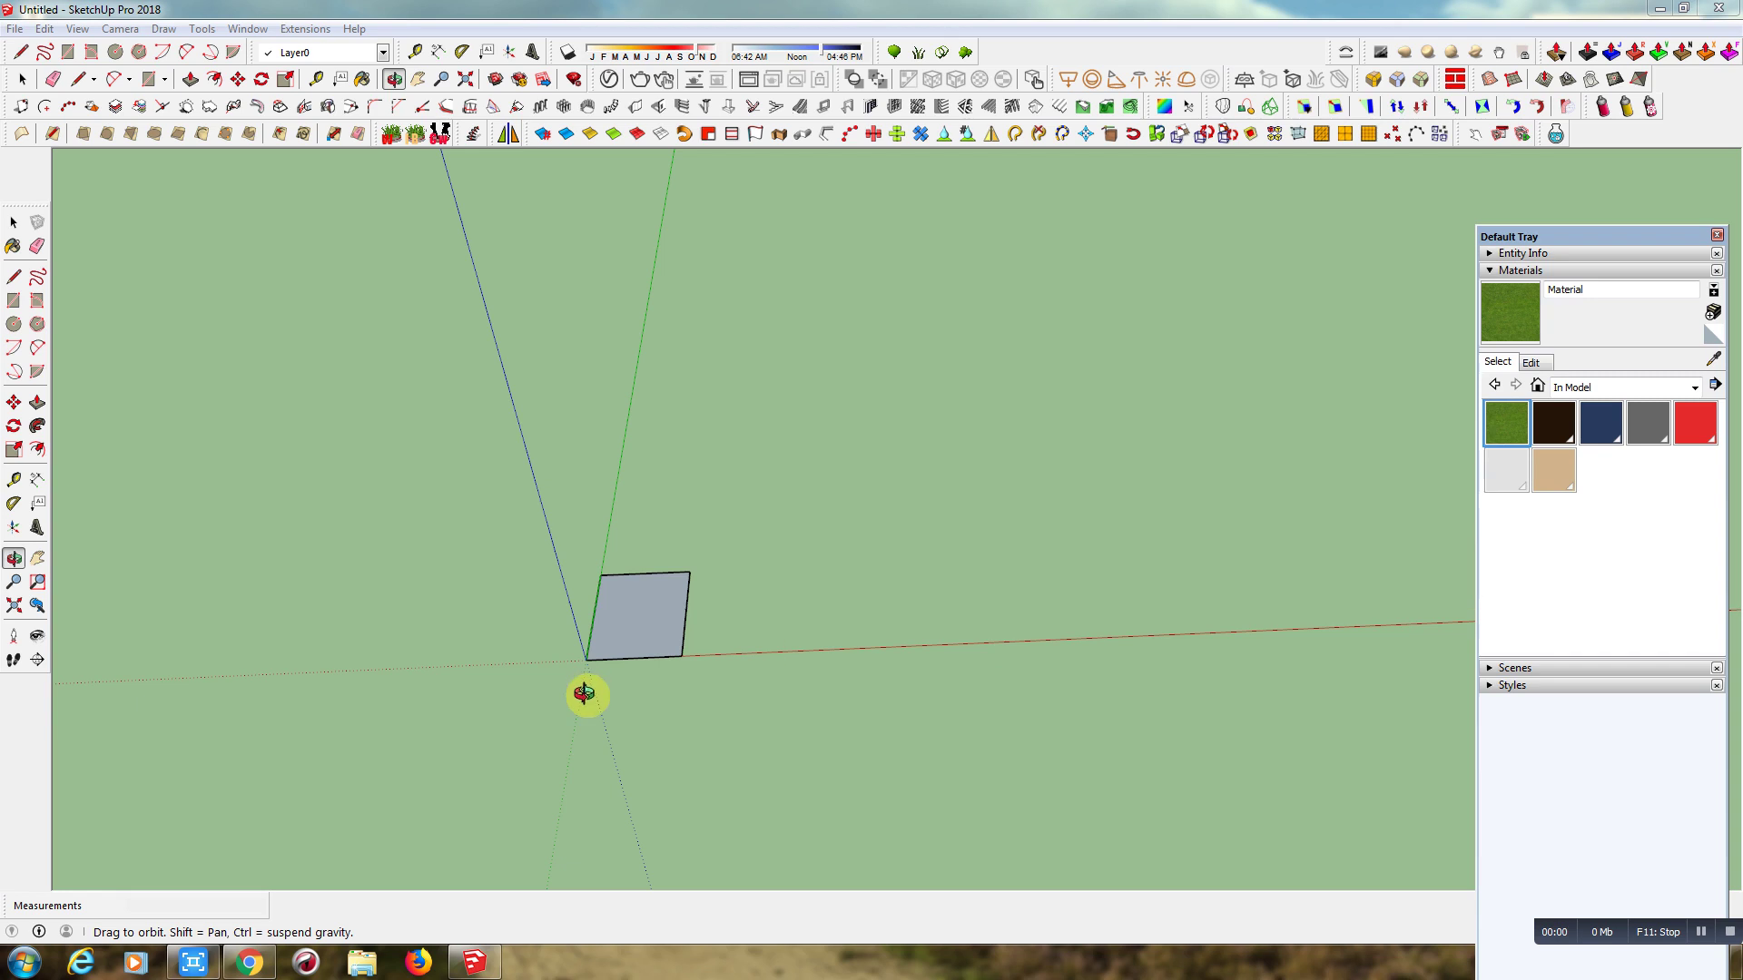
# - Zoom in on the grey square and select its face
pyautogui.scroll(1, 533, 475)
pyautogui.scroll(2, 579, 575)
pyautogui.scroll(2, 654, 712)
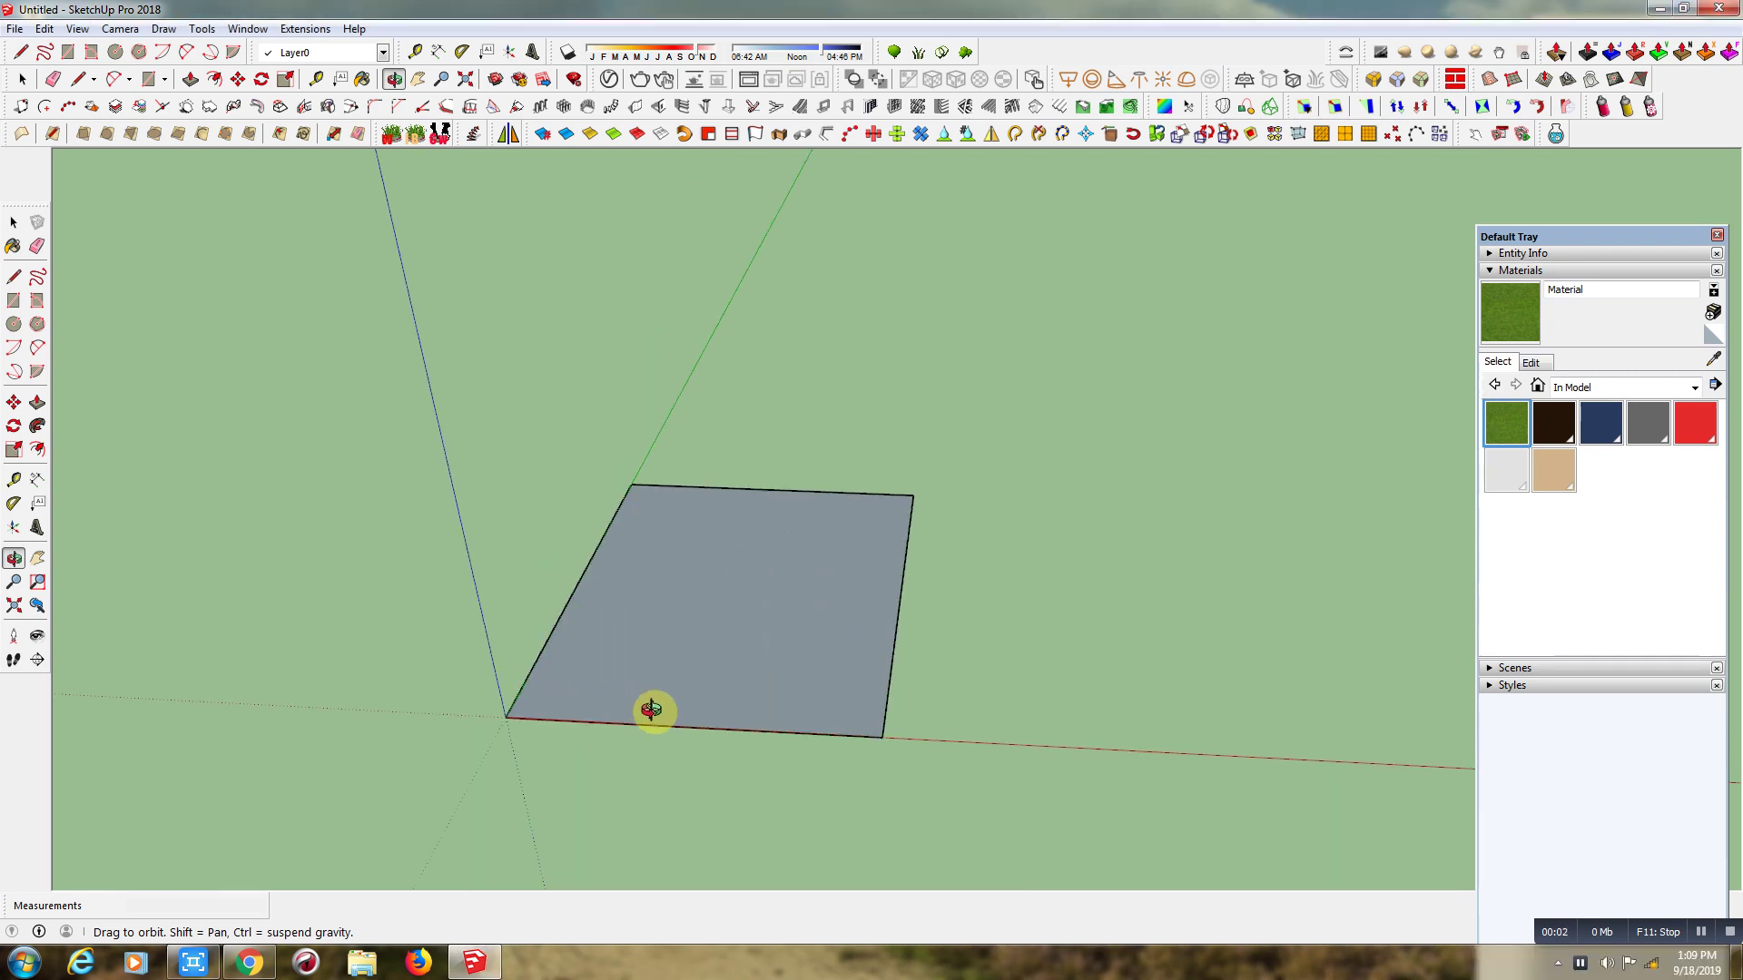
pyautogui.scroll(3, 715, 692)
pyautogui.moveTo(716, 691); pyautogui.dragTo(720, 692)
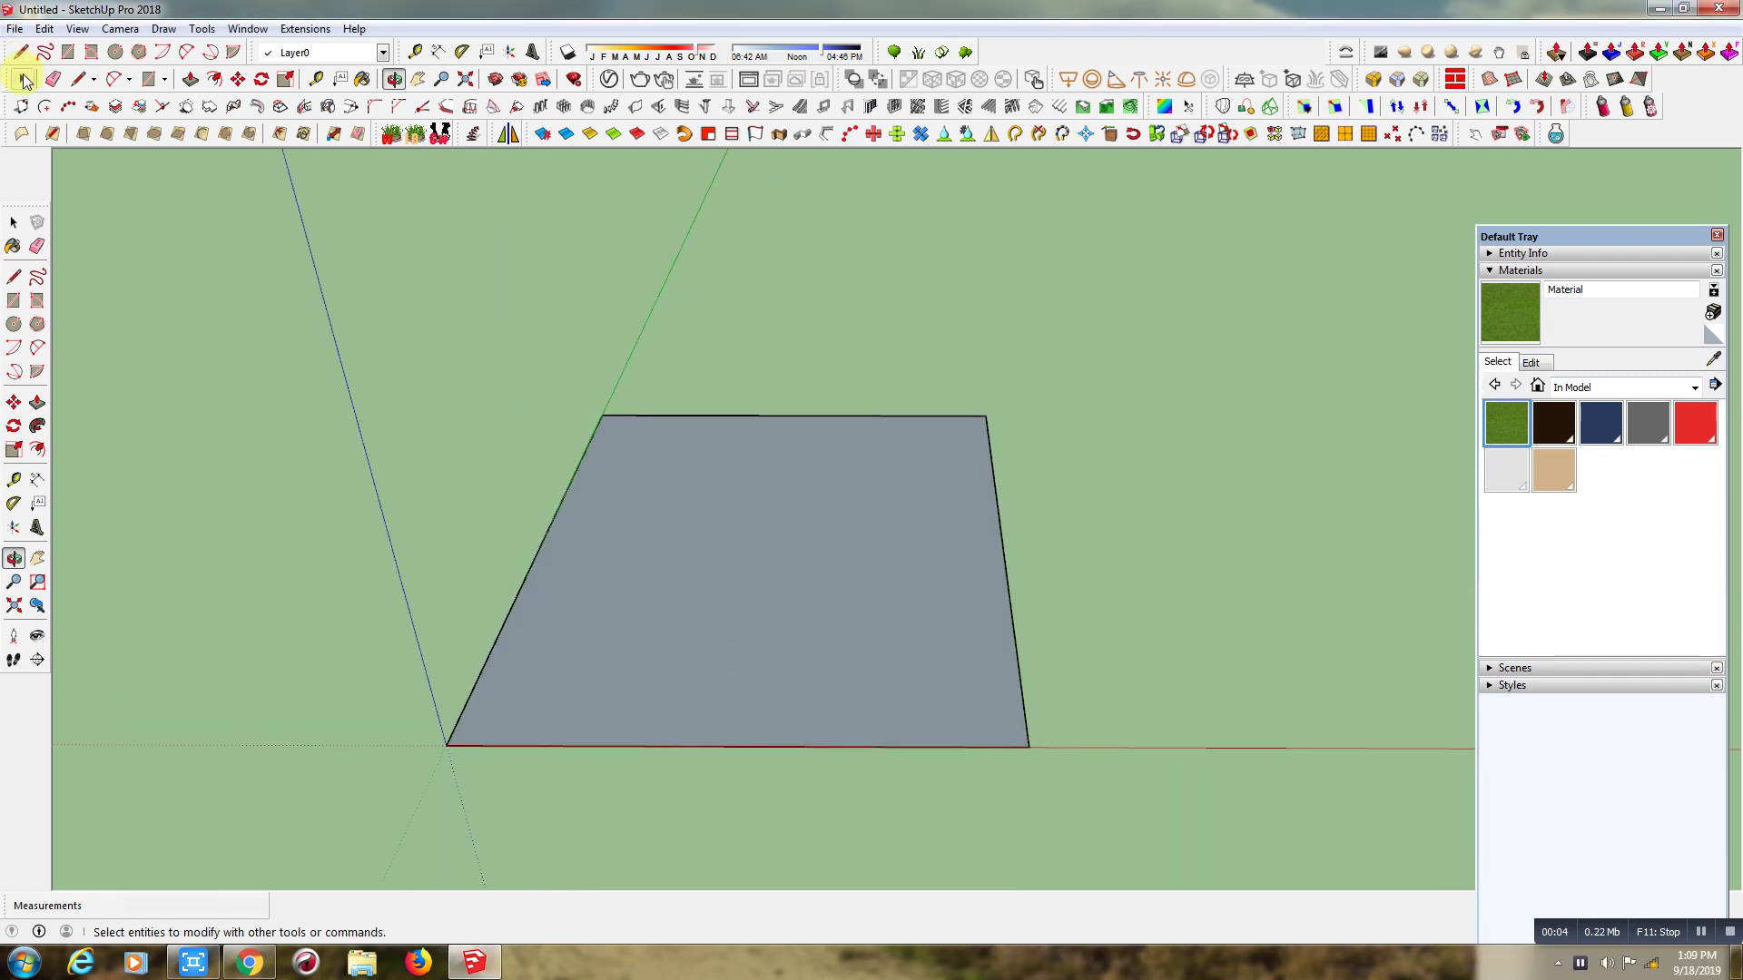
pyautogui.click(24, 84)
pyautogui.click(654, 560)
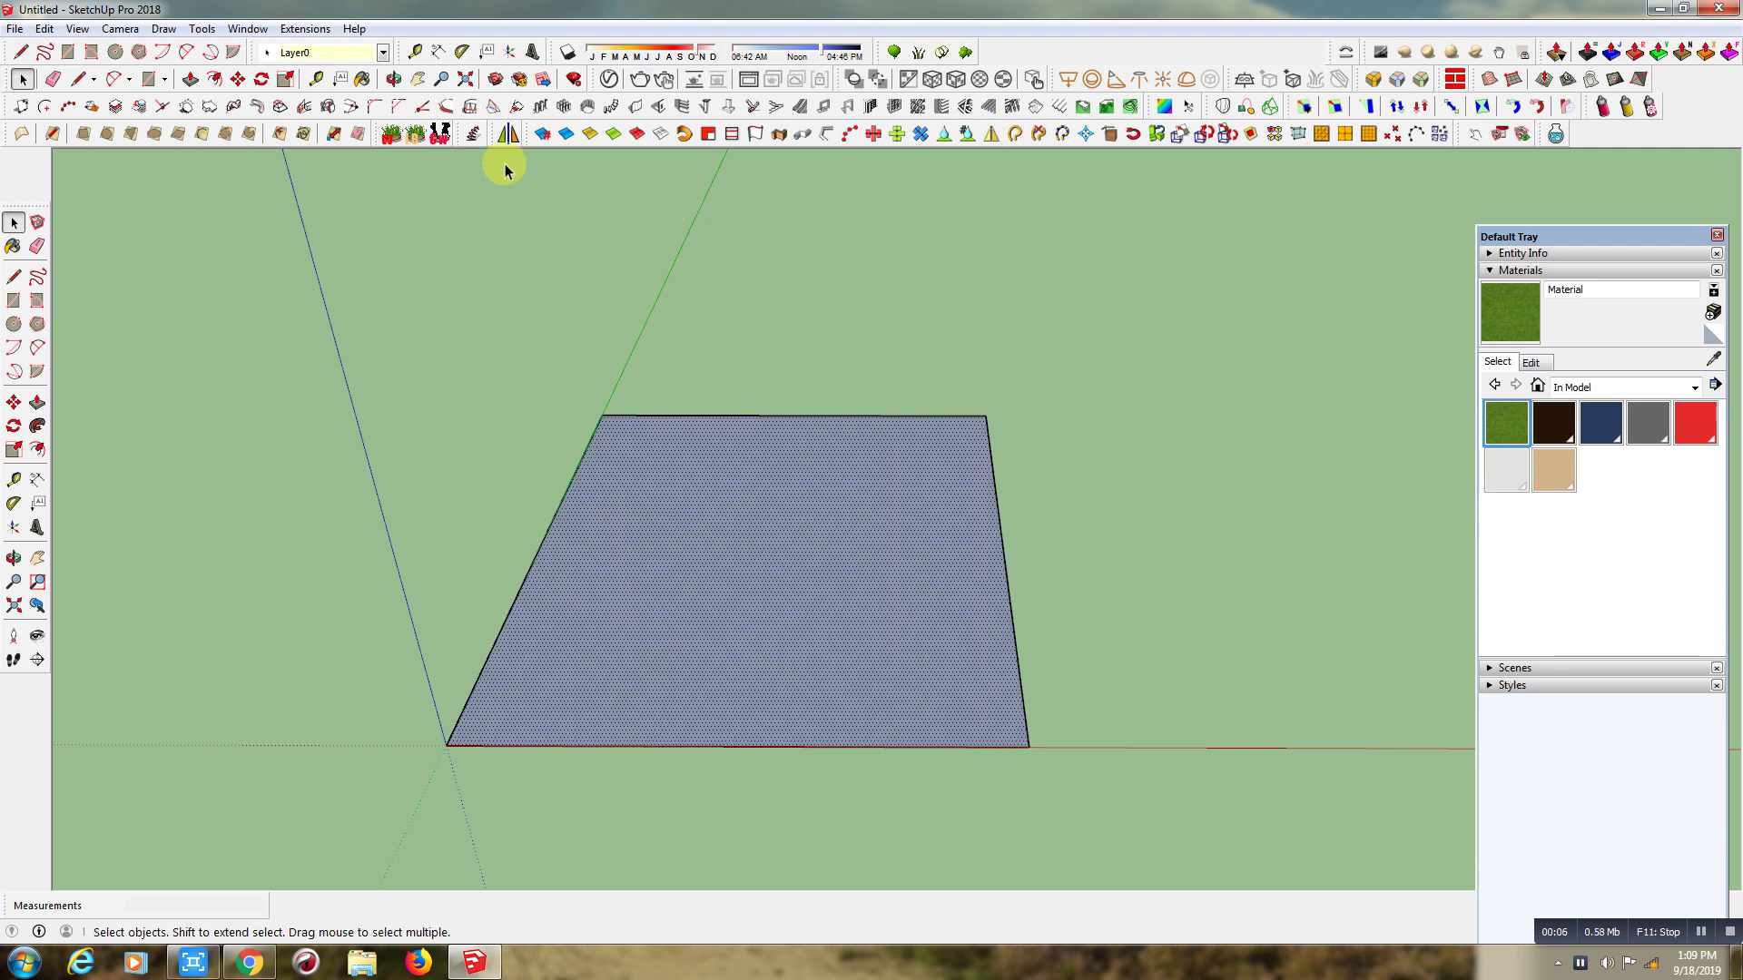
# - Open Fur settings (Arch type, density 170) and preview fur on the grey square
pyautogui.click(396, 138)
pyautogui.click(219, 243)
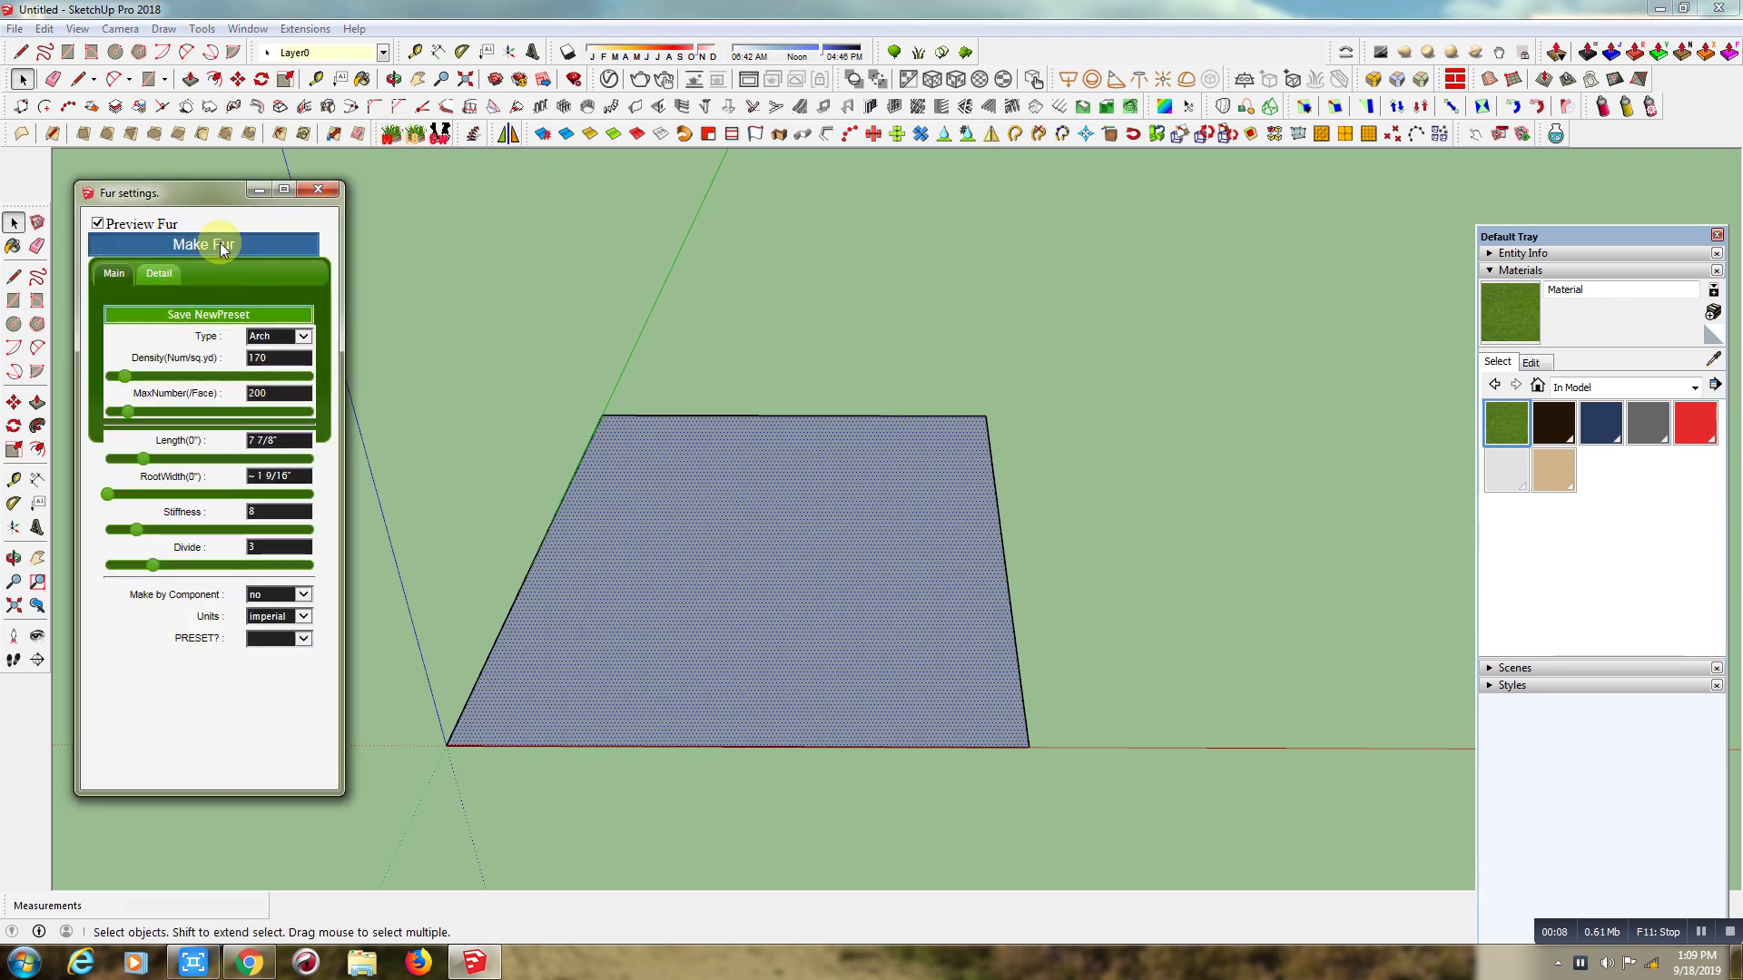
pyautogui.click(394, 79)
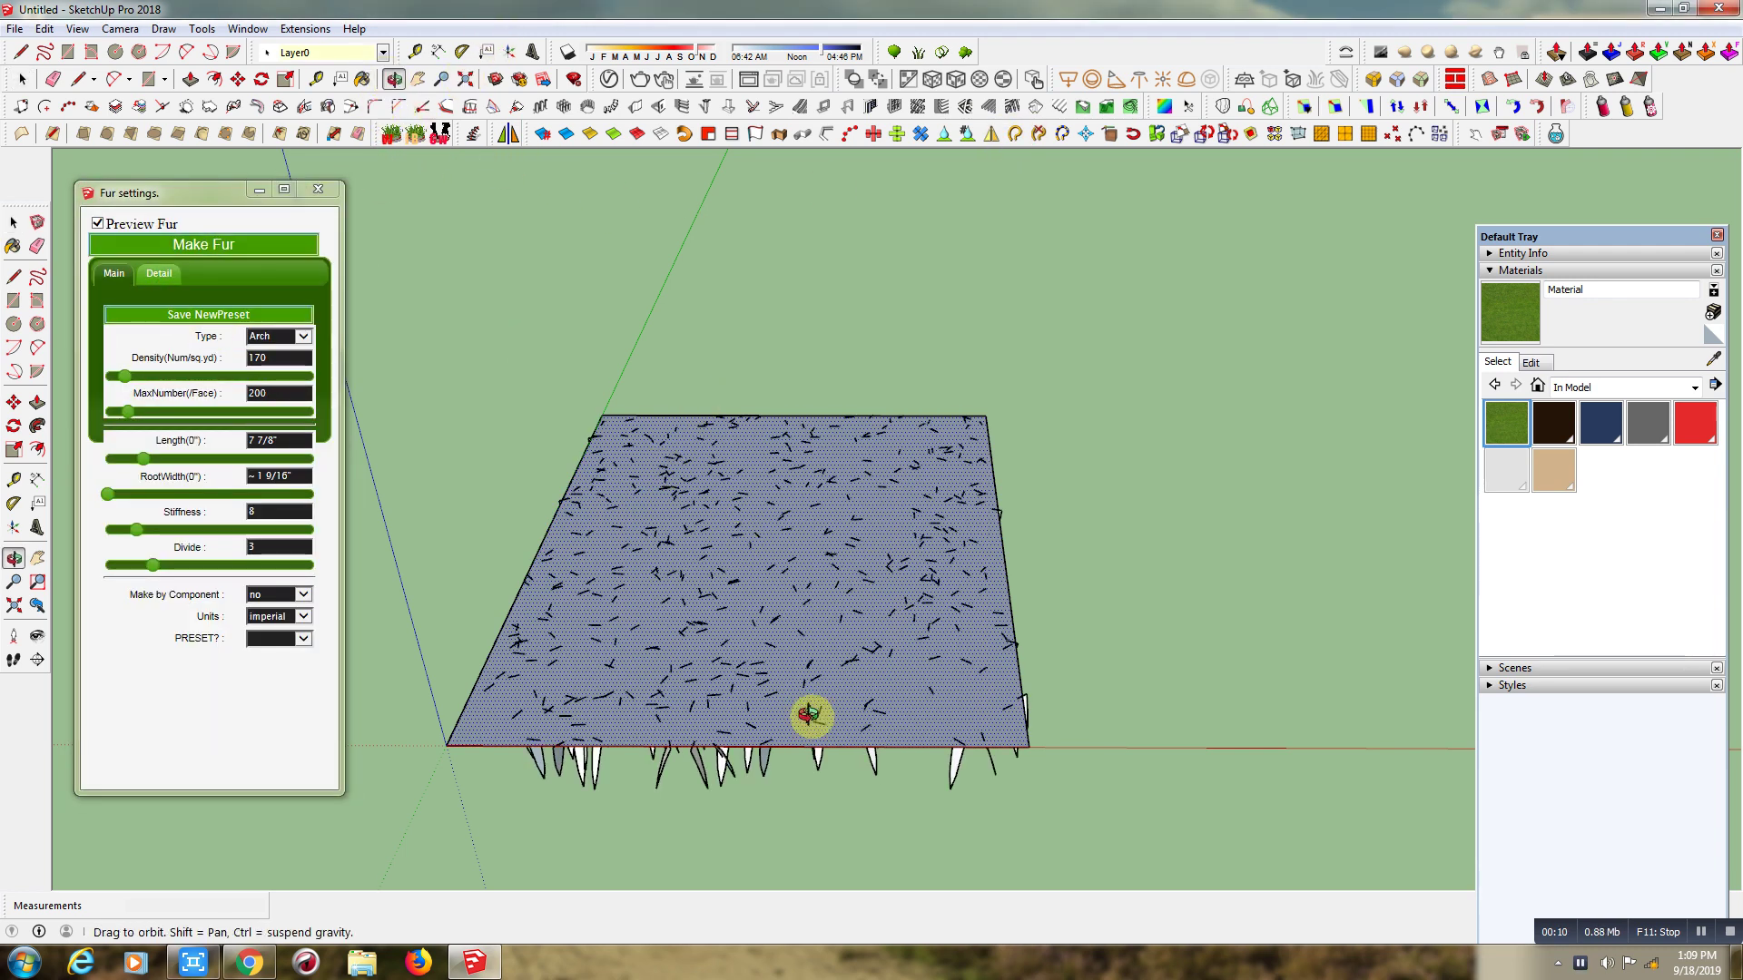
pyautogui.moveTo(813, 718)
pyautogui.mouseDown()
pyautogui.moveTo(831, 363)
pyautogui.moveTo(778, 848)
pyautogui.moveTo(840, 844)
pyautogui.mouseUp()
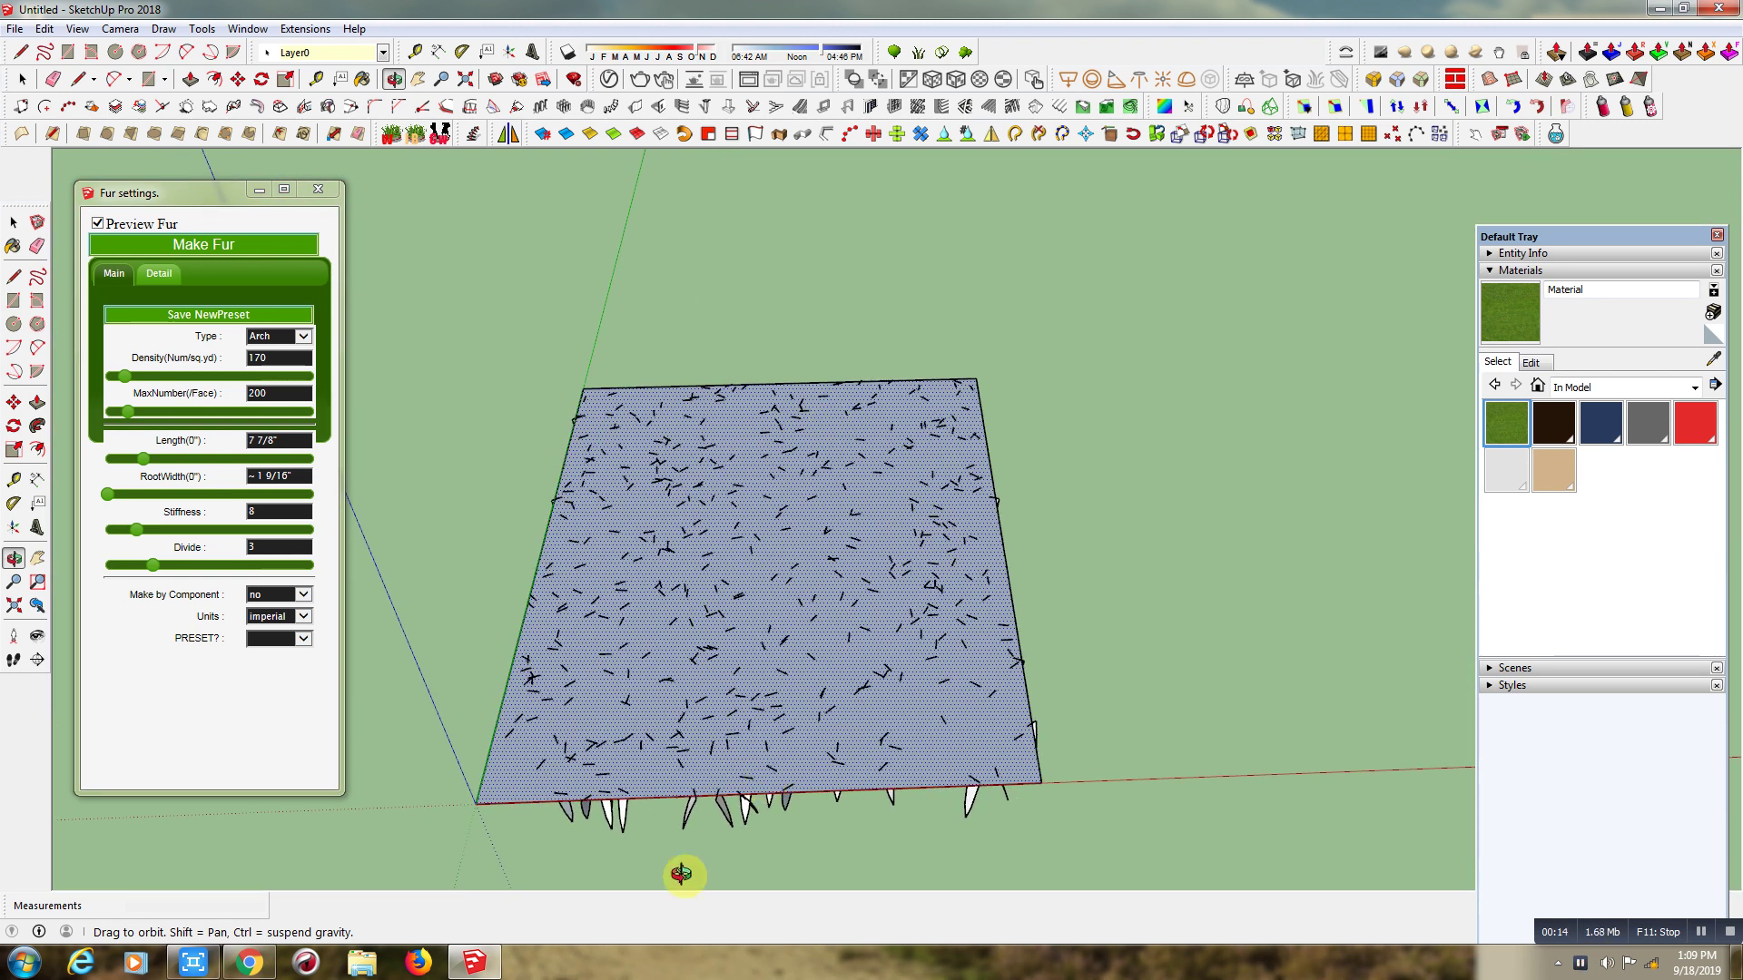
pyautogui.rightClick(755, 586)
# - Reverse the square face and paint it with the green grass material
pyautogui.click(768, 595)
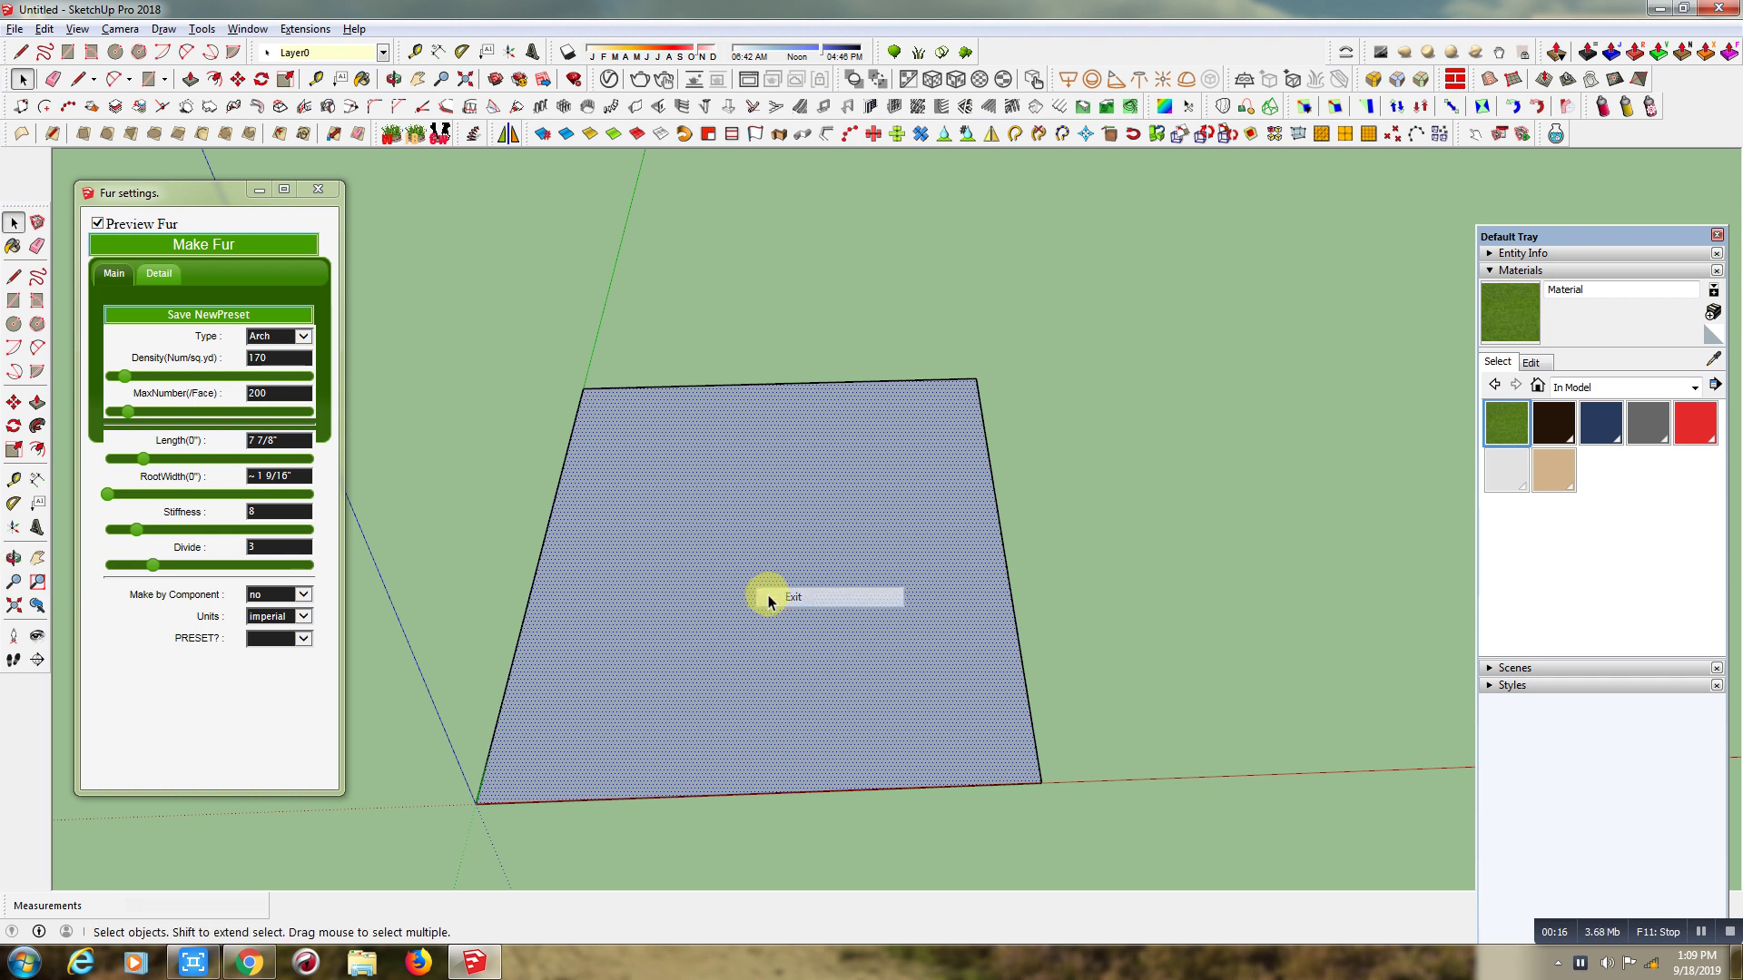
pyautogui.rightClick(762, 585)
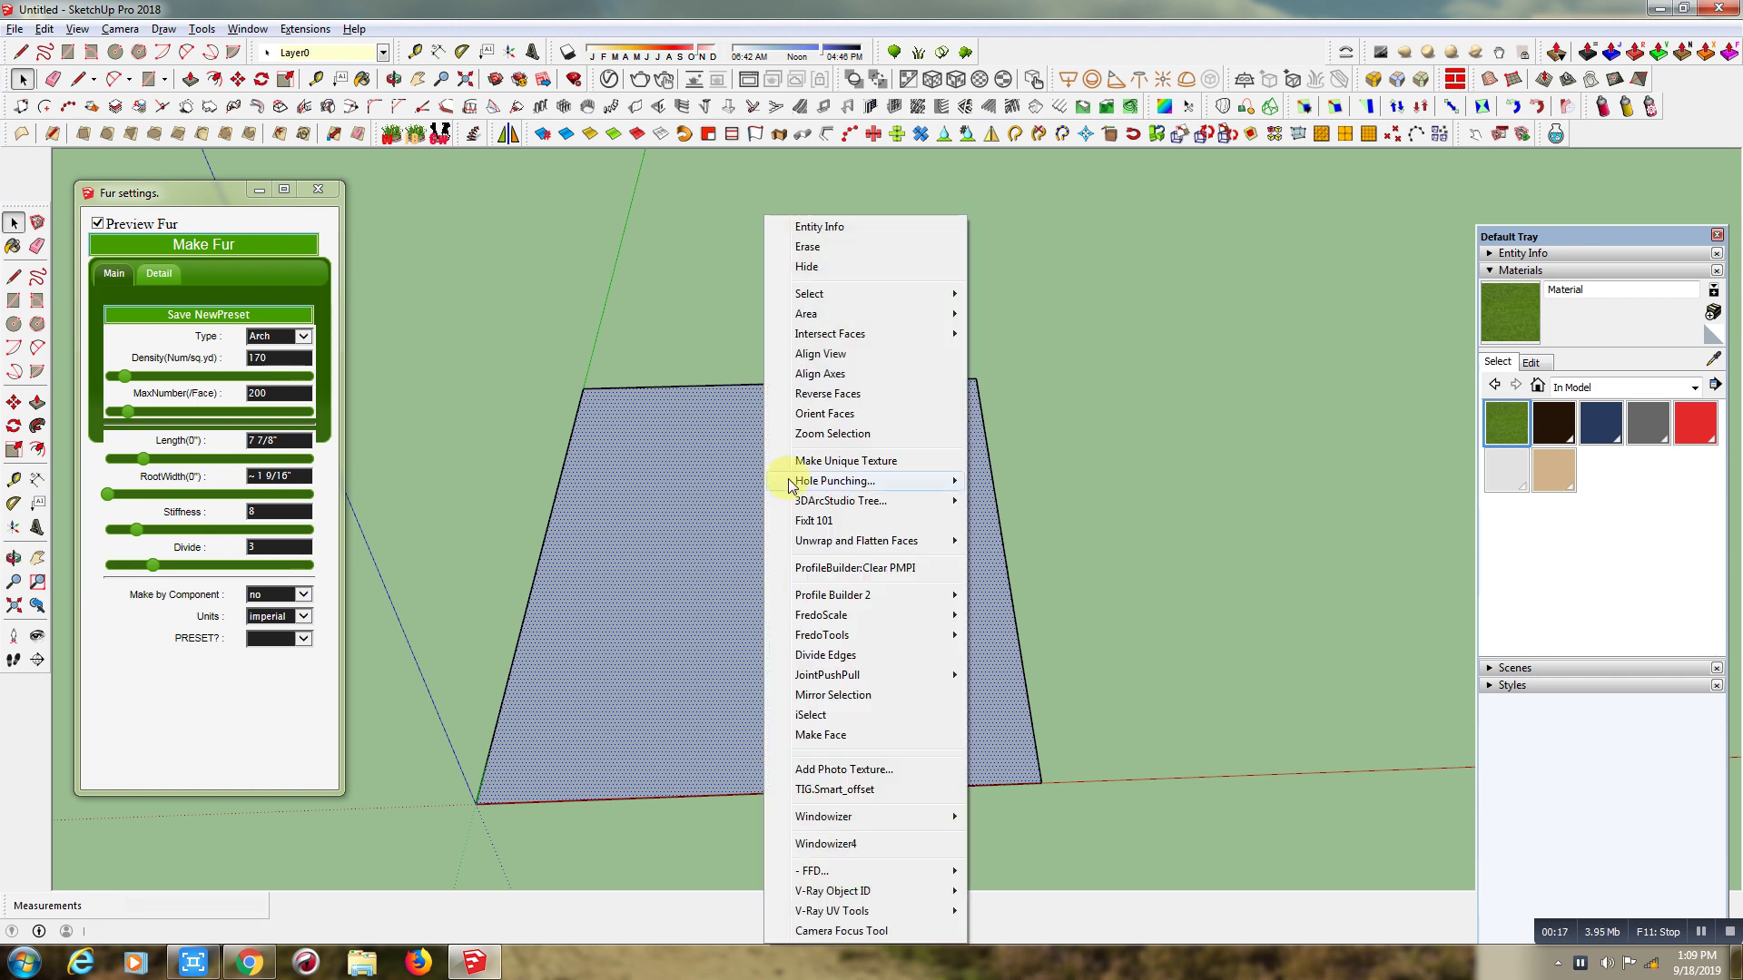
pyautogui.click(828, 392)
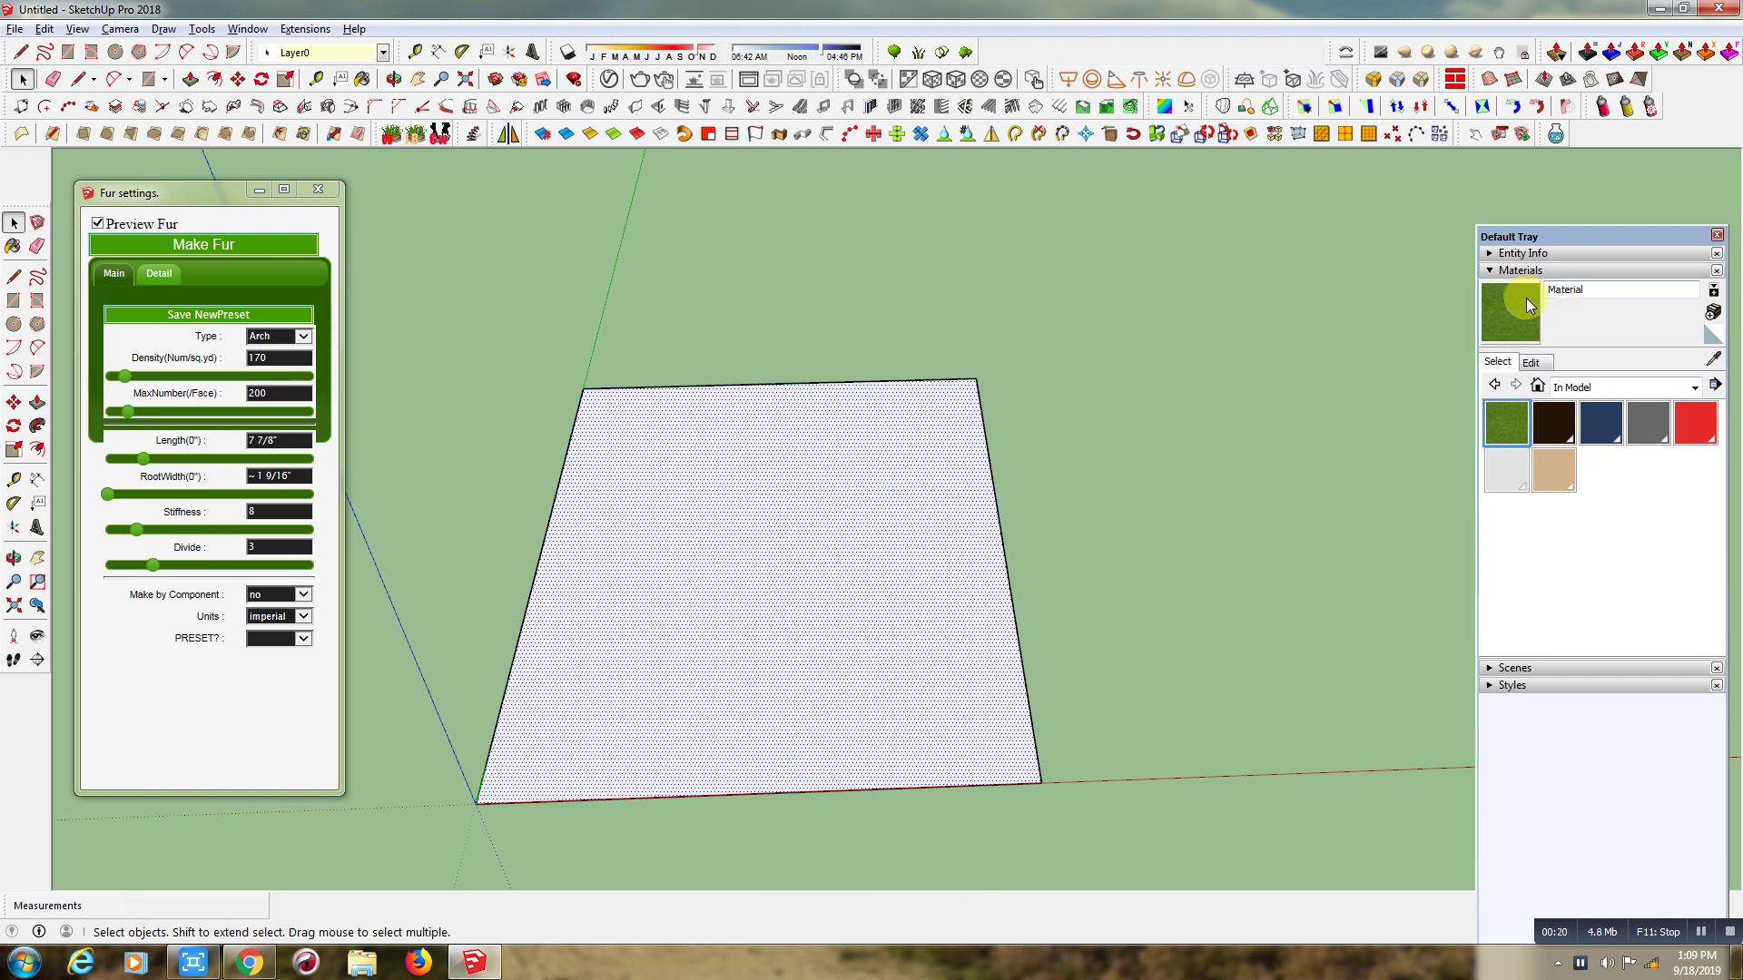
pyautogui.click(1527, 298)
pyautogui.click(671, 545)
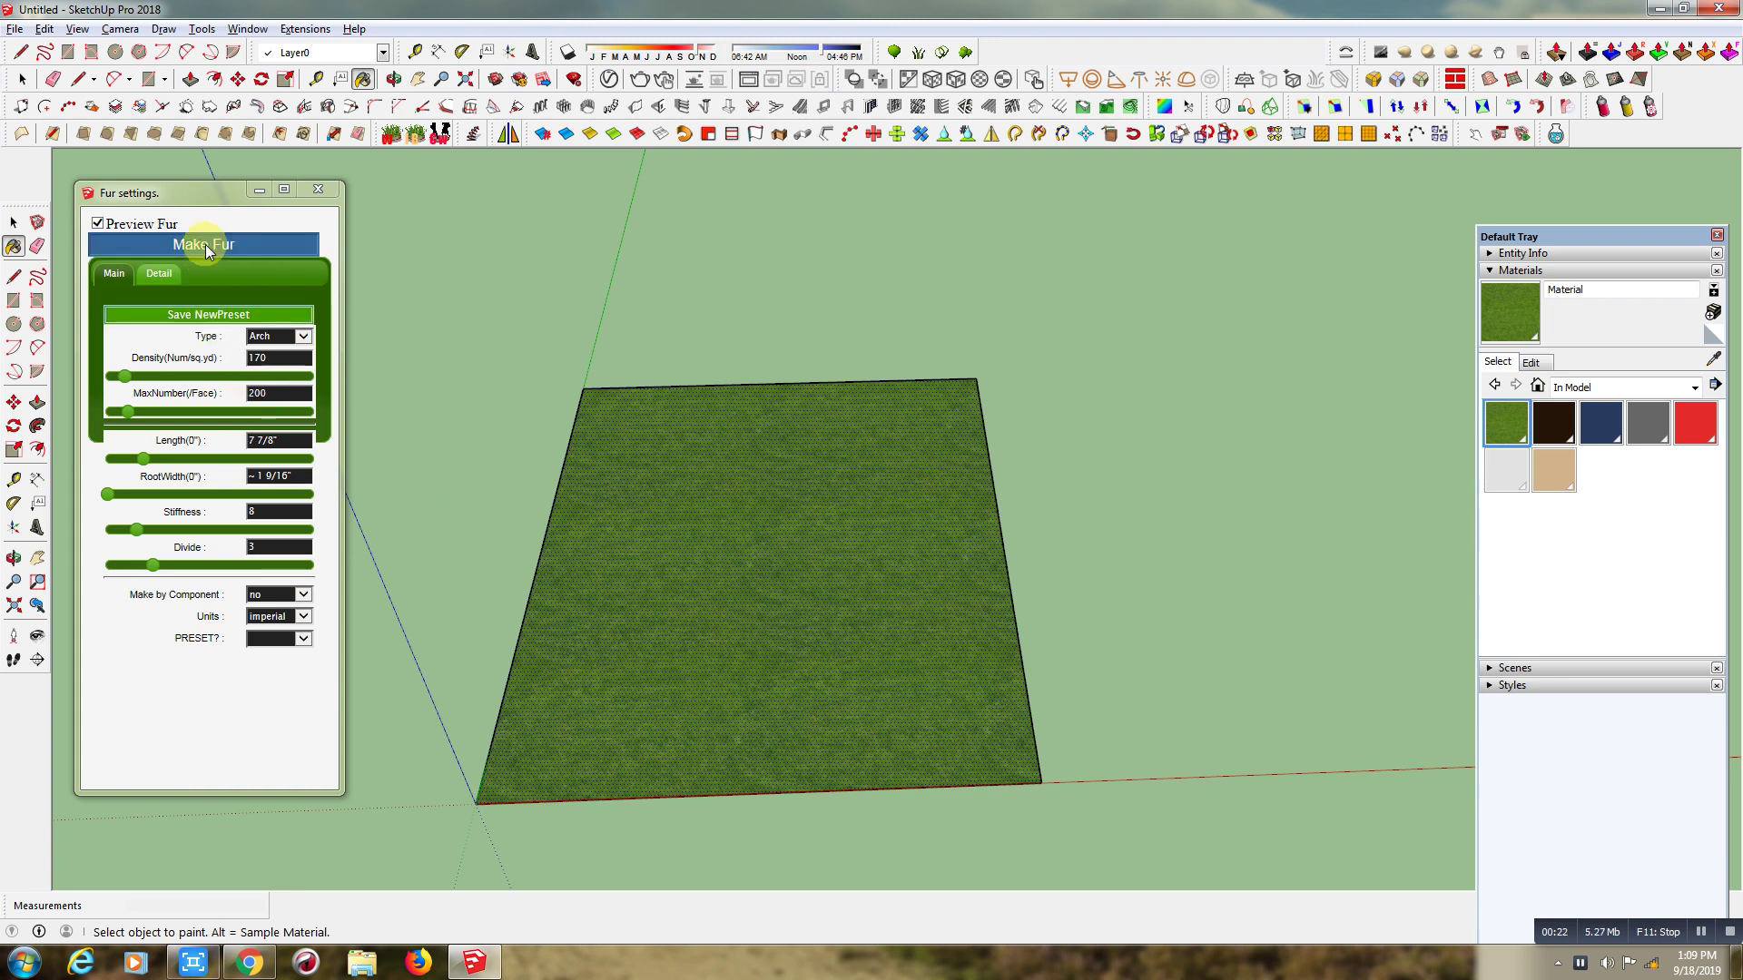
# - Set Detail TopJitter to 41 and generate two layers of dense grass fur
pyautogui.click(167, 272)
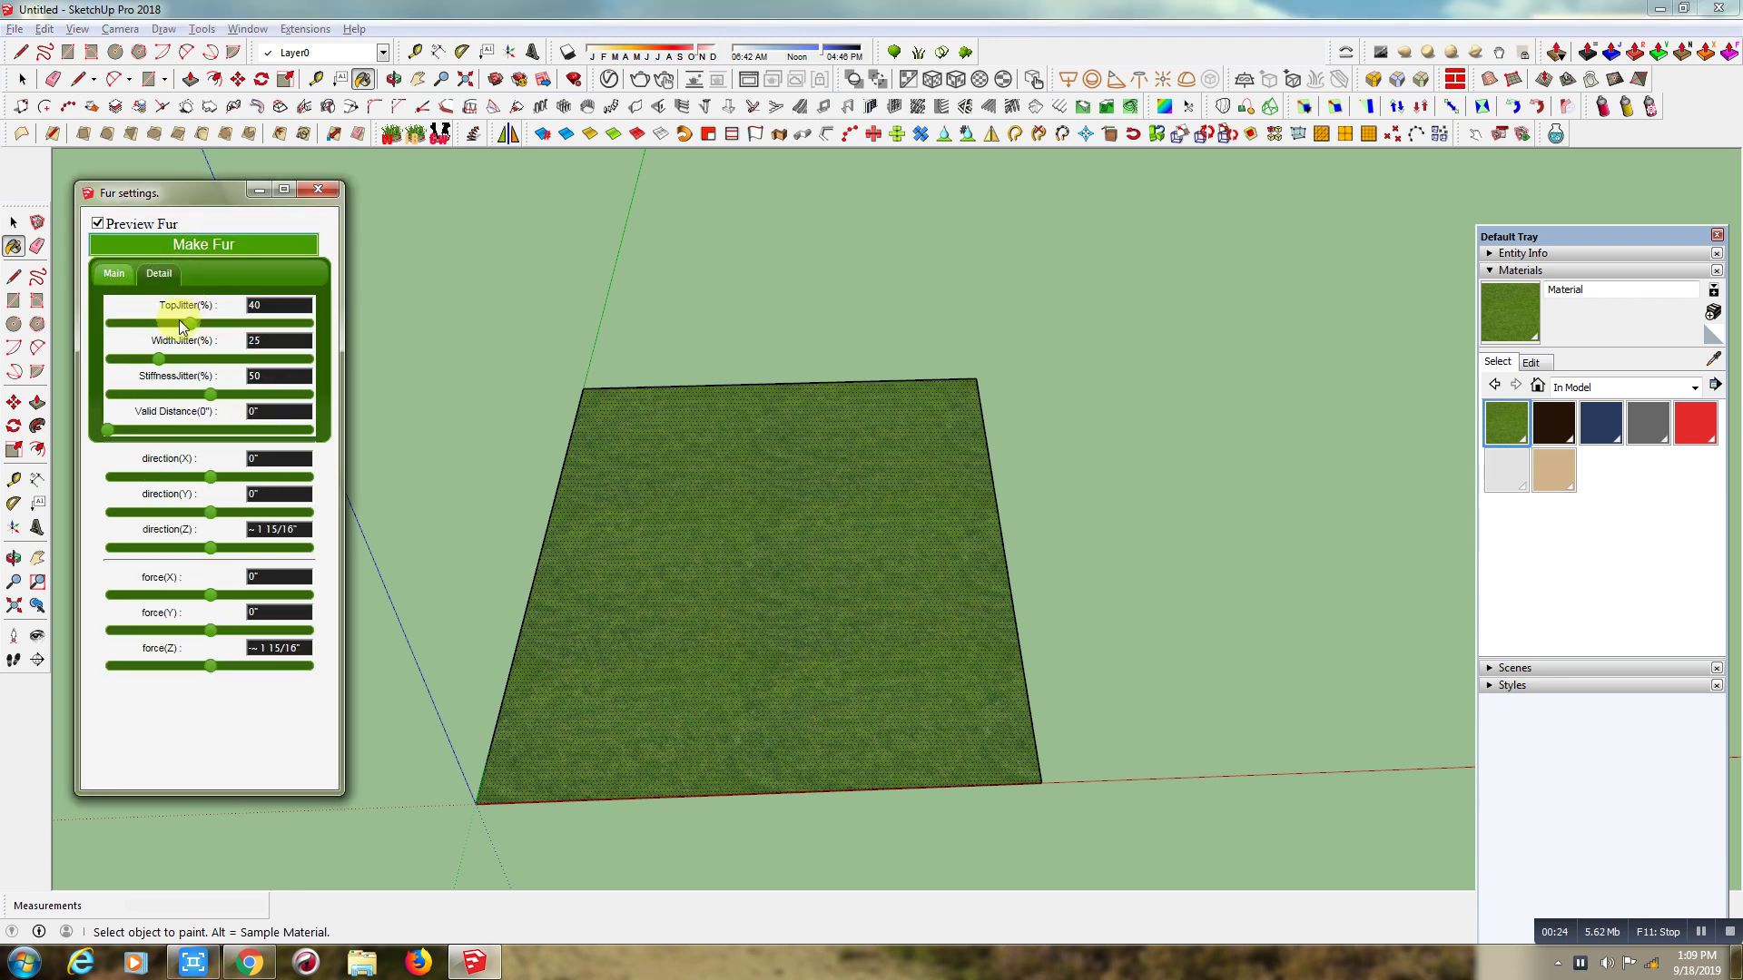
pyautogui.moveTo(179, 323); pyautogui.dragTo(187, 325)
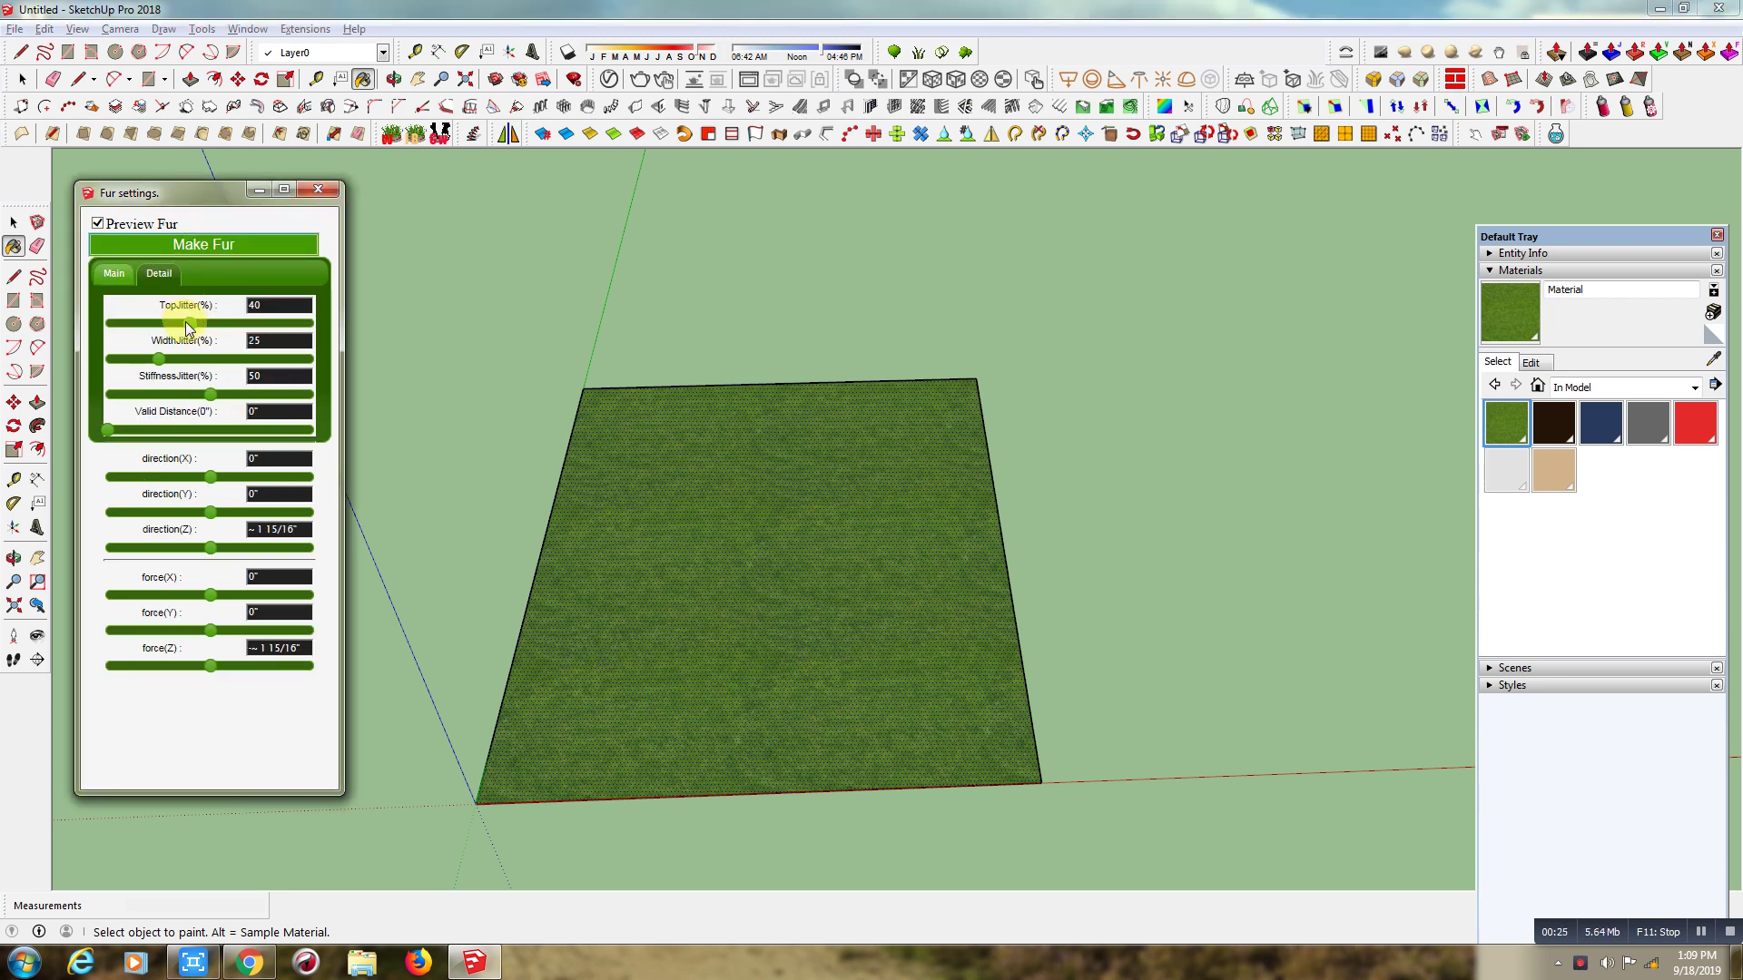
pyautogui.click(209, 242)
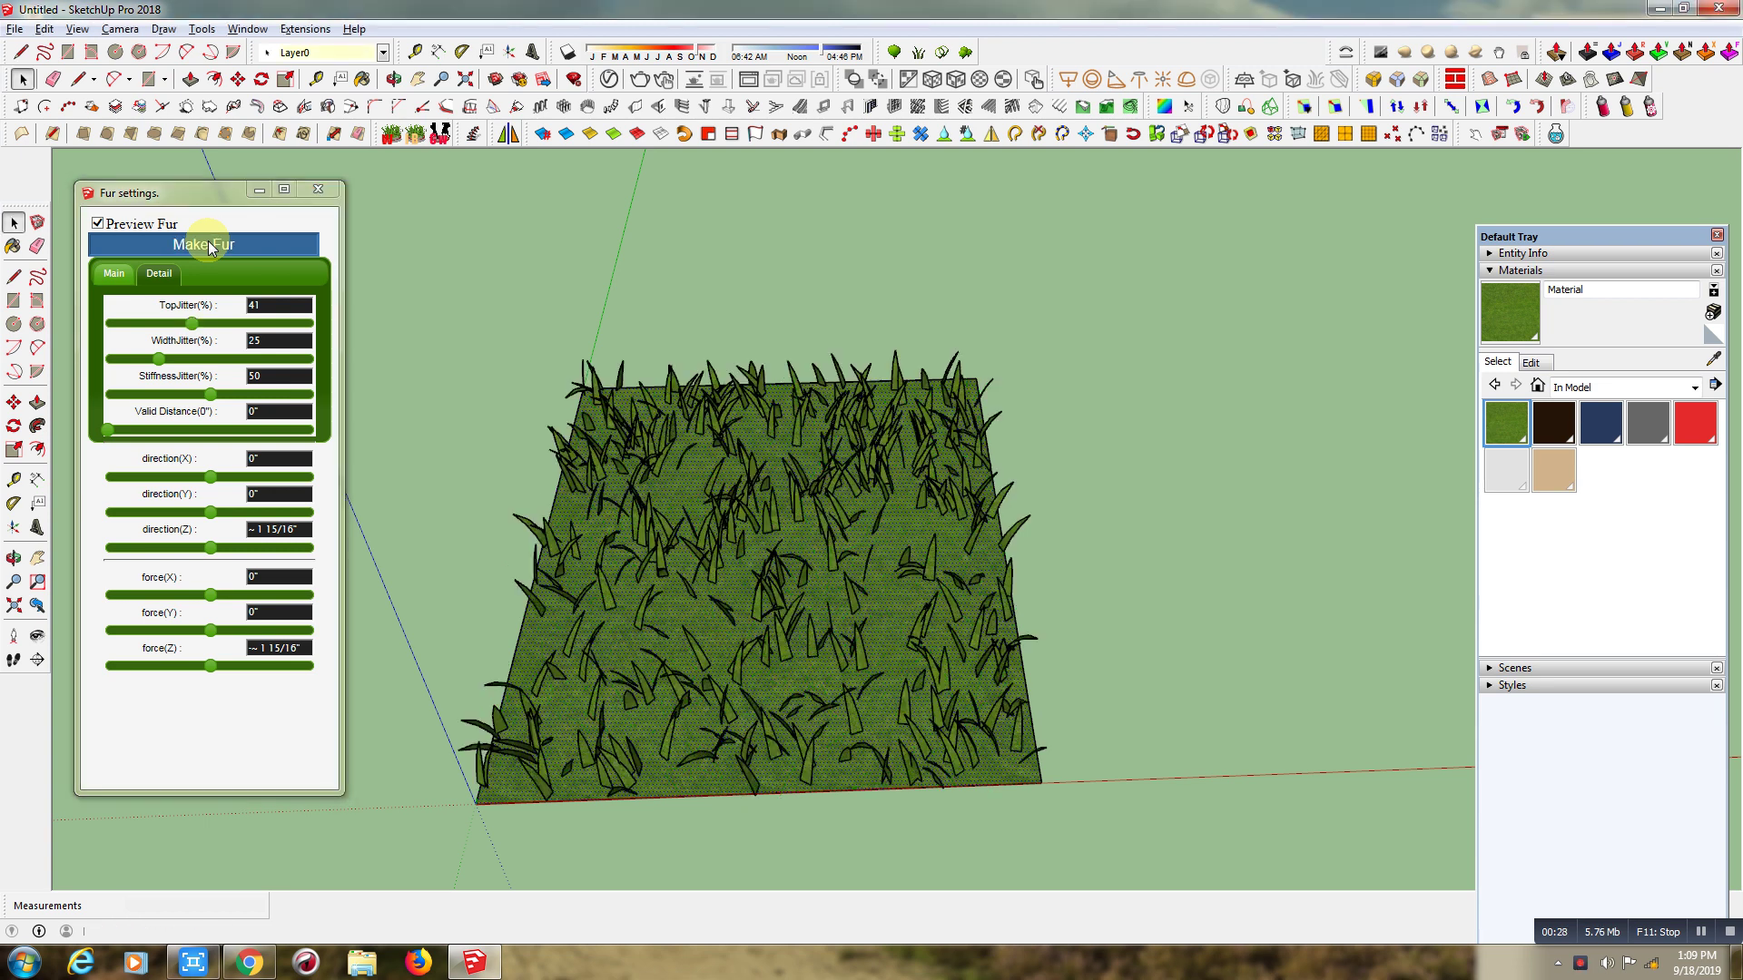
pyautogui.click(209, 241)
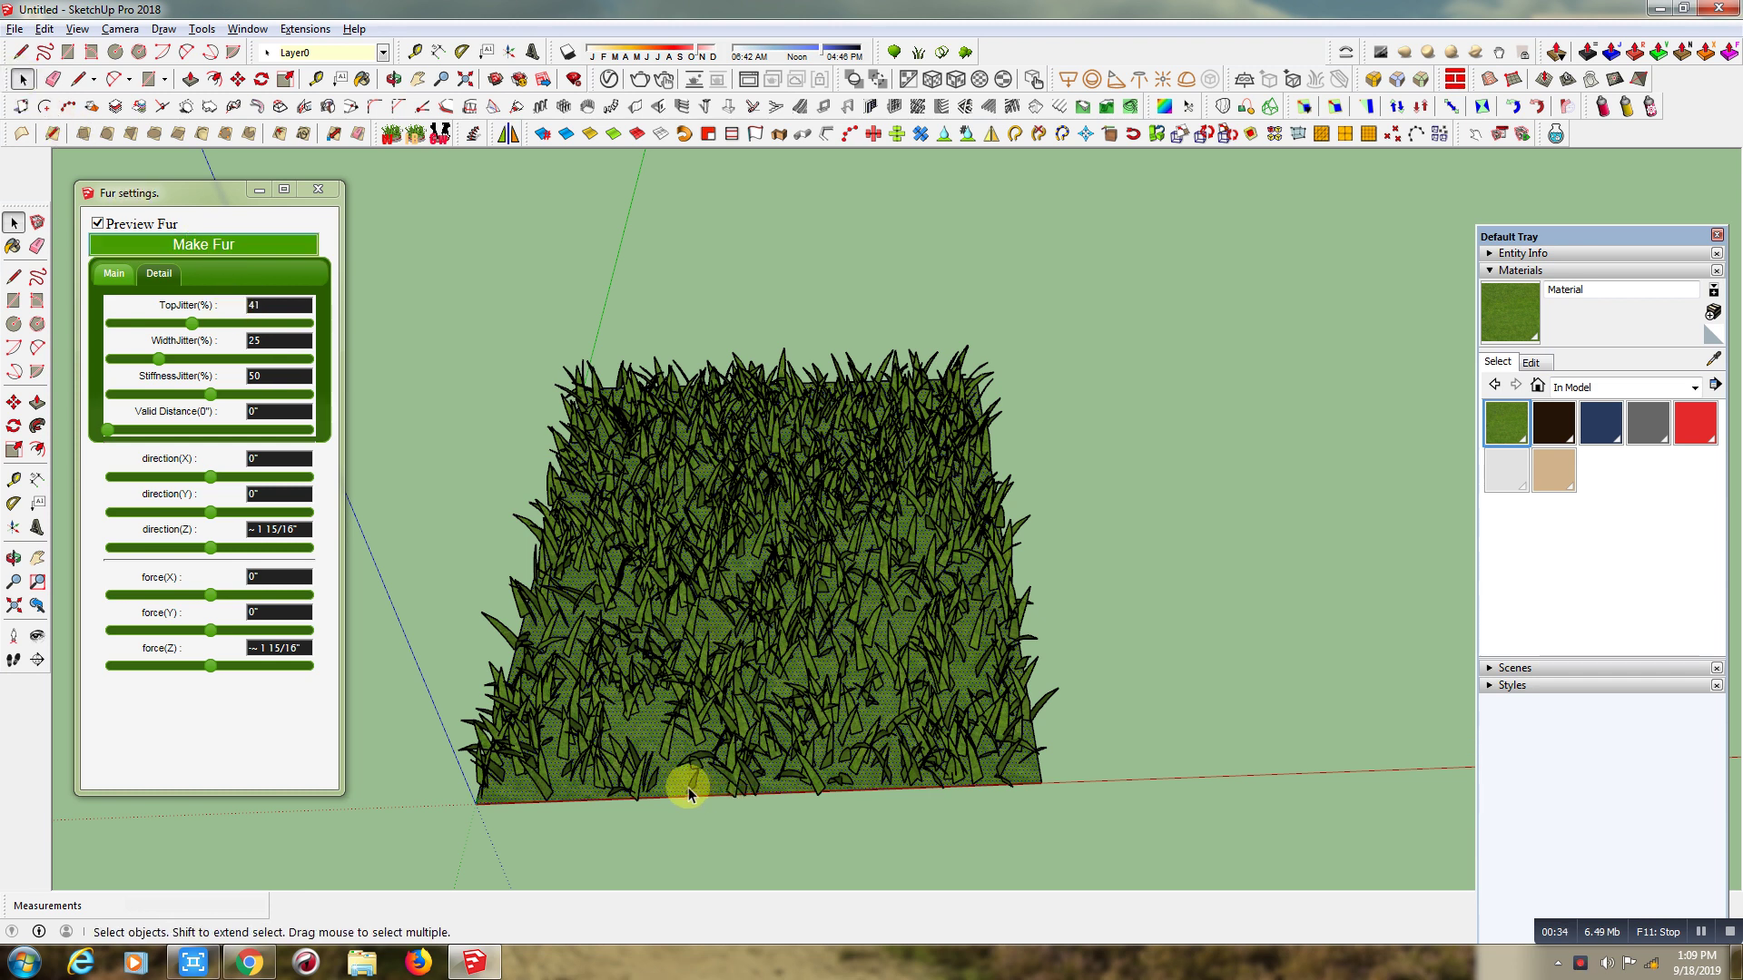
pyautogui.scroll(-2, 382, 549)
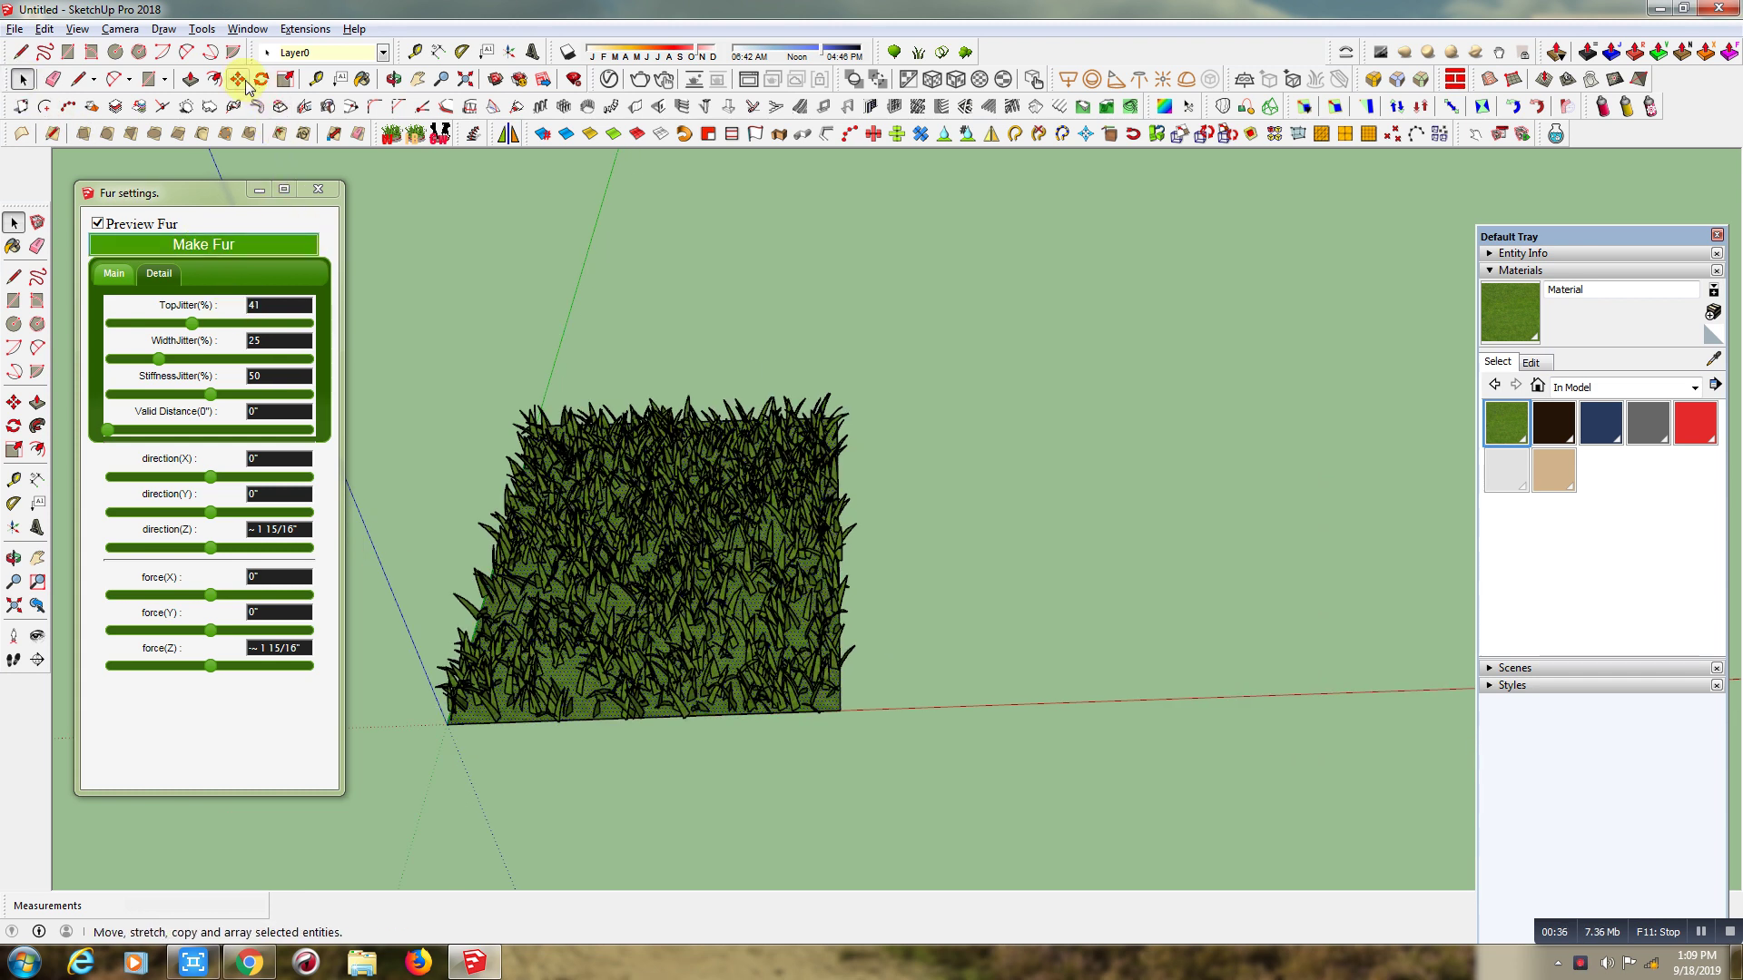
# - Copy the grass square to its right with Move and Ctrl
pyautogui.click(238, 79)
pyautogui.scroll(-1, 329, 514)
pyautogui.click(562, 764)
pyautogui.press('ctrl')
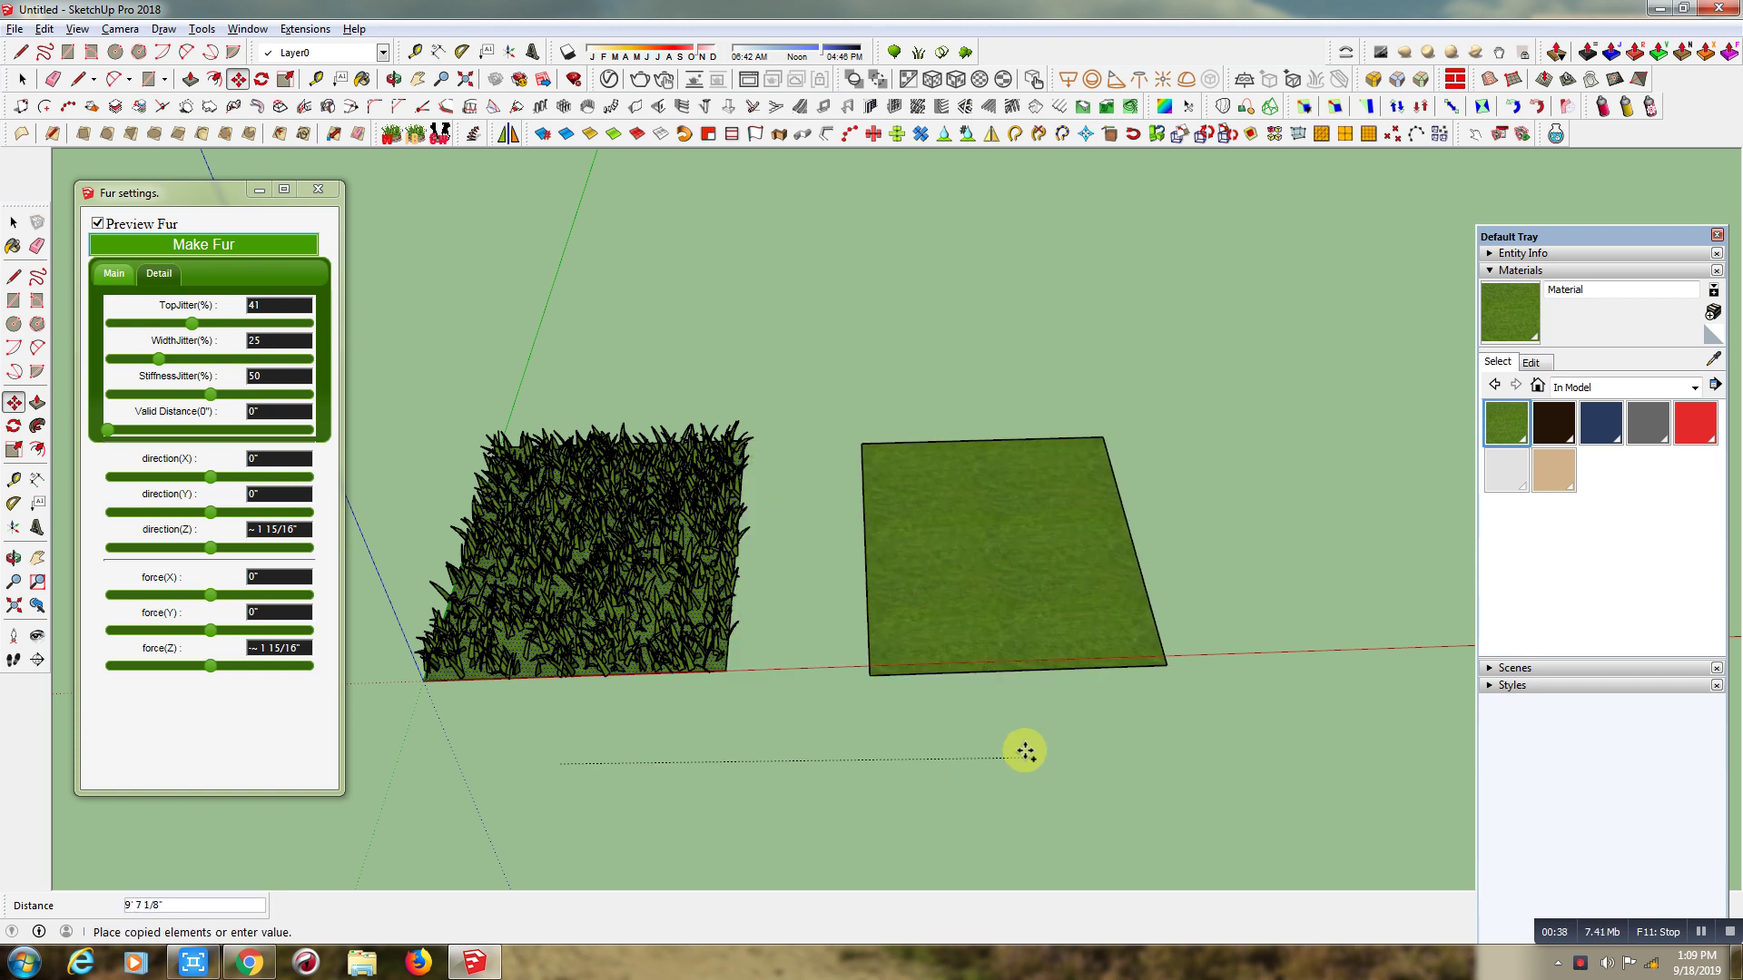
pyautogui.click(1018, 743)
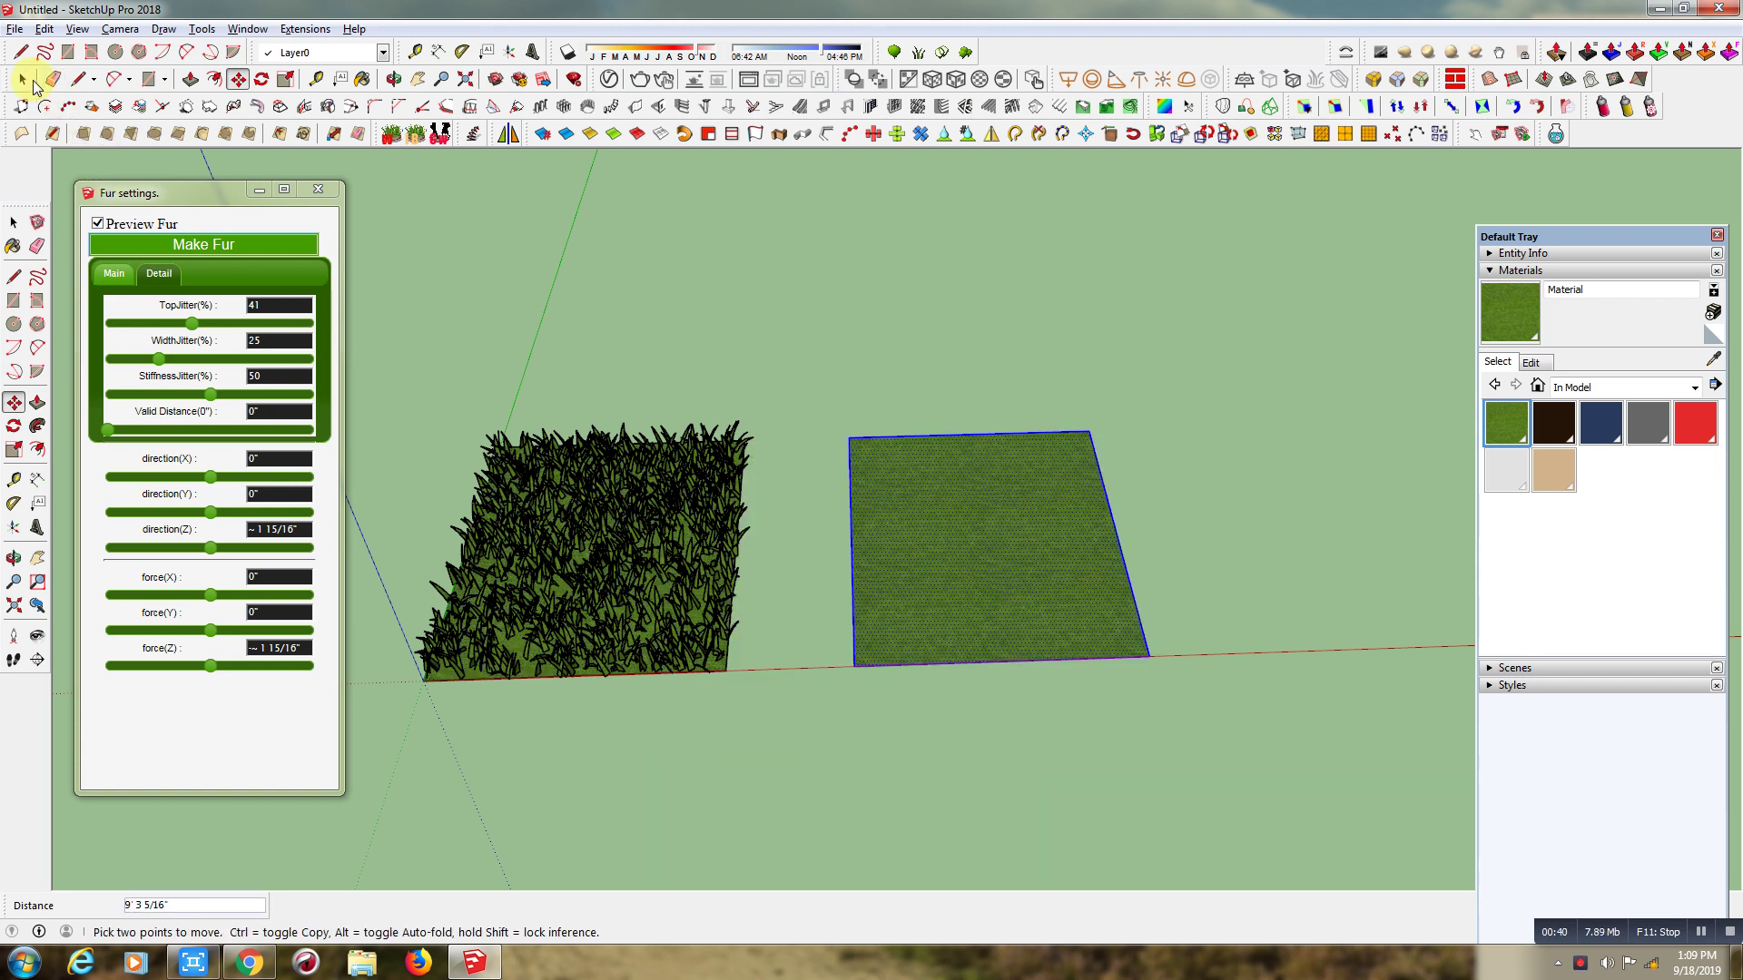
pyautogui.click(23, 79)
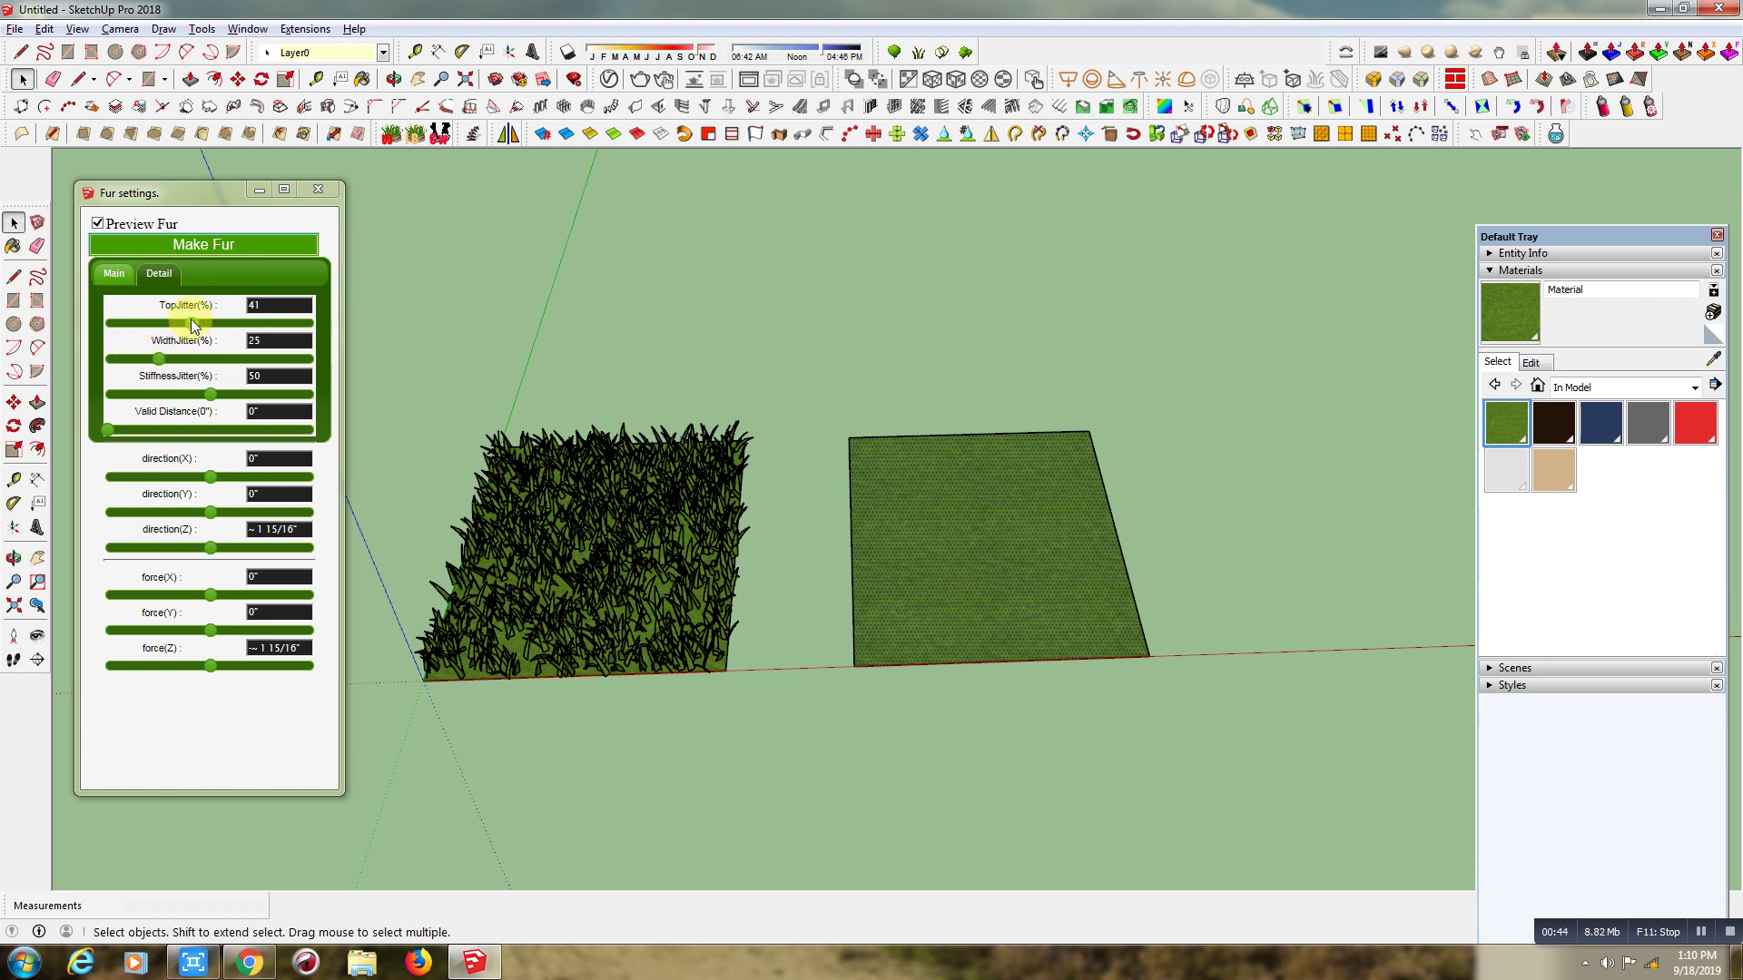
# - Grow Linear-type fur on the copy with TopJitter raised to 47
pyautogui.moveTo(190, 318); pyautogui.dragTo(204, 324)
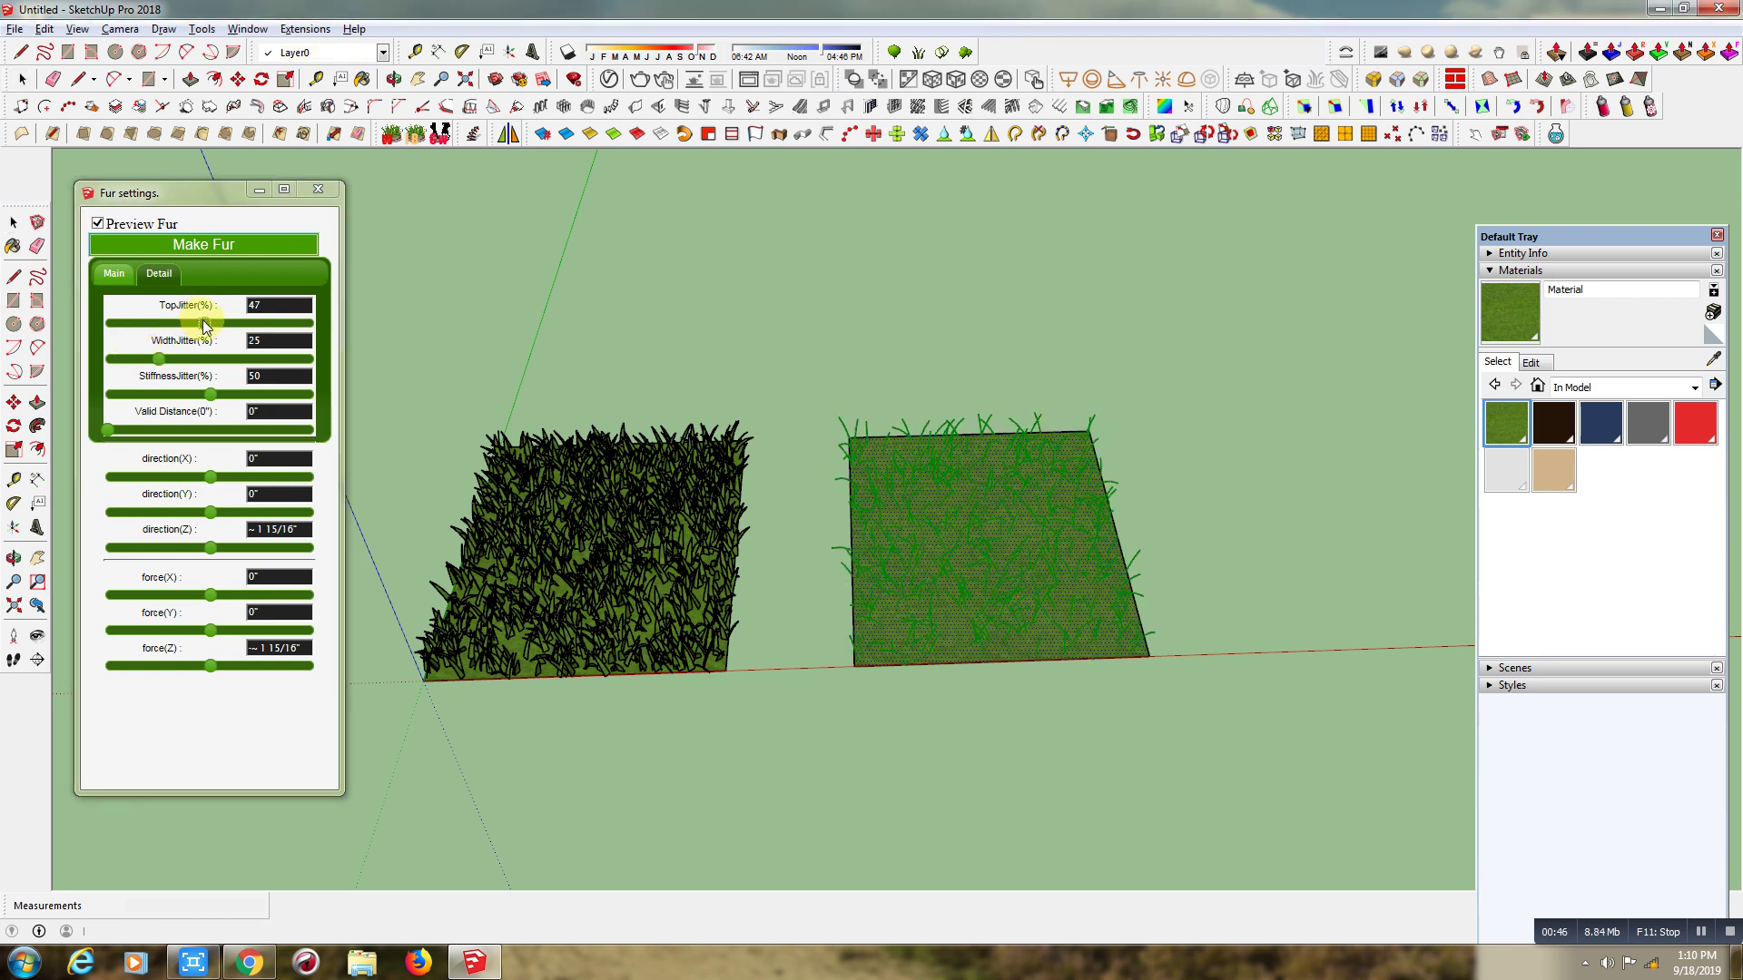
pyautogui.click(115, 282)
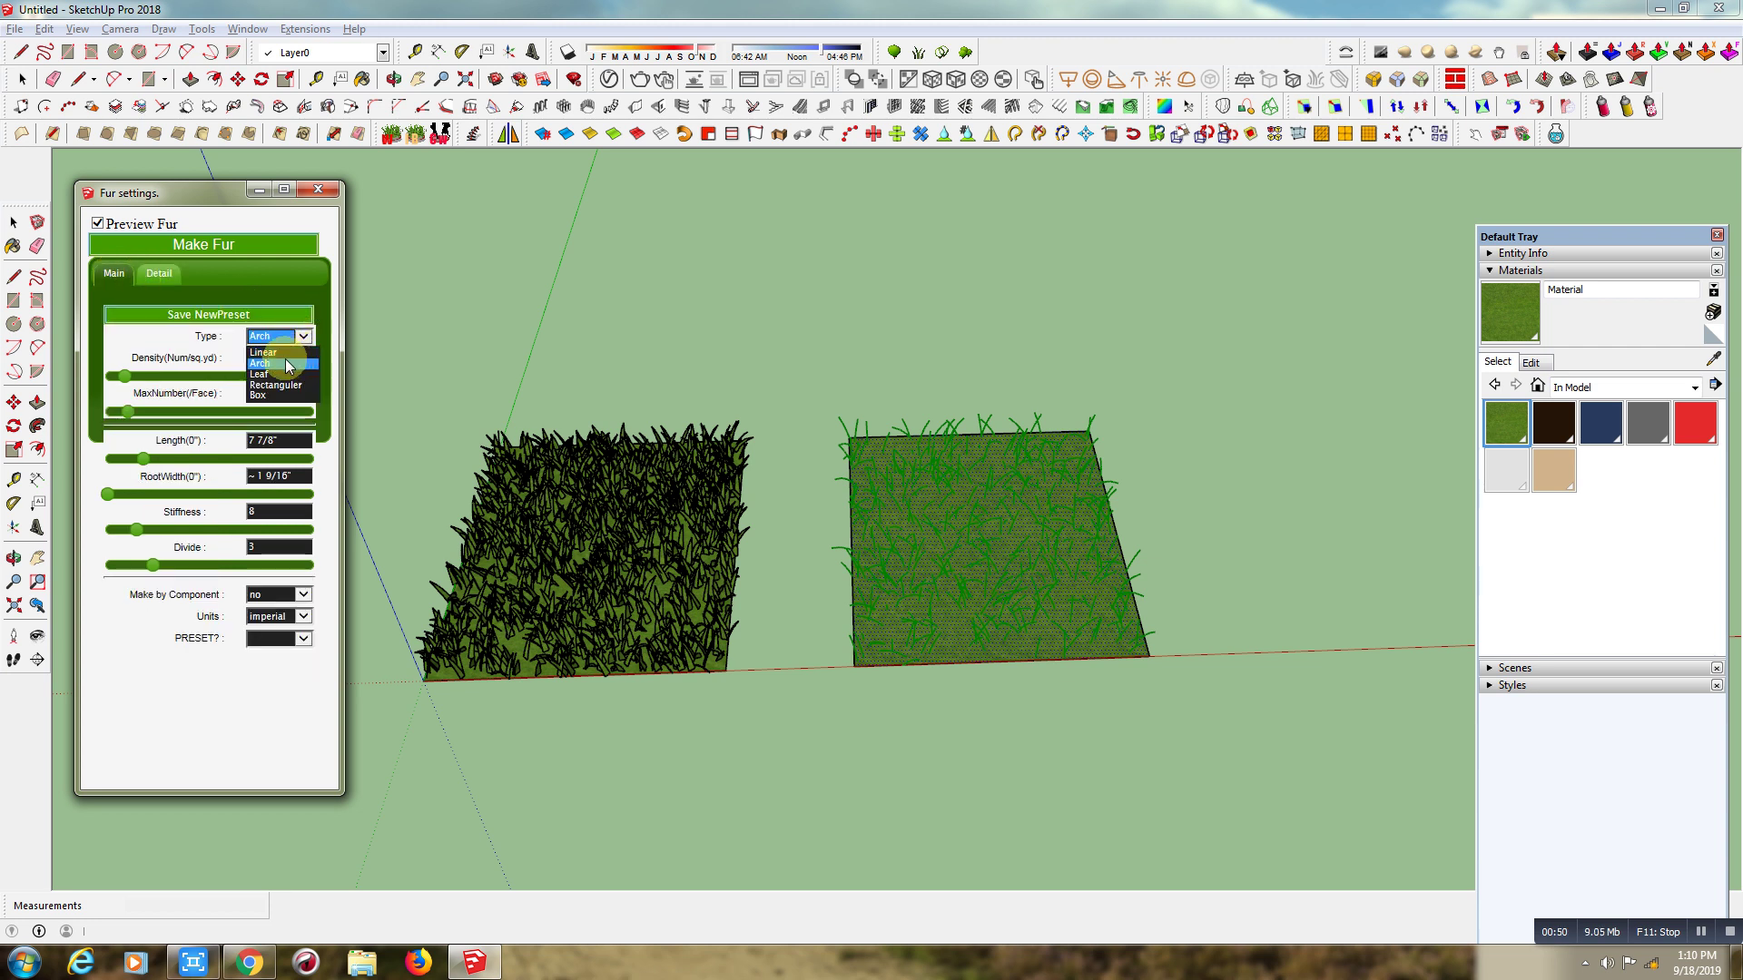
pyautogui.click(284, 352)
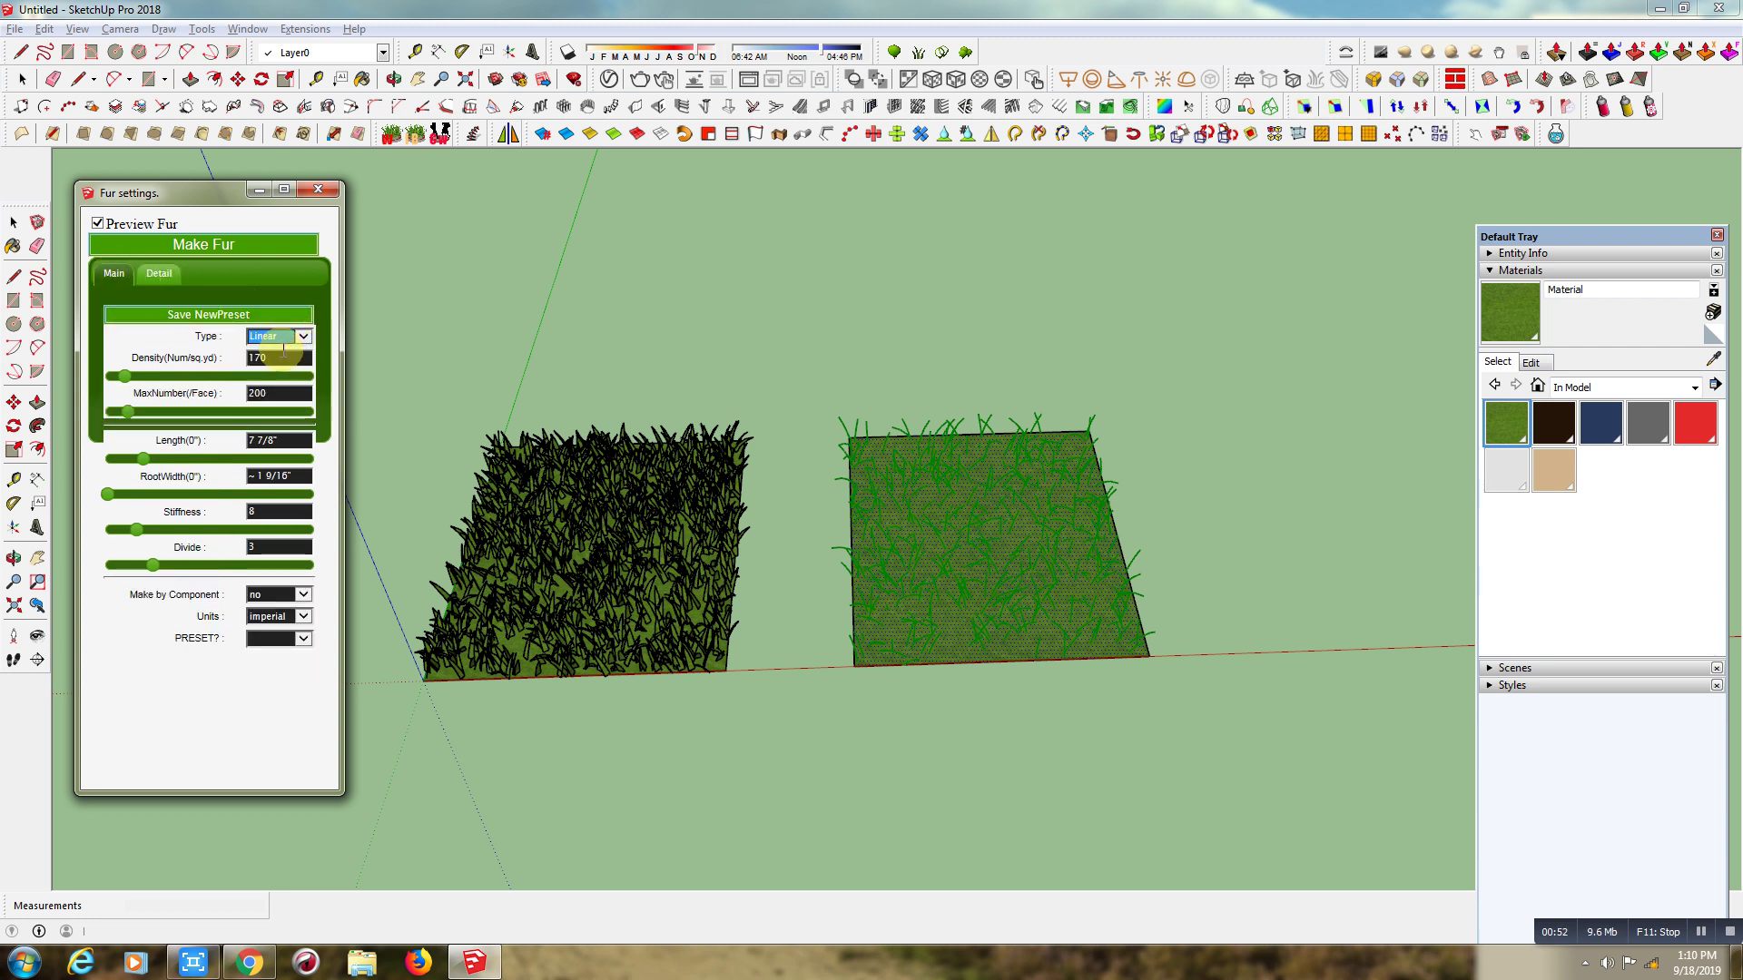
pyautogui.click(196, 243)
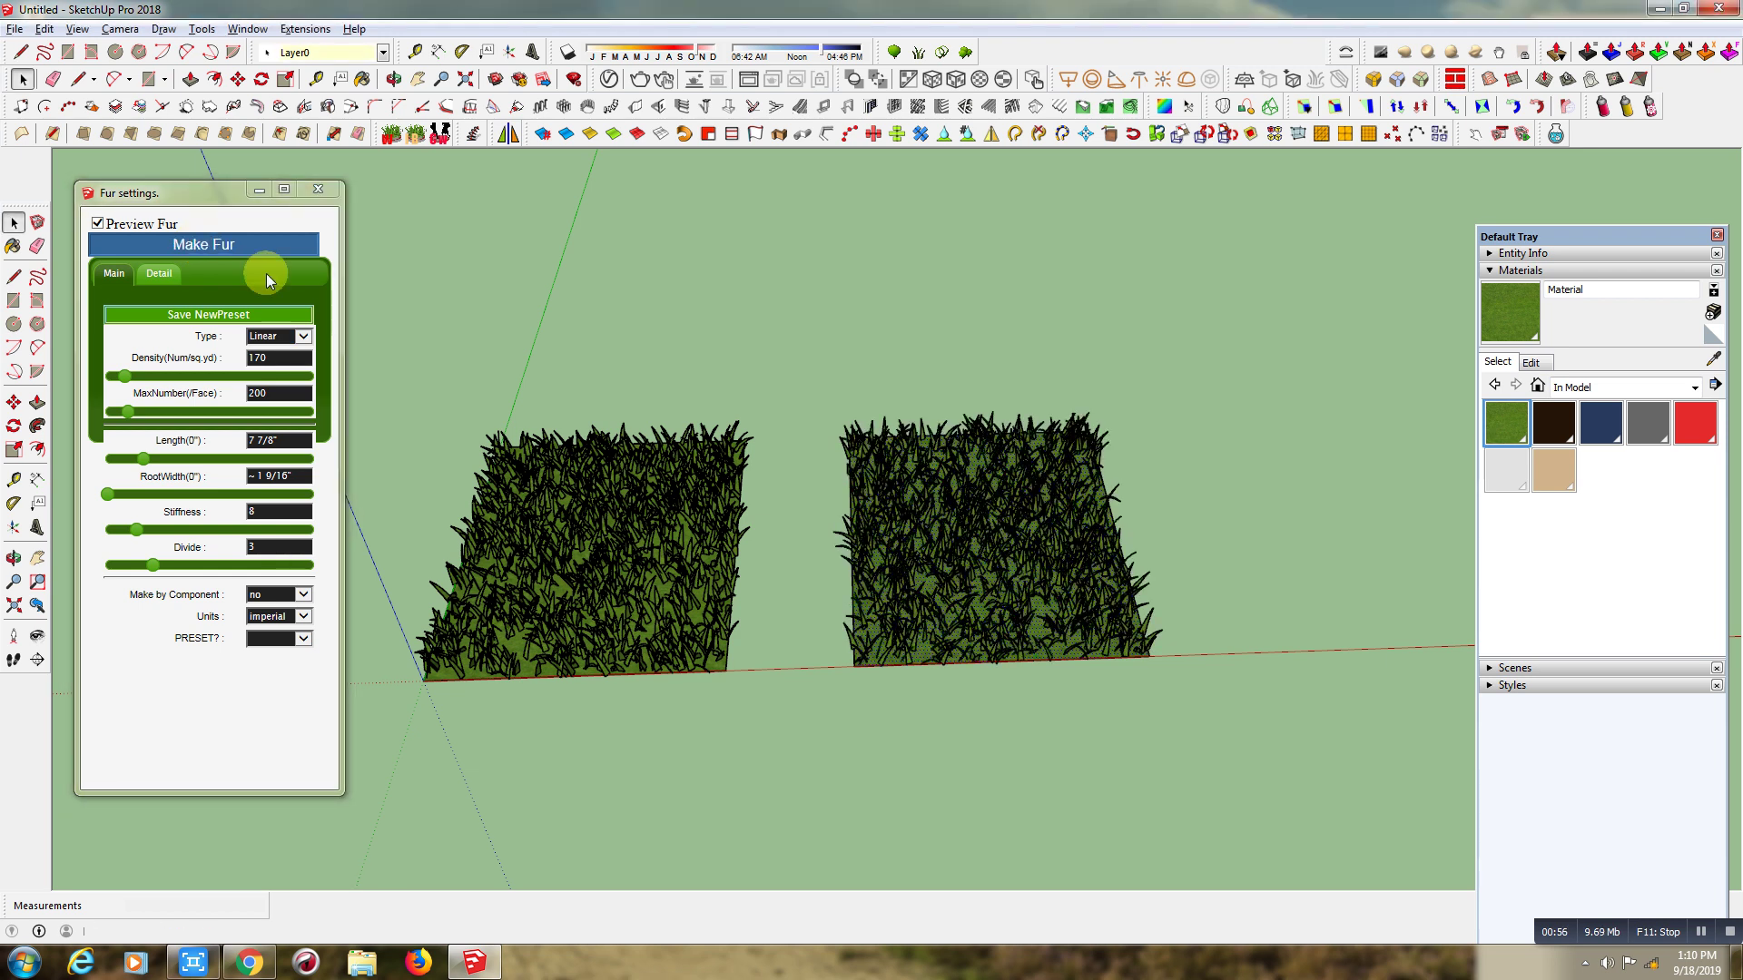
# - Copy the second square further right as a third square
pyautogui.scroll(3, 1050, 625)
pyautogui.click(237, 79)
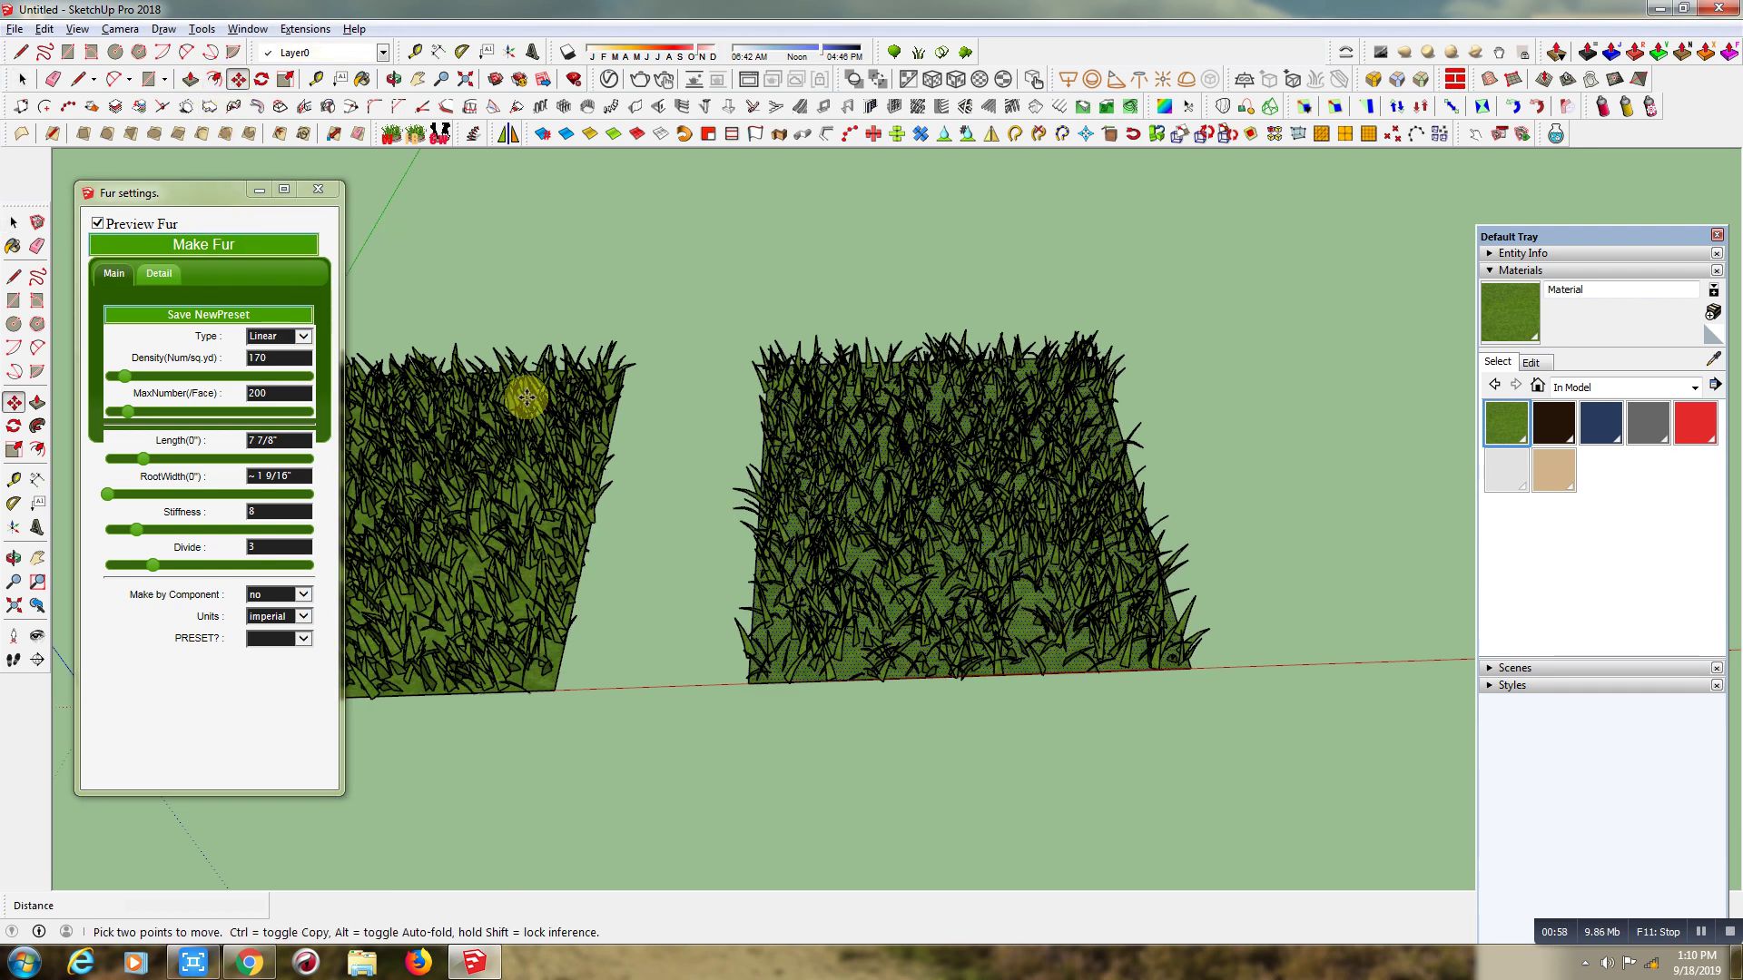
pyautogui.scroll(-2, 526, 397)
pyautogui.scroll(-1, 416, 557)
pyautogui.press('ctrl')
pyautogui.click(705, 662)
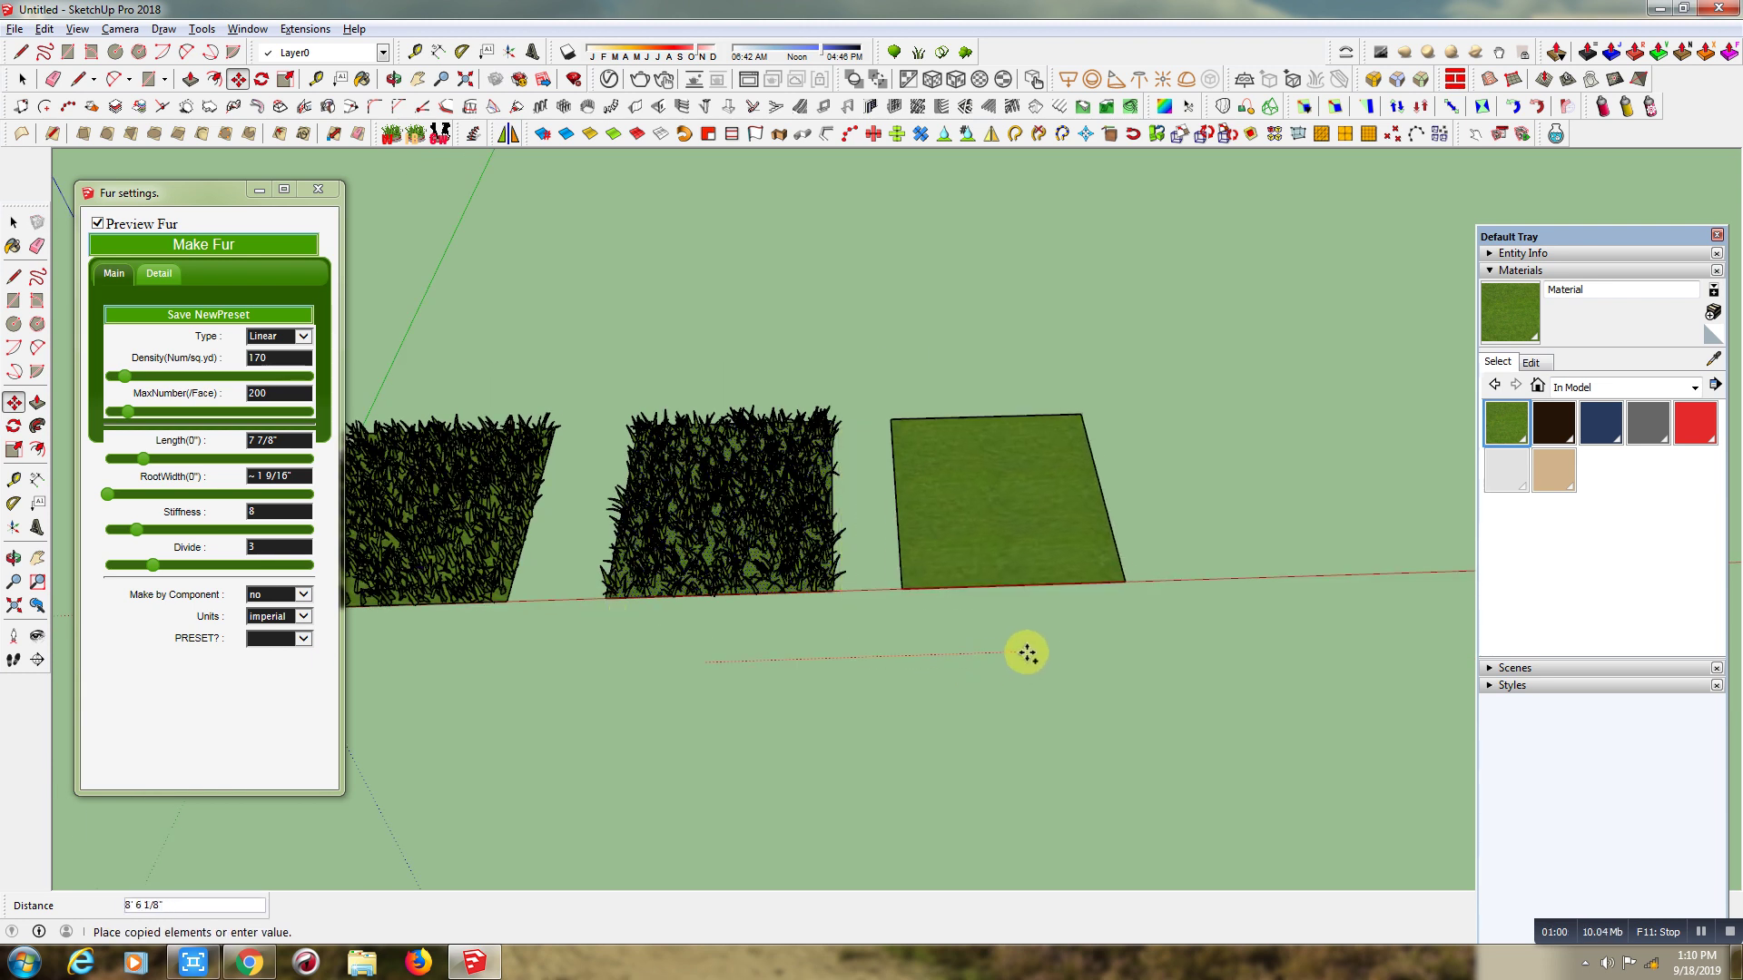
pyautogui.click(1051, 651)
pyautogui.click(19, 79)
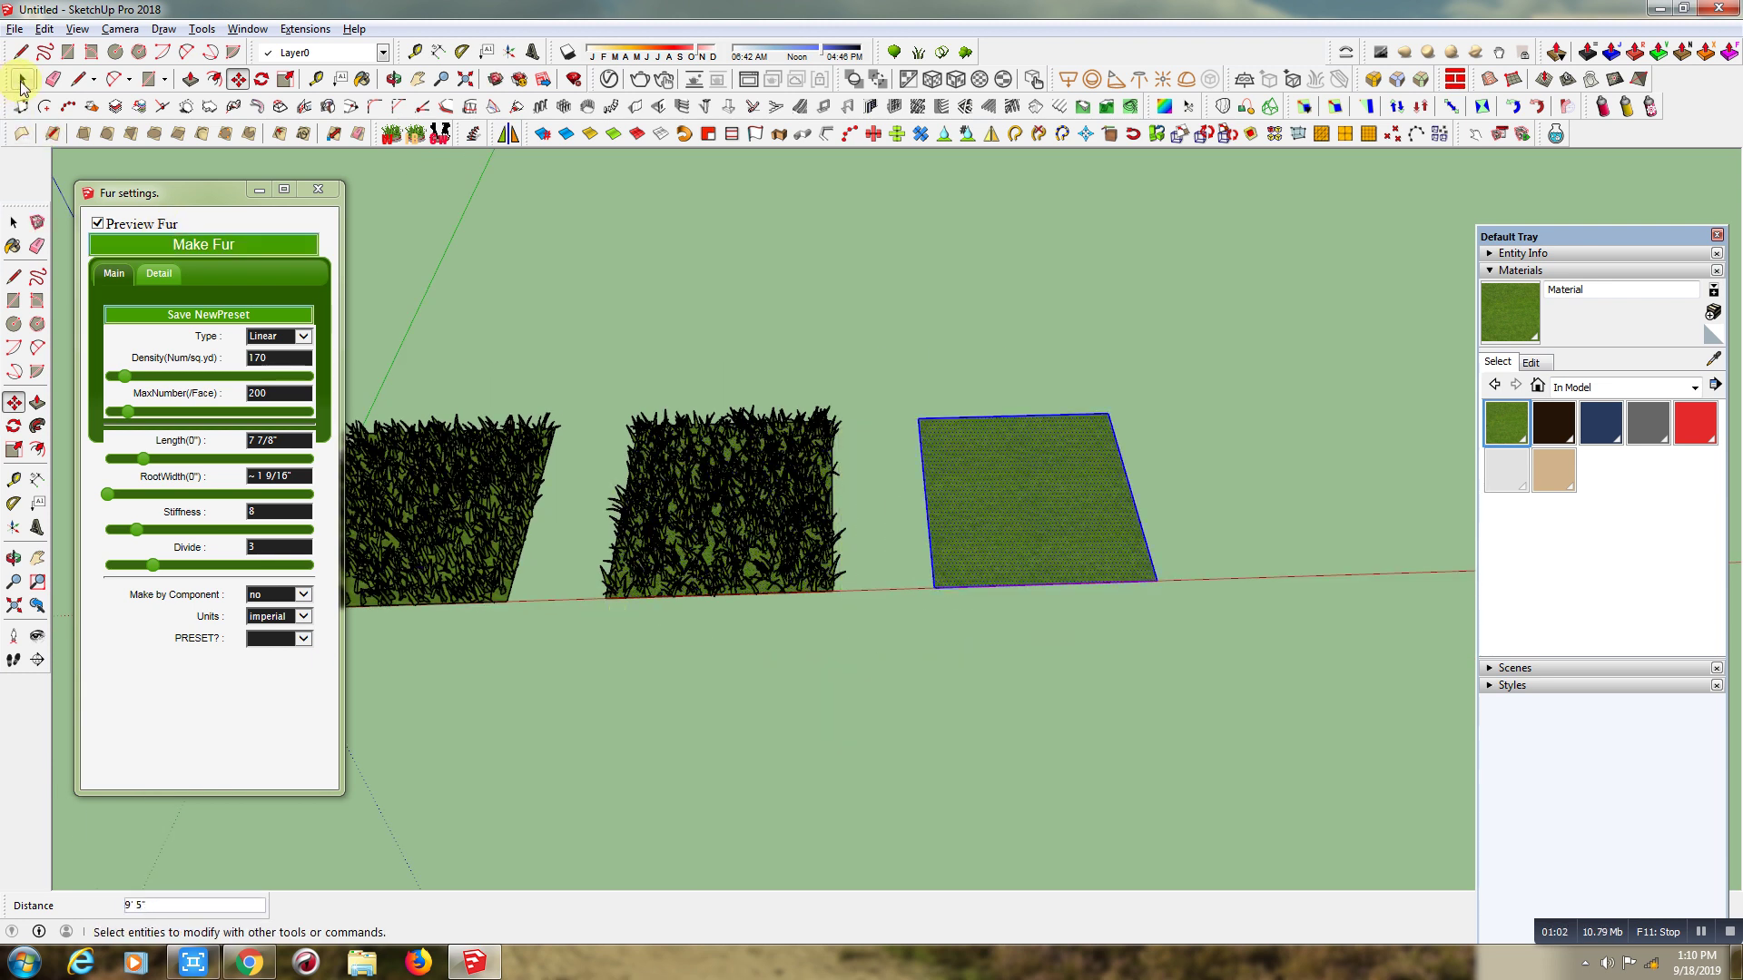
# - Grow Leaf-type fur grass on the third square
pyautogui.click(285, 340)
pyautogui.click(302, 341)
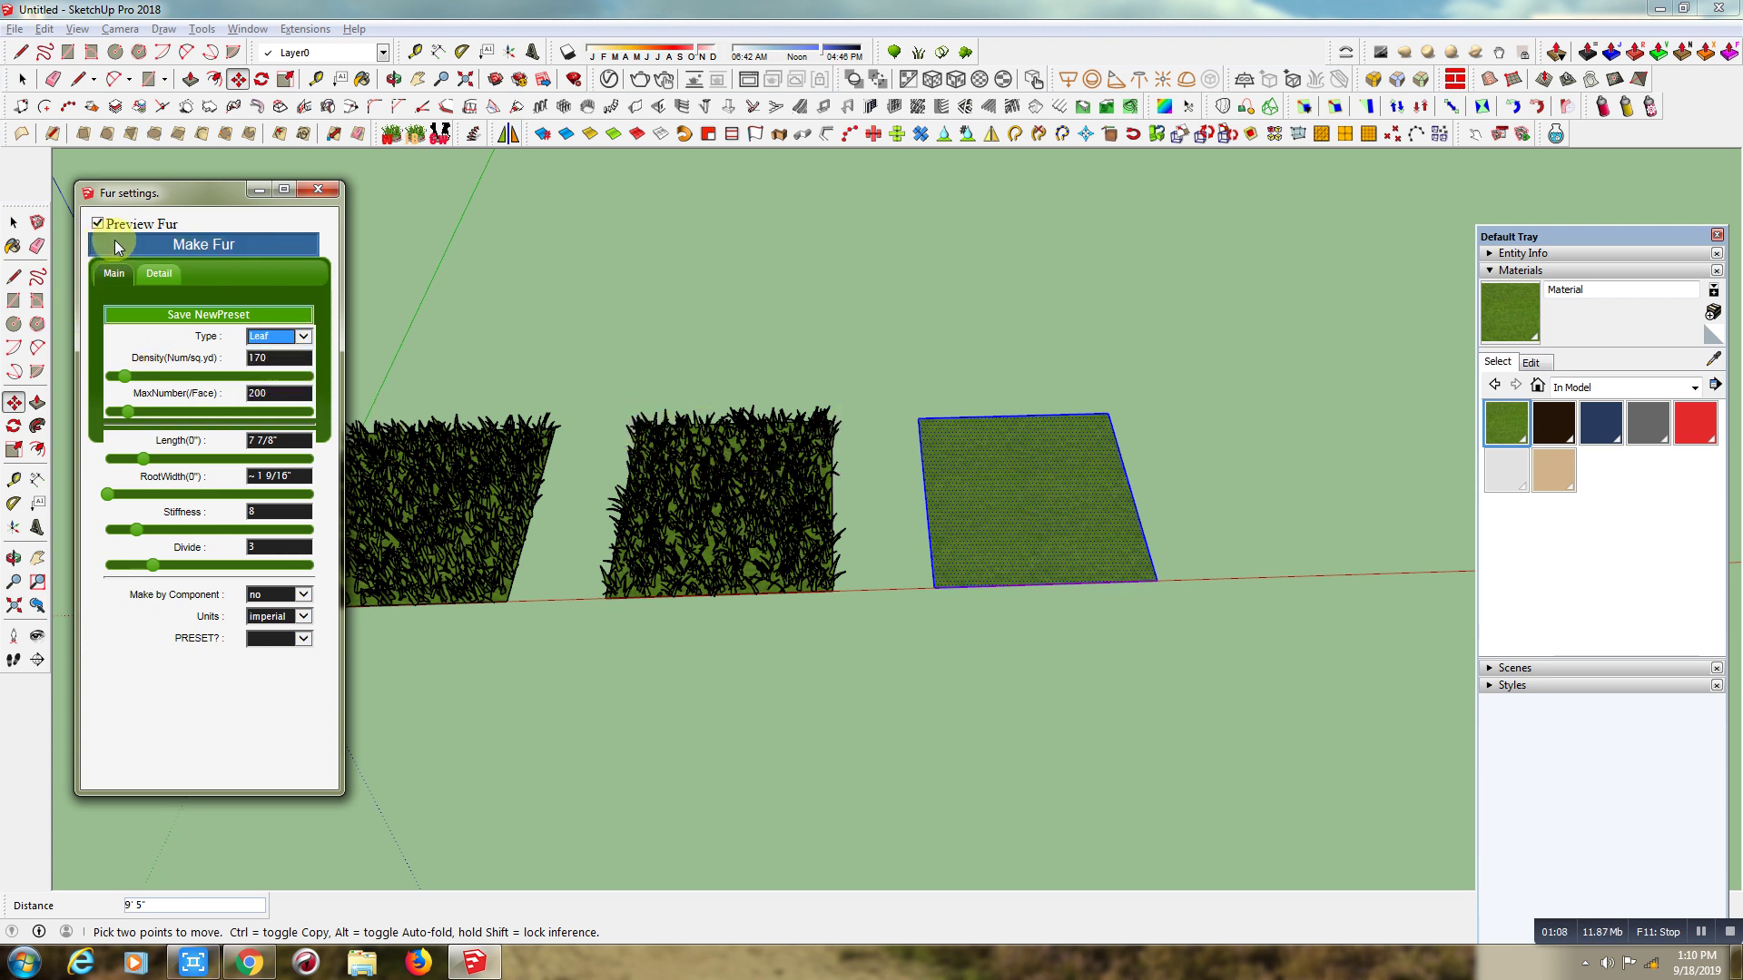
pyautogui.click(138, 245)
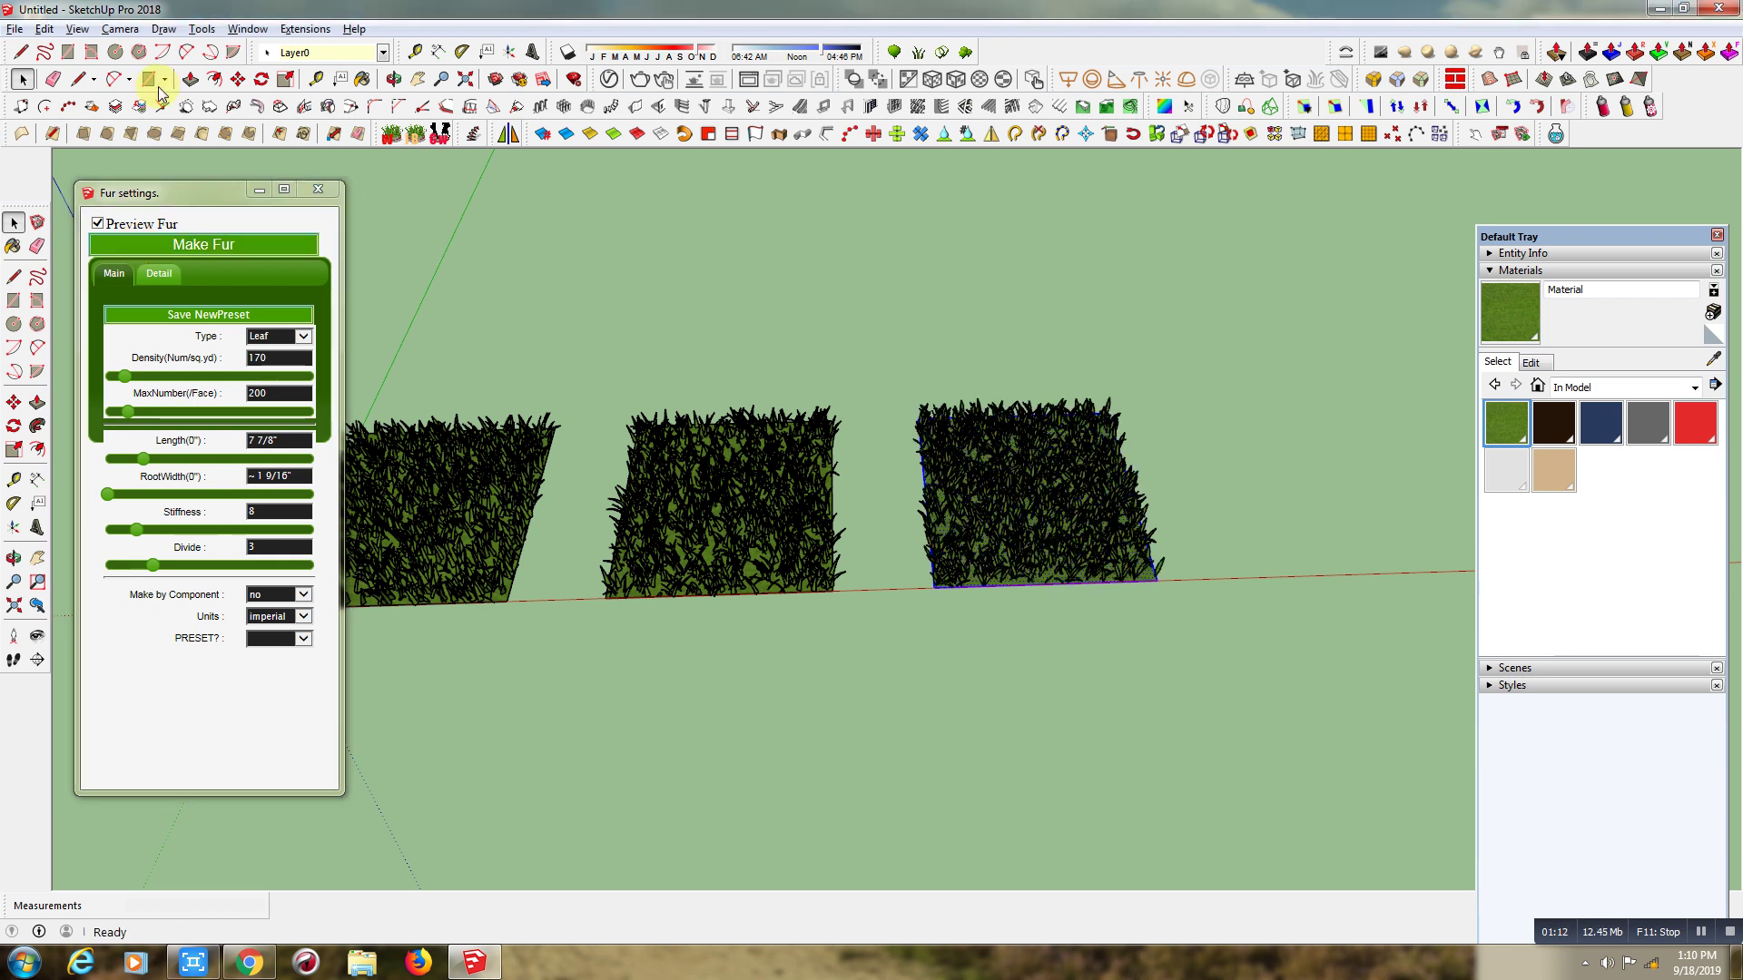
# - Copy the third square to the right as a fourth patch
pyautogui.click(237, 79)
pyautogui.scroll(-2, 451, 466)
pyautogui.click(900, 623)
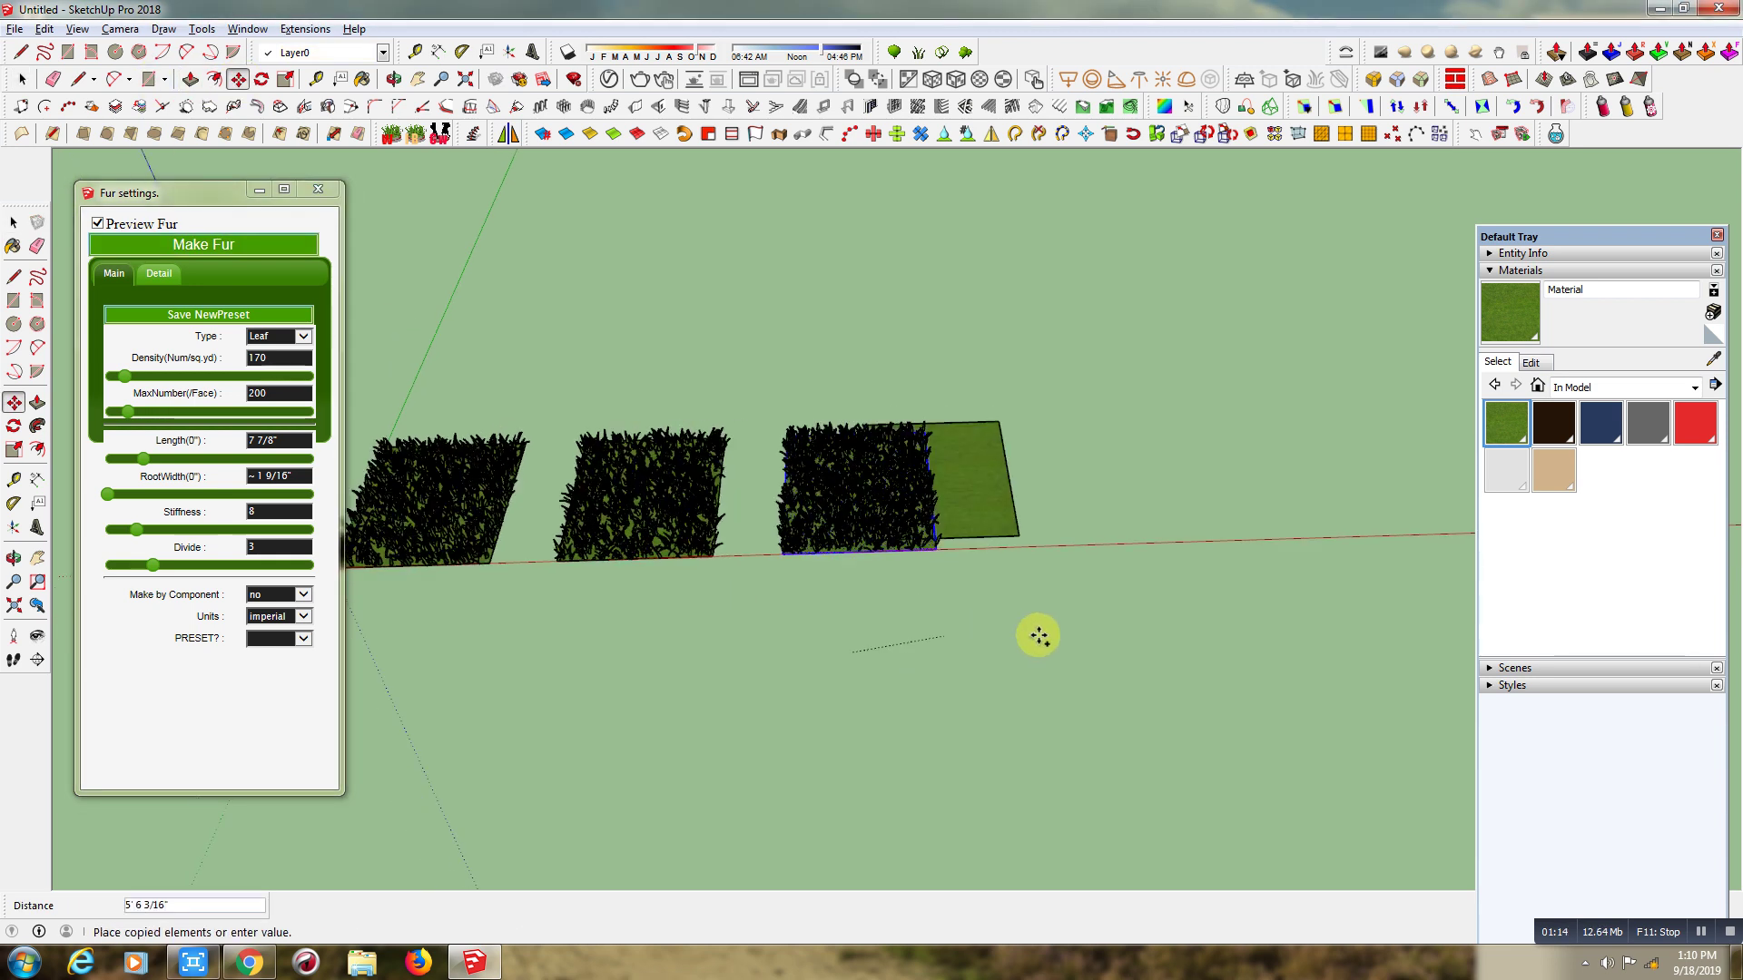
pyautogui.click(1112, 633)
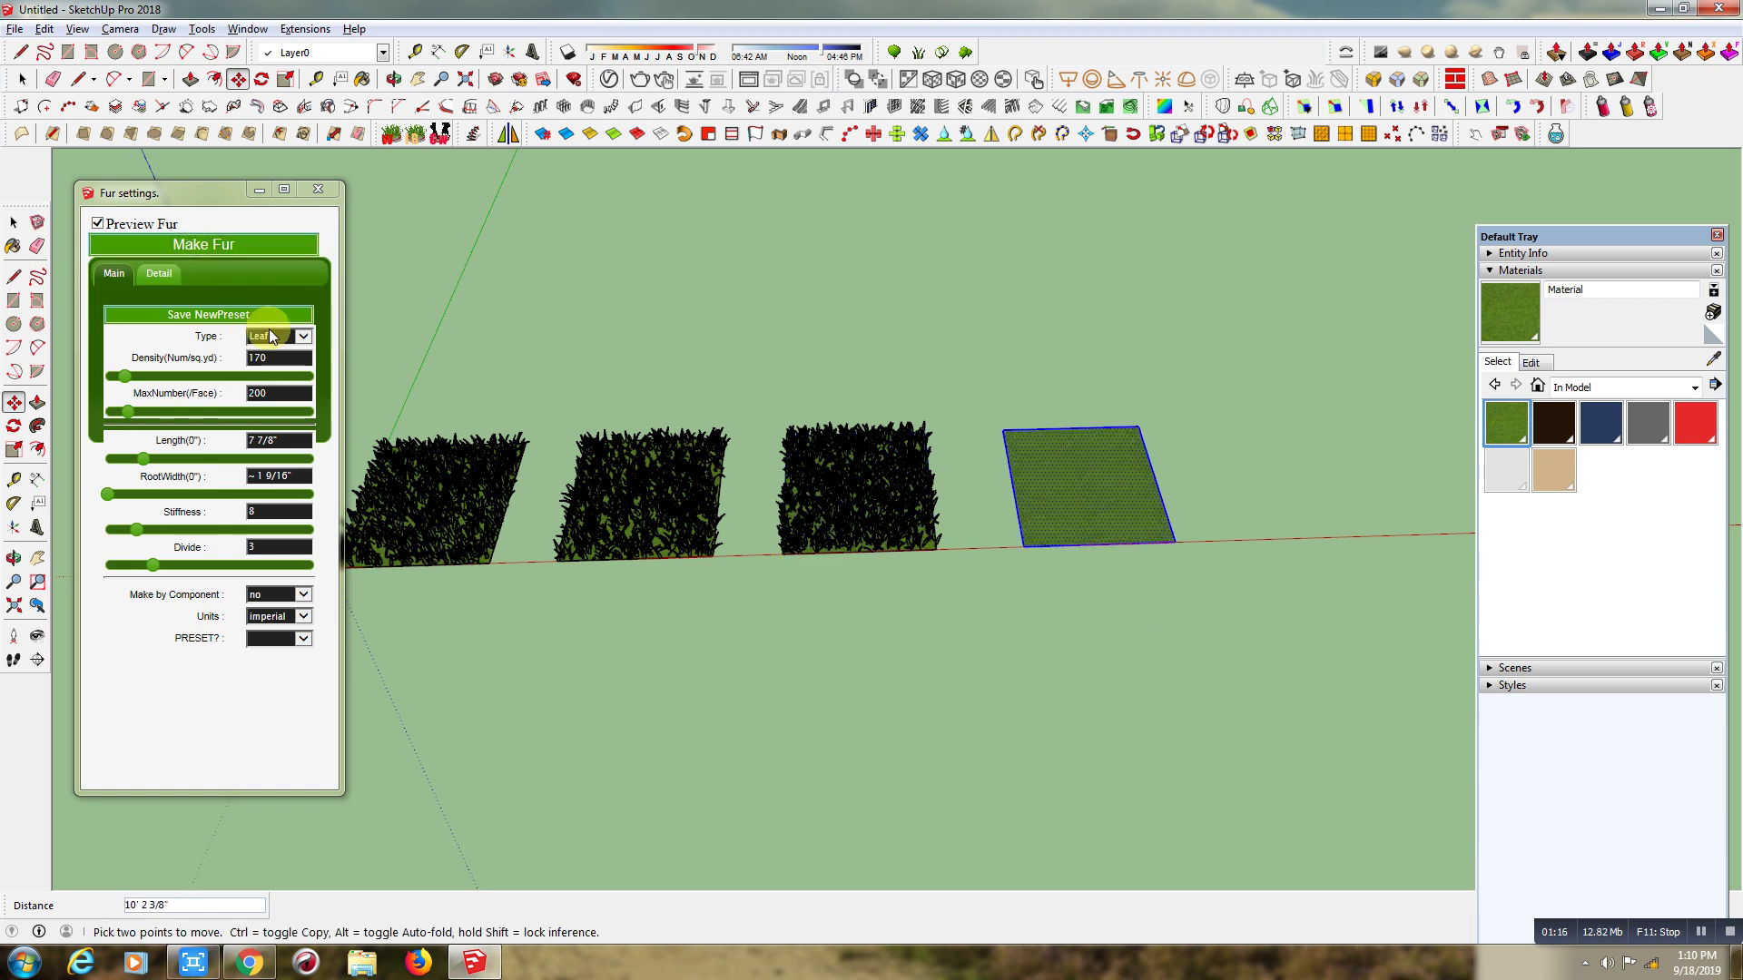
# - Grow Rectangular-type fur grass on the fourth patch
pyautogui.click(304, 336)
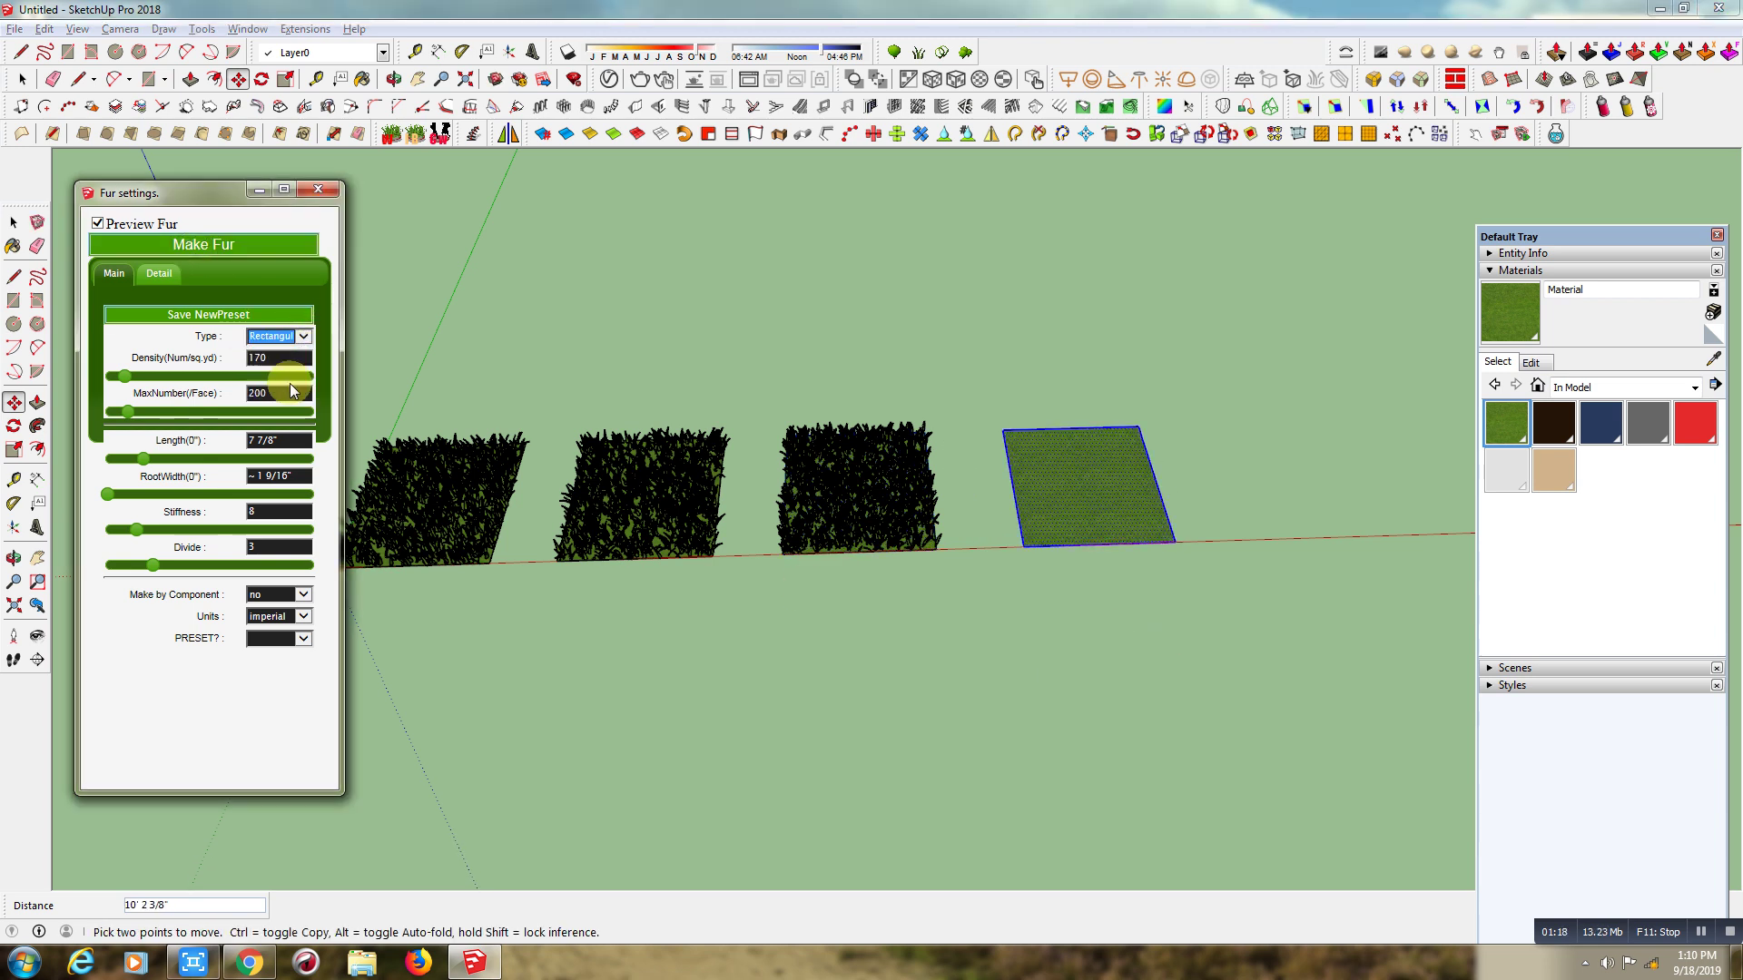
pyautogui.click(290, 383)
pyautogui.click(192, 247)
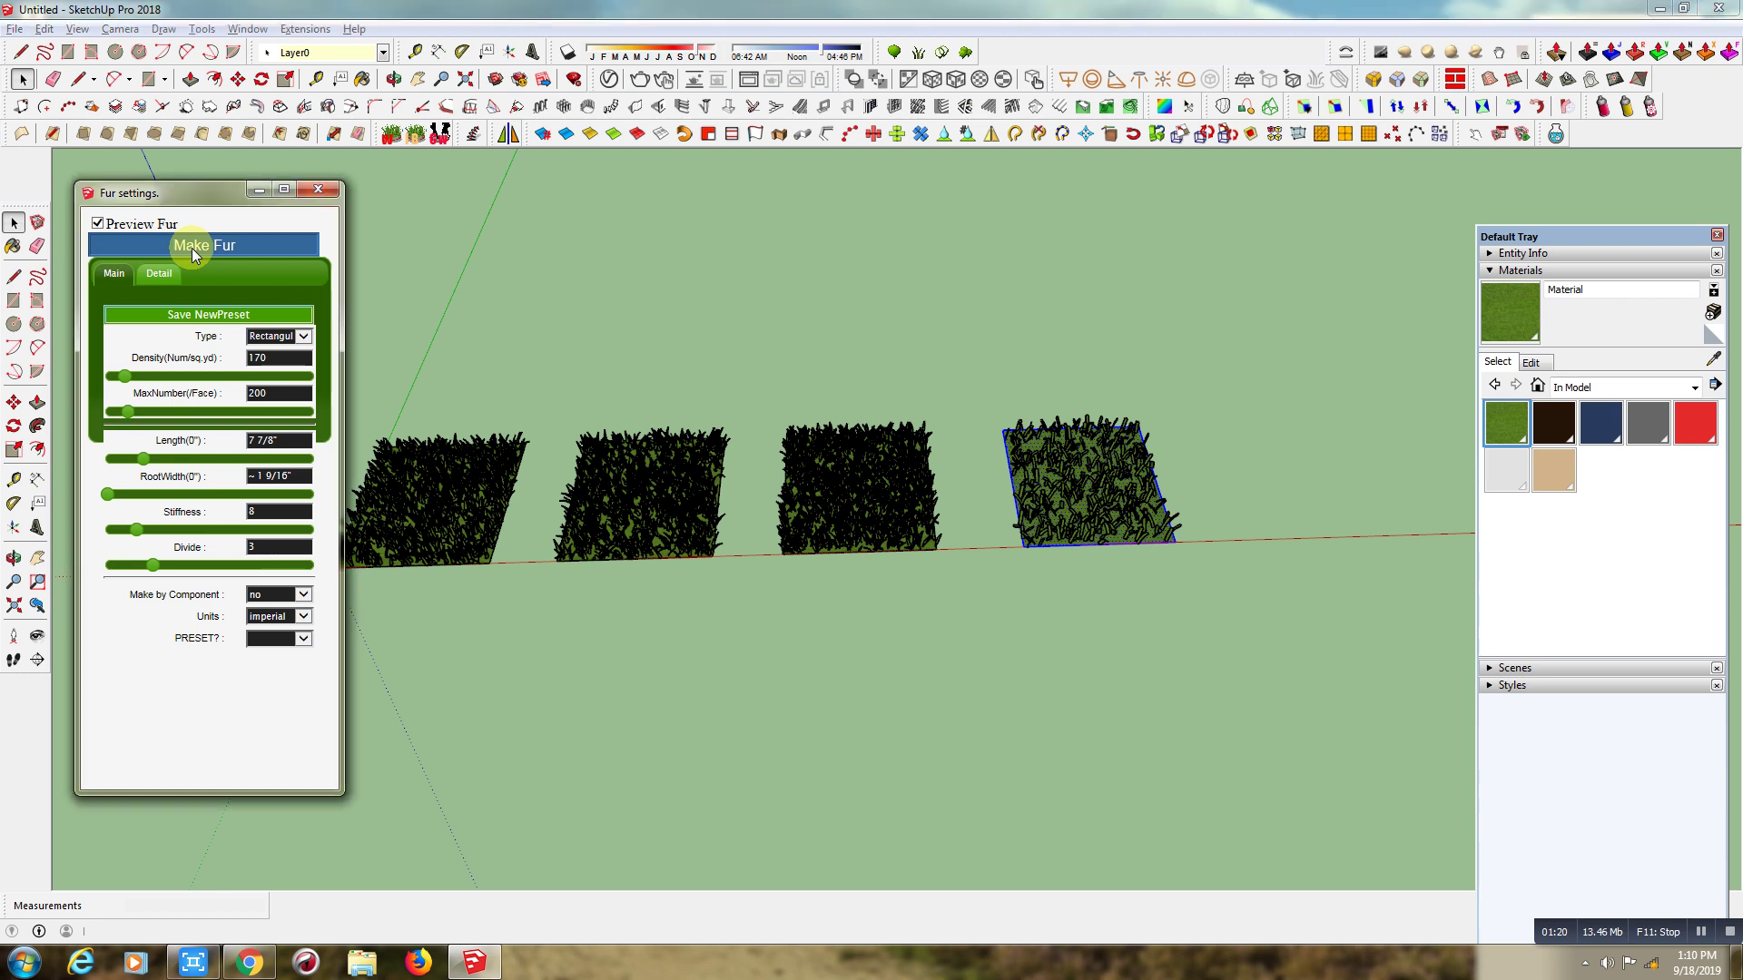
# - Select the furred fourth patch and zoom in to inspect it
pyautogui.click(1092, 506)
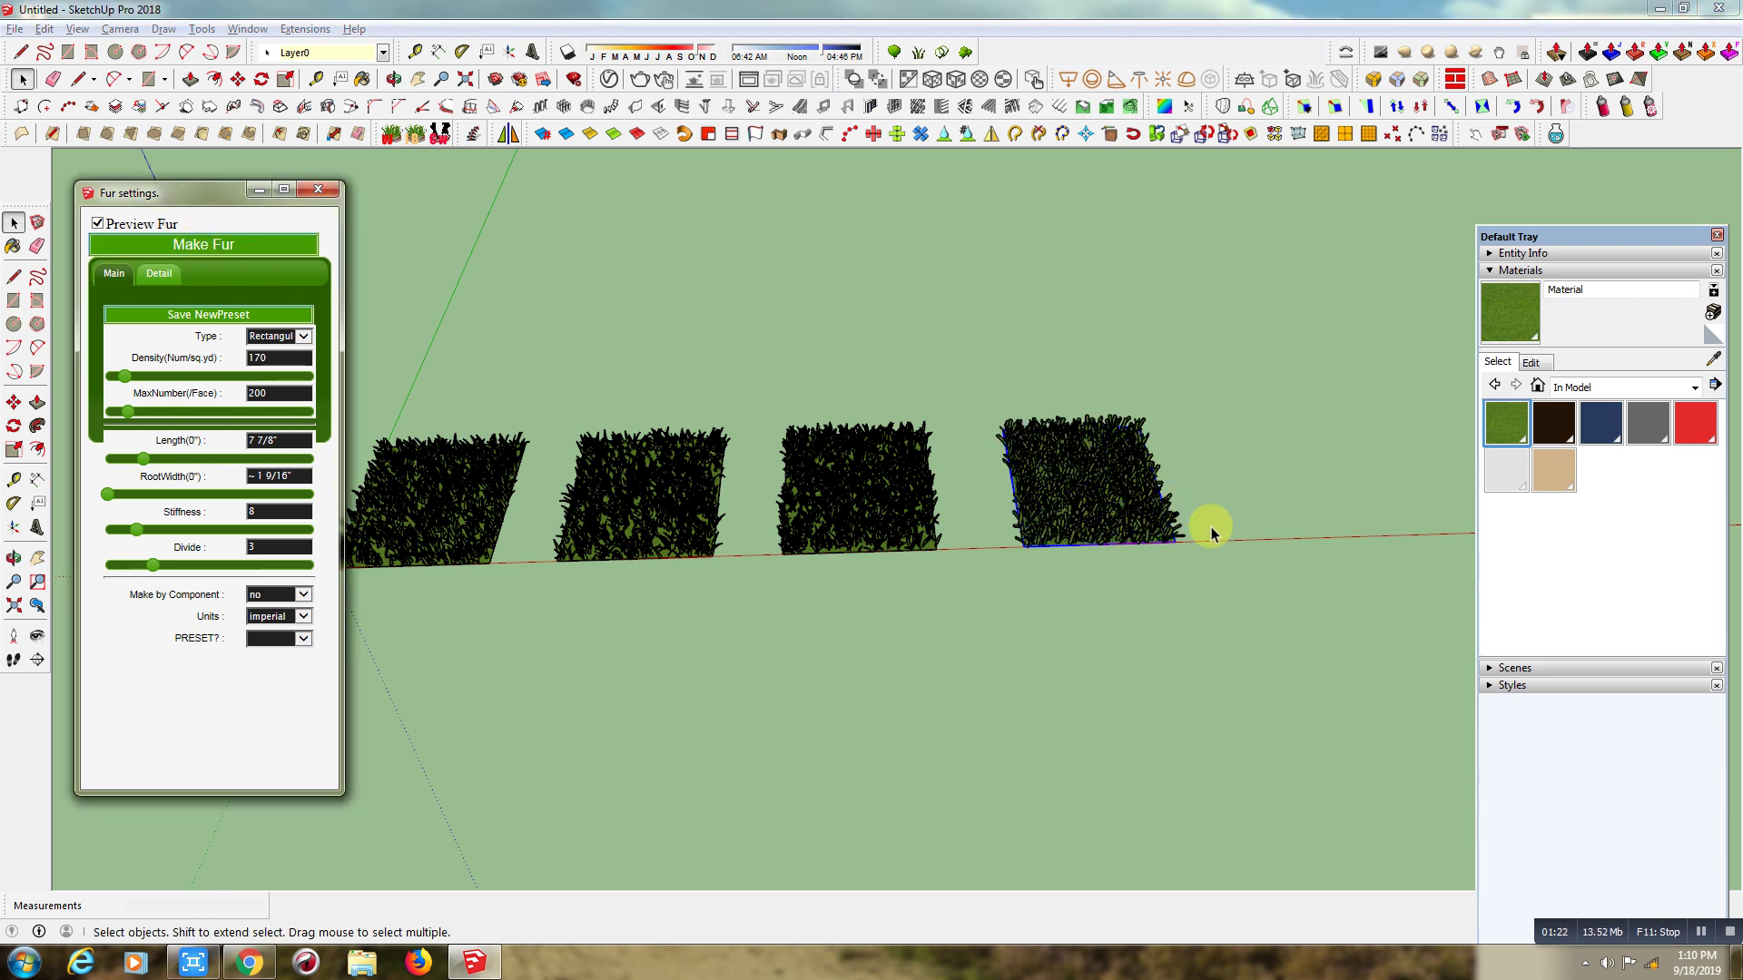
pyautogui.scroll(3, 1199, 502)
pyautogui.scroll(2, 1031, 575)
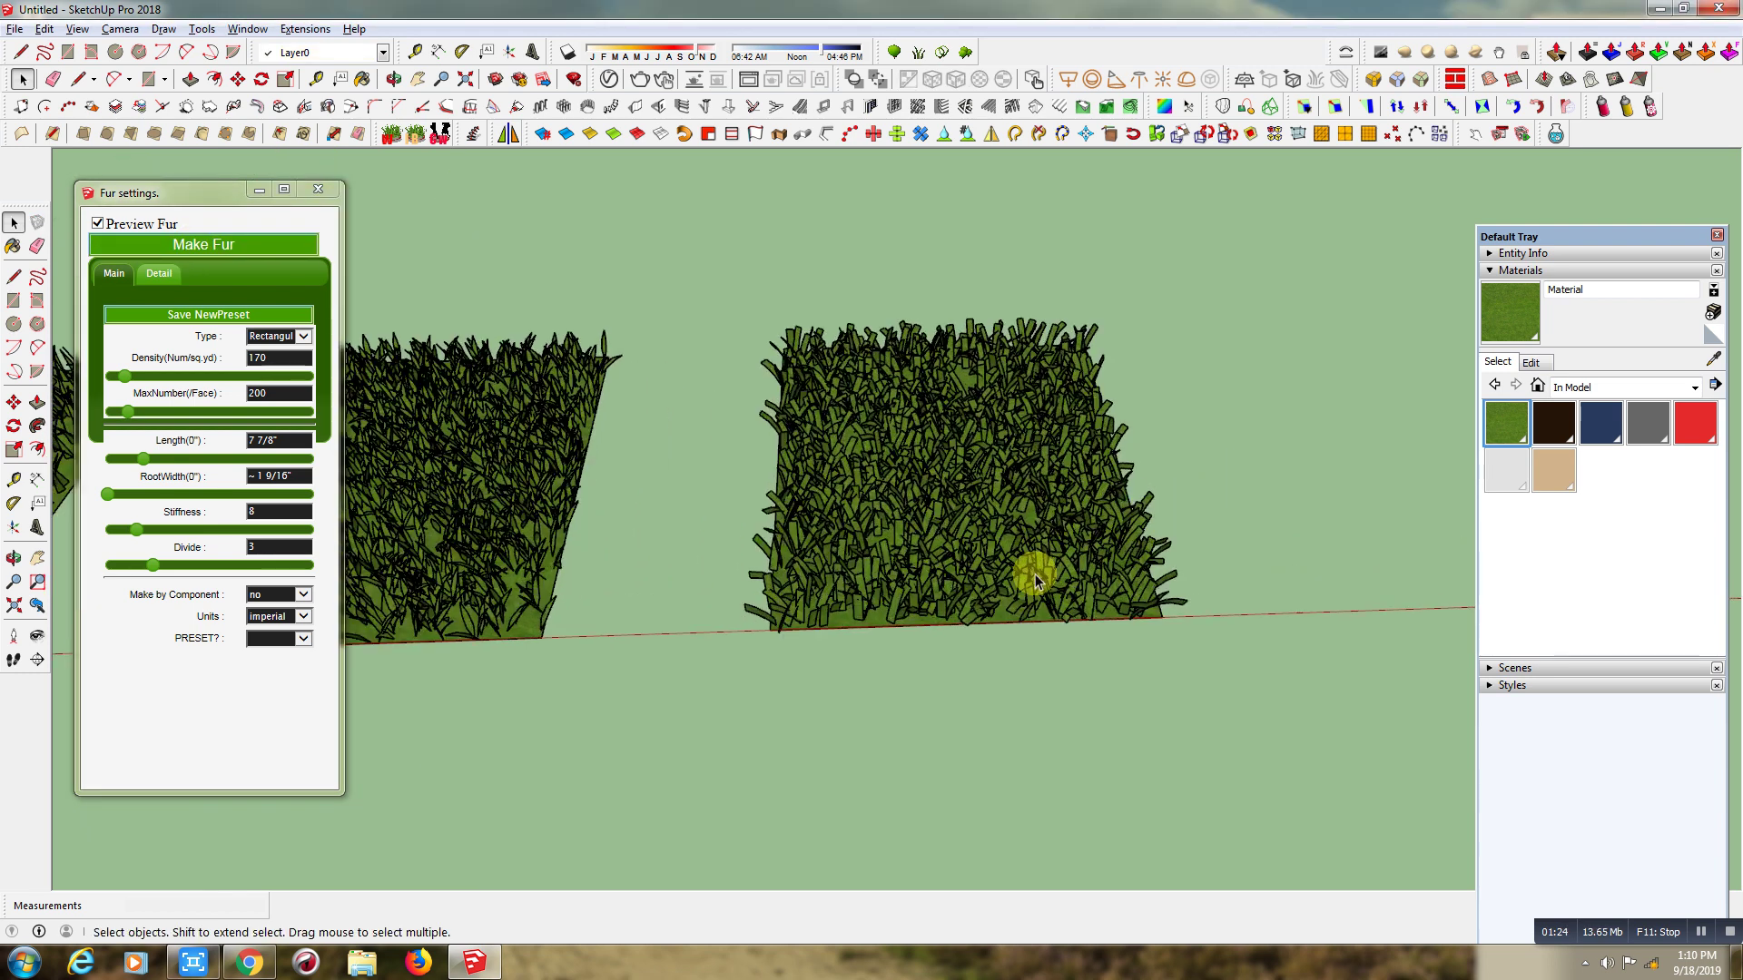
pyautogui.scroll(3, 1031, 576)
pyautogui.scroll(-3, 472, 611)
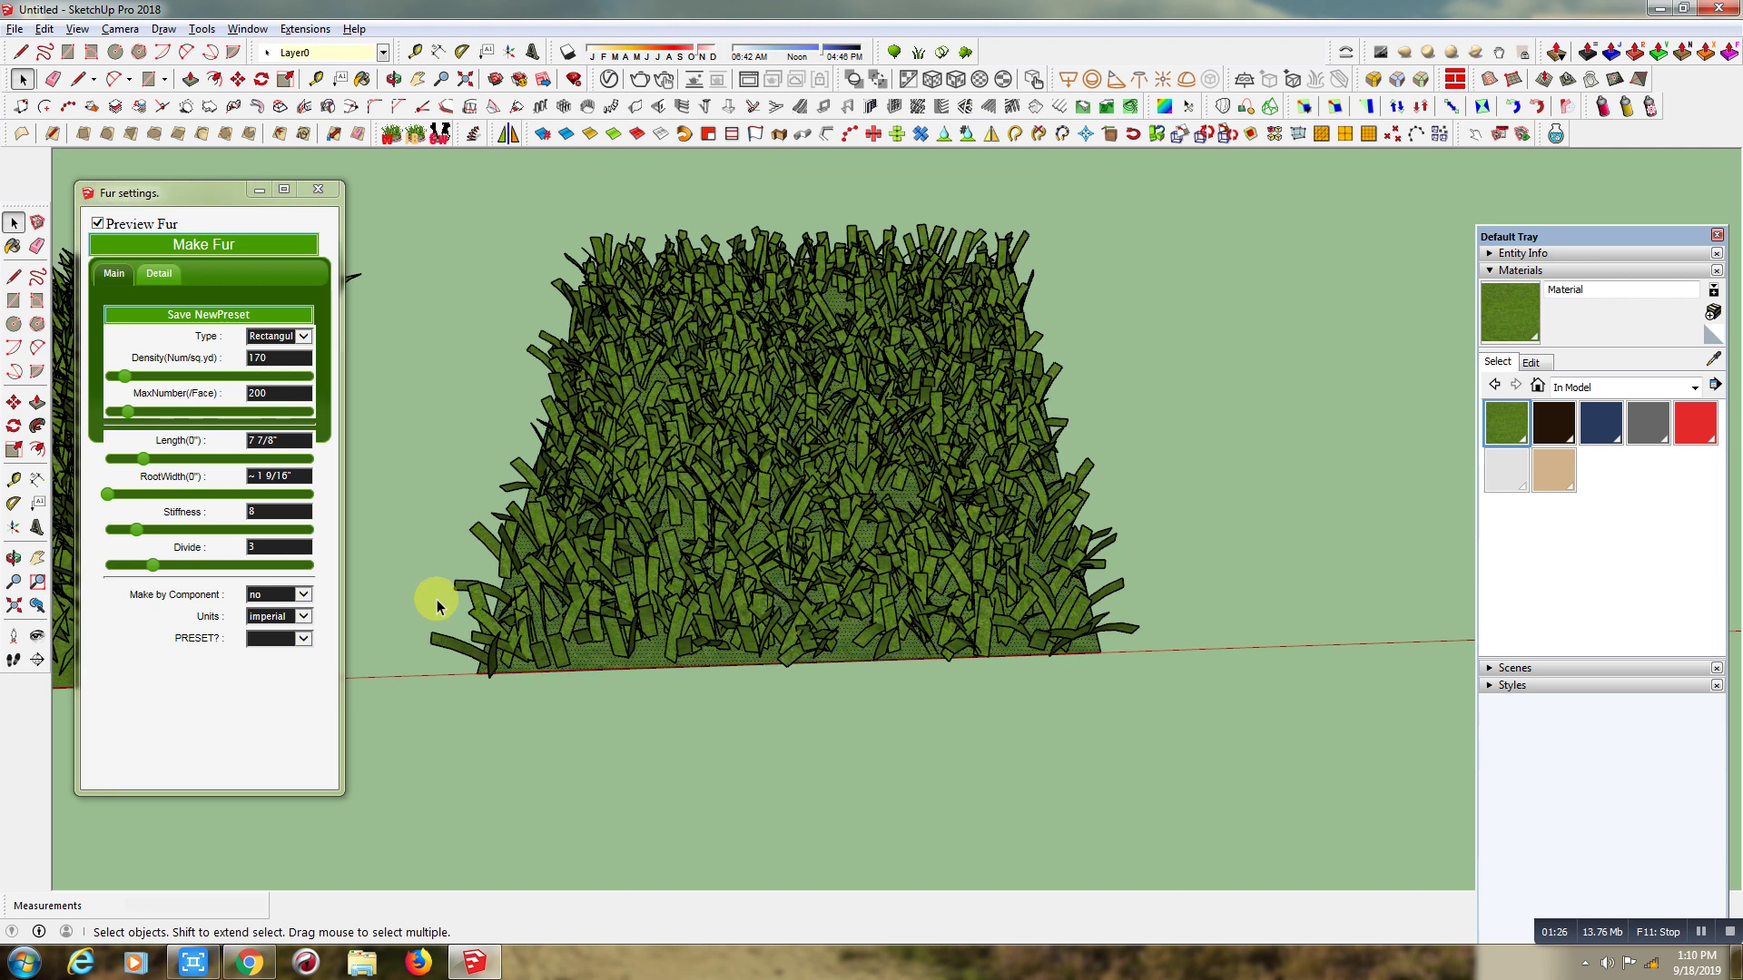
pyautogui.scroll(-2, 451, 581)
pyautogui.click(237, 79)
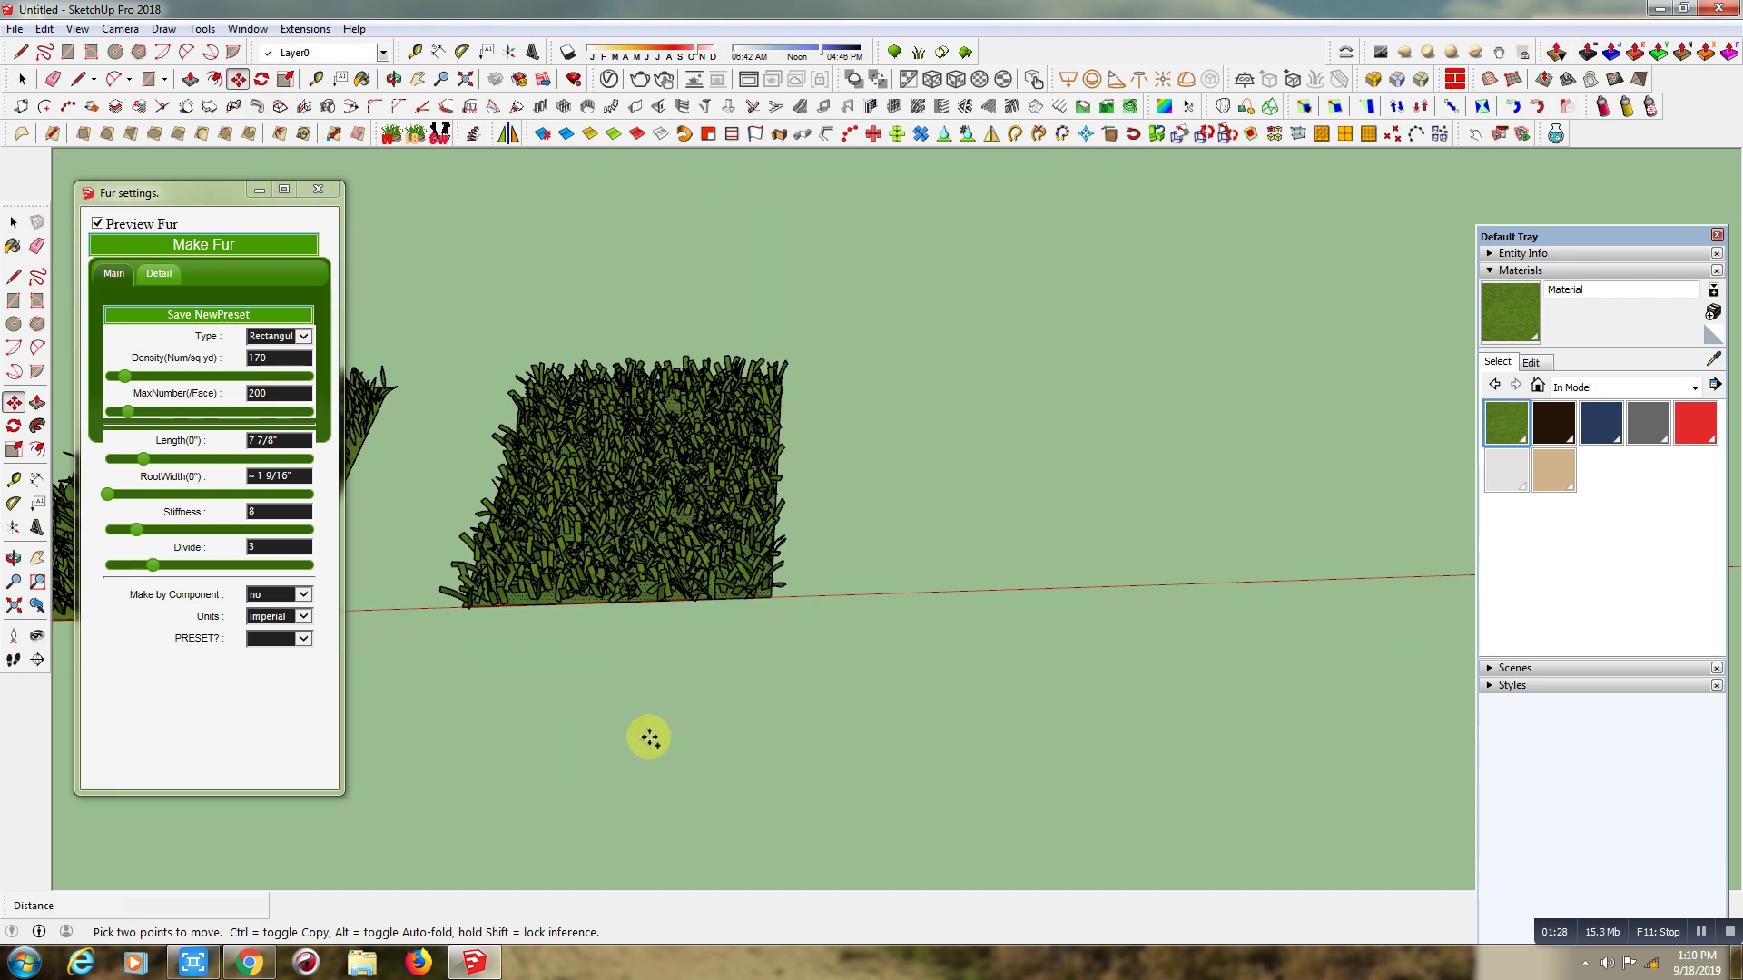
# - Copy the green patch to the right as a fifth square
pyautogui.click(635, 740)
pyautogui.press('ctrl')
pyautogui.click(252, 386)
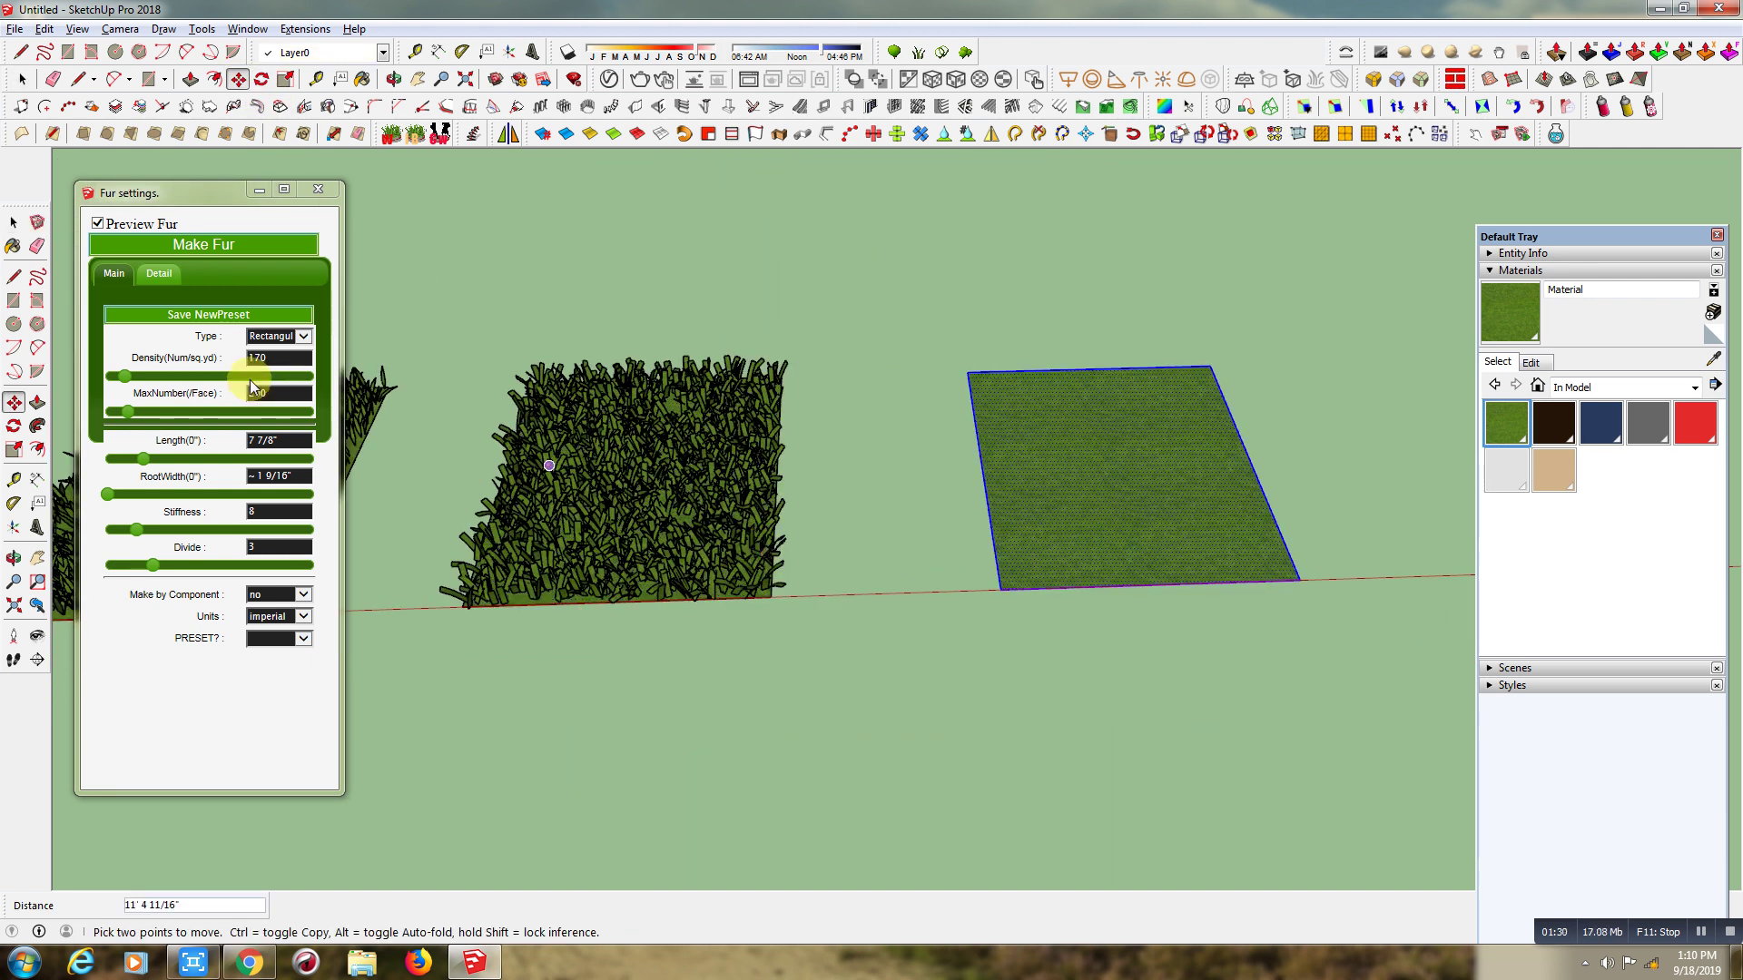
# - Grow Box-type fur on the fifth square and zoom to check it
pyautogui.click(289, 399)
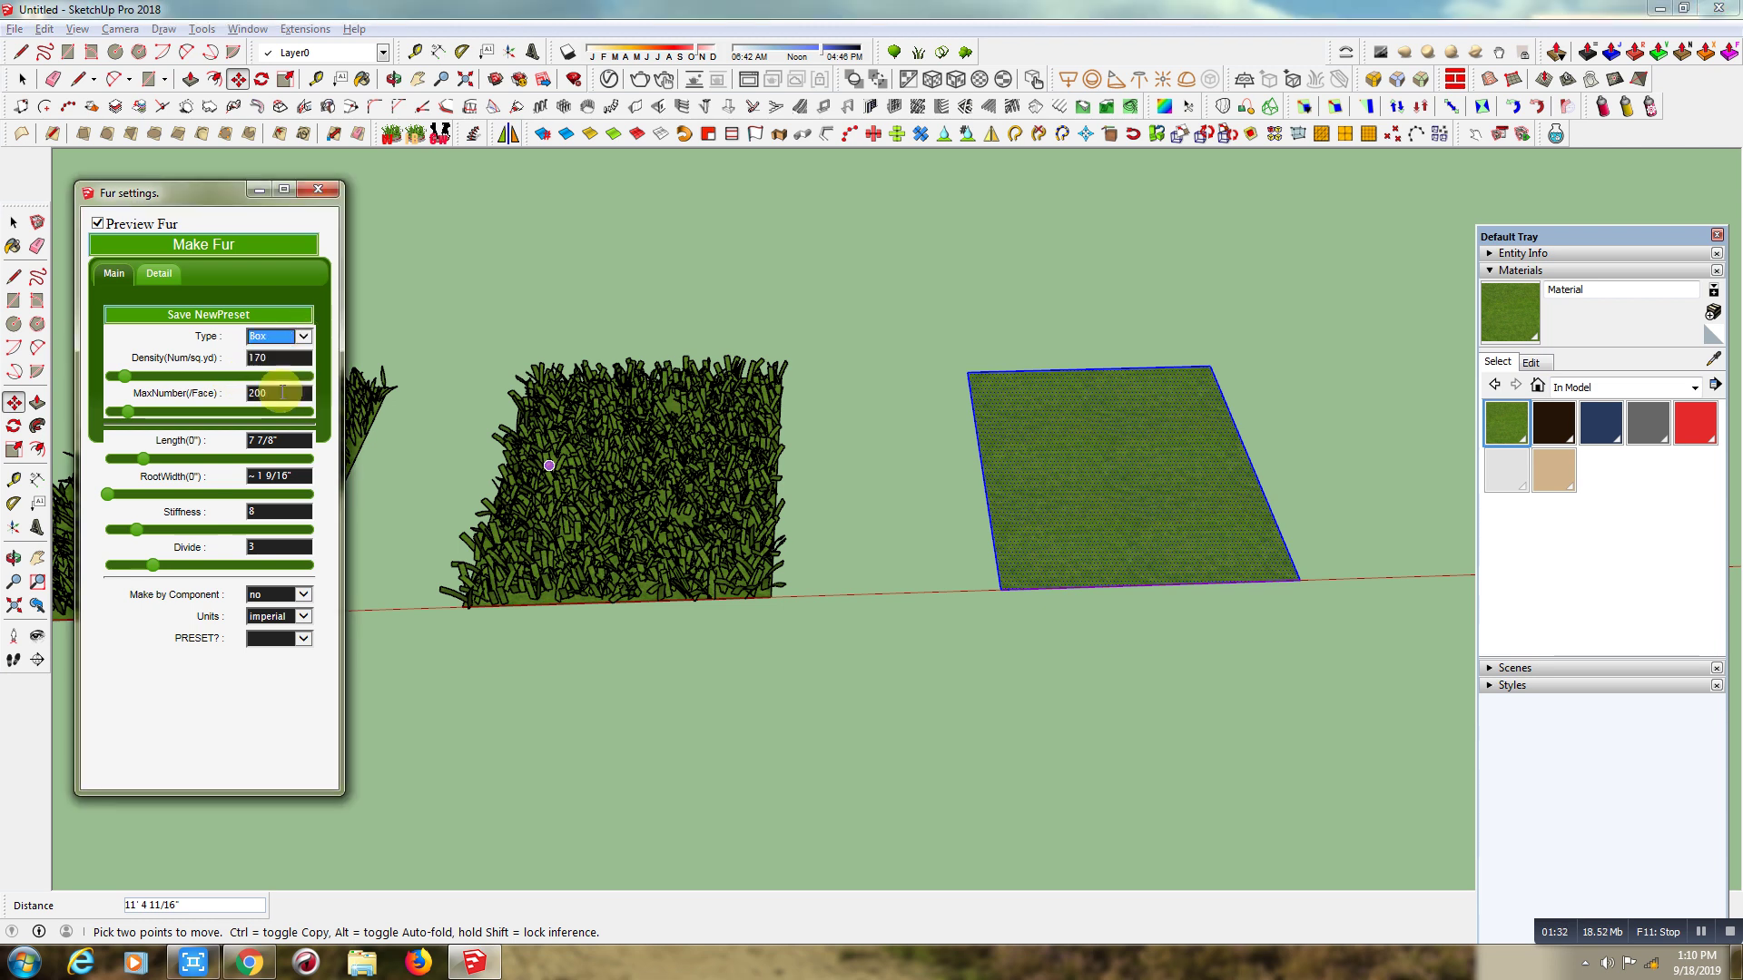
pyautogui.click(211, 250)
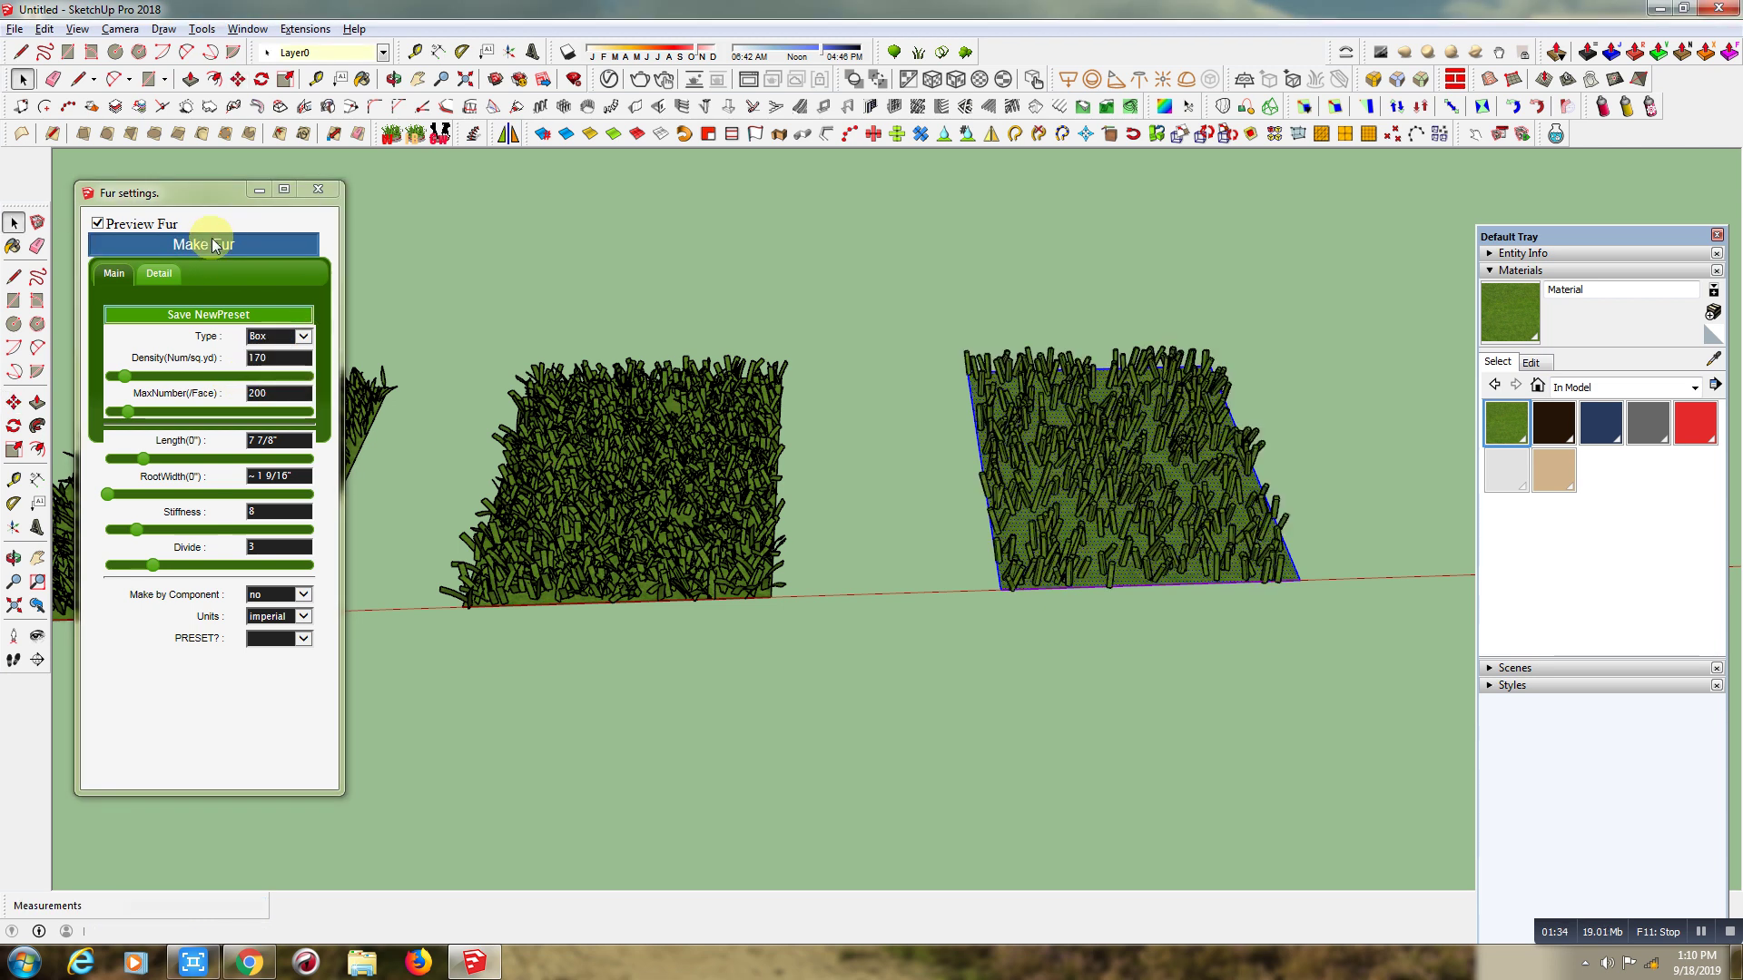
pyautogui.scroll(2, 1253, 494)
pyautogui.scroll(3, 1242, 507)
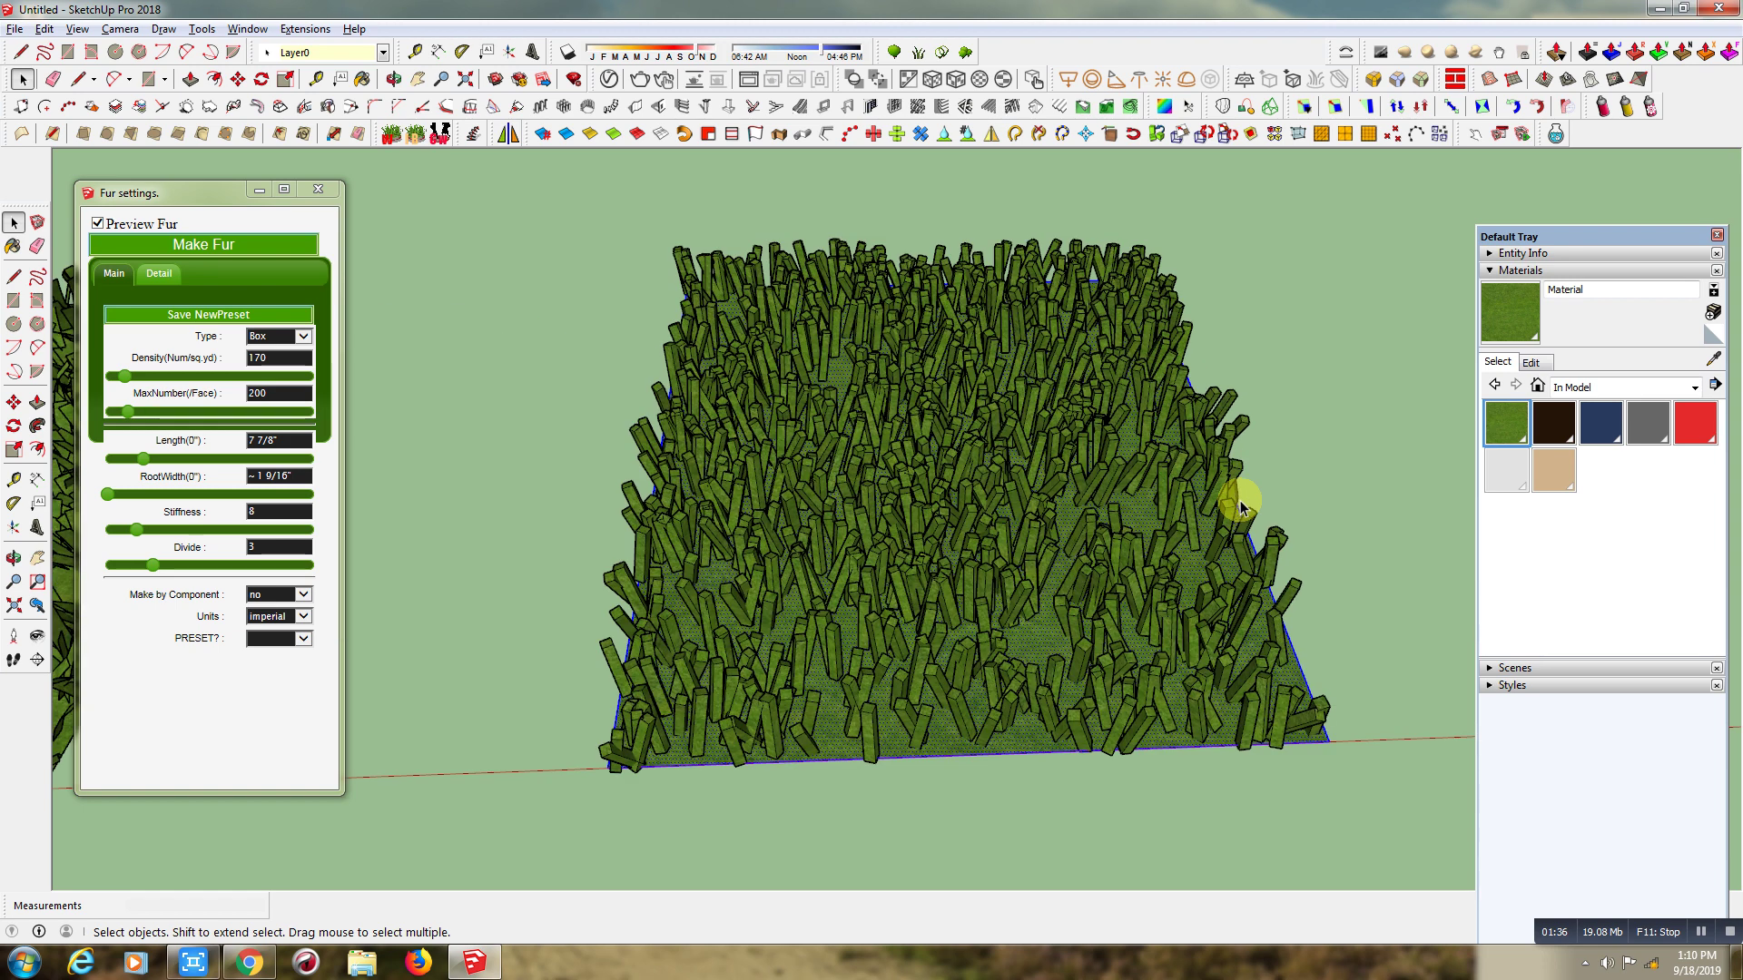
pyautogui.scroll(1, 1242, 507)
pyautogui.scroll(-3, 1216, 493)
pyautogui.scroll(-2, 817, 490)
pyautogui.scroll(-1, 770, 486)
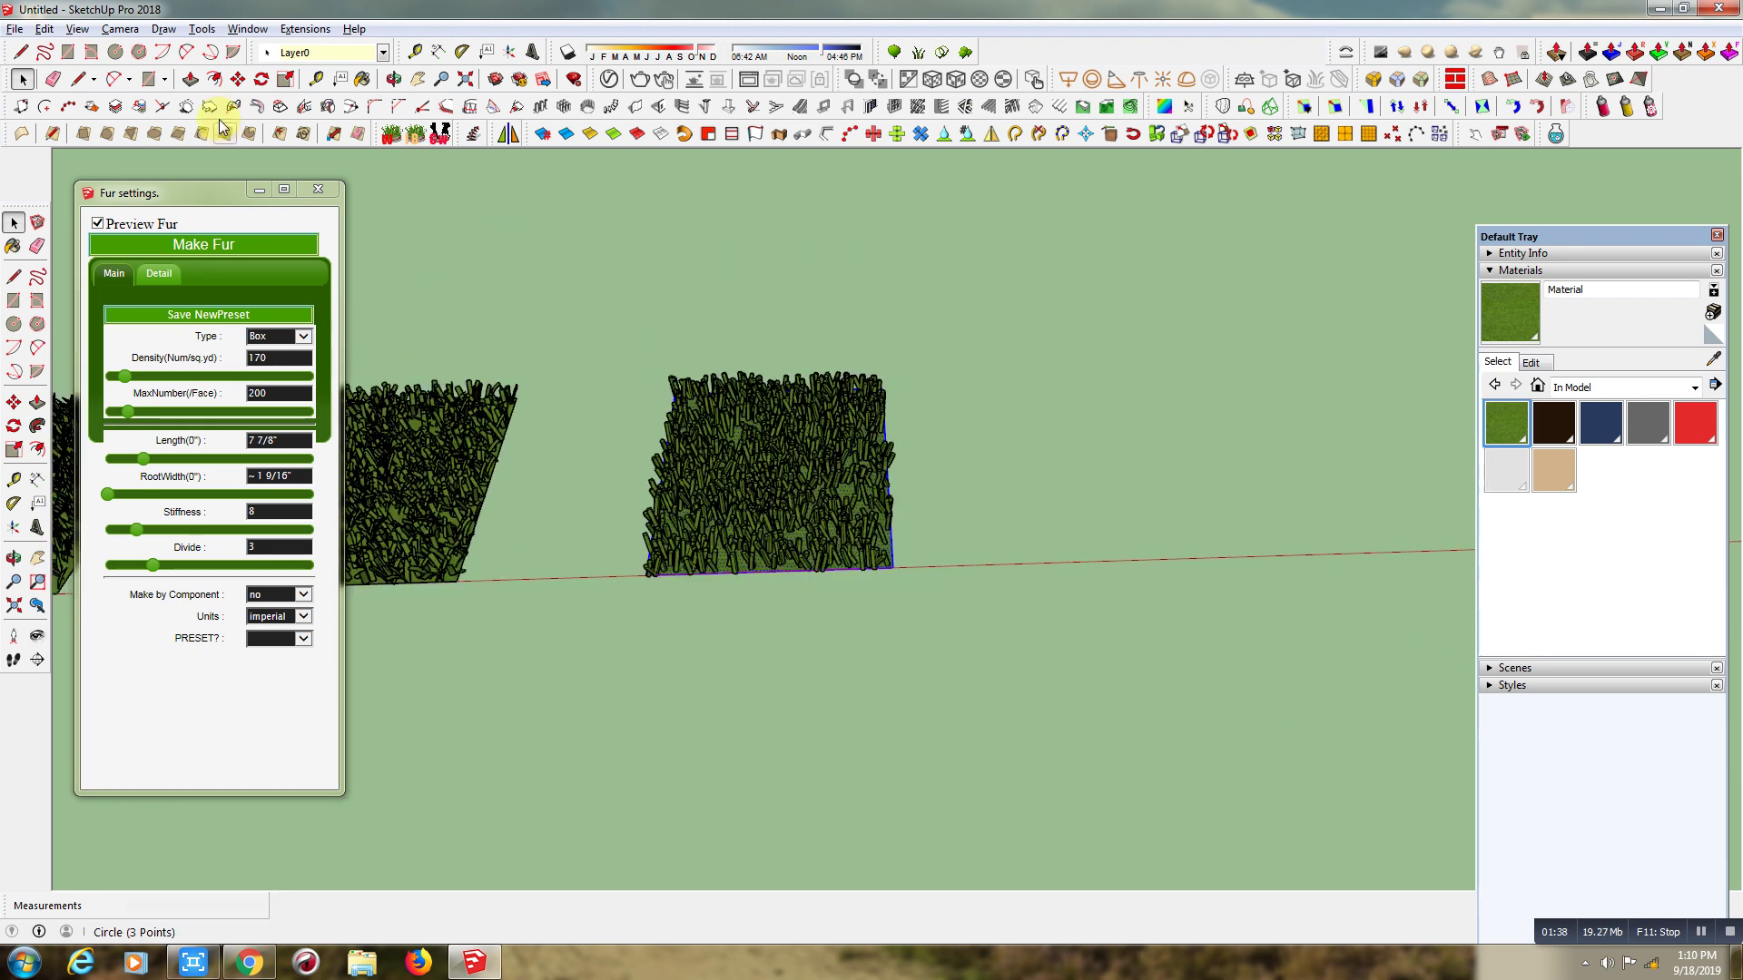
# - Copy the patch further right as a sixth square
pyautogui.click(237, 79)
pyautogui.press('ctrl')
pyautogui.click(666, 679)
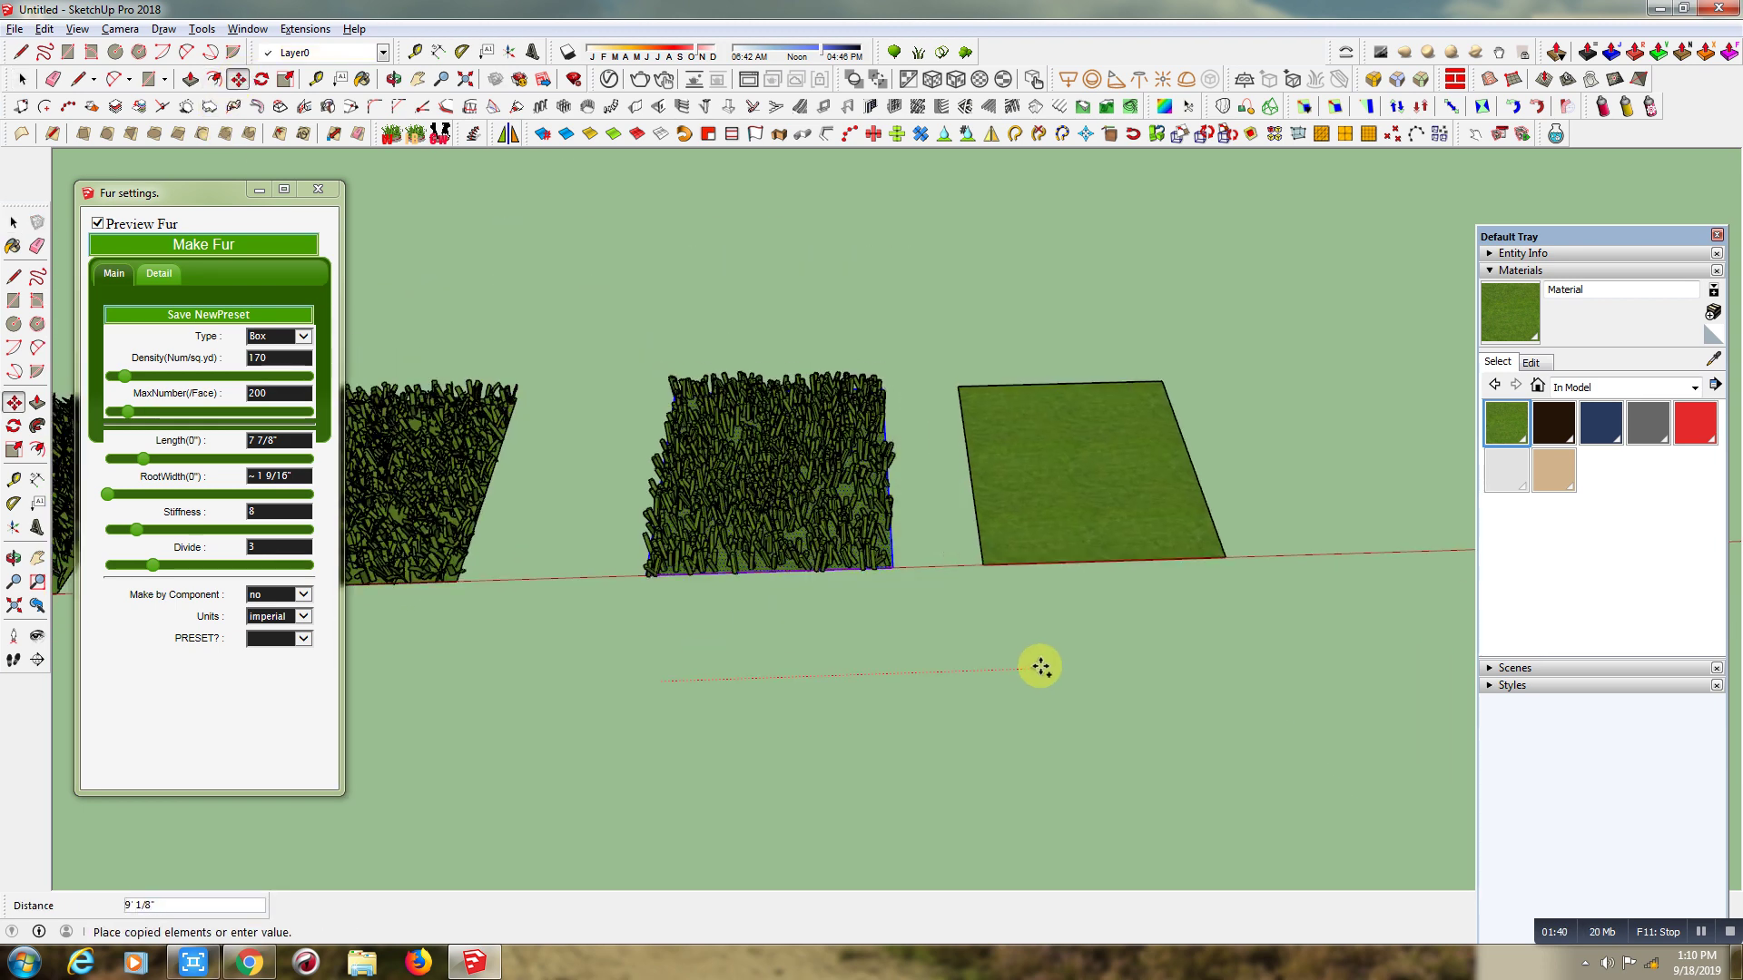
pyautogui.click(1089, 669)
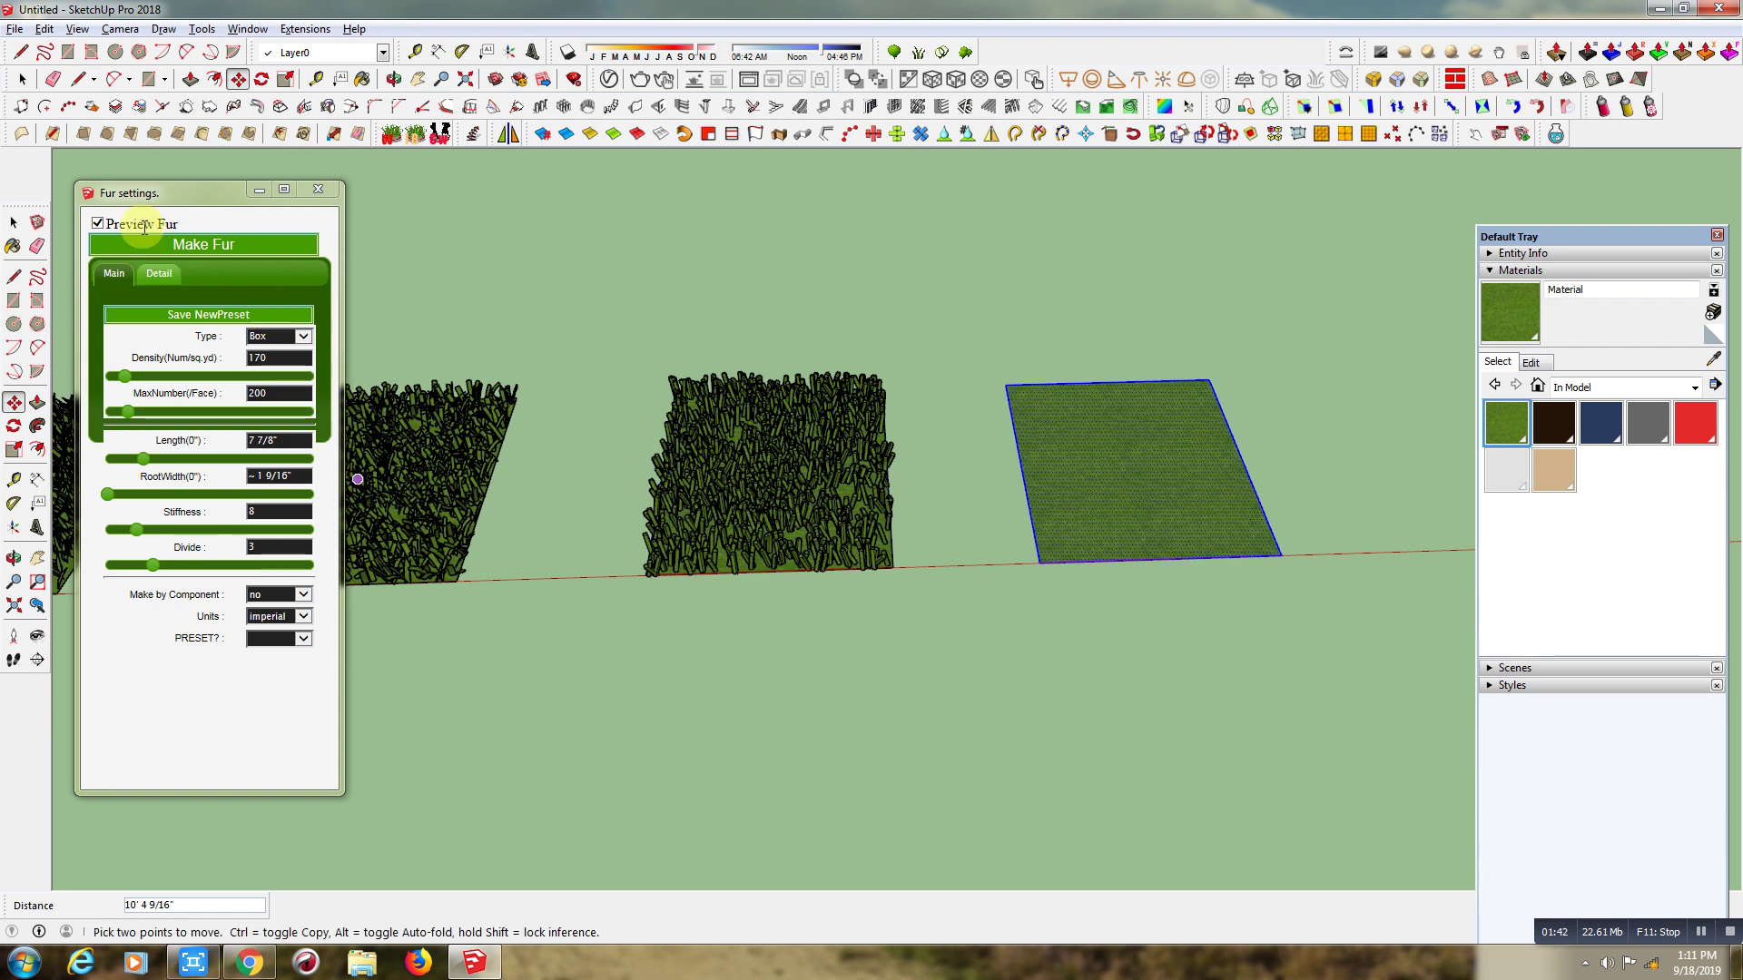
# - Set Detail TopJitter to 50 and fur direction X to about -11.81
pyautogui.click(159, 273)
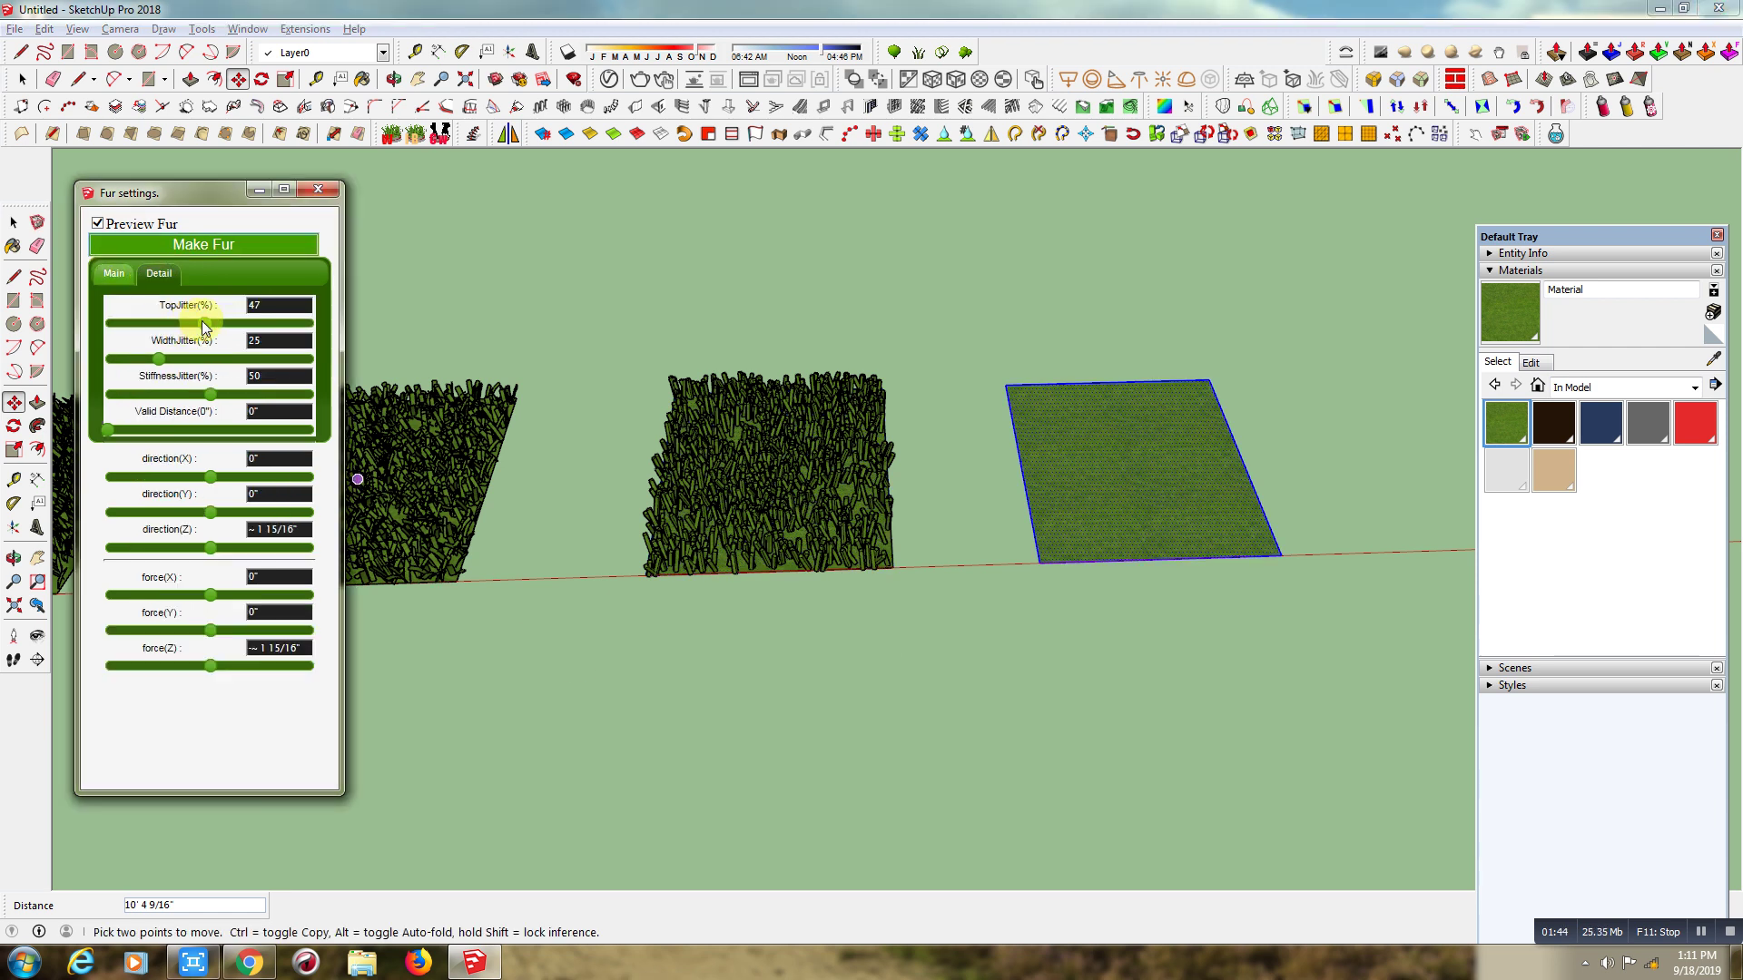
pyautogui.moveTo(202, 323); pyautogui.dragTo(210, 325)
pyautogui.click(210, 325)
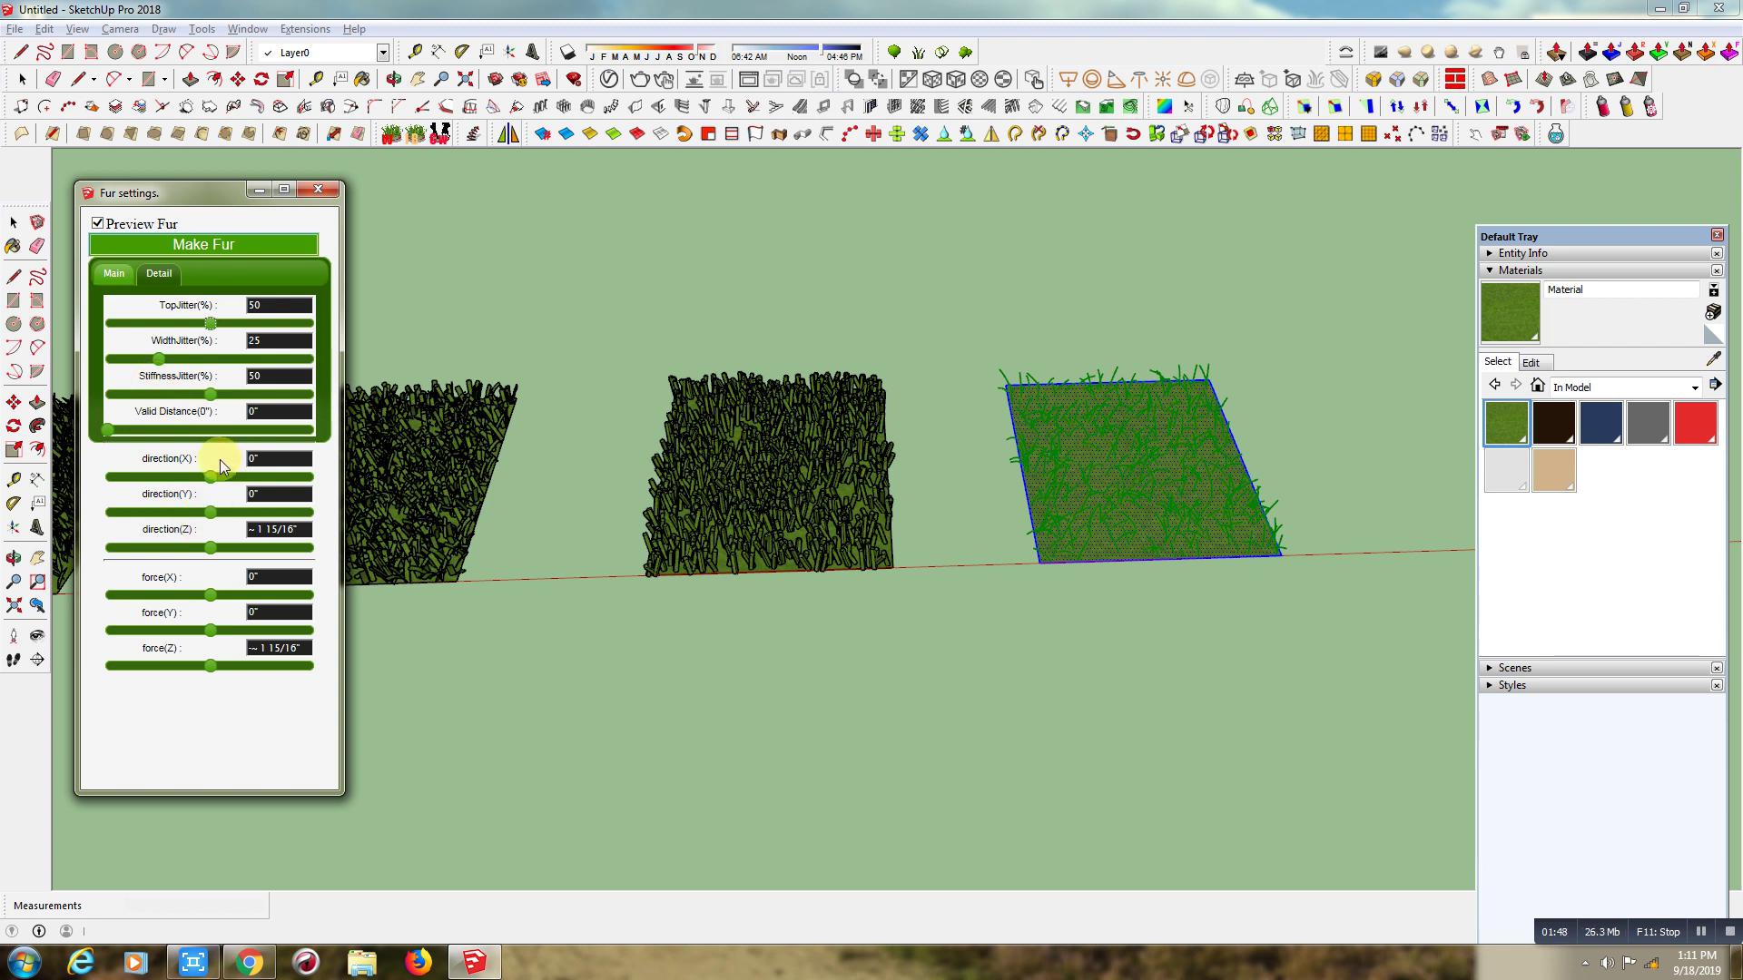
pyautogui.moveTo(210, 478); pyautogui.dragTo(145, 477)
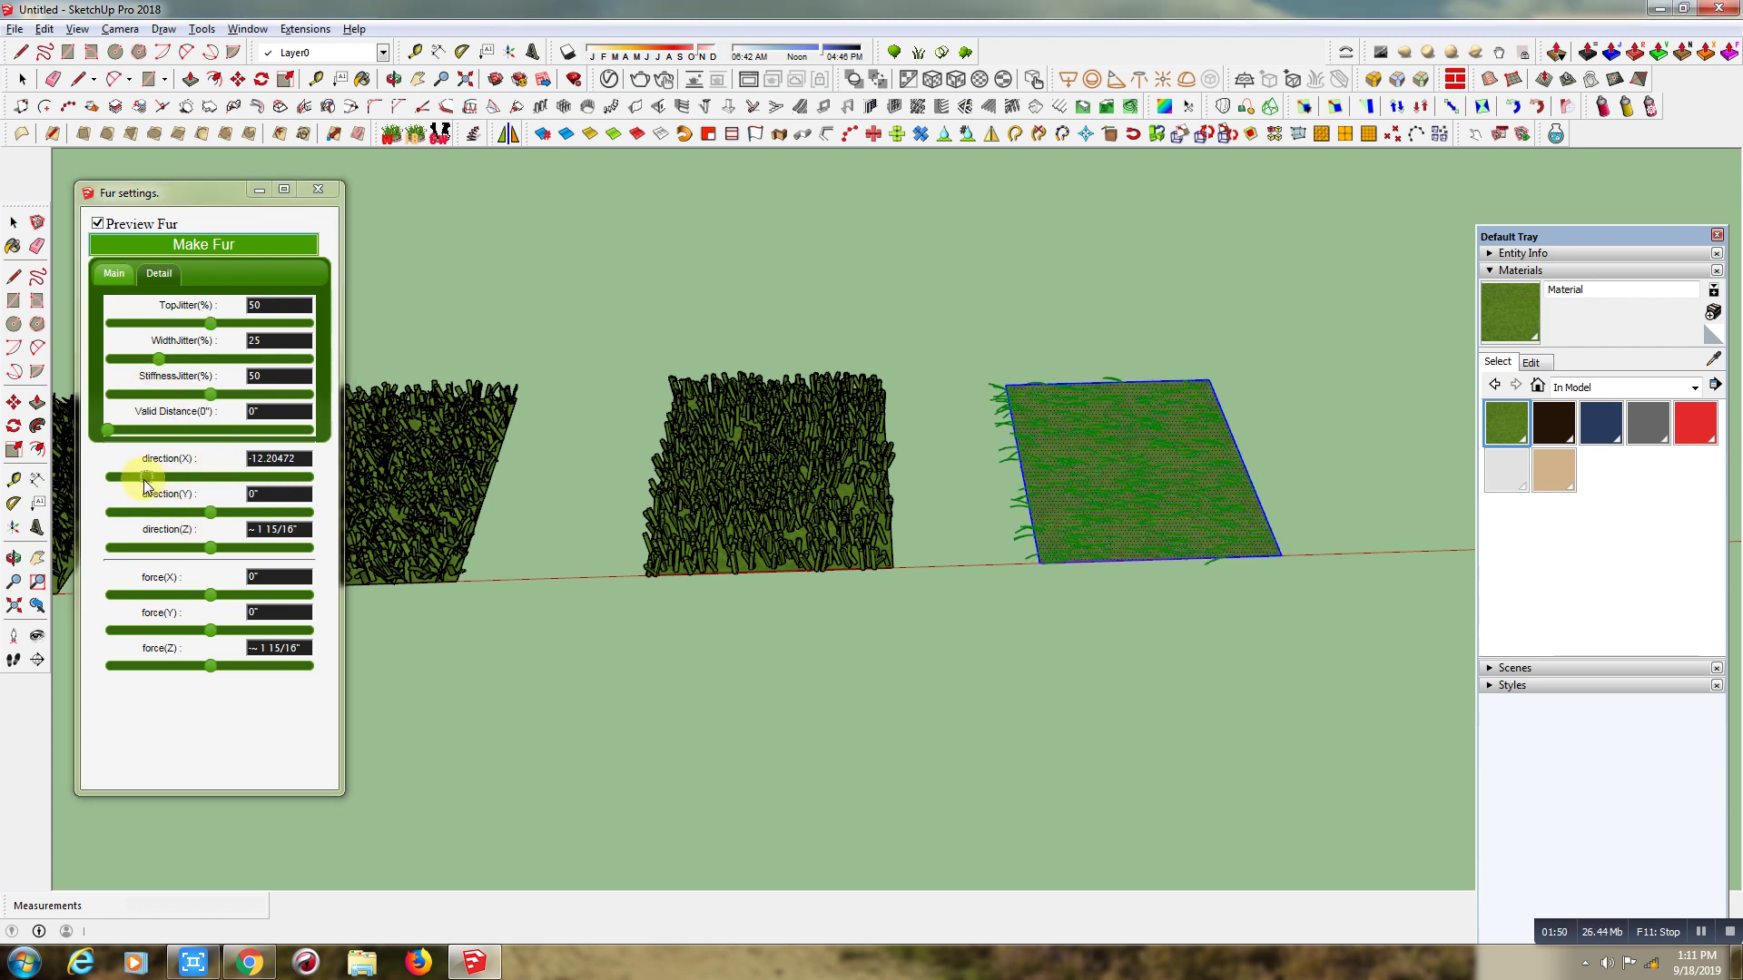
pyautogui.click(113, 283)
# - Grow dense Linear-type fur on the sixth square, generating it twice
pyautogui.click(304, 338)
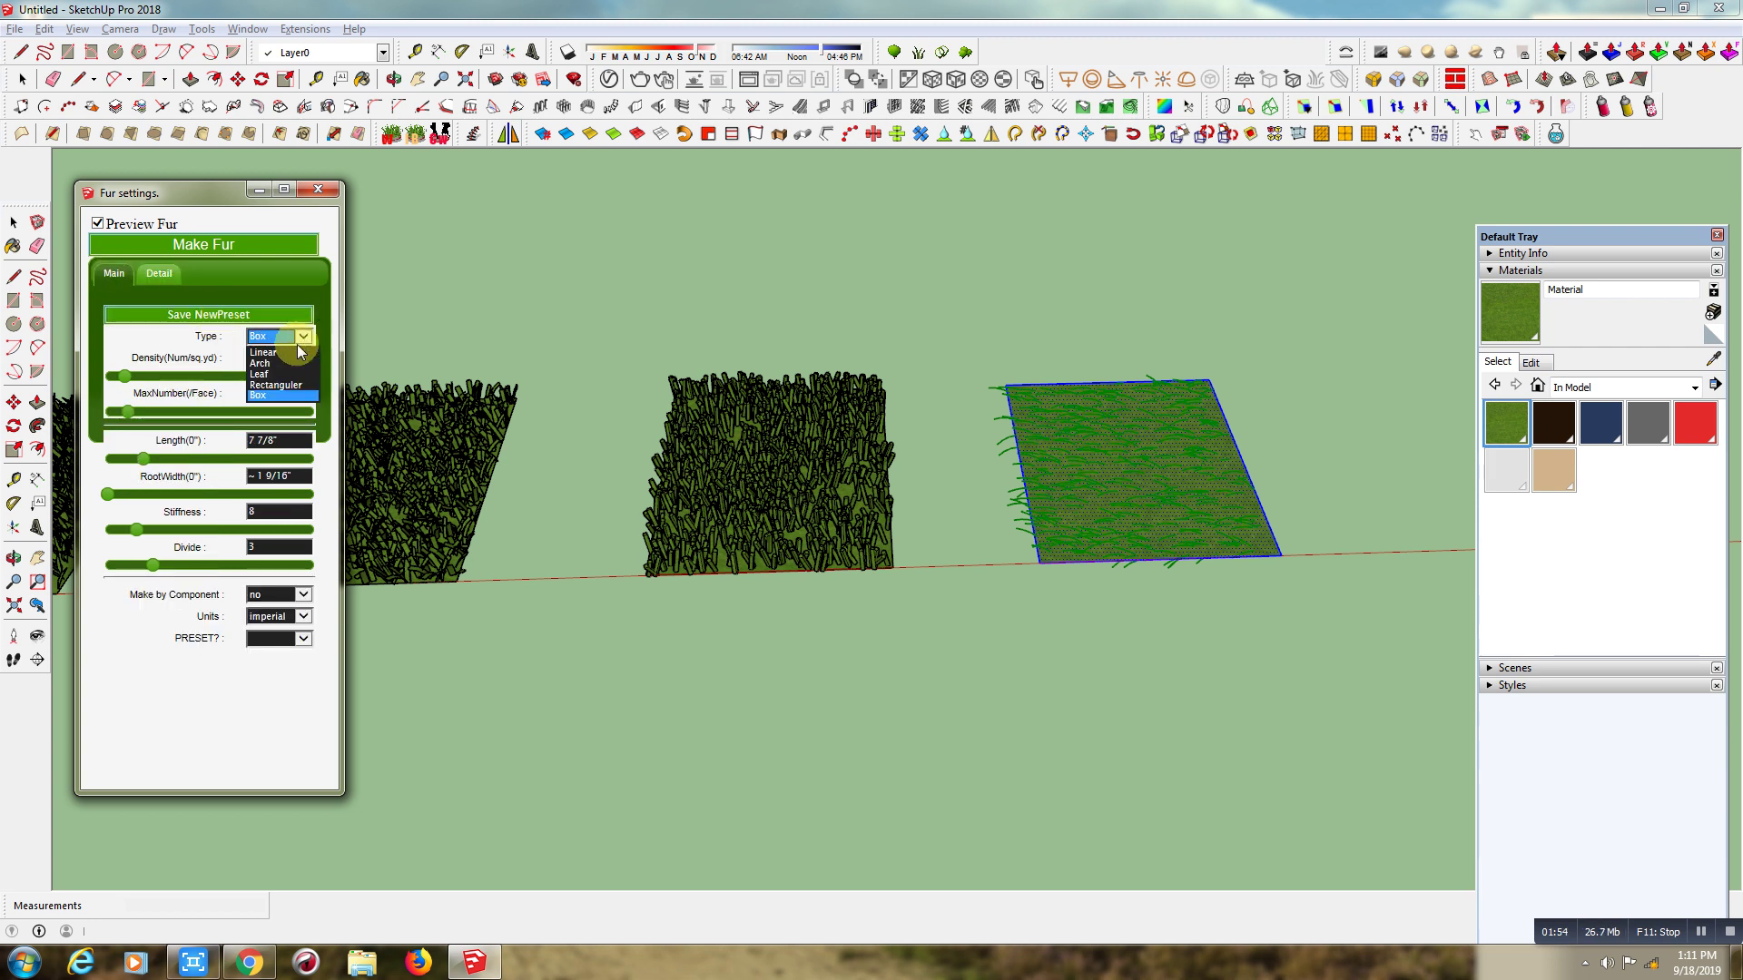
pyautogui.click(285, 353)
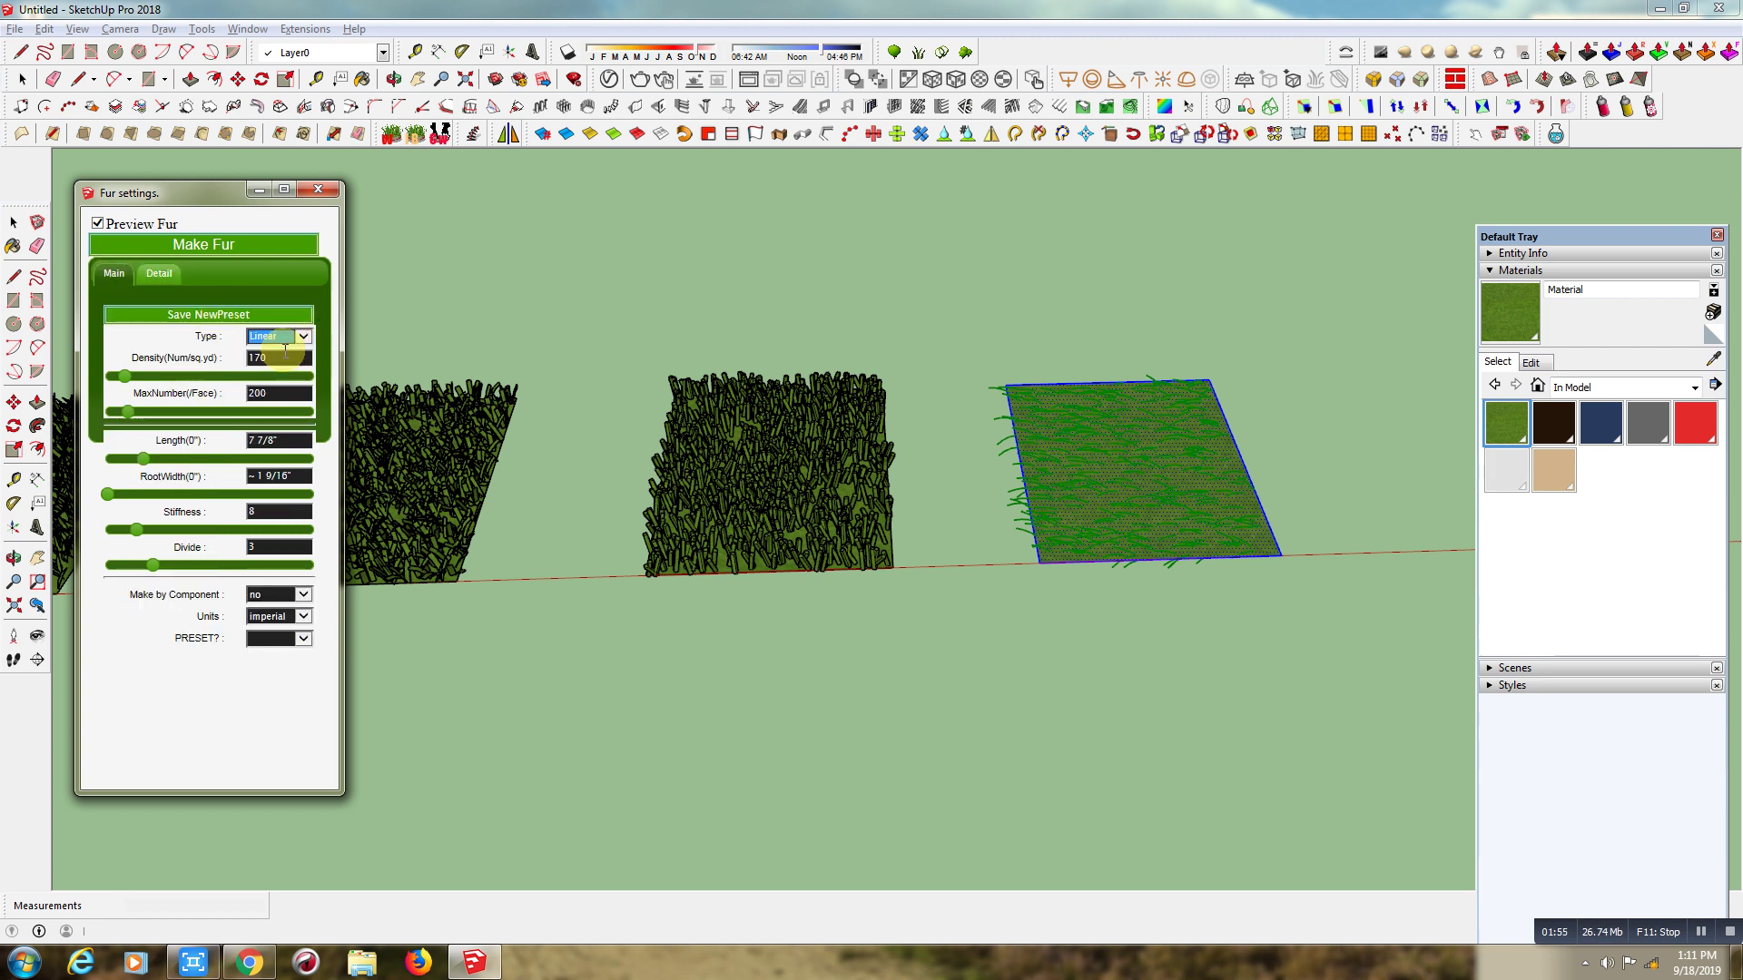
pyautogui.click(200, 253)
pyautogui.scroll(2, 1174, 476)
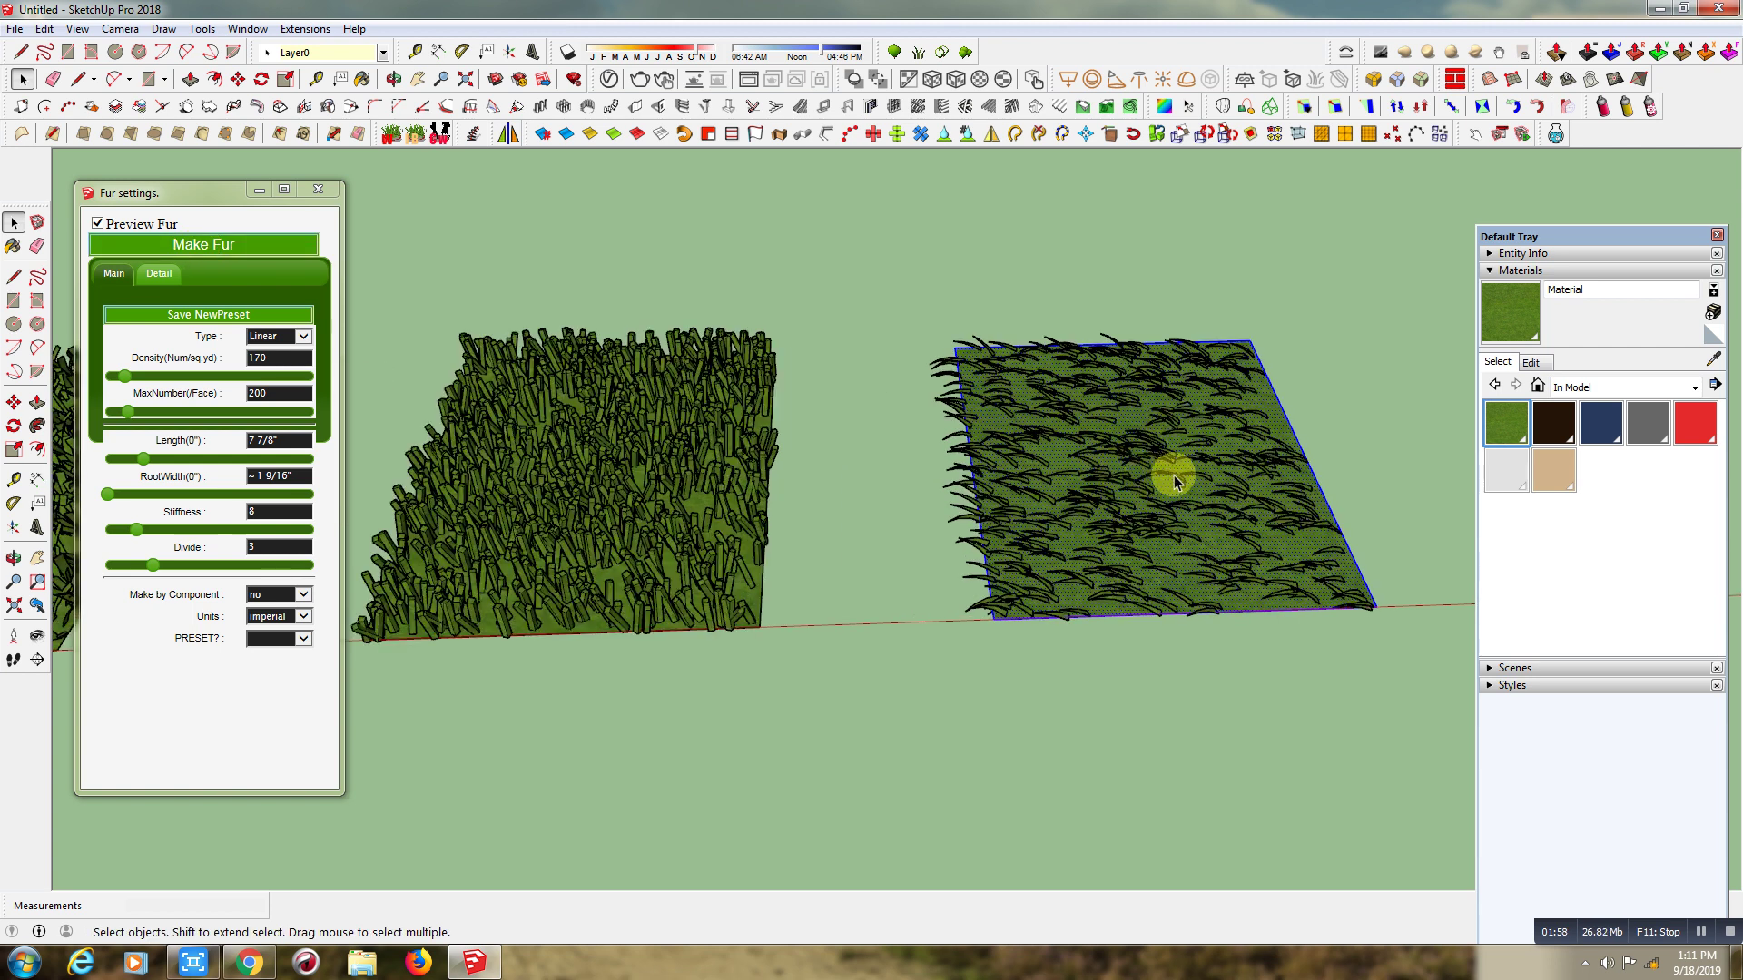
pyautogui.scroll(3, 1174, 476)
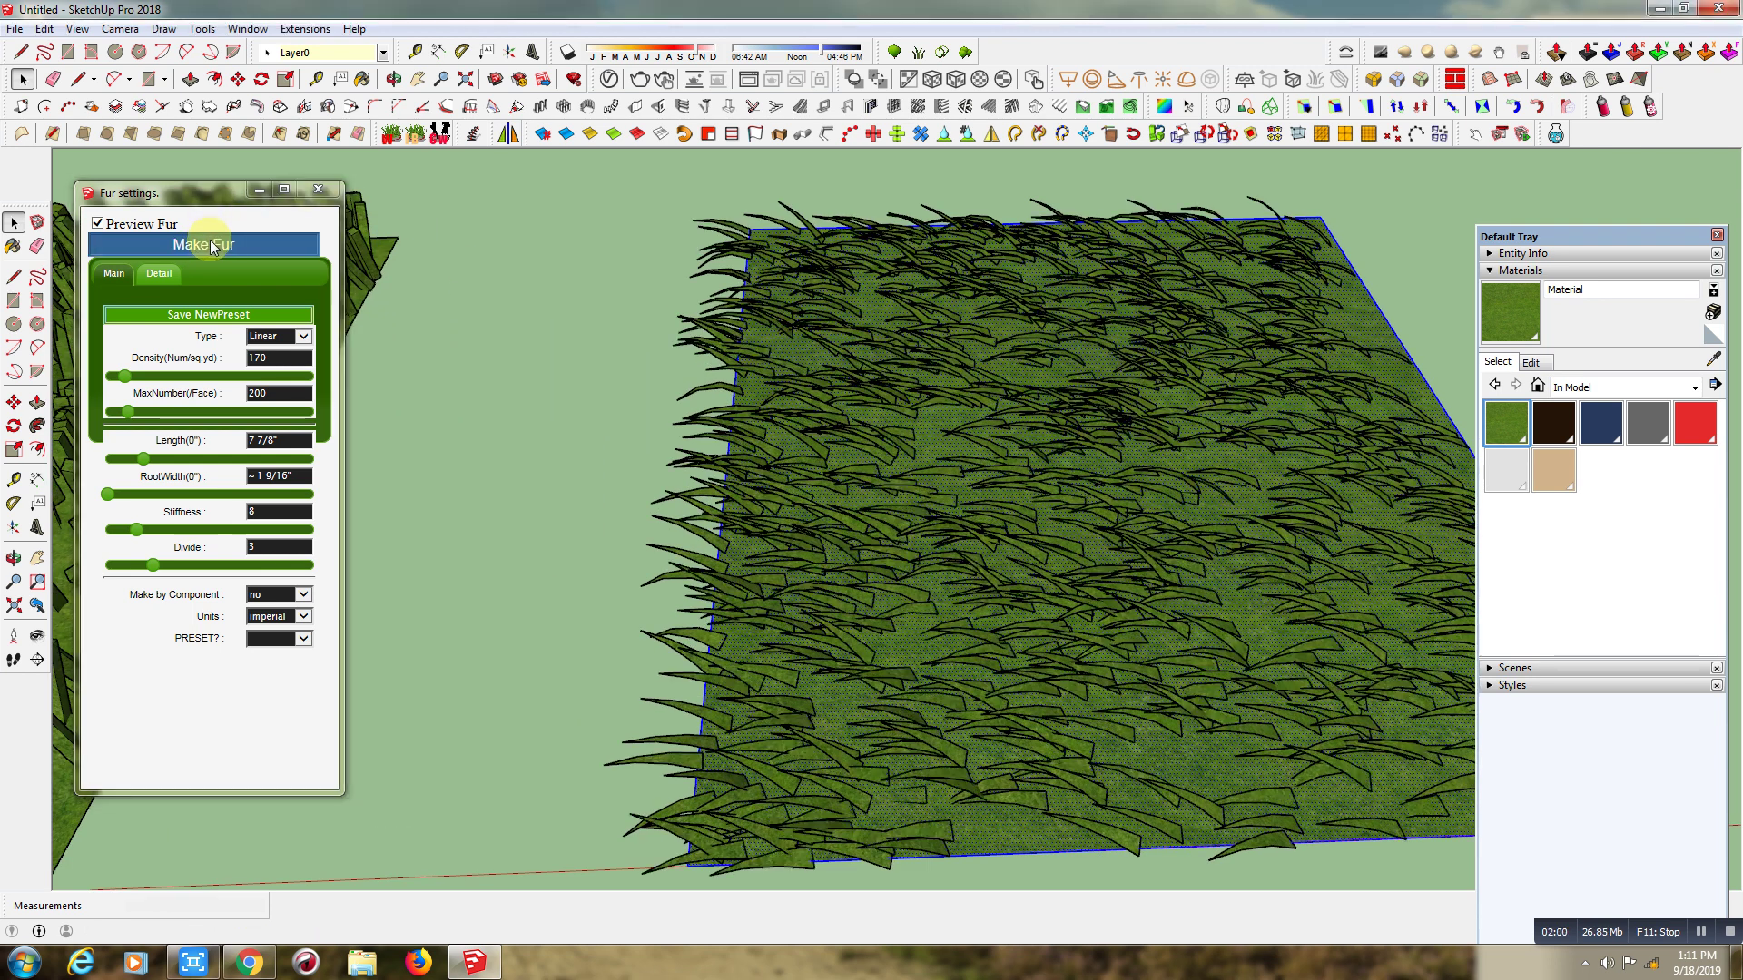
pyautogui.click(211, 247)
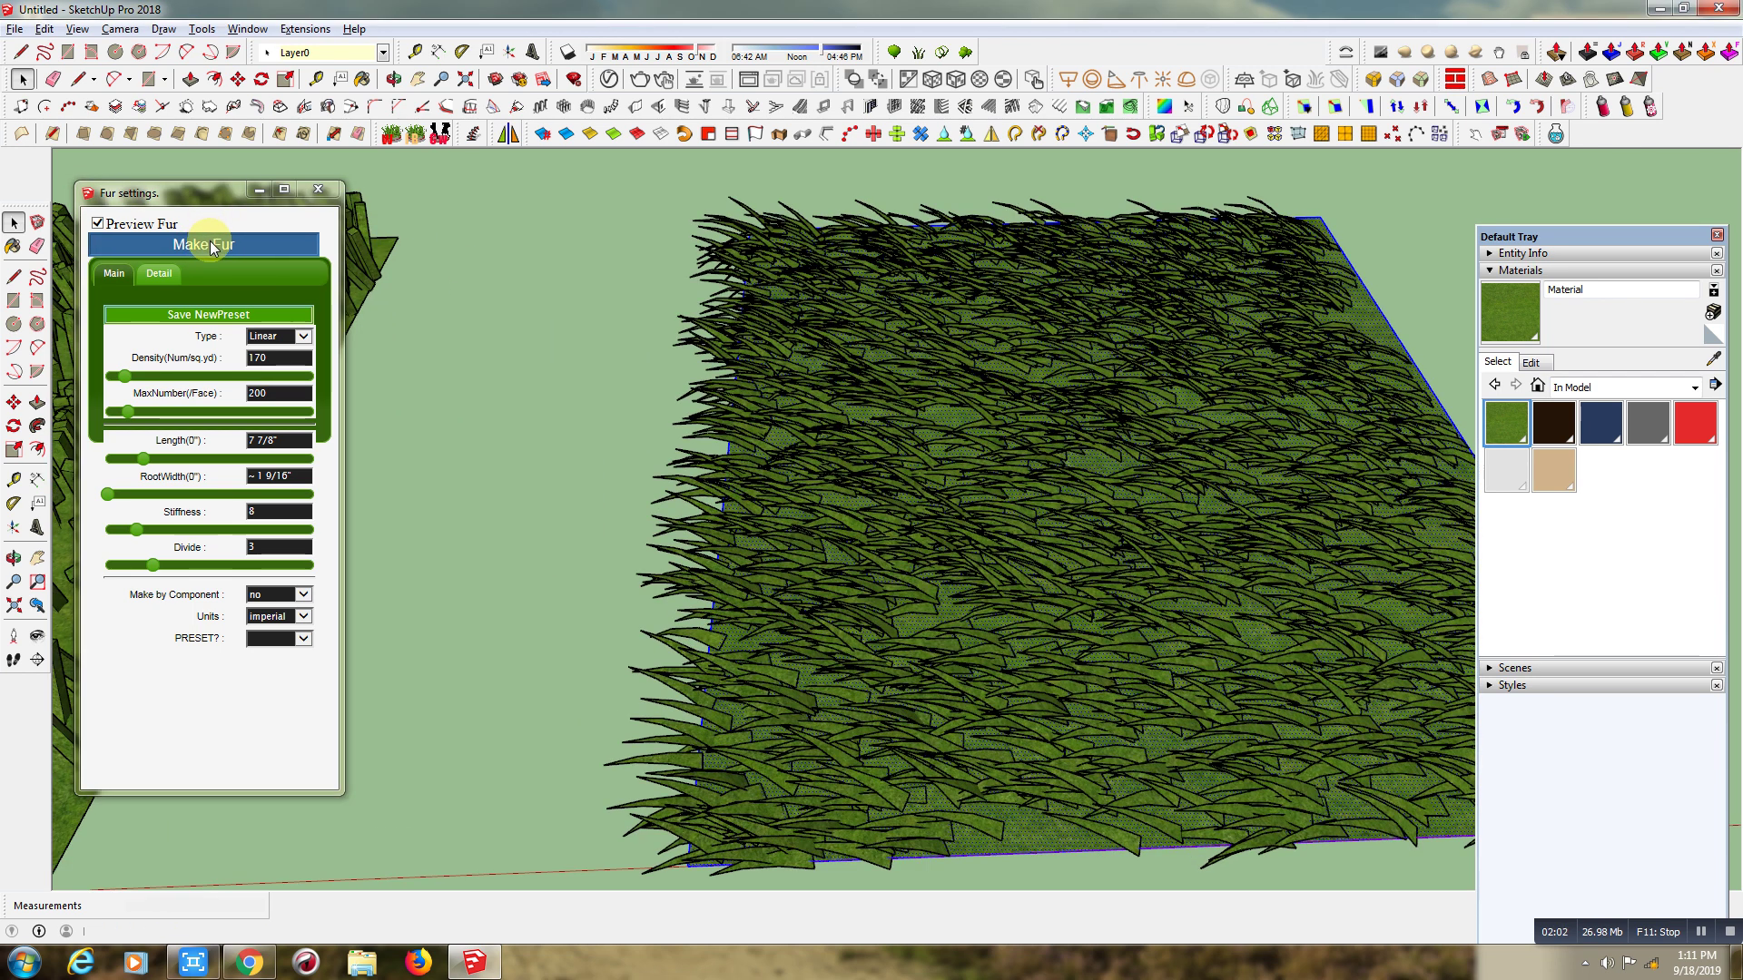
pyautogui.scroll(-2, 608, 366)
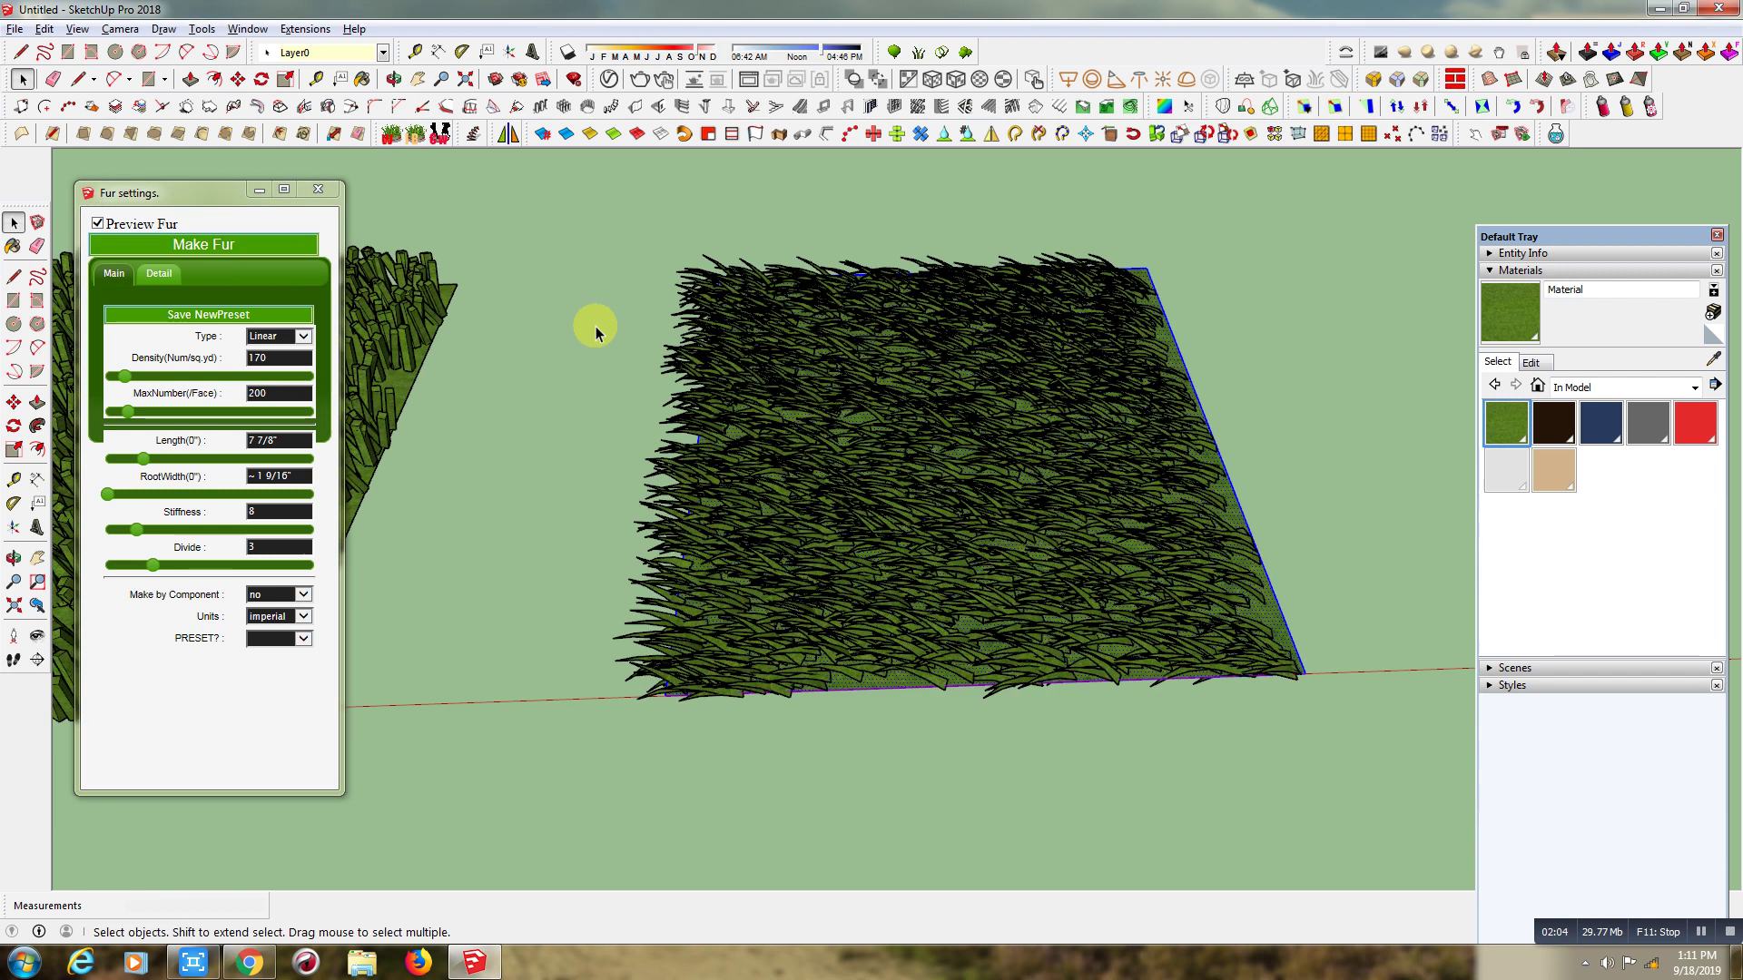
pyautogui.click(393, 79)
# - From a side view, rotate the Linear fur object 45 degrees about its left end
pyautogui.moveTo(809, 568); pyautogui.dragTo(786, 281)
pyautogui.click(23, 79)
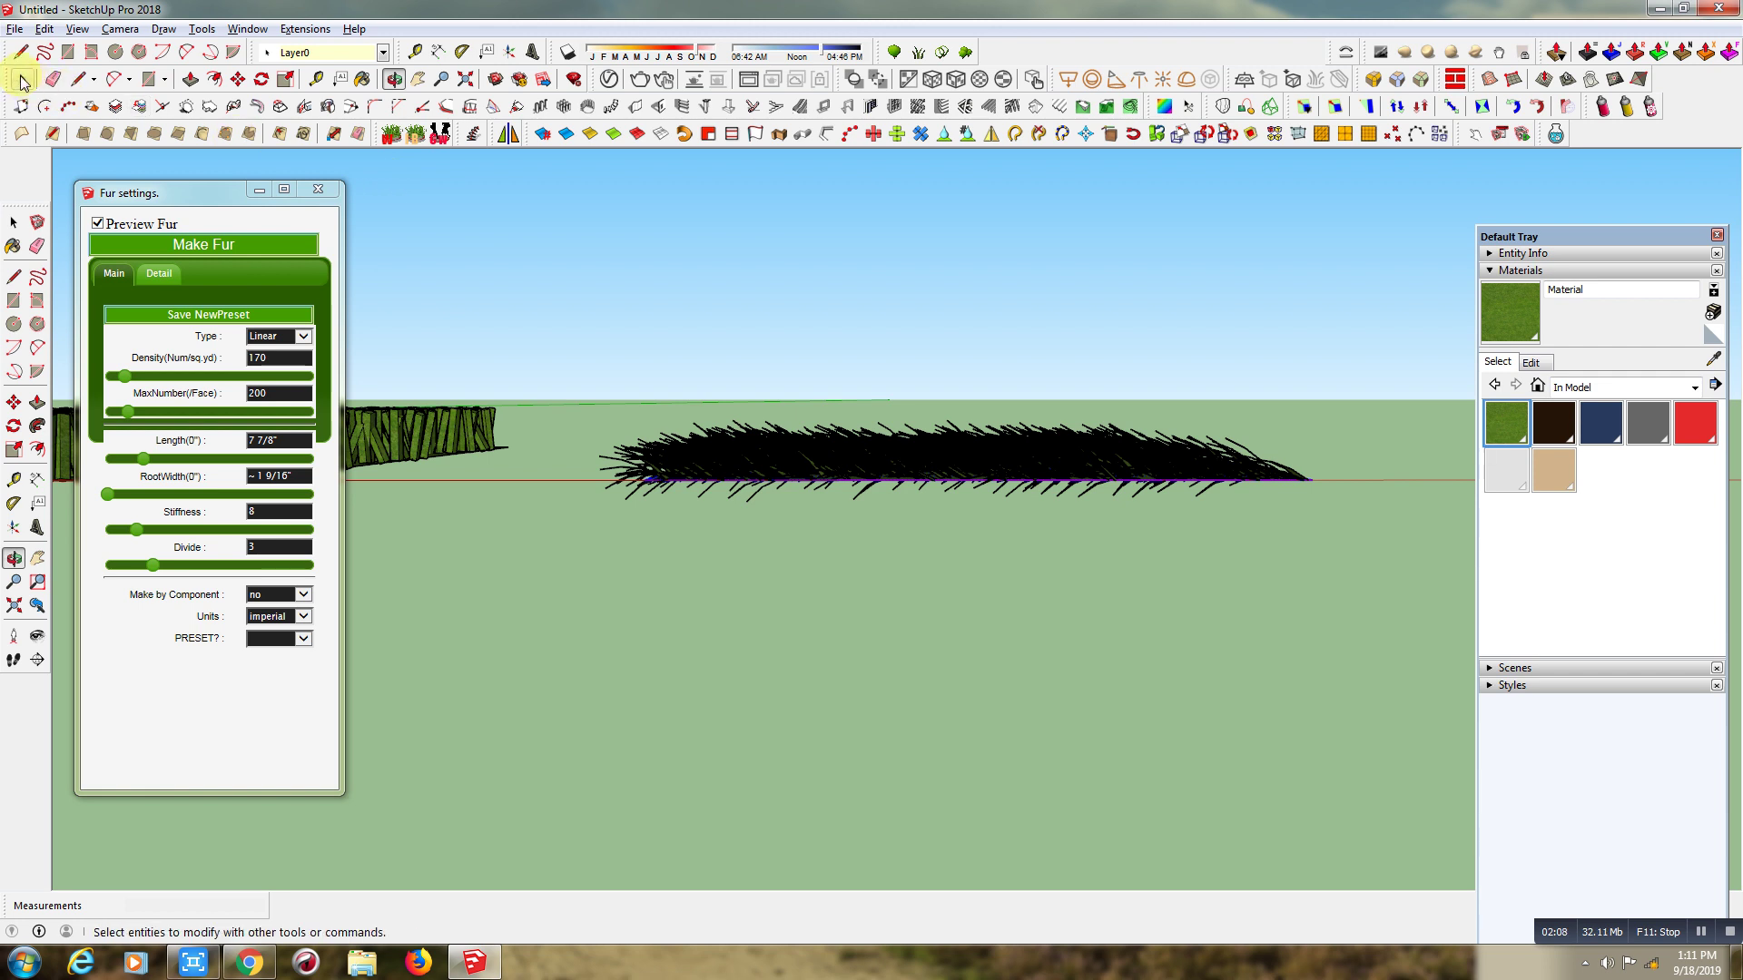
pyautogui.moveTo(599, 300); pyautogui.dragTo(1343, 611)
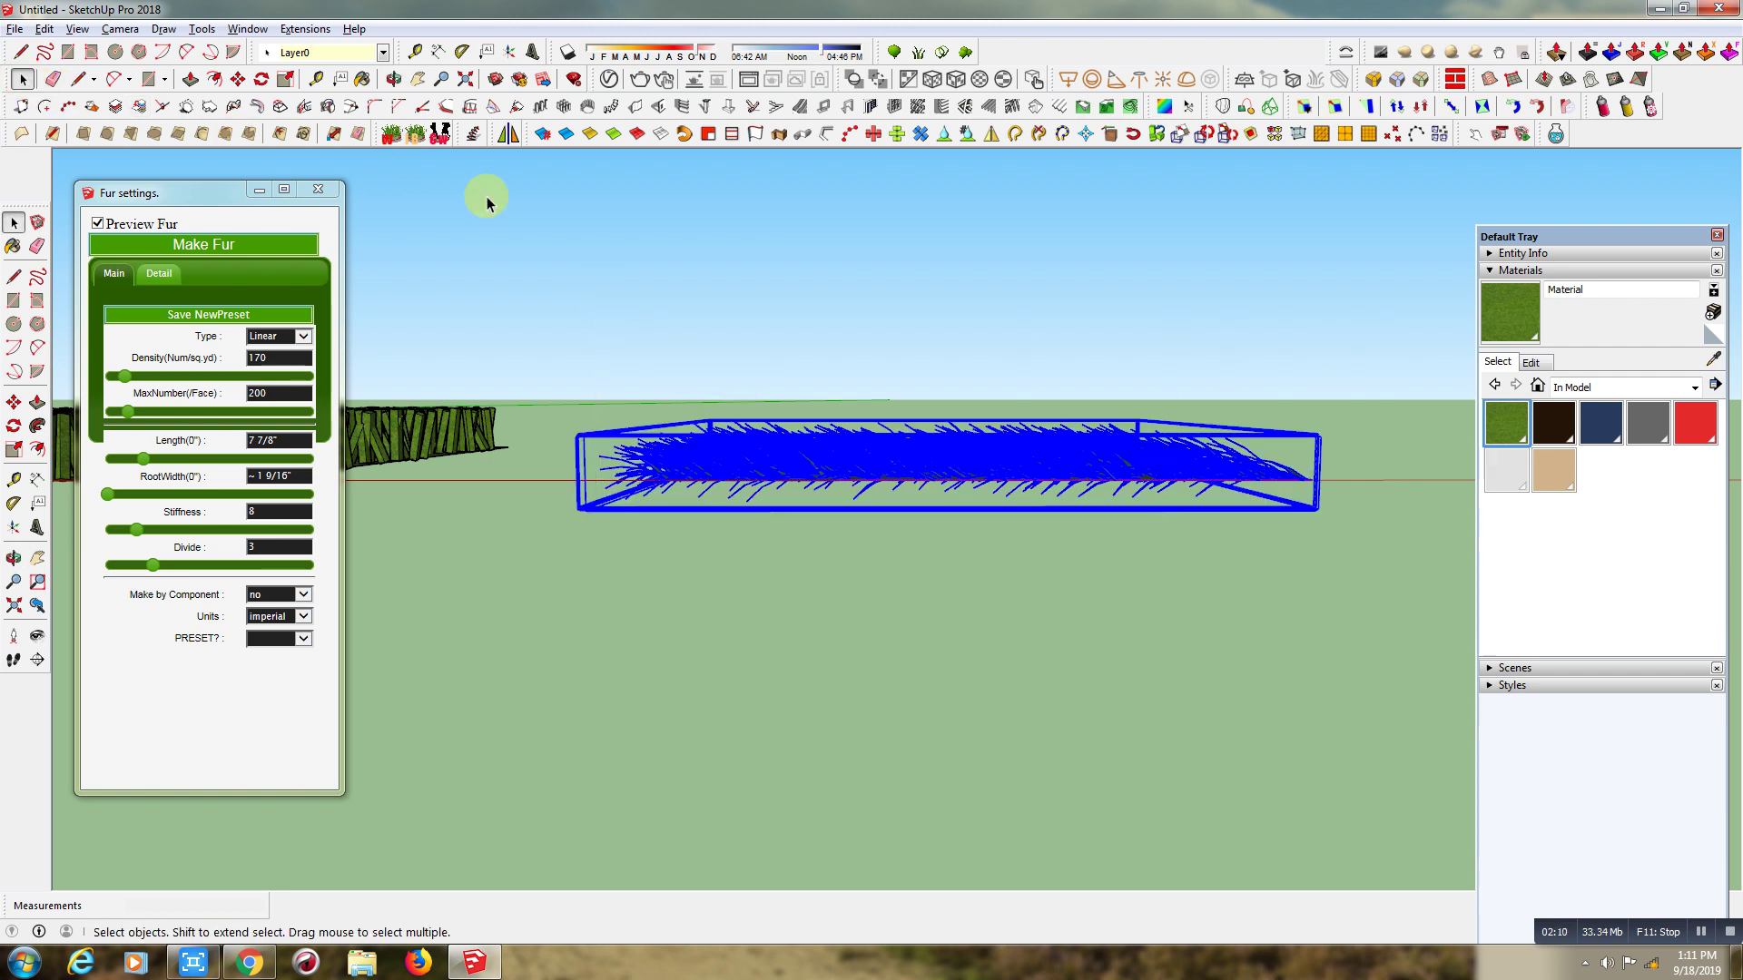
pyautogui.click(261, 79)
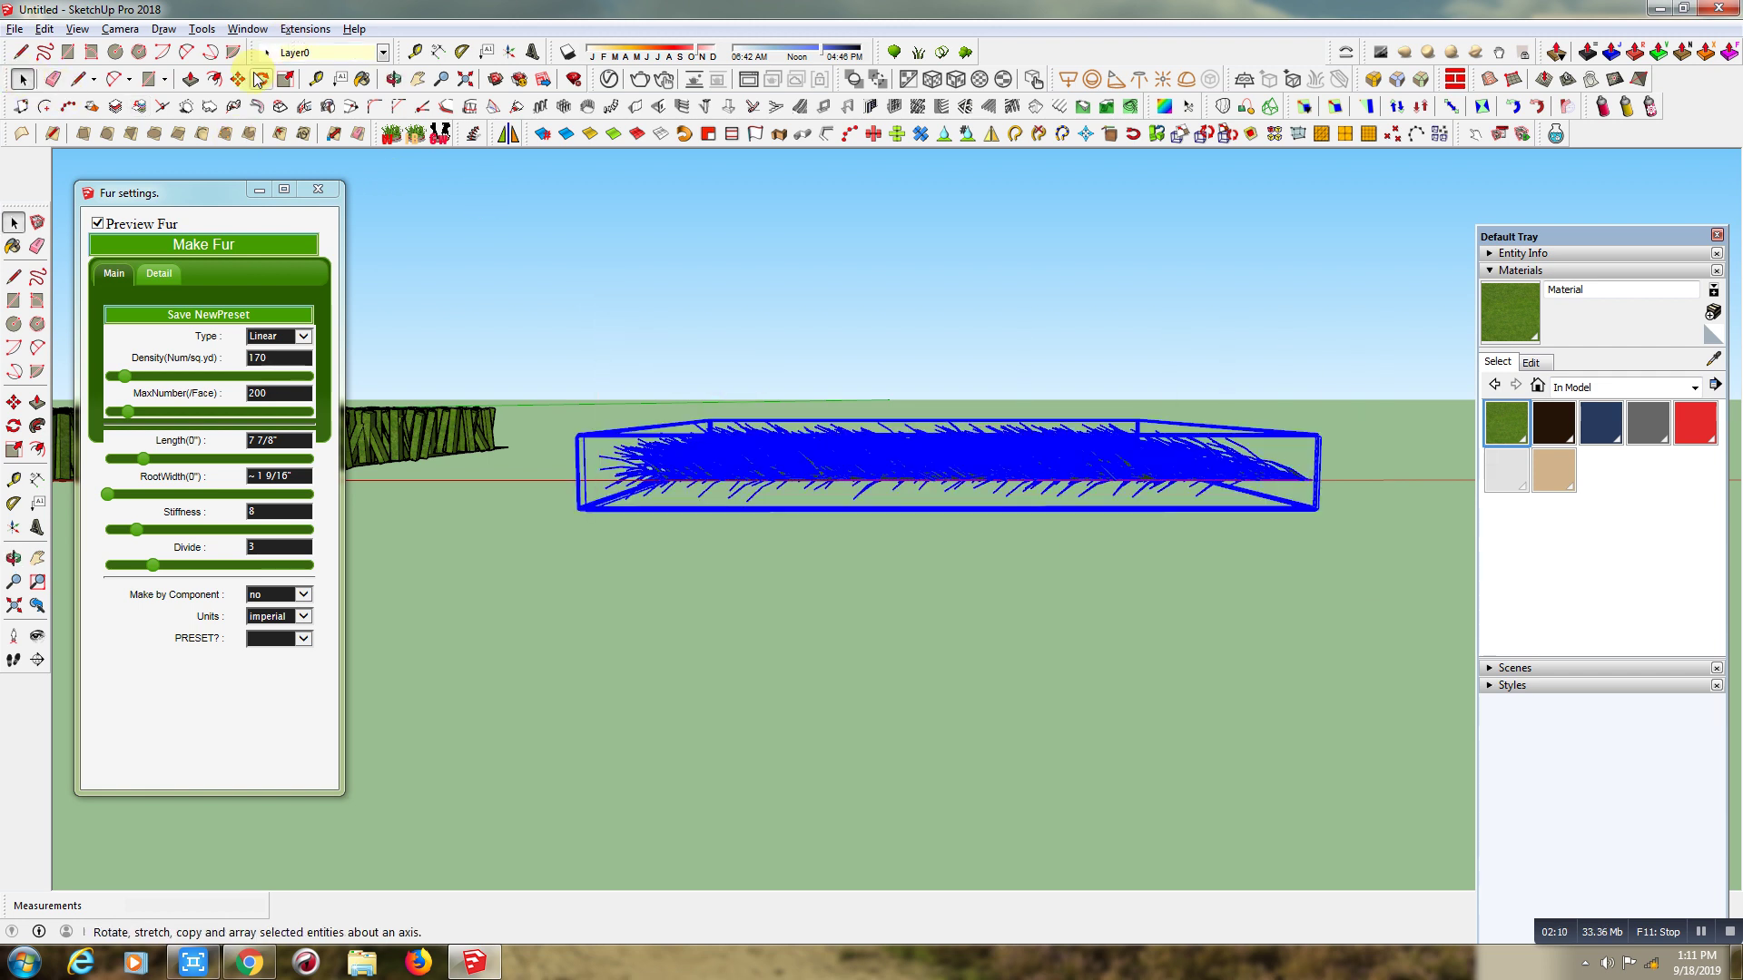
pyautogui.click(640, 479)
pyautogui.click(971, 479)
pyautogui.write('45')
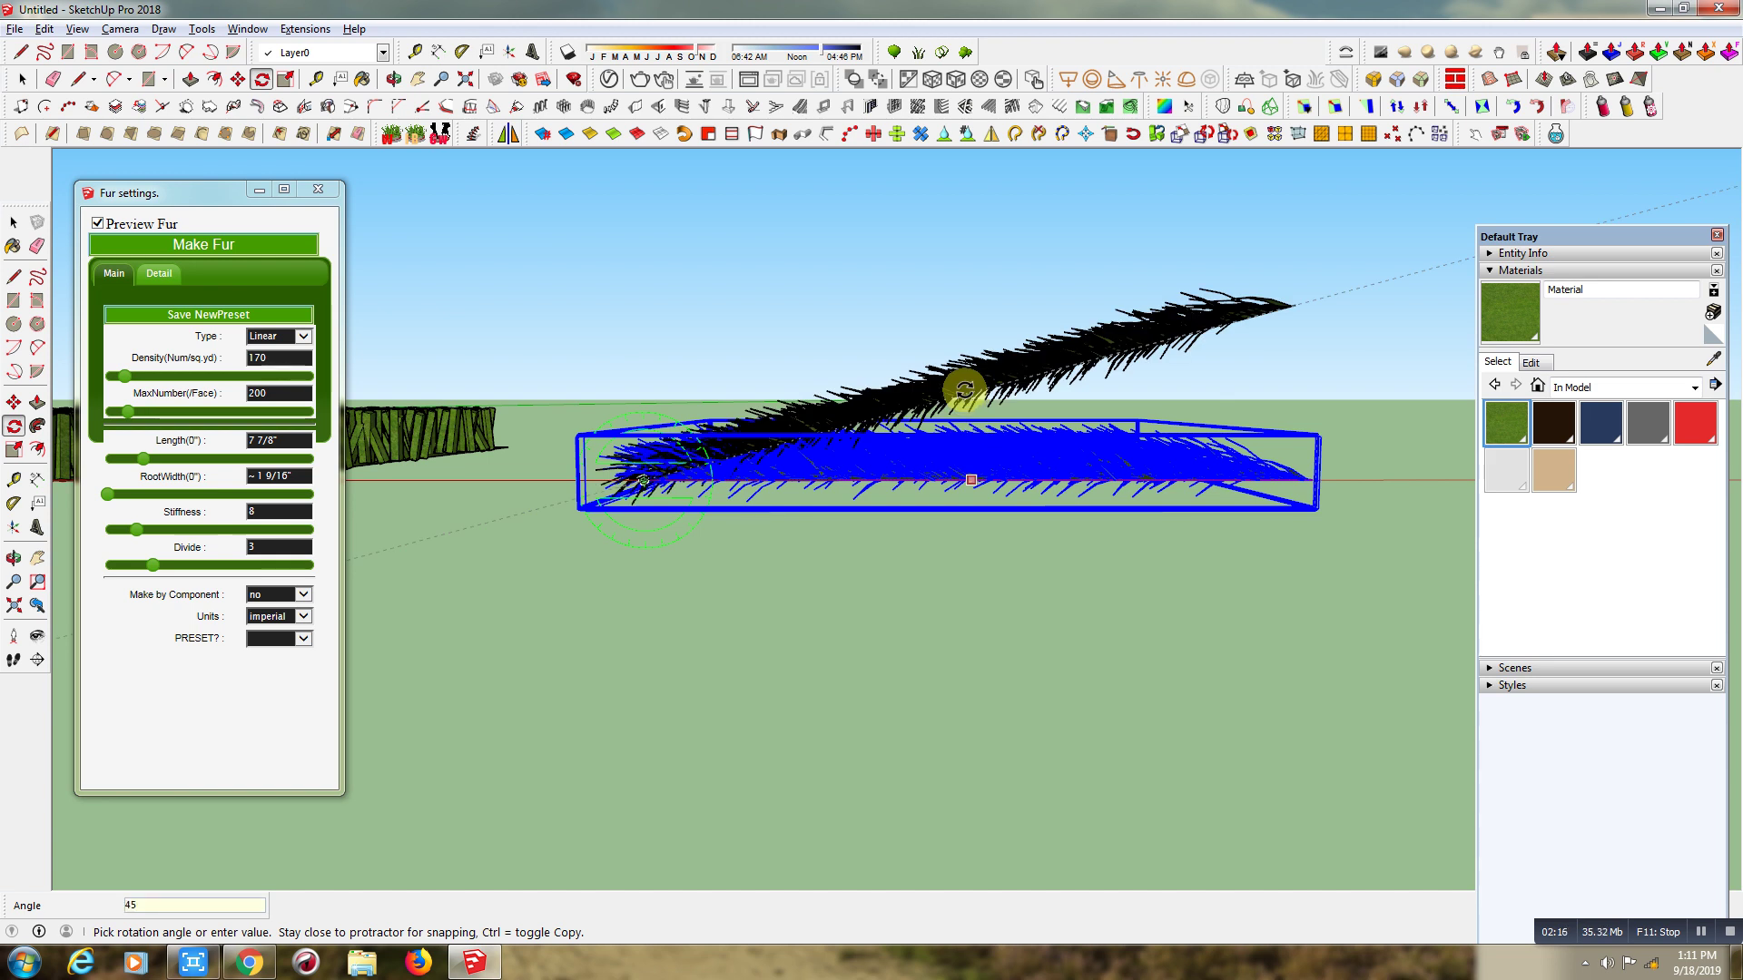
pyautogui.press('Return')
# - Orbit around the tilted fur panel to inspect it from above and side-on
pyautogui.click(397, 84)
pyautogui.moveTo(862, 536)
pyautogui.mouseDown()
pyautogui.moveTo(1112, 463)
pyautogui.moveTo(1129, 377)
pyautogui.mouseUp()
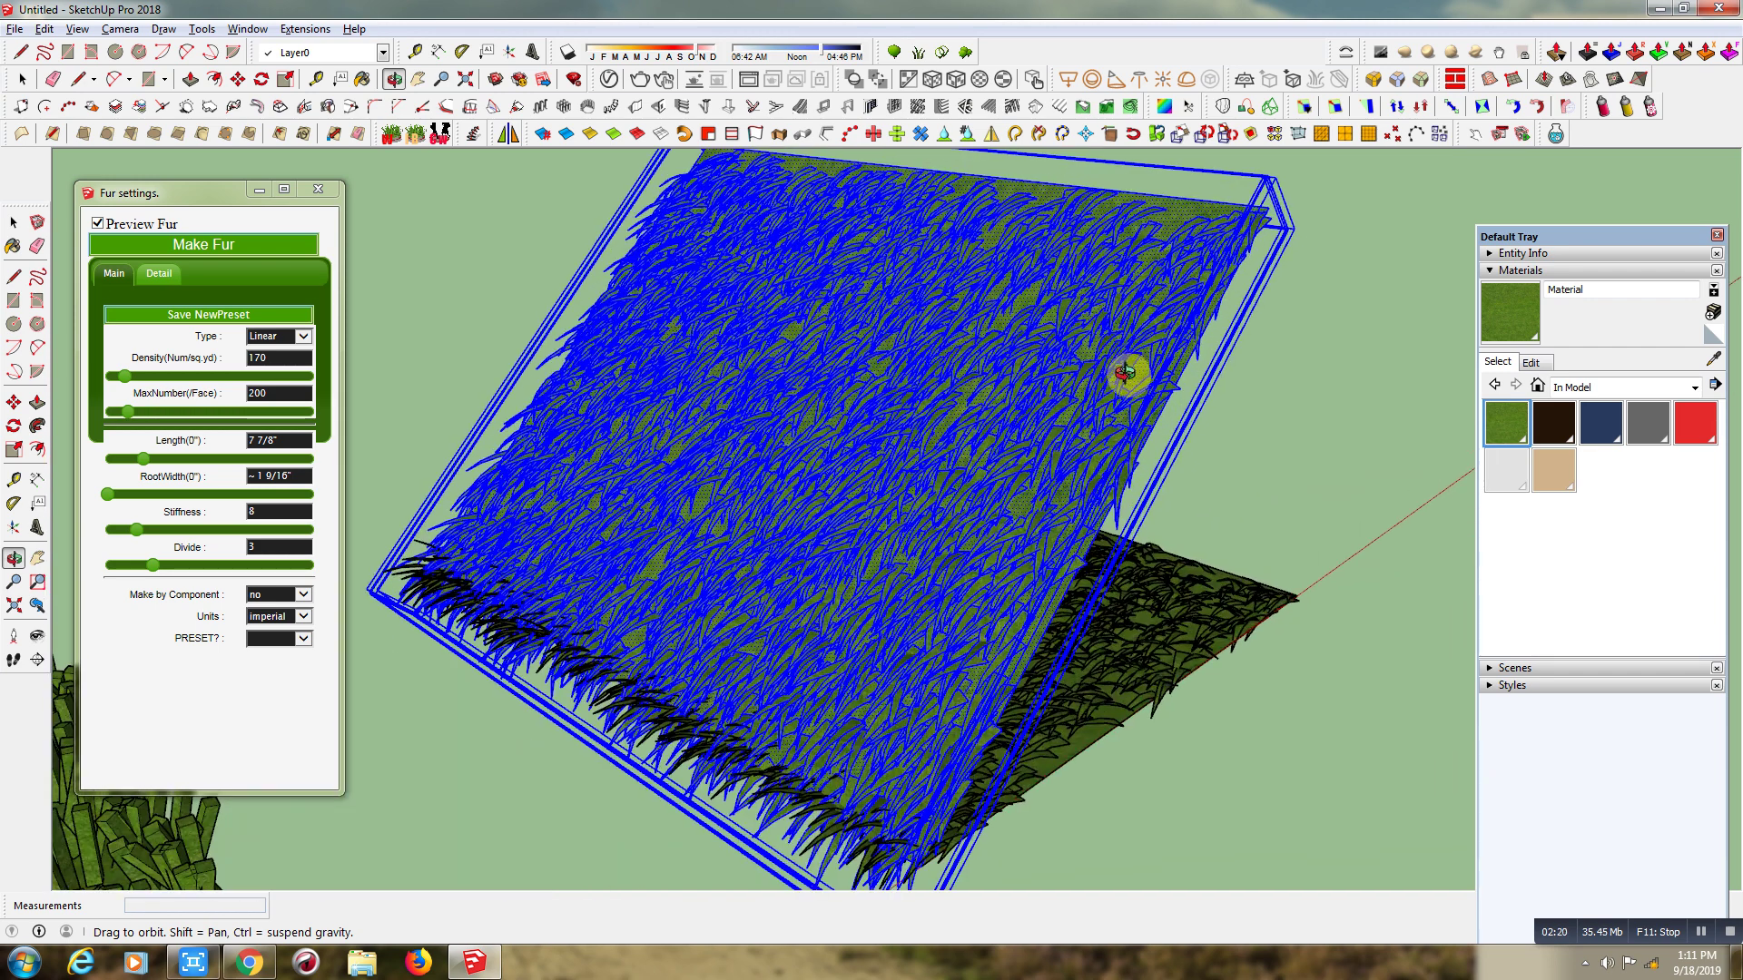
pyautogui.click(22, 79)
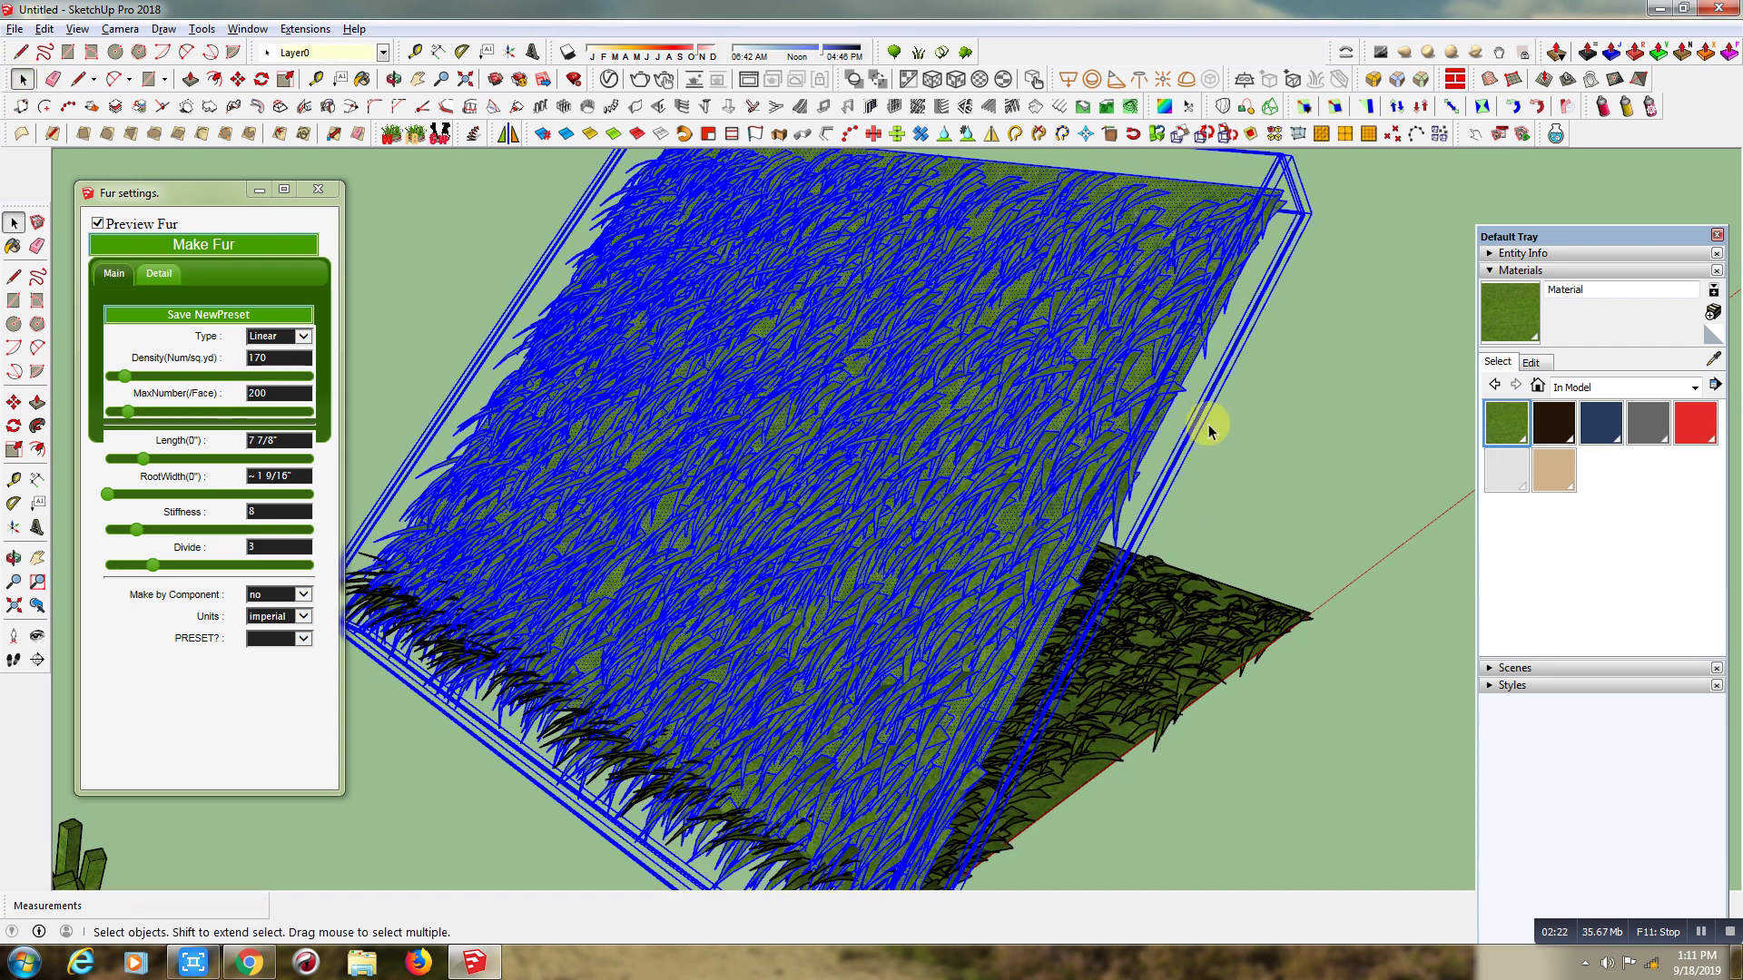
pyautogui.click(1127, 510)
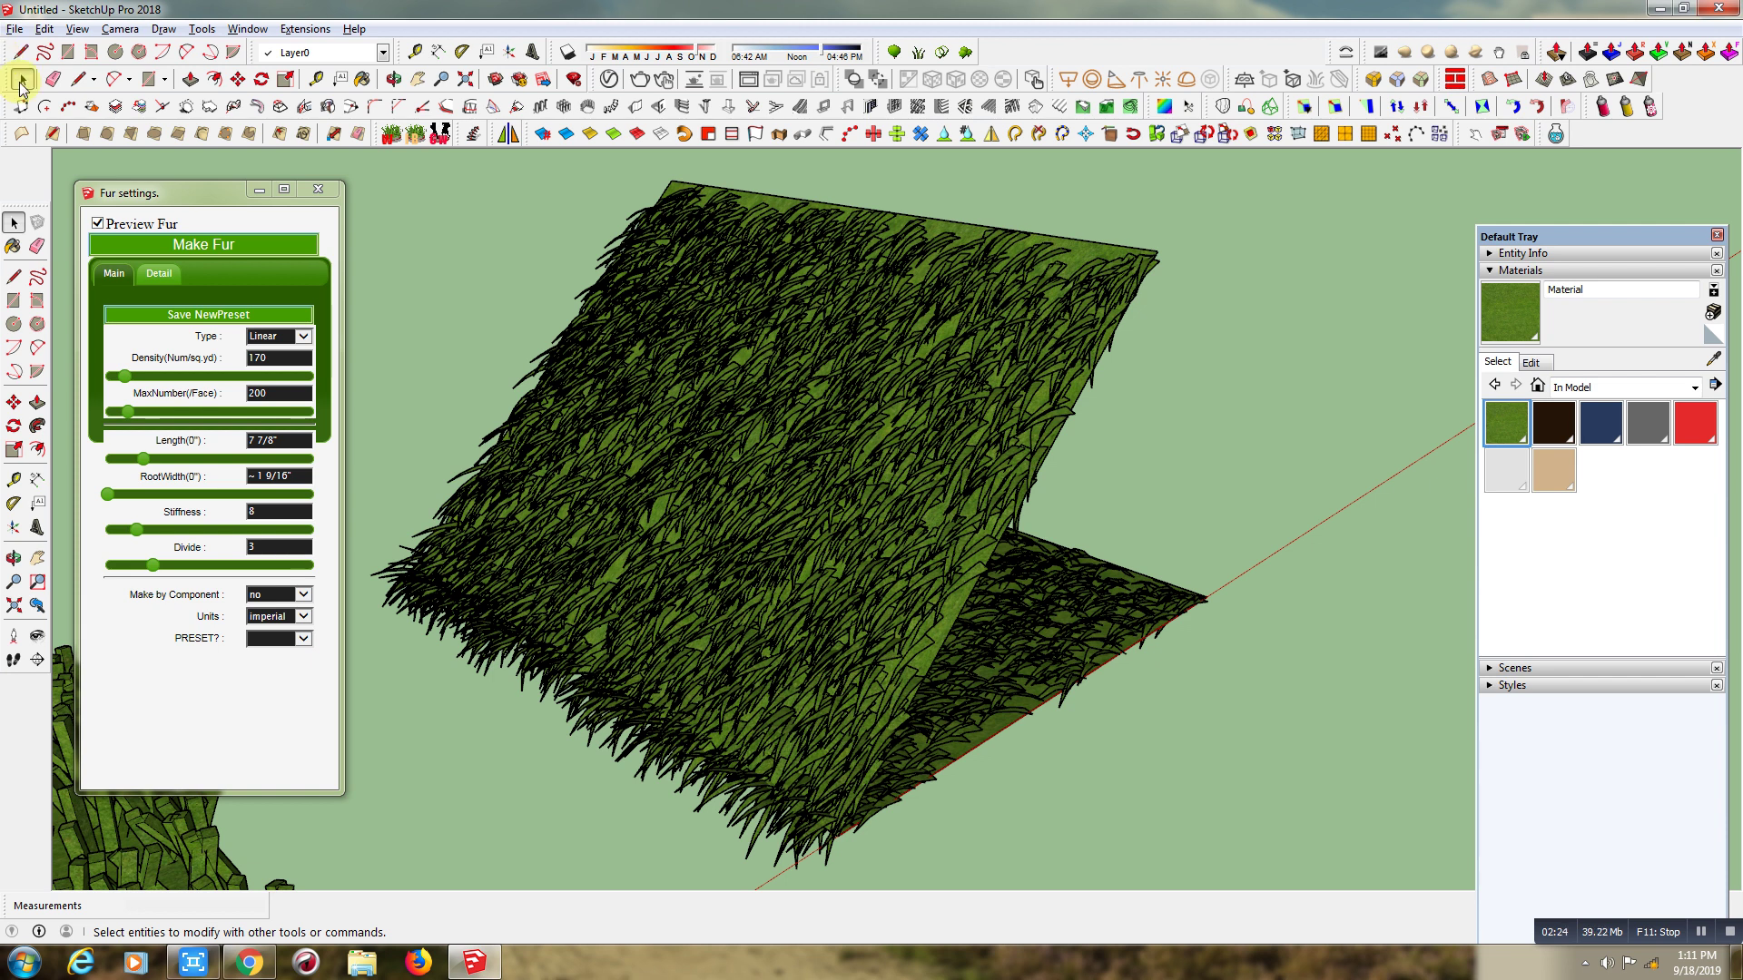
pyautogui.click(820, 422)
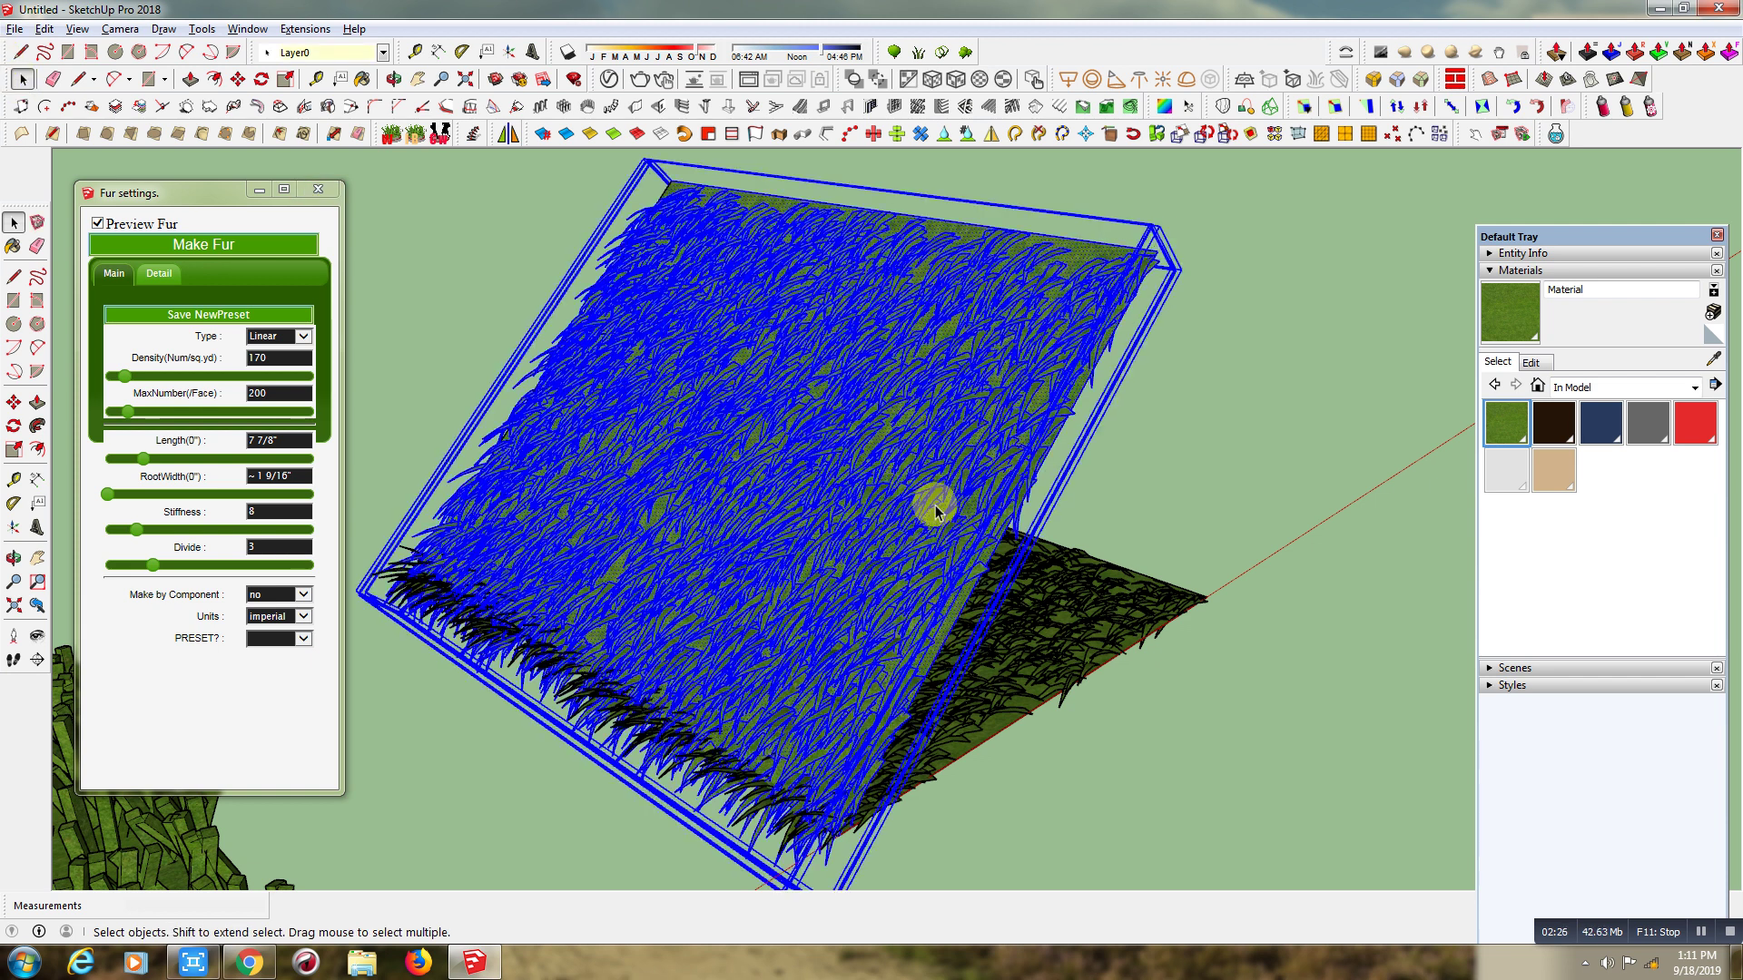
pyautogui.scroll(-2, 935, 505)
pyautogui.click(396, 80)
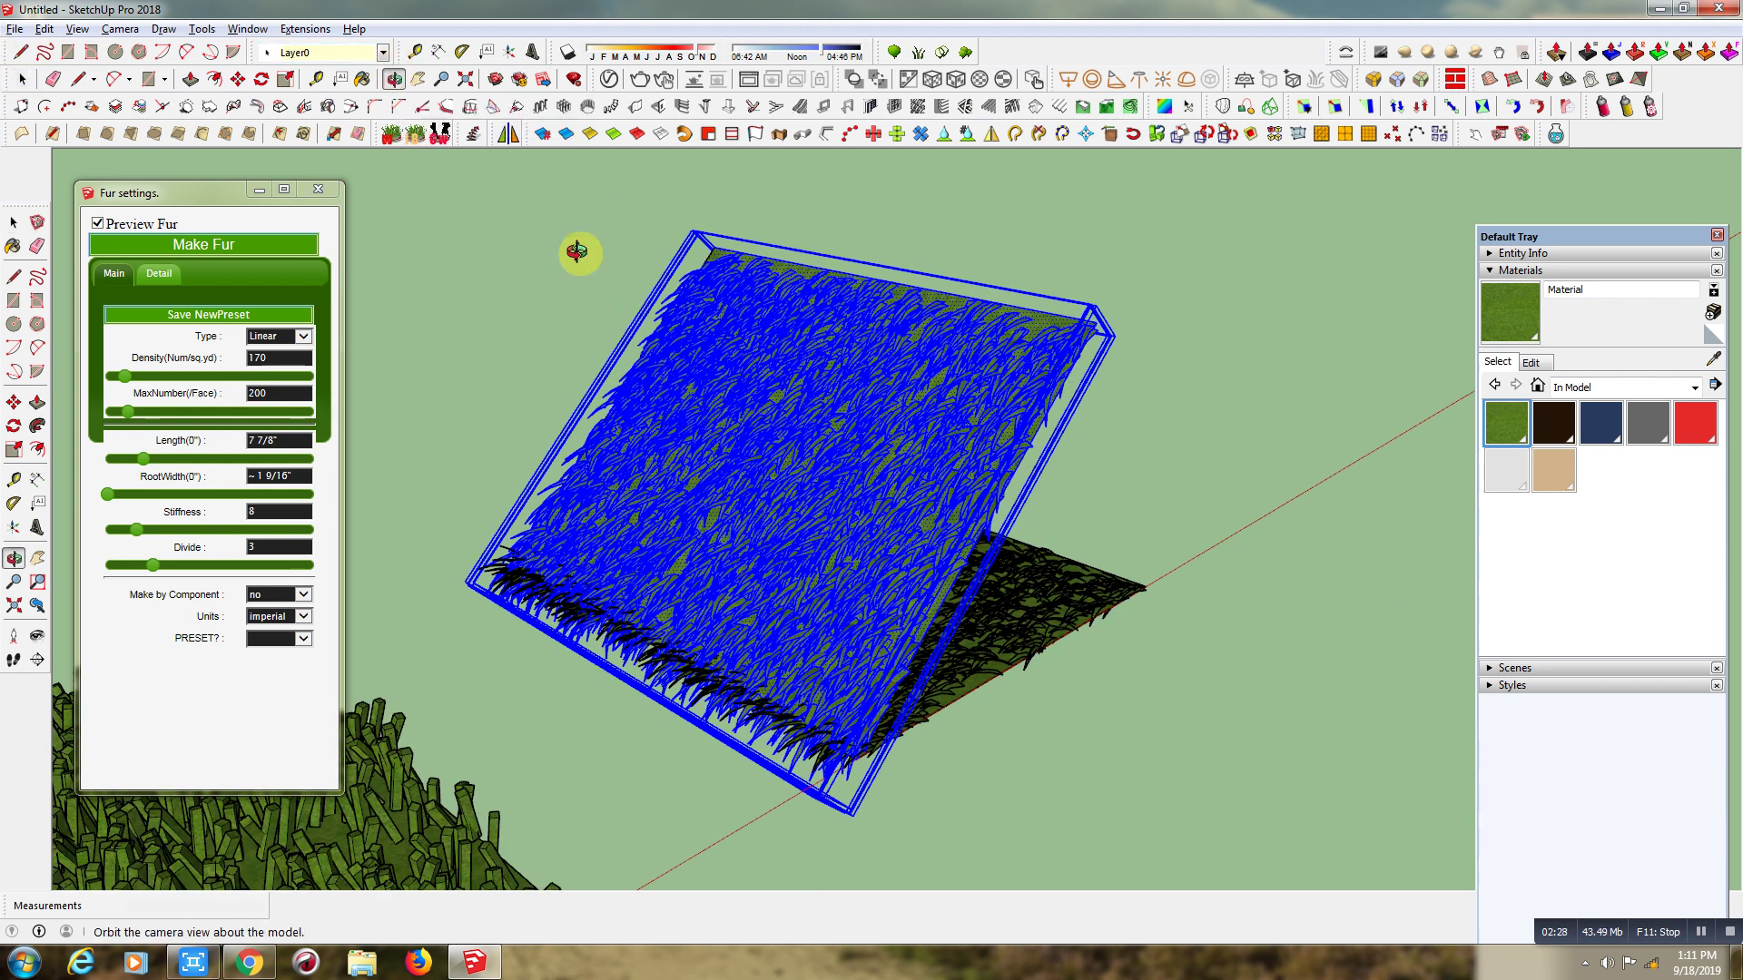
pyautogui.moveTo(575, 249); pyautogui.dragTo(564, 630)
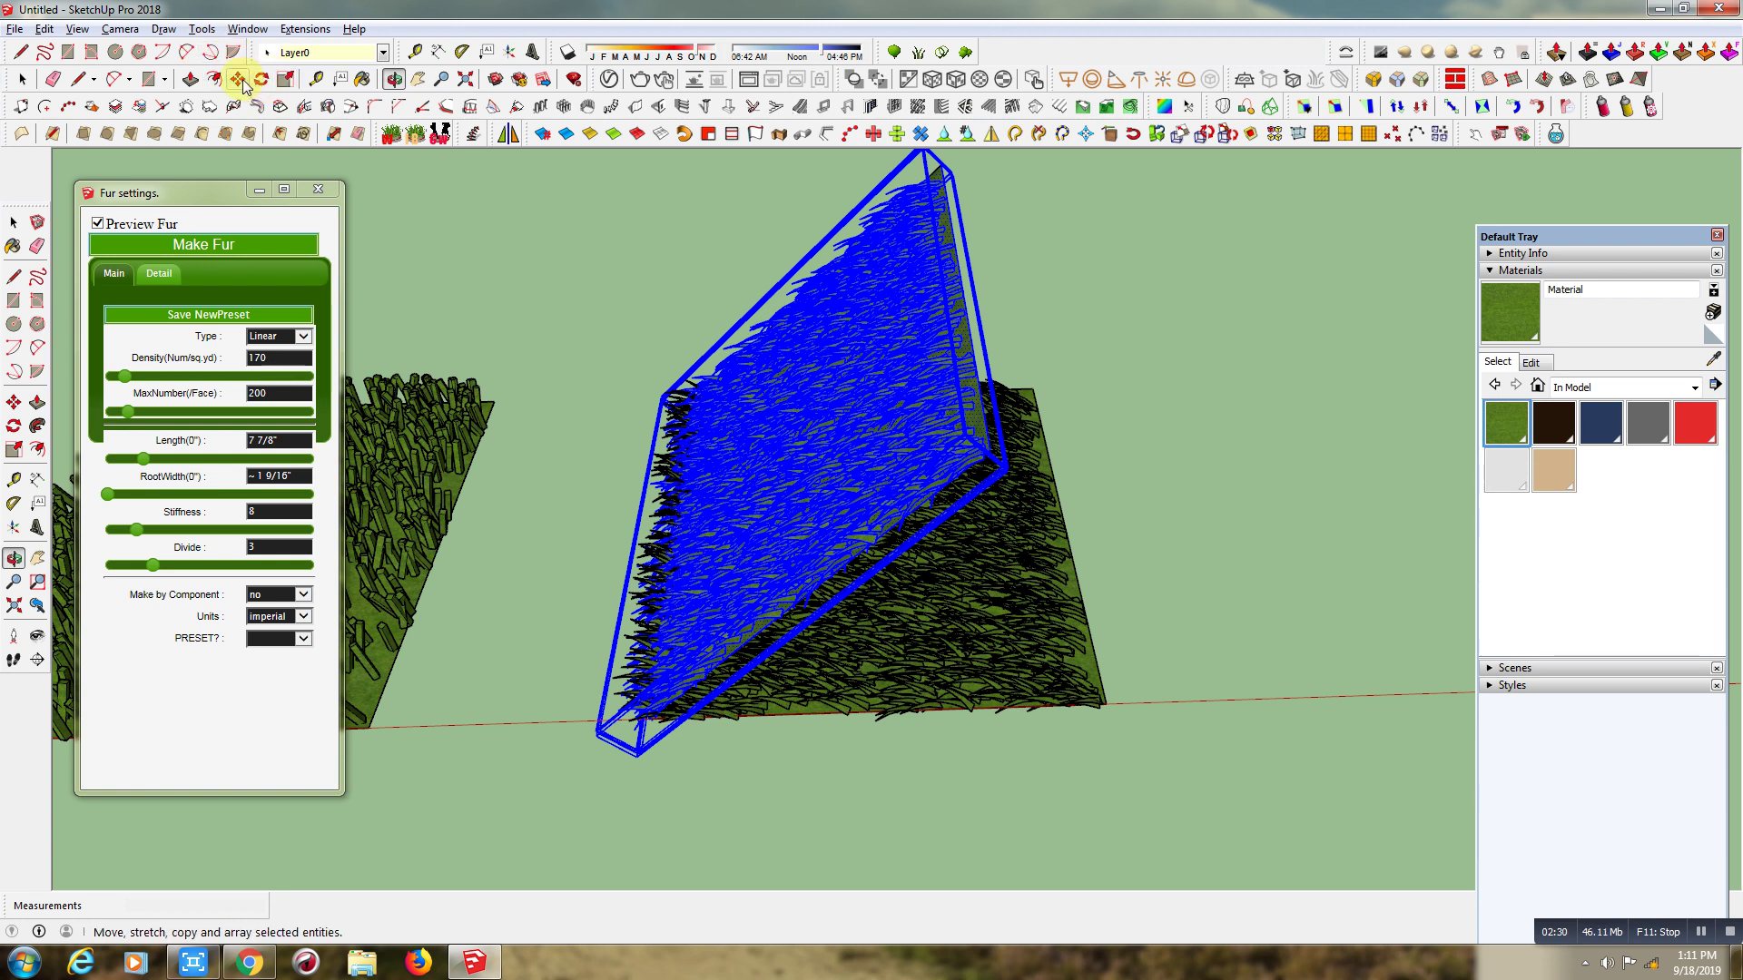
# - Copy the tilted fur slab to the right and mirror it along the red axis
pyautogui.click(238, 79)
pyautogui.scroll(-1, 404, 576)
pyautogui.click(669, 748)
pyautogui.press('ctrl')
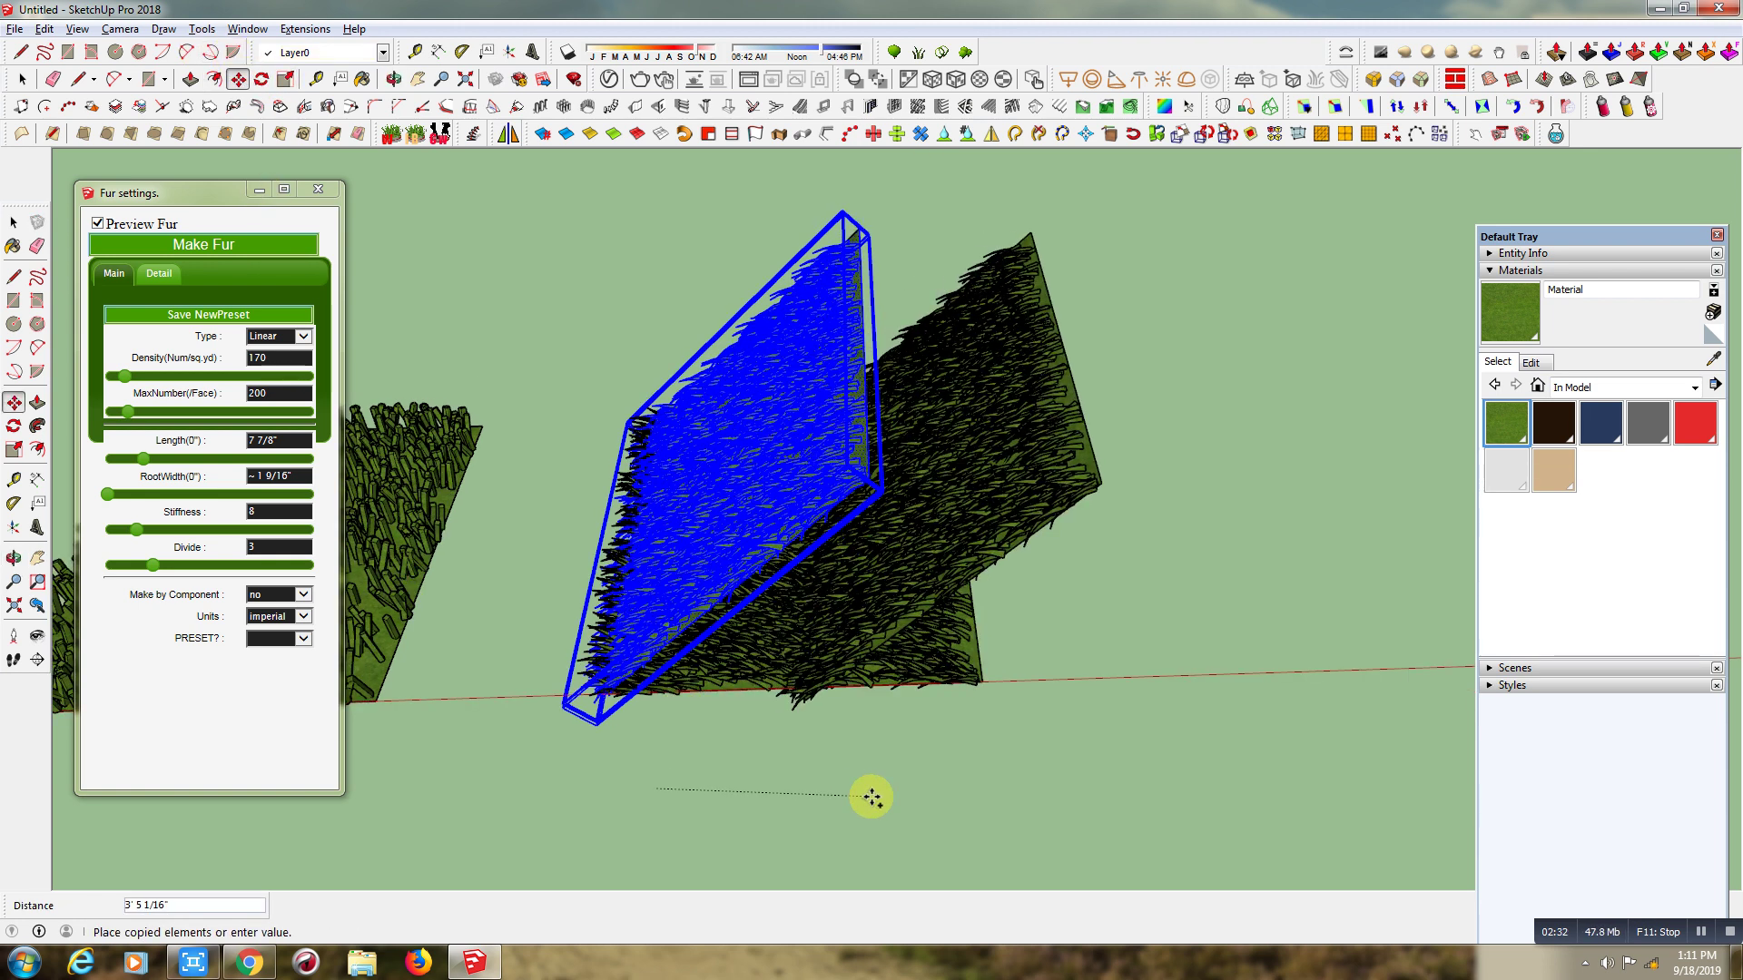
pyautogui.click(887, 779)
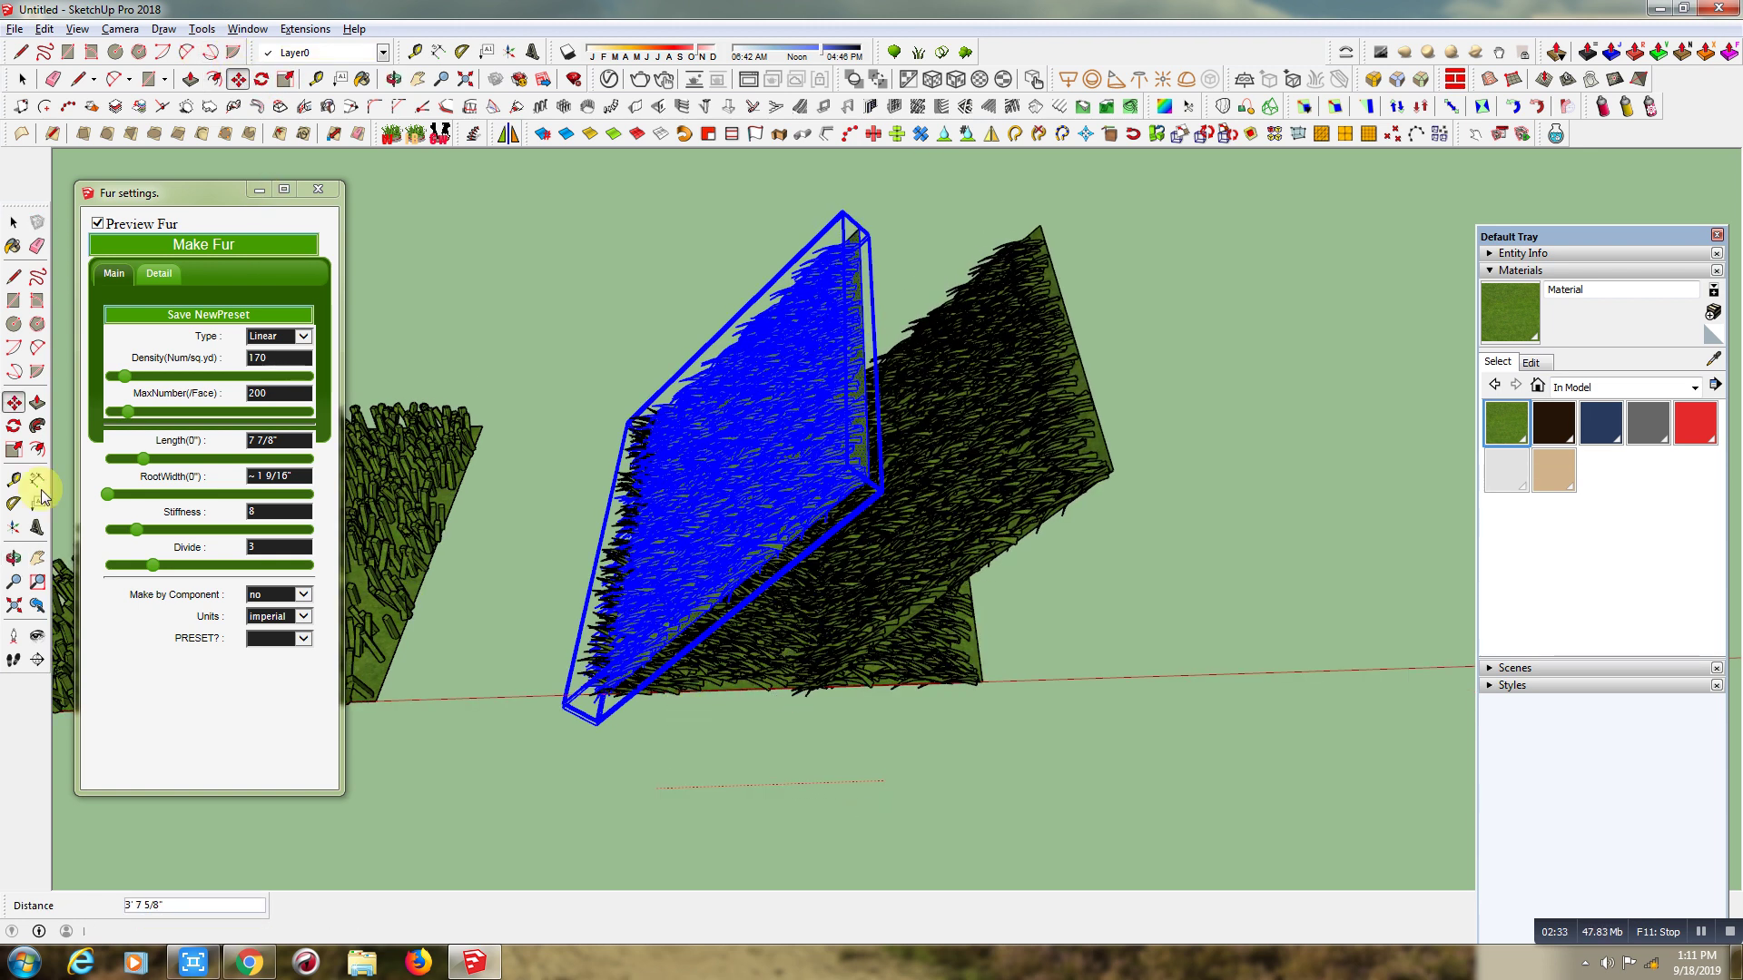
pyautogui.click(14, 449)
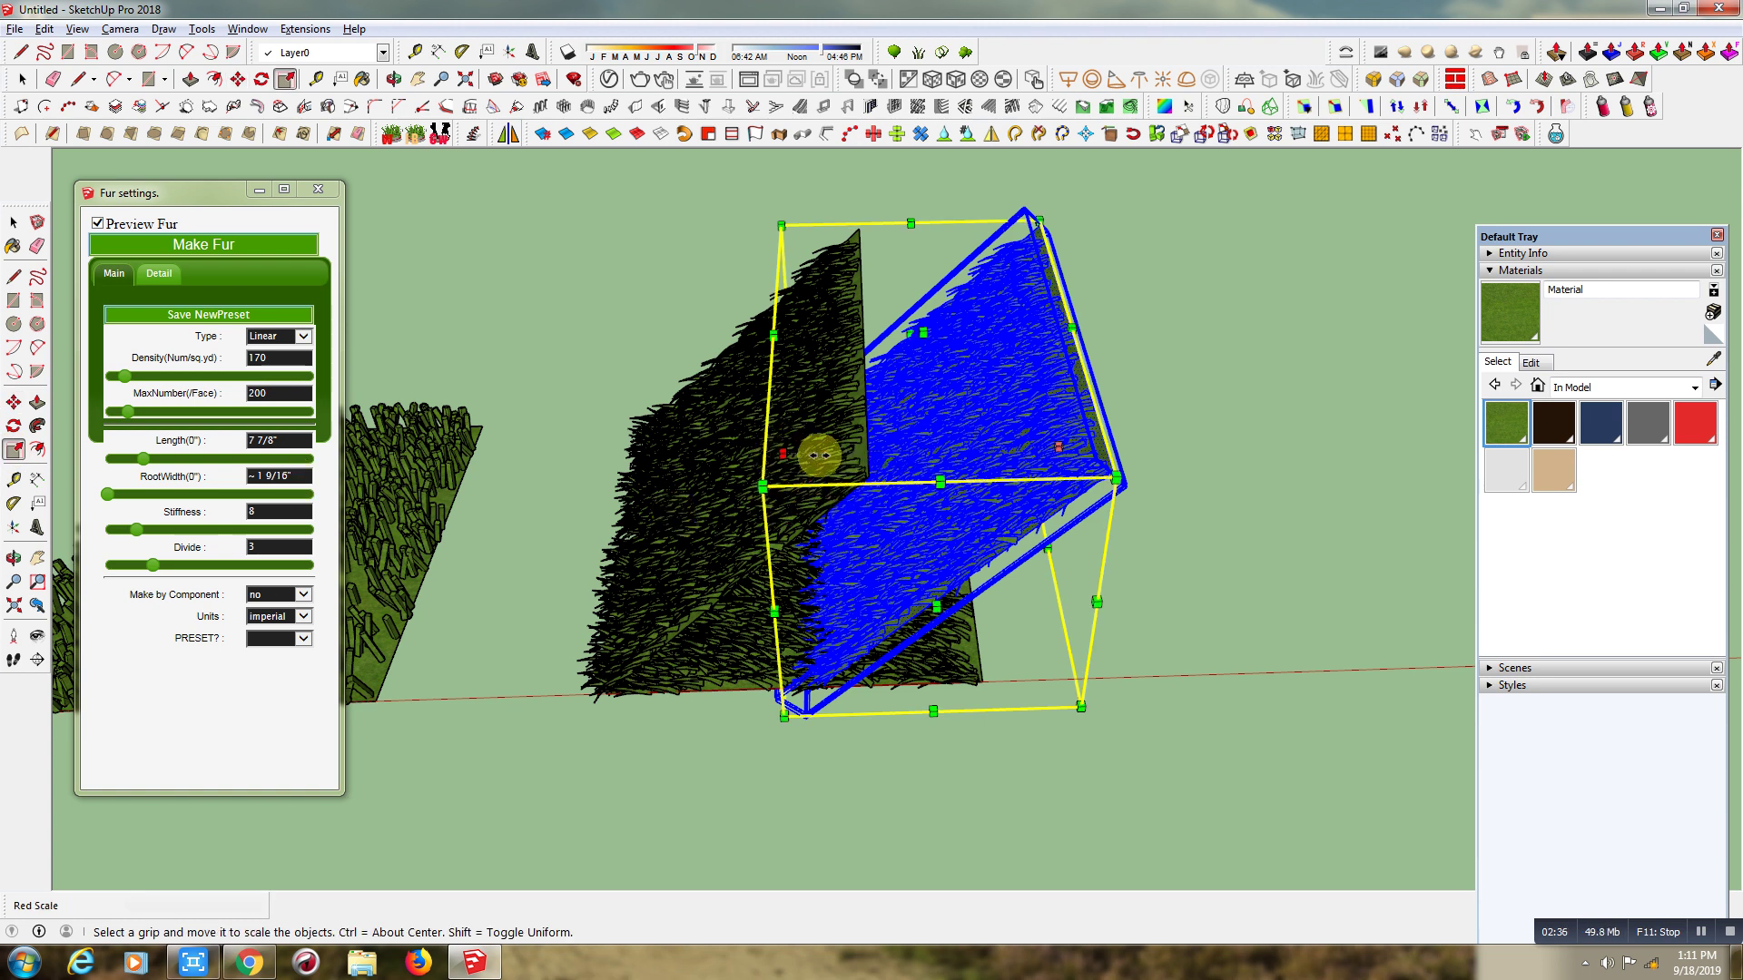
pyautogui.moveTo(778, 453); pyautogui.dragTo(1323, 445)
# - Move the mirrored slab against the first slab's top edge to form the A-frame
pyautogui.click(239, 79)
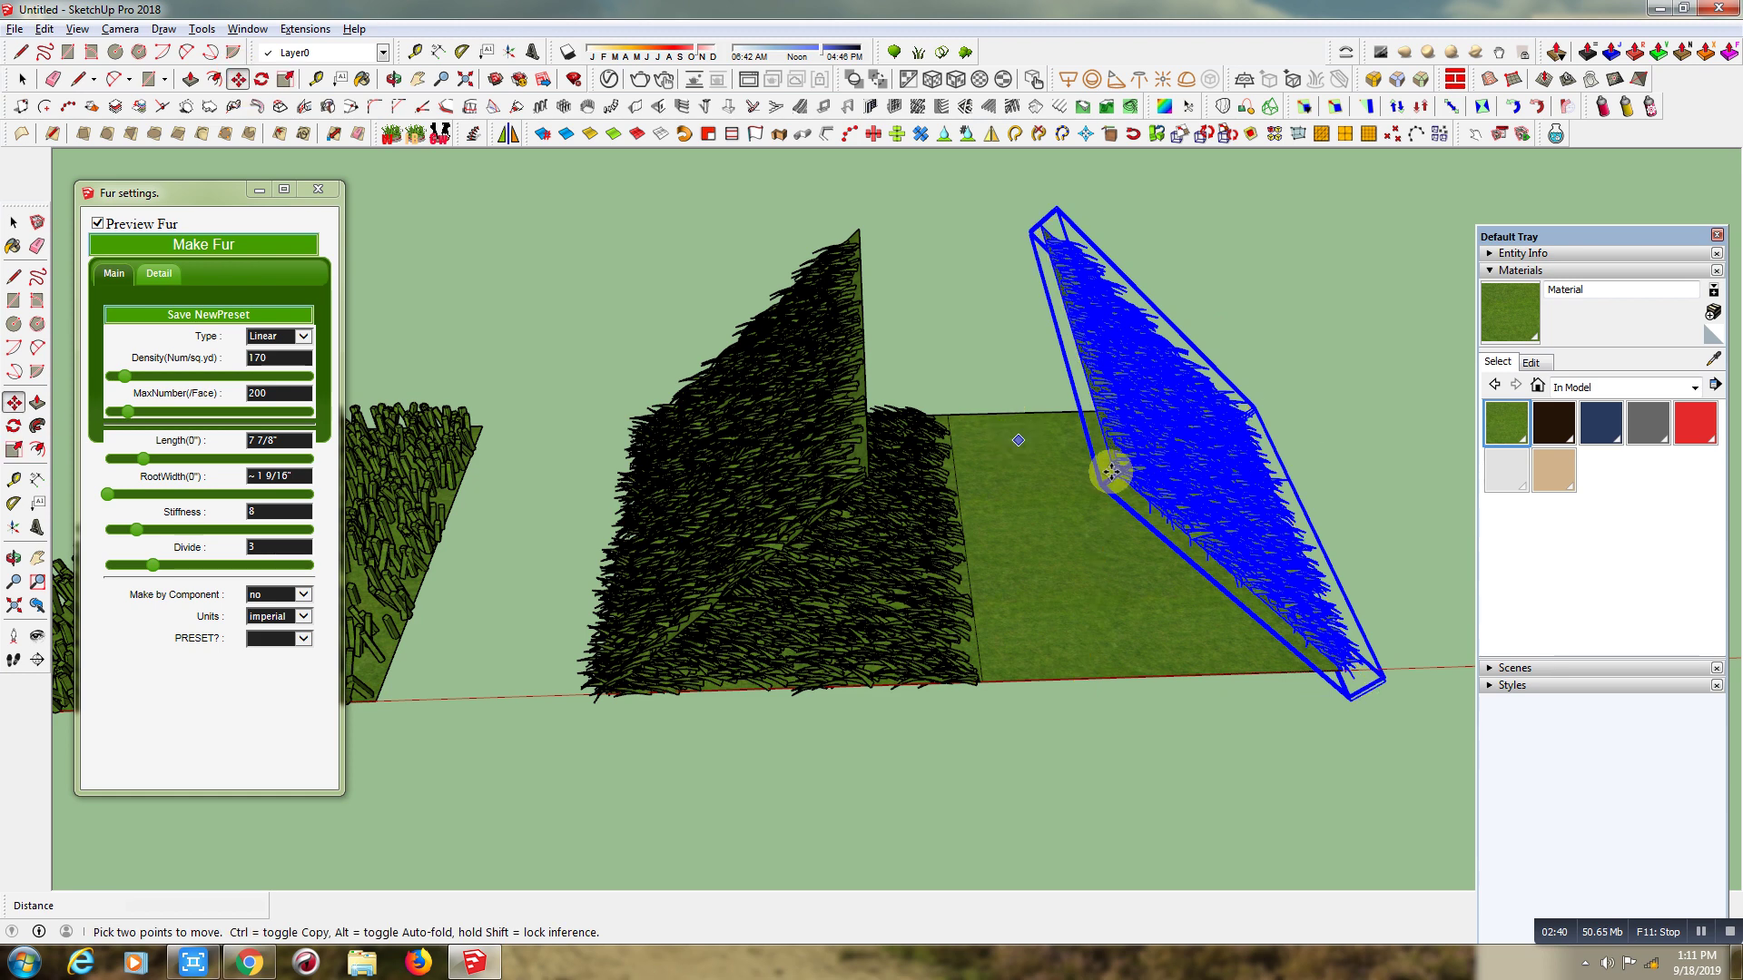
pyautogui.click(1111, 471)
pyautogui.click(861, 483)
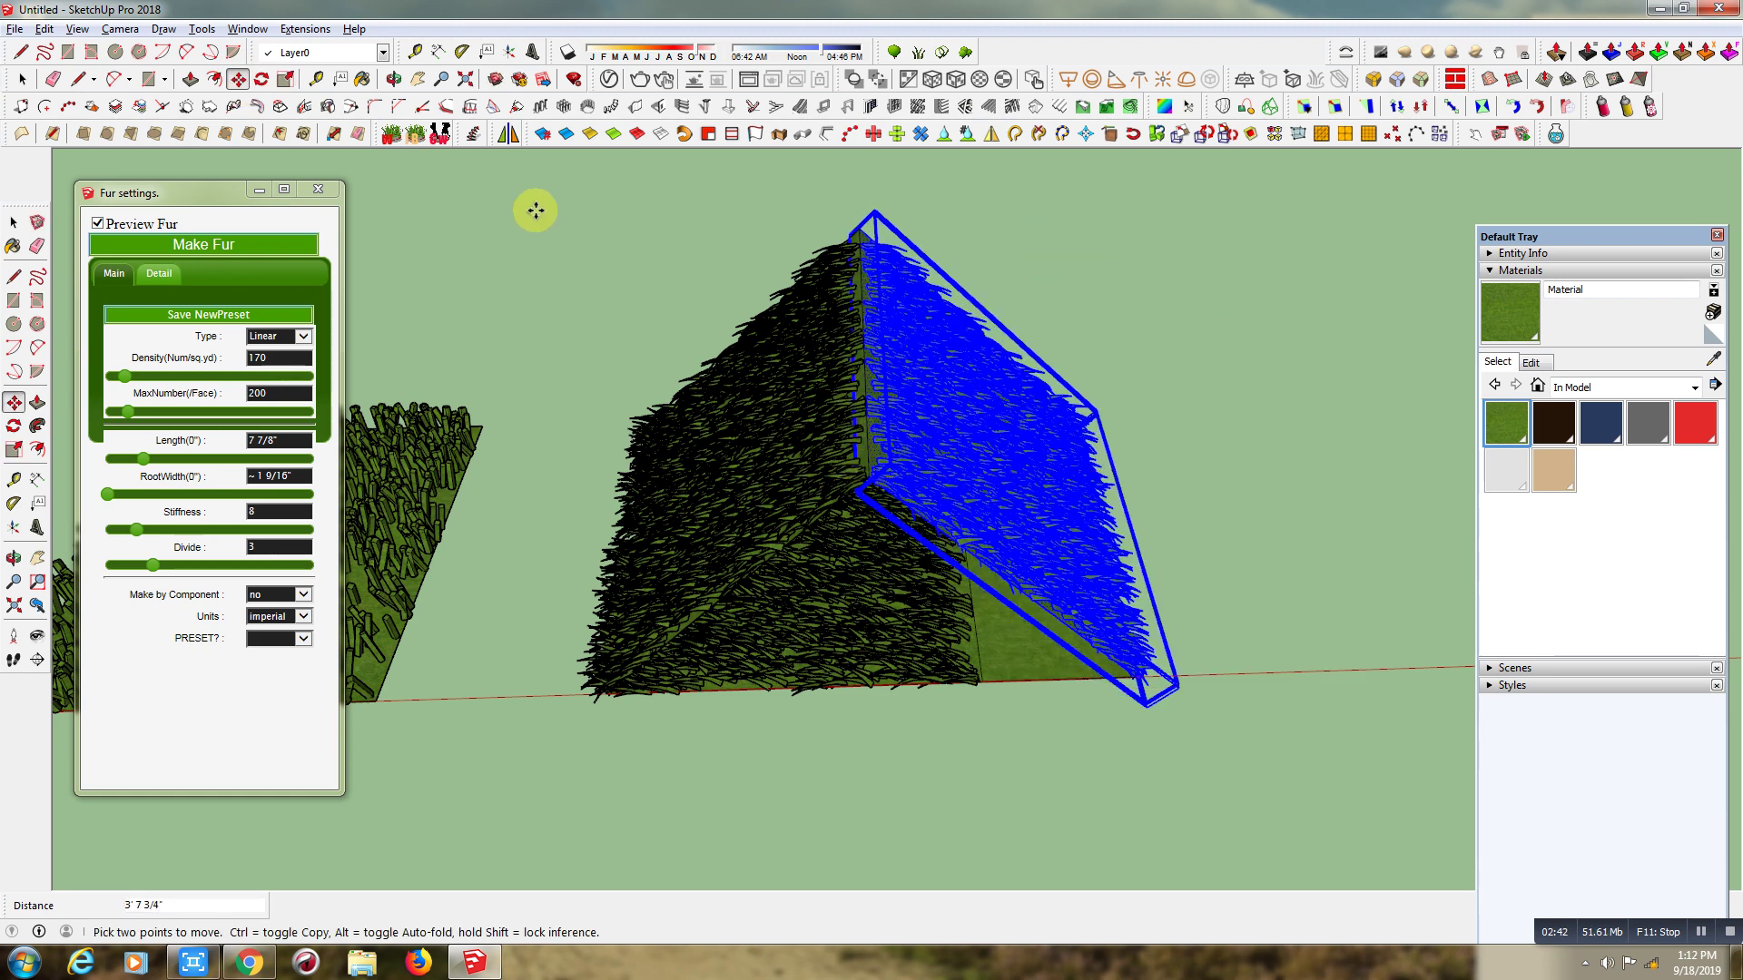
pyautogui.click(393, 79)
pyautogui.moveTo(899, 498)
pyautogui.mouseDown()
pyautogui.moveTo(1200, 384)
pyautogui.moveTo(1480, 326)
pyautogui.moveTo(584, 311)
pyautogui.moveTo(490, 227)
pyautogui.moveTo(583, 370)
pyautogui.moveTo(1284, 759)
pyautogui.moveTo(1039, 623)
pyautogui.moveTo(969, 607)
pyautogui.mouseUp()
pyautogui.scroll(-3, 965, 669)
pyautogui.scroll(-3, 981, 669)
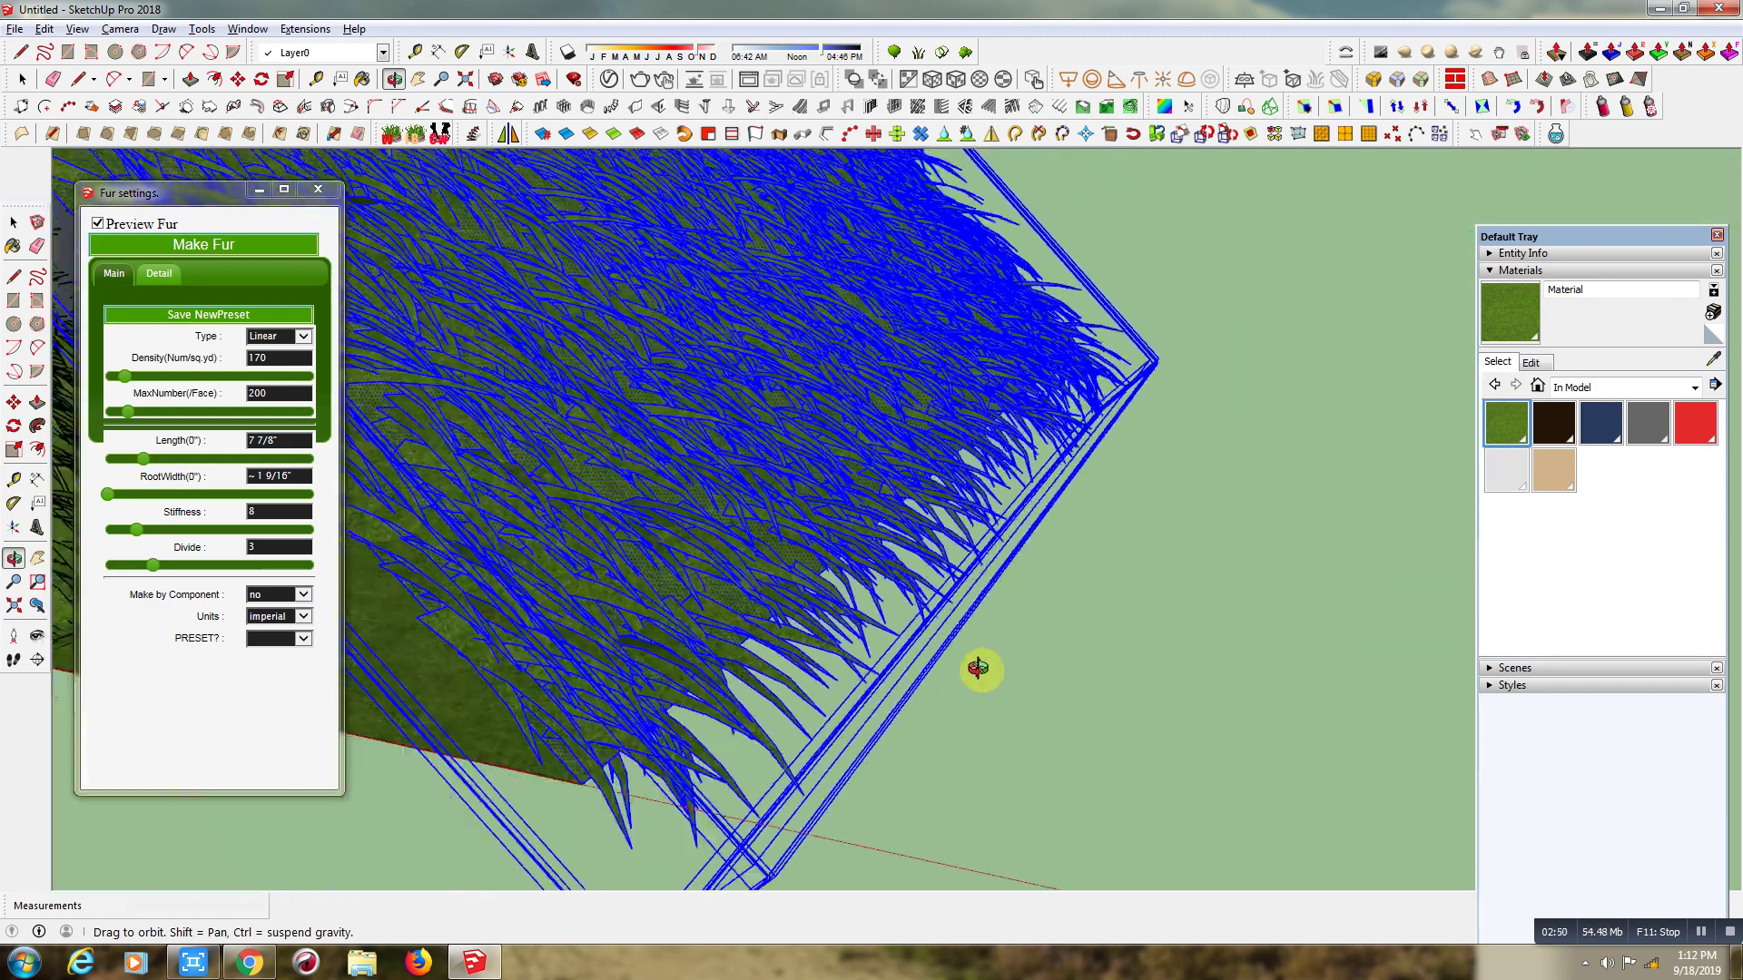
pyautogui.scroll(-4, 979, 669)
pyautogui.moveTo(978, 669)
pyautogui.mouseDown()
pyautogui.moveTo(953, 596)
pyautogui.moveTo(1000, 611)
pyautogui.mouseUp()
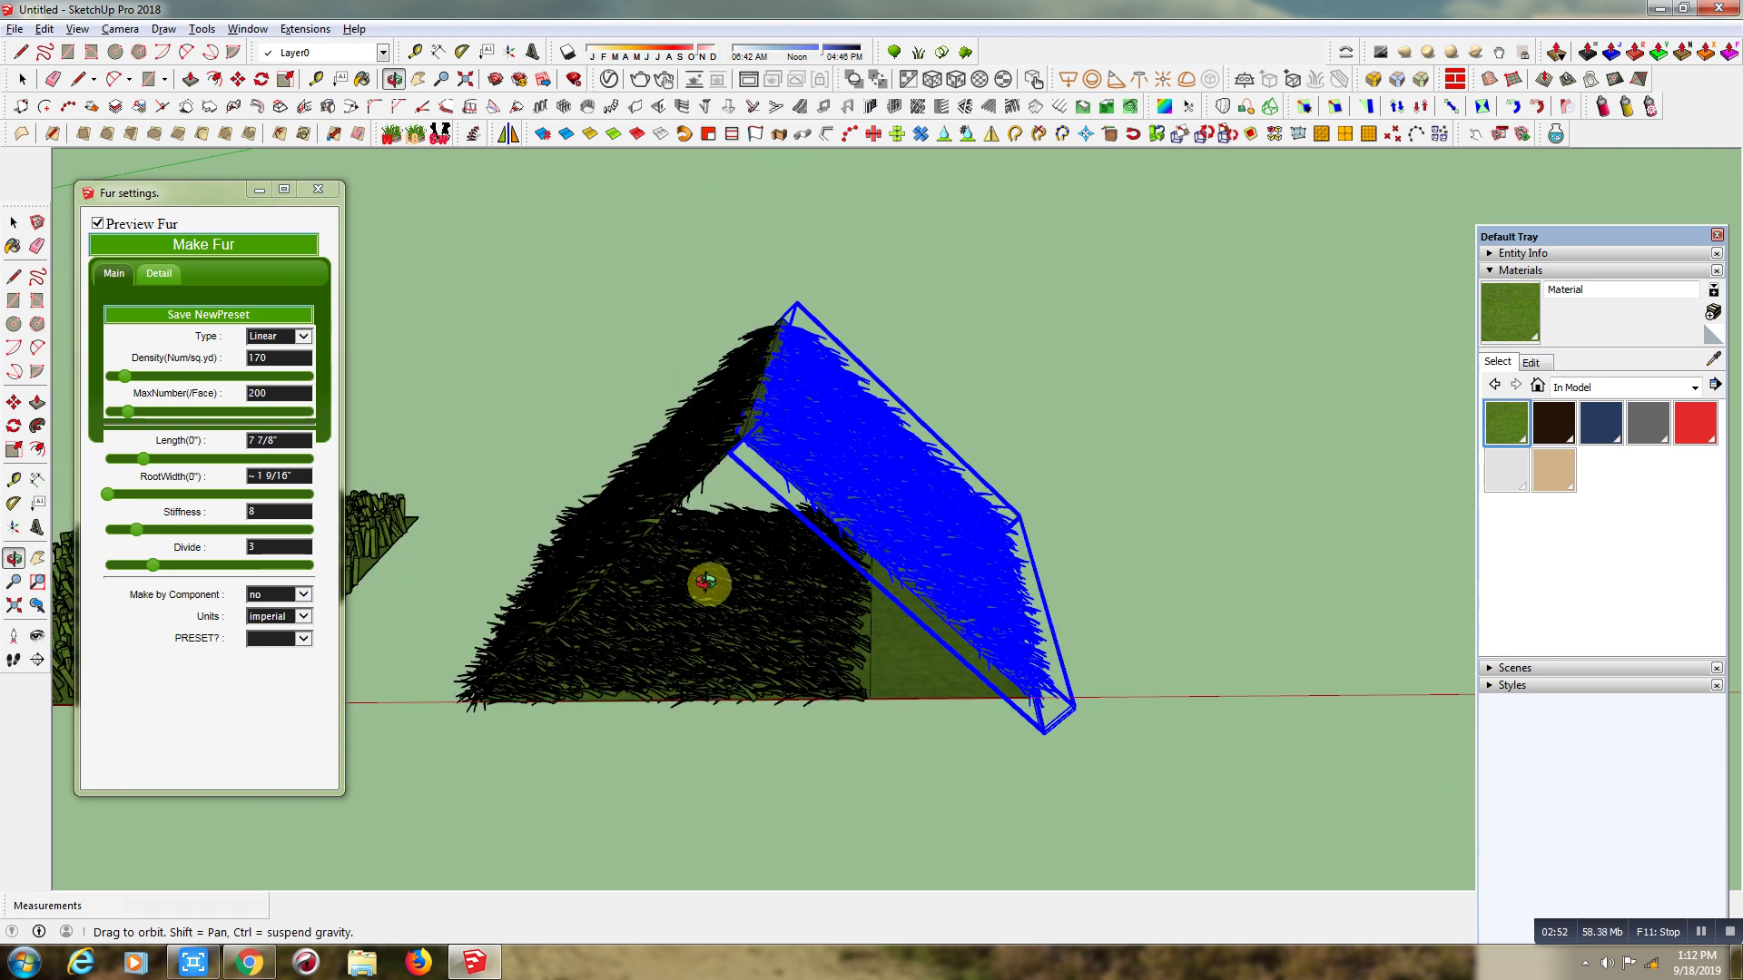
pyautogui.scroll(-2, 863, 537)
pyautogui.scroll(-2, 868, 502)
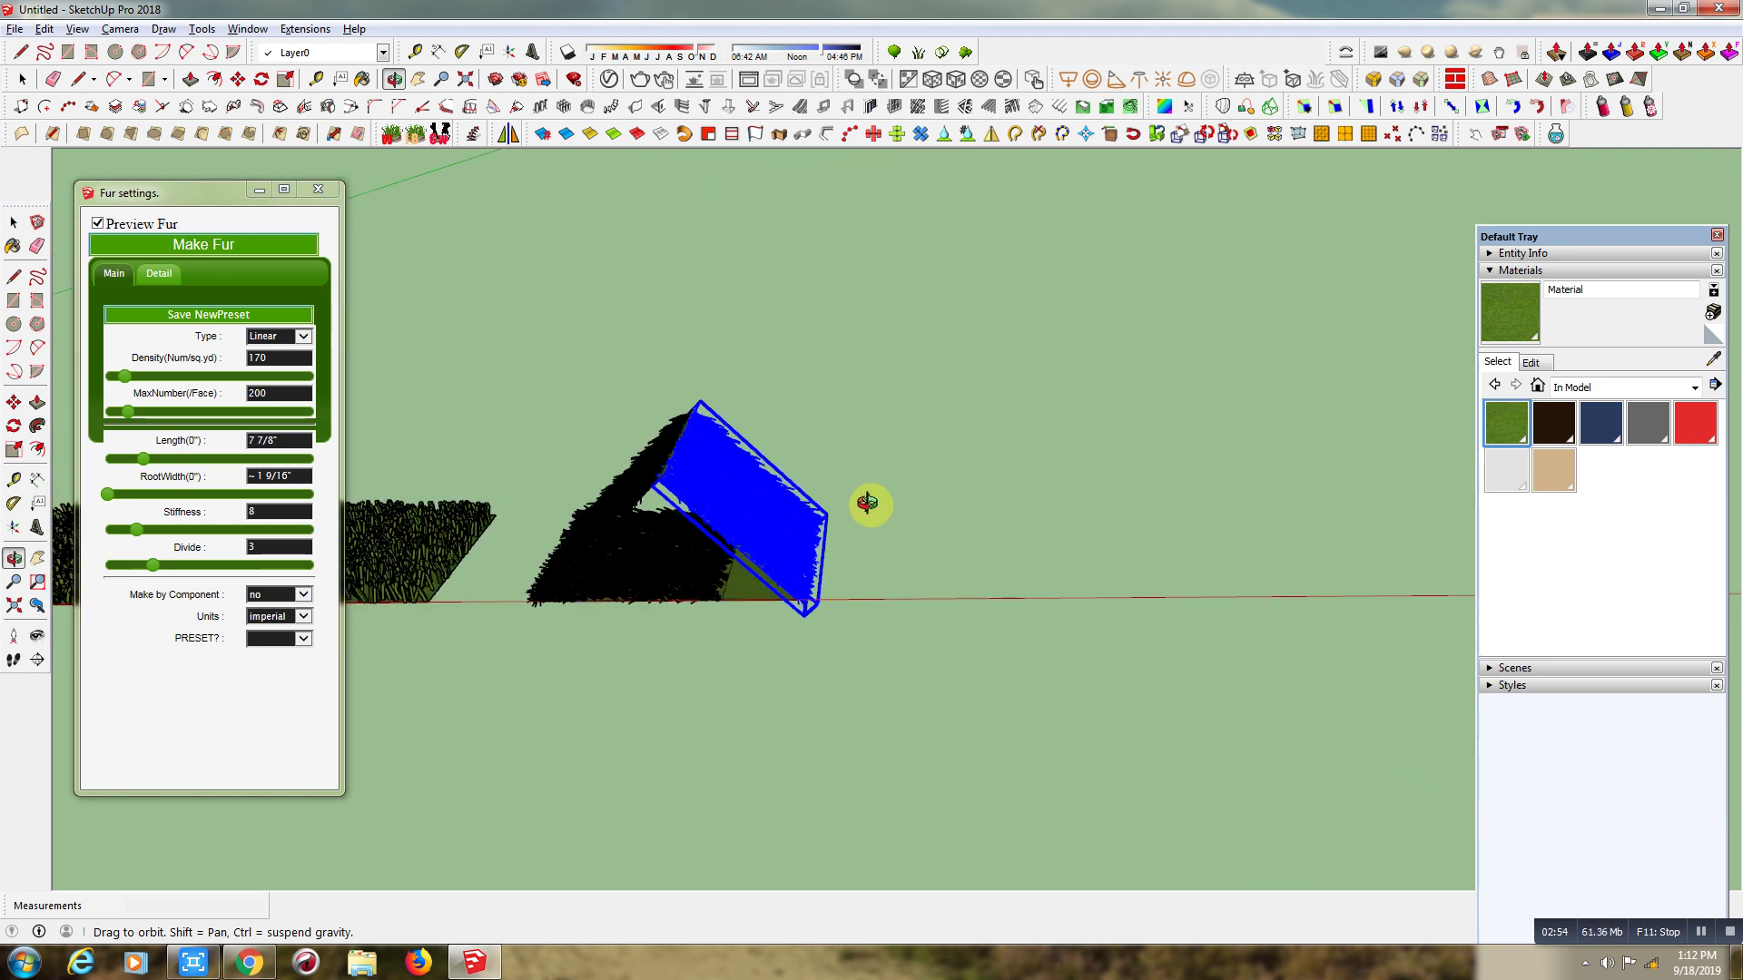
pyautogui.scroll(-1, 900, 566)
pyautogui.moveTo(899, 566); pyautogui.dragTo(565, 564)
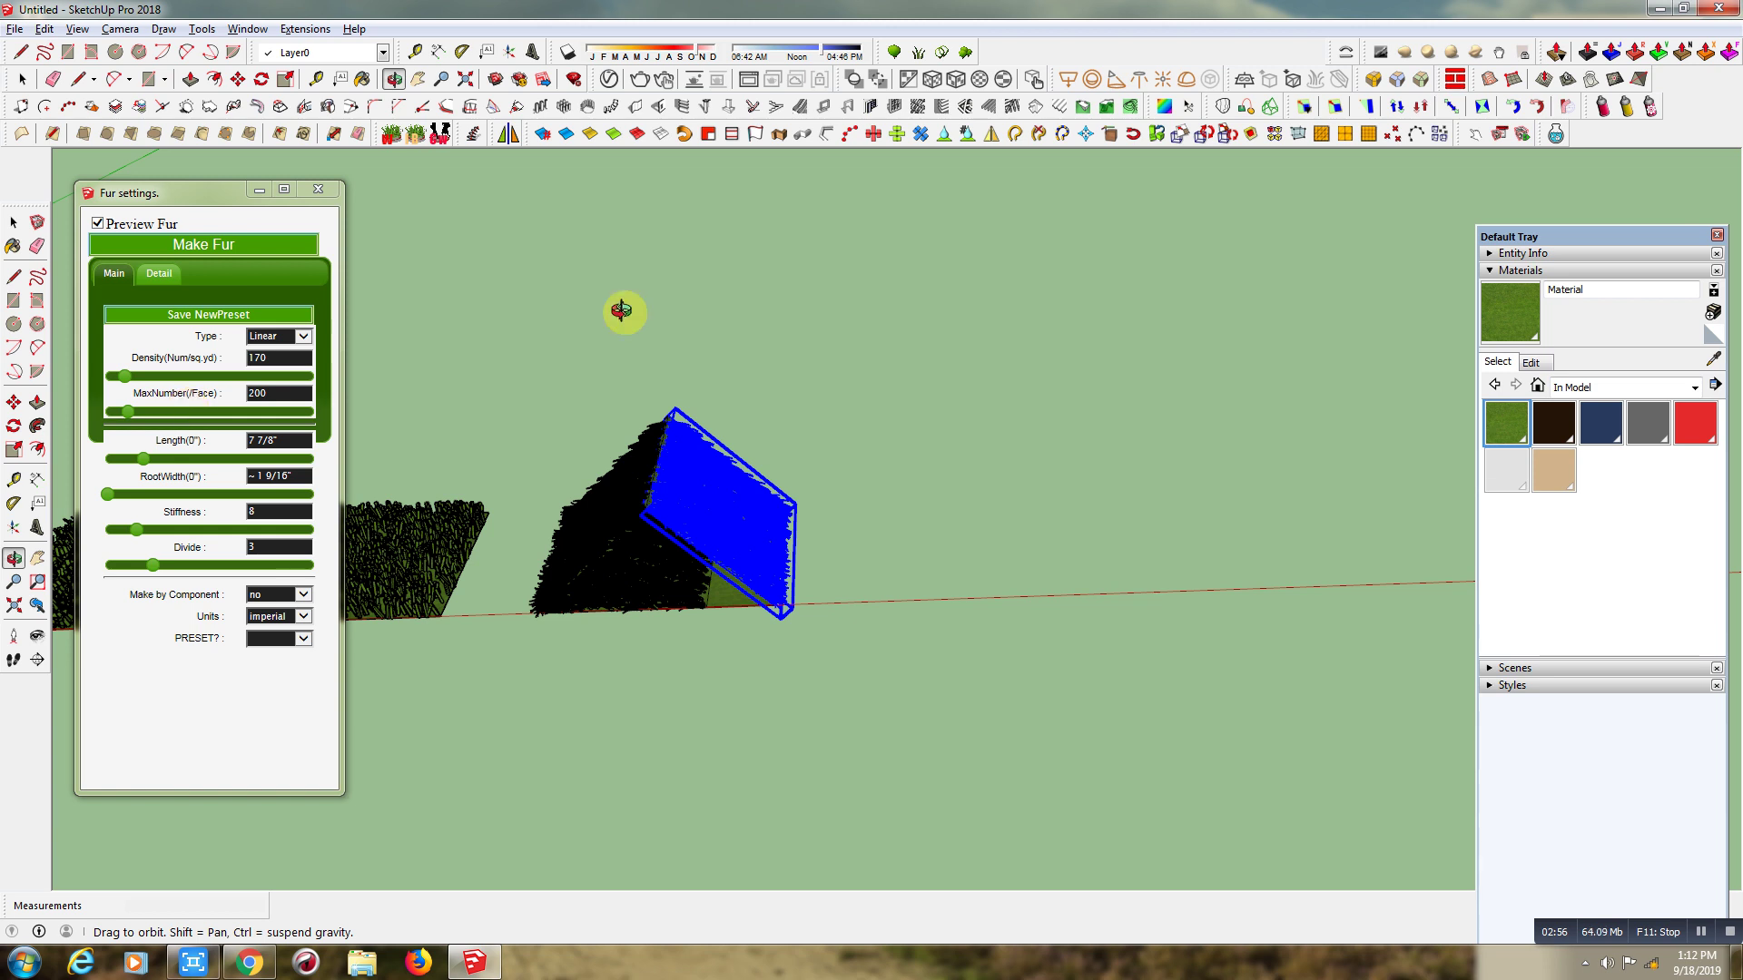
pyautogui.click(23, 79)
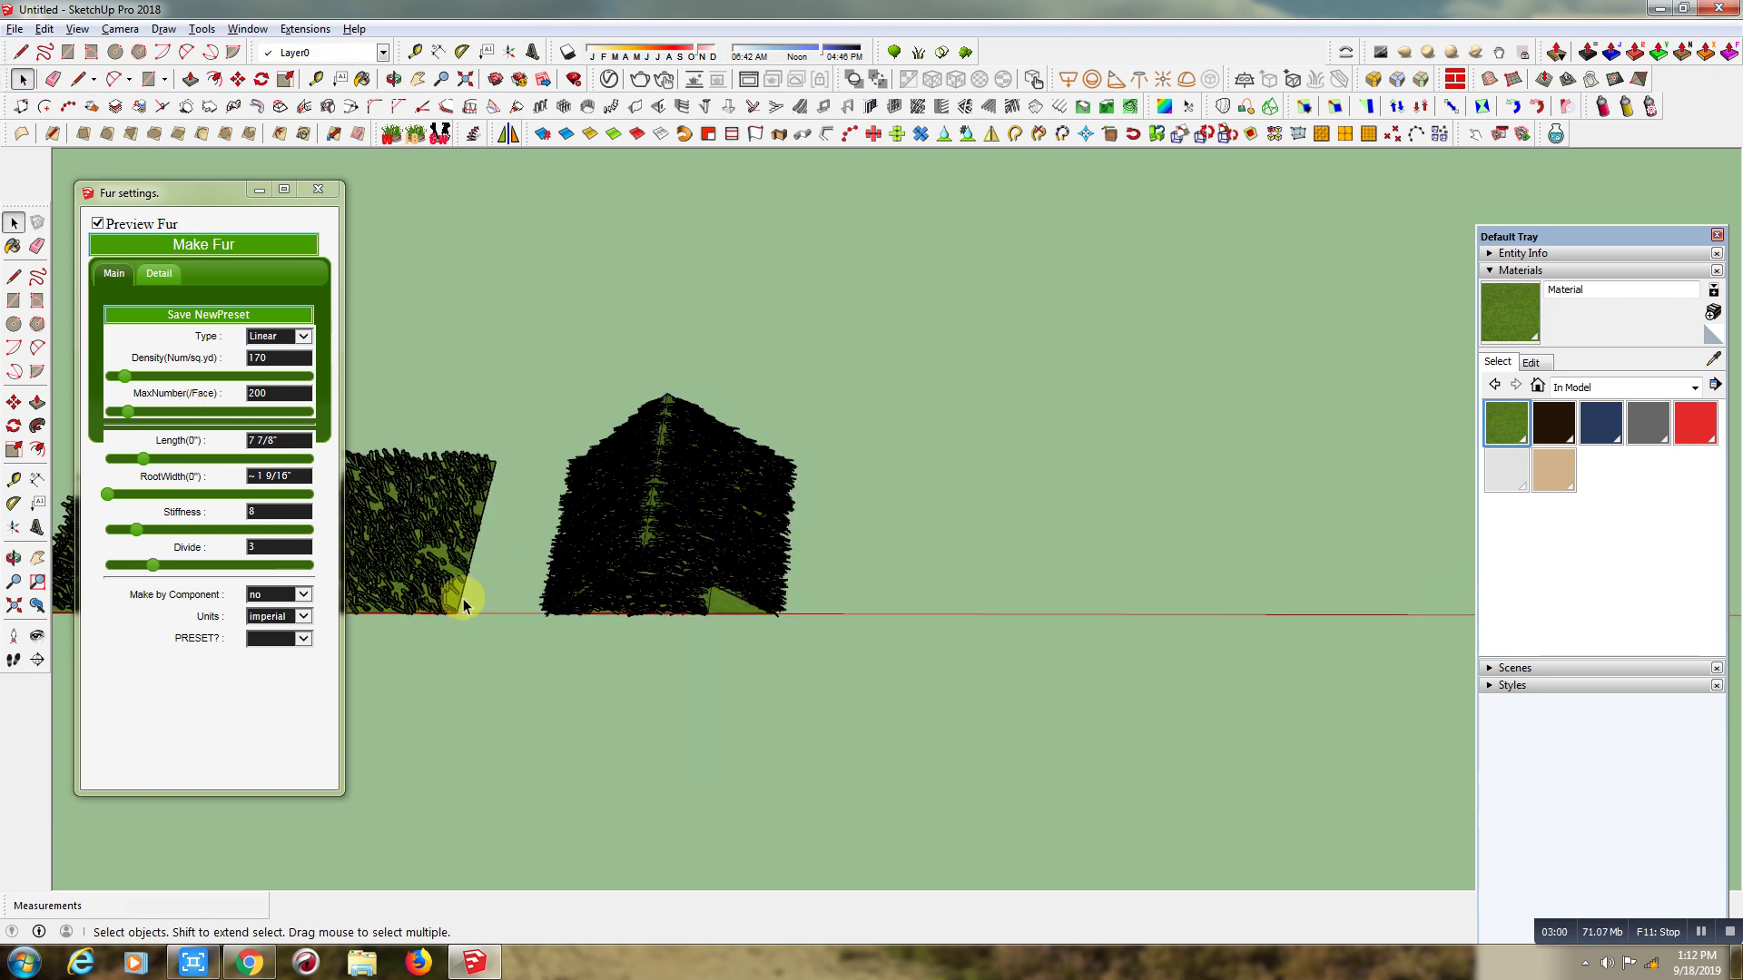
# - Copy the plain textured rectangle to the right using Move with Ctrl
pyautogui.click(240, 82)
pyautogui.click(421, 769)
pyautogui.press('ctrl')
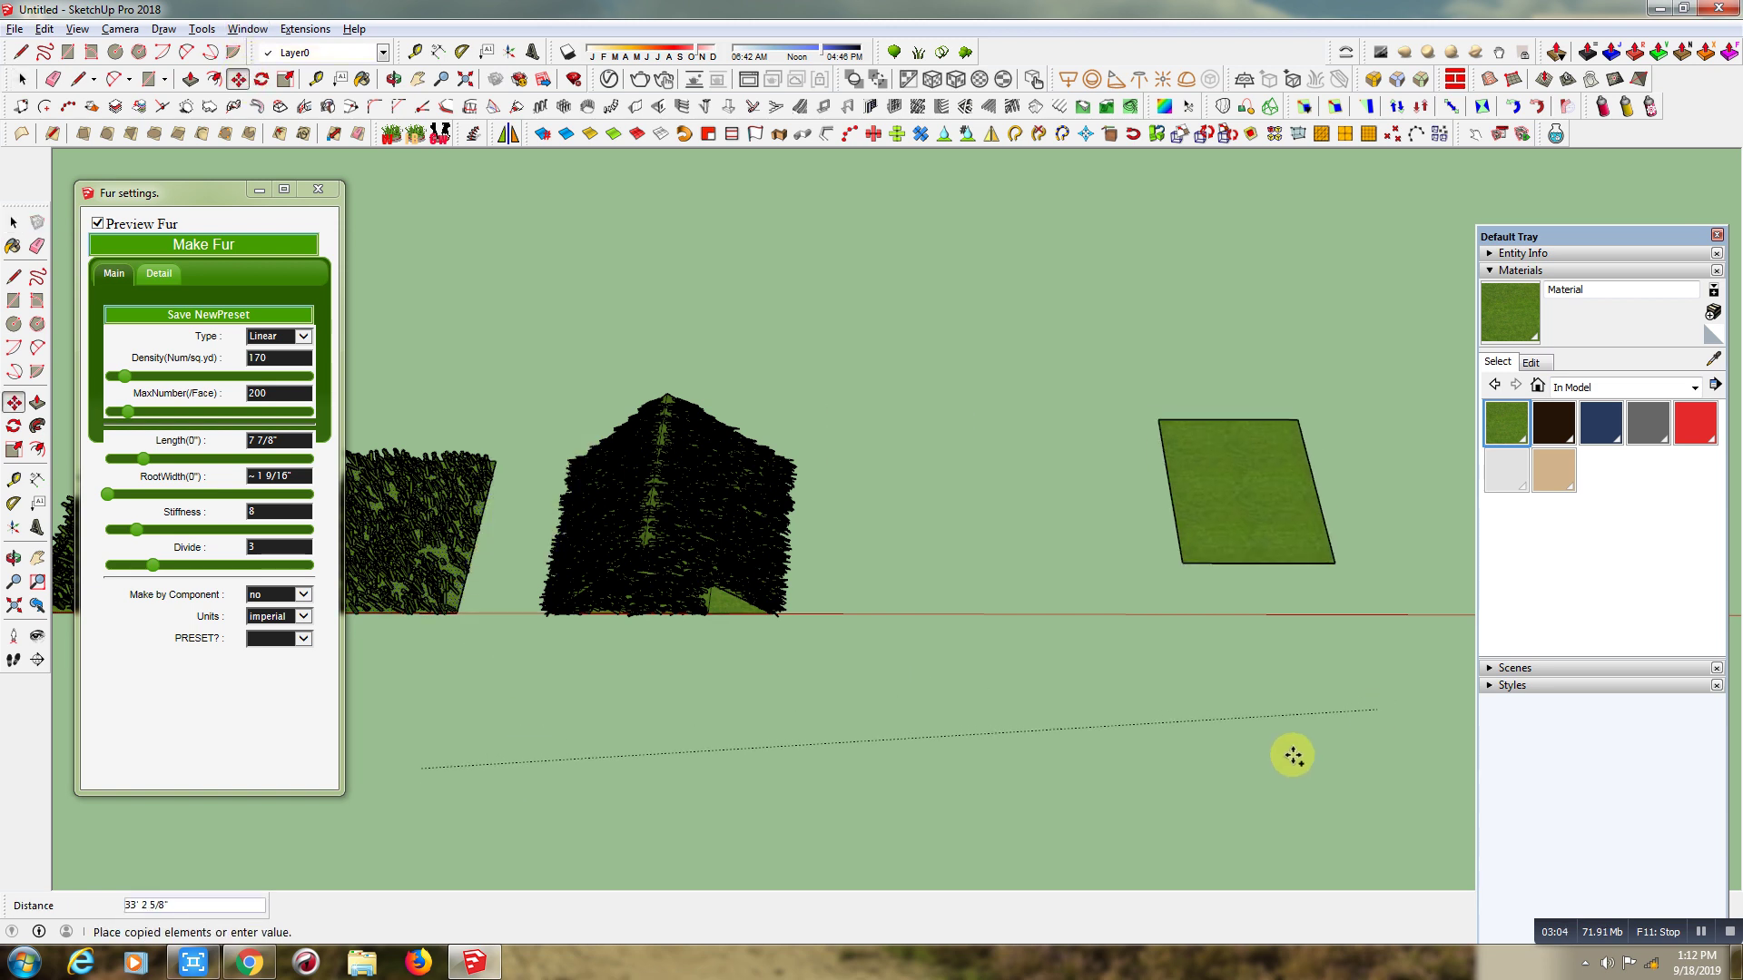
pyautogui.click(1118, 761)
pyautogui.scroll(2, 1042, 563)
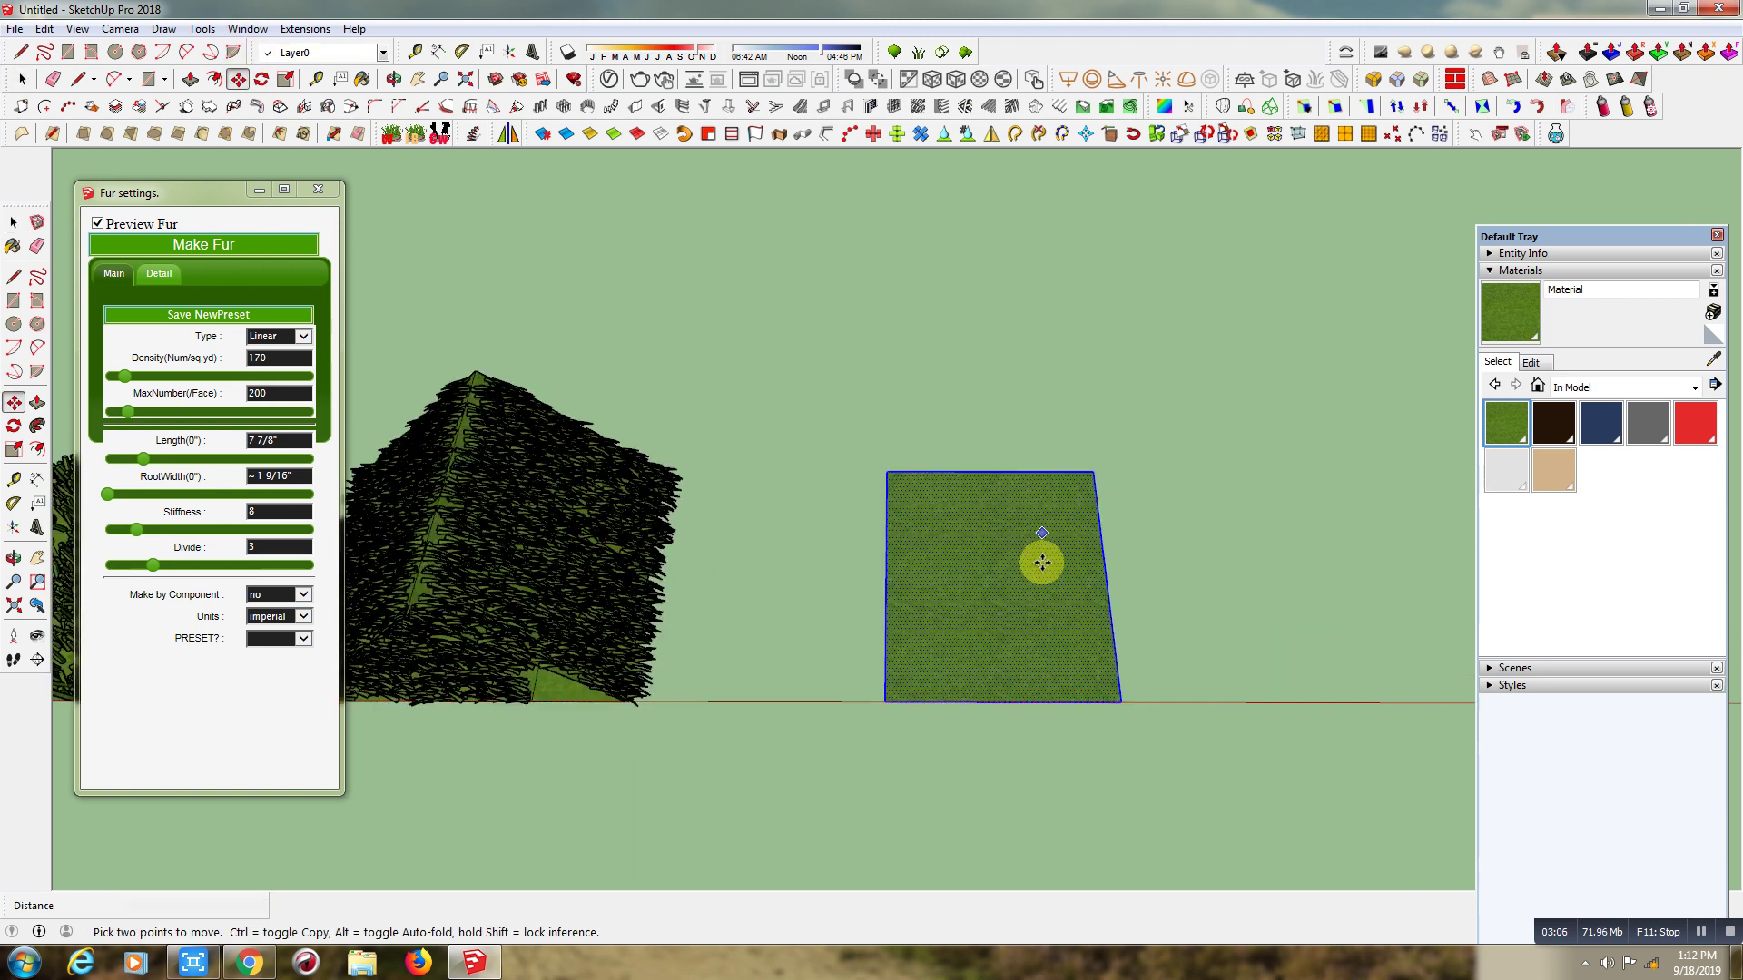
pyautogui.scroll(2, 1151, 670)
pyautogui.scroll(1, 1150, 670)
pyautogui.scroll(2, 1174, 719)
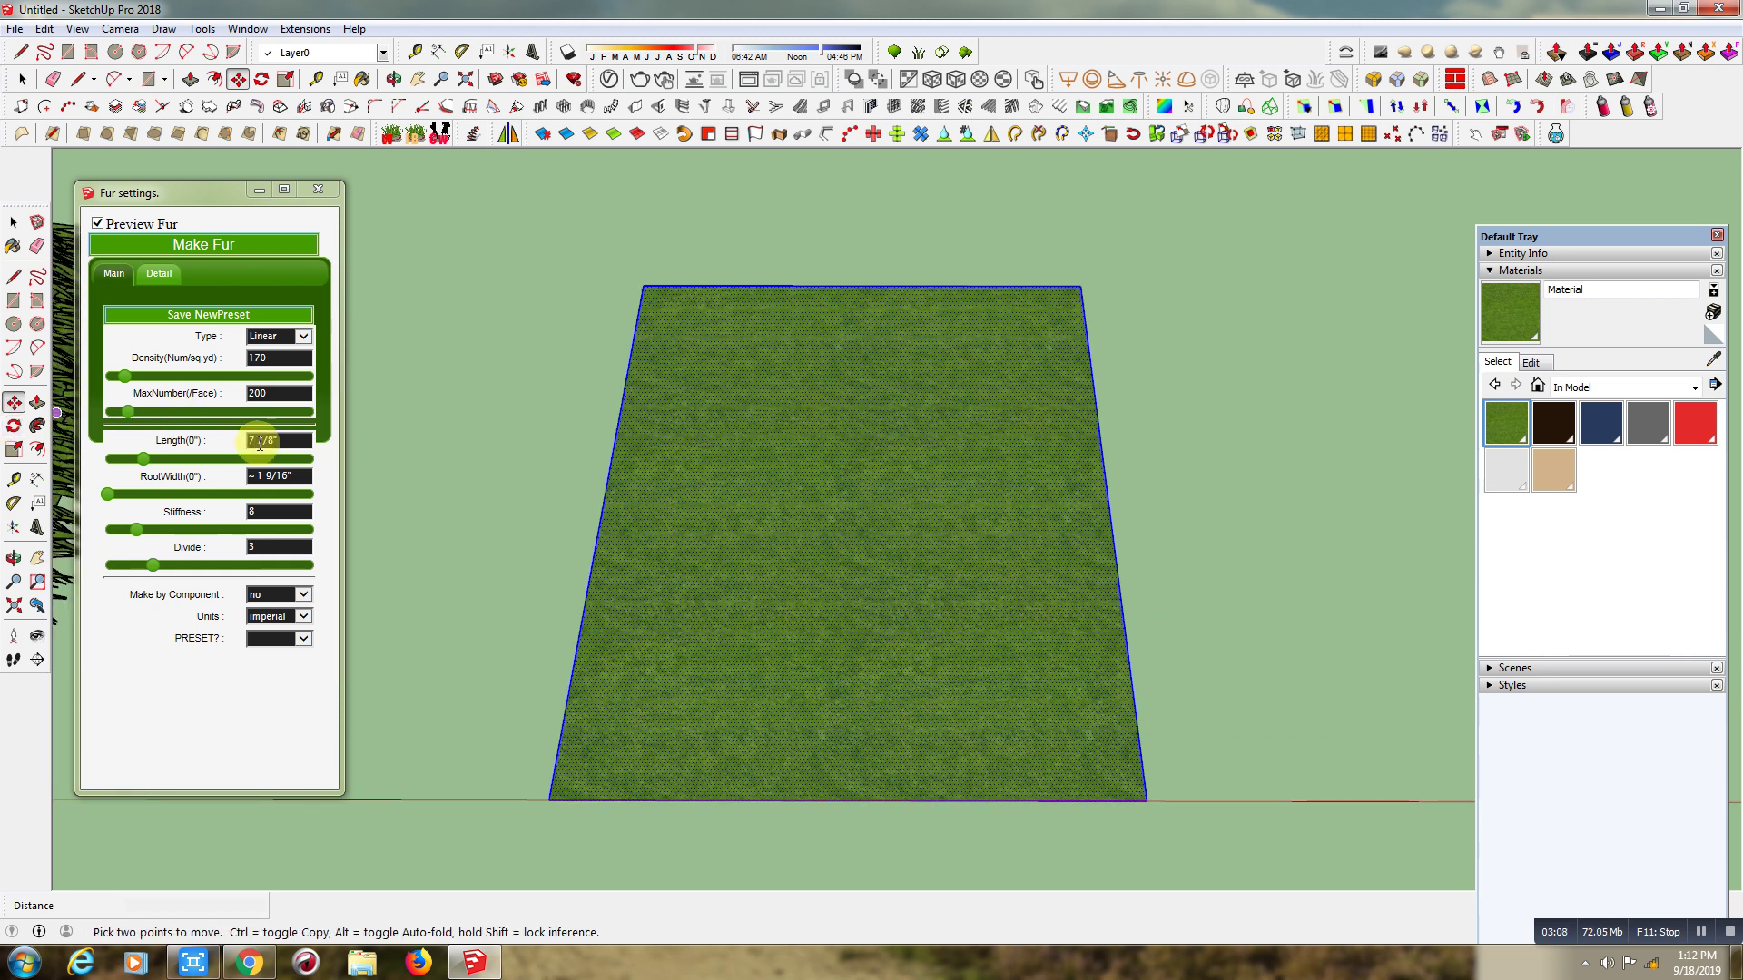
# - Change the MaxNumber and Density values, reduce the X lean on Detail, and generate fur
pyautogui.moveTo(268, 391); pyautogui.dragTo(231, 394)
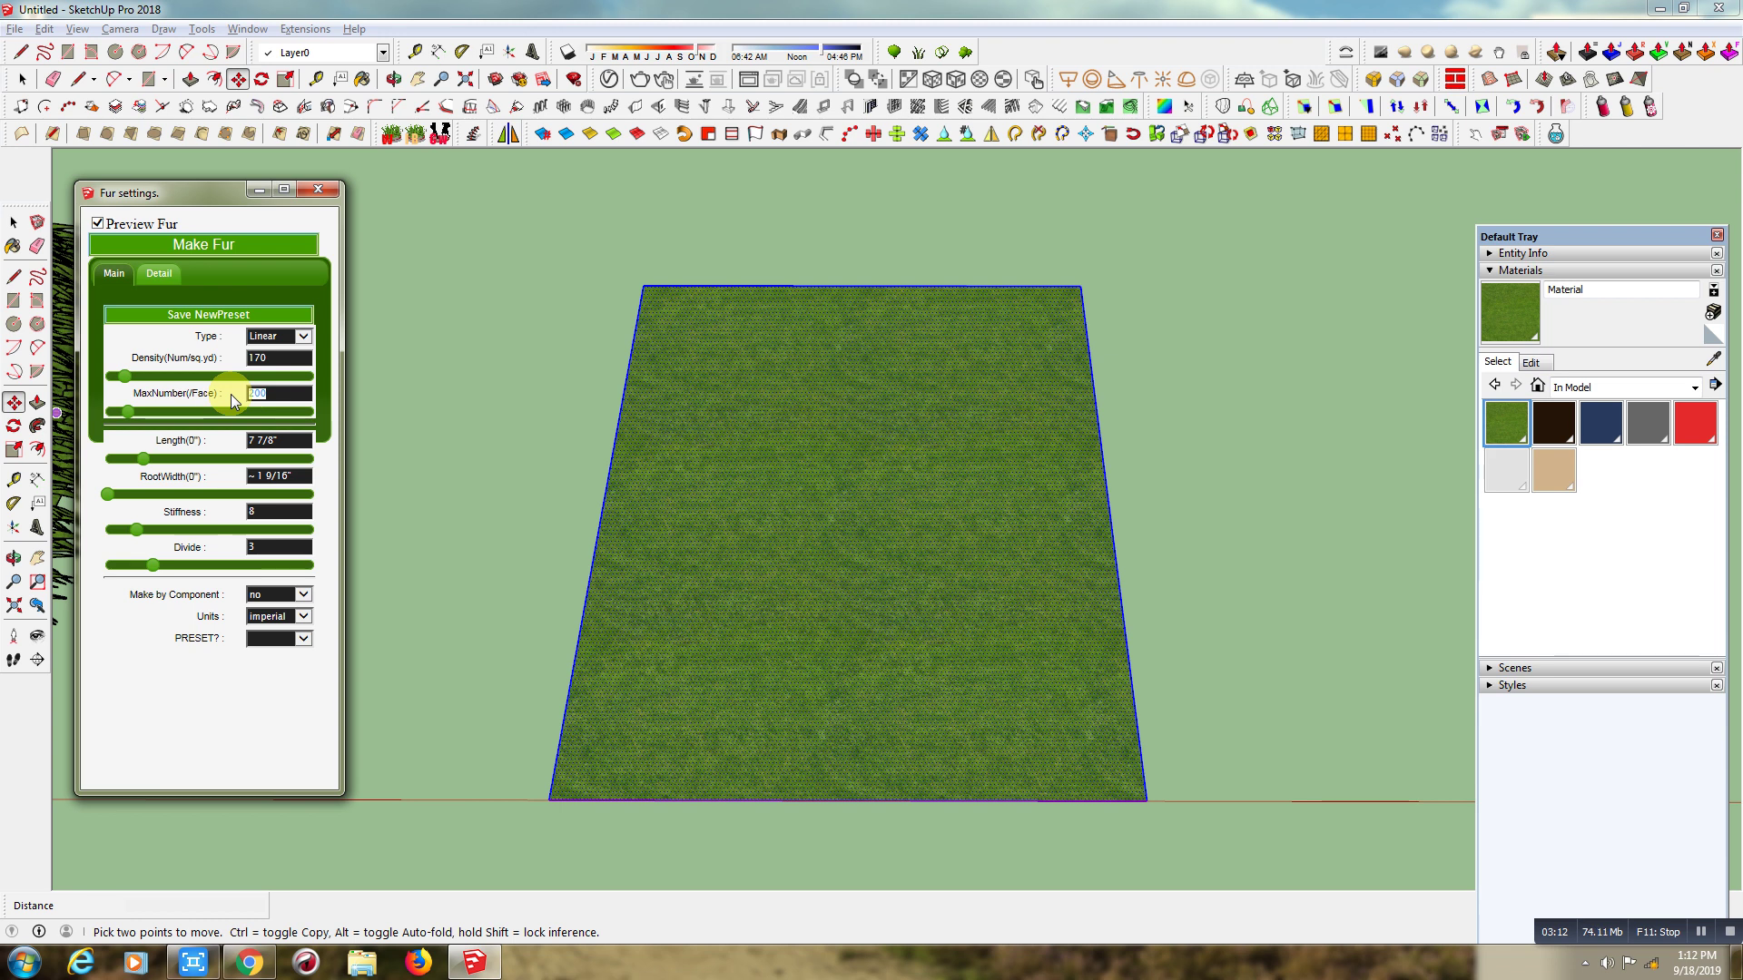
pyautogui.write('2')
pyautogui.moveTo(274, 364); pyautogui.dragTo(238, 362)
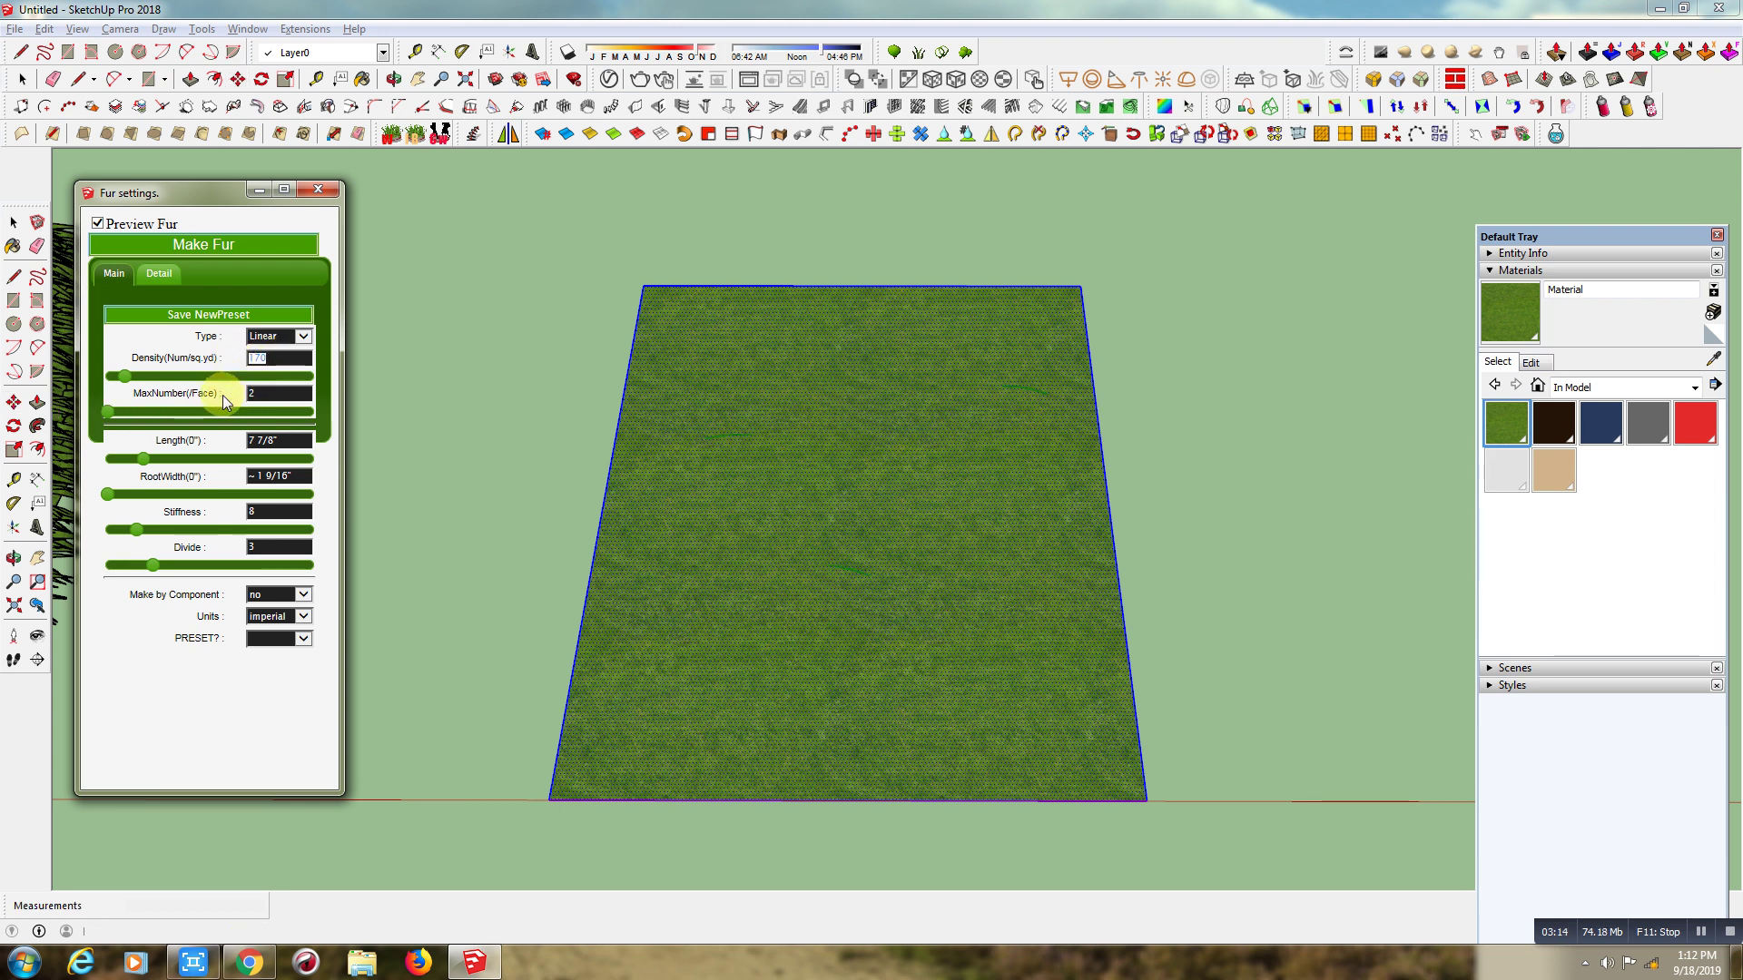
pyautogui.write('2')
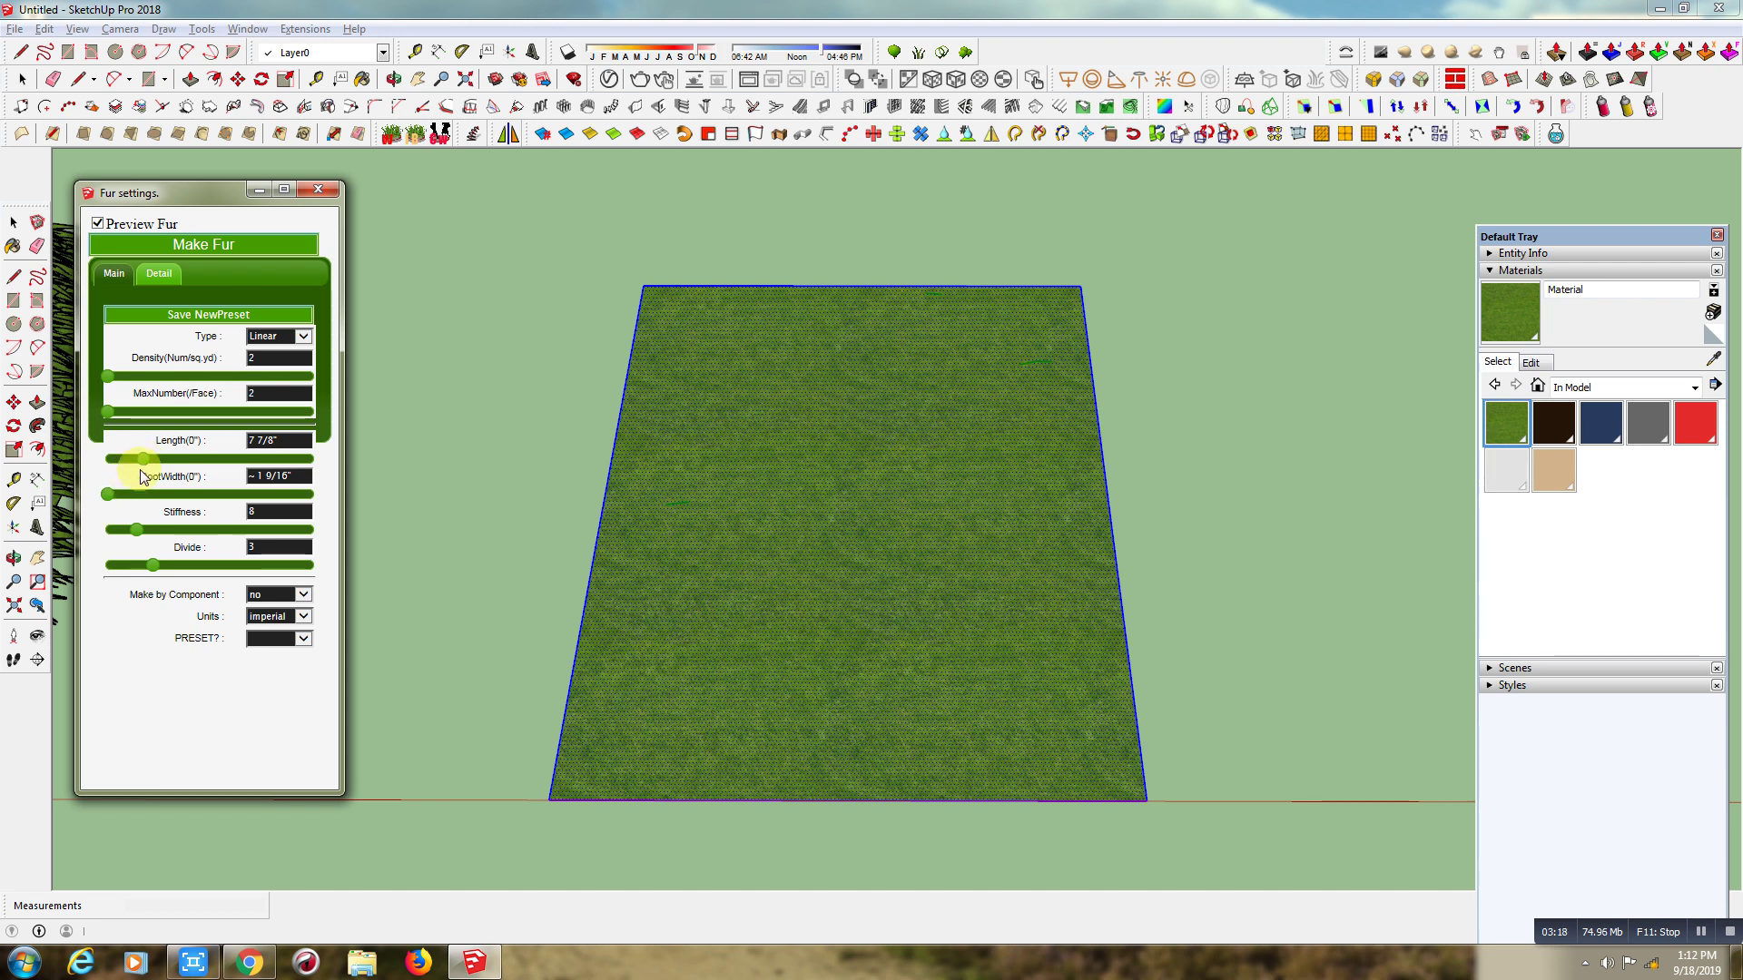
pyautogui.click(159, 273)
pyautogui.moveTo(148, 479); pyautogui.dragTo(211, 487)
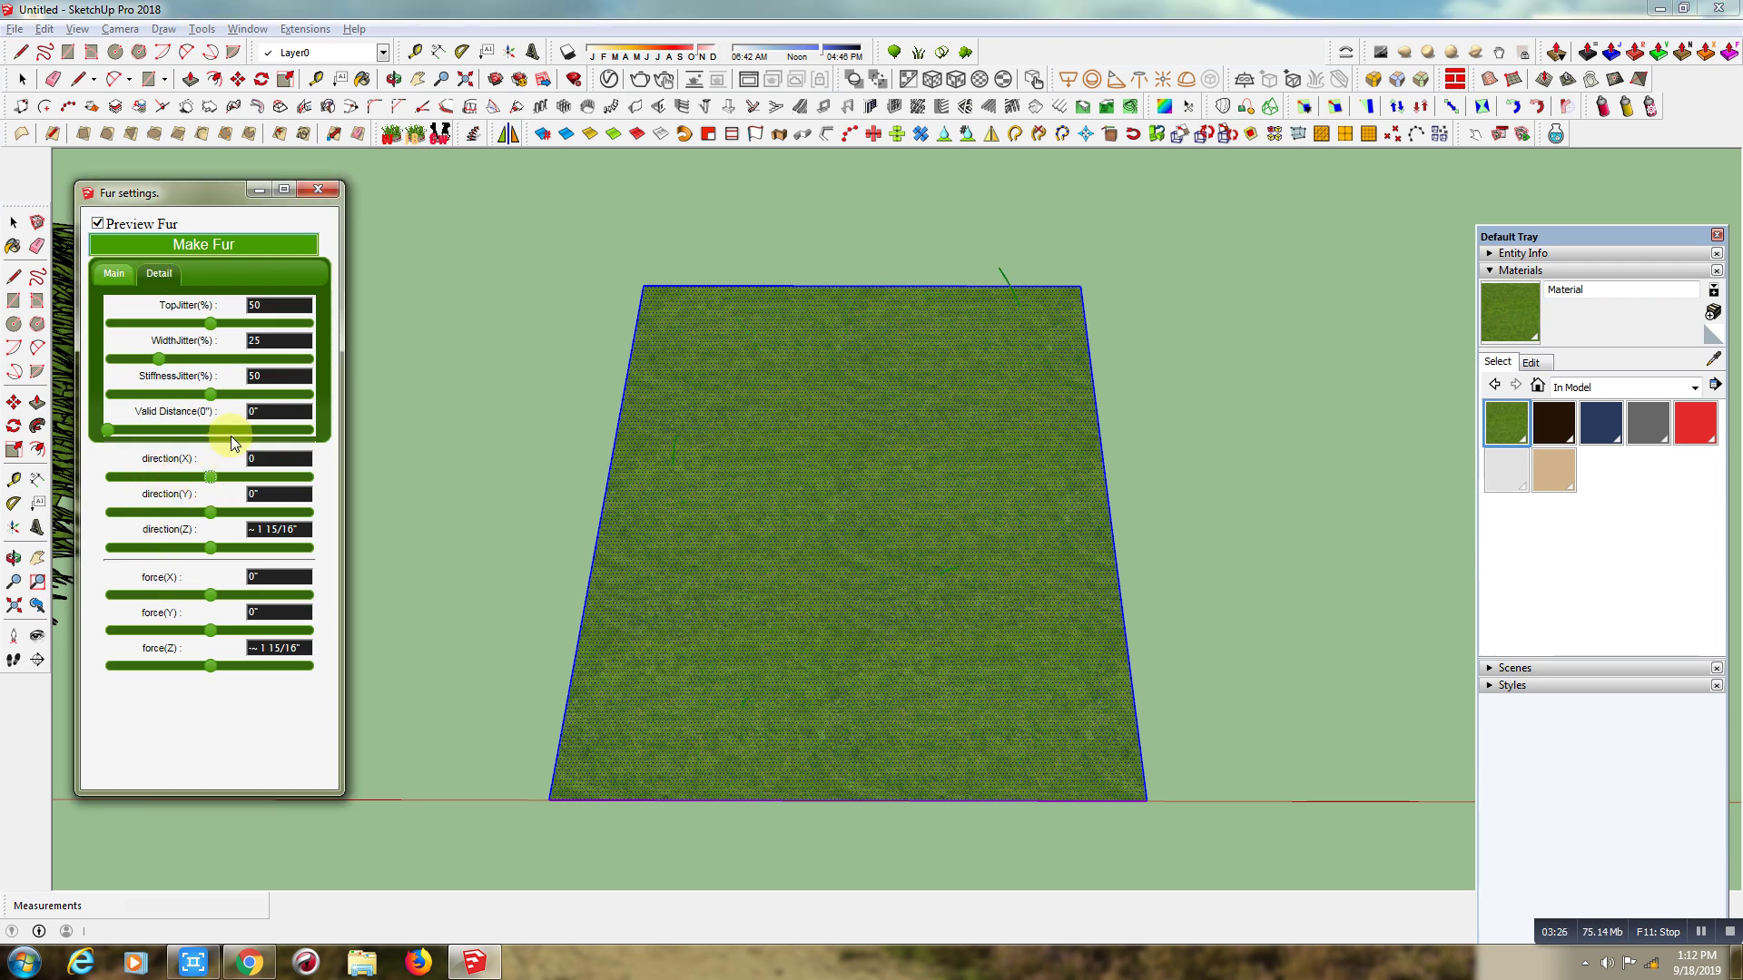
pyautogui.click(194, 245)
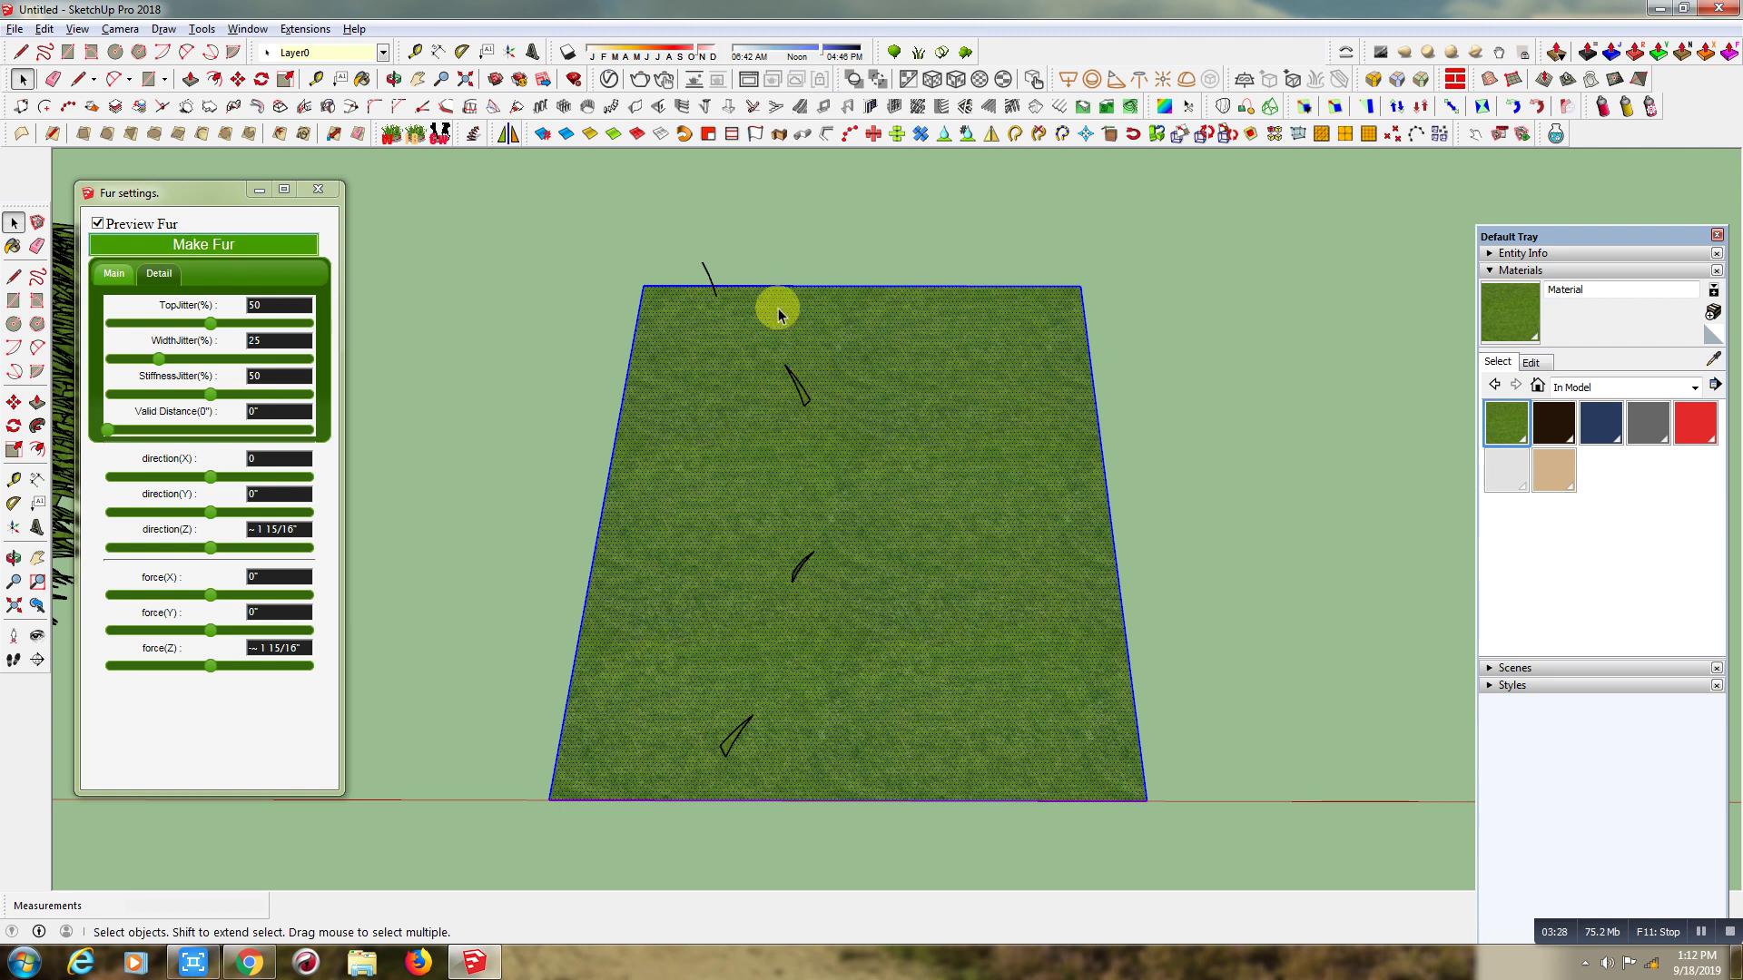
# - Set Density and MaxNumber to 300 and regenerate the grass on the copy
pyautogui.click(114, 280)
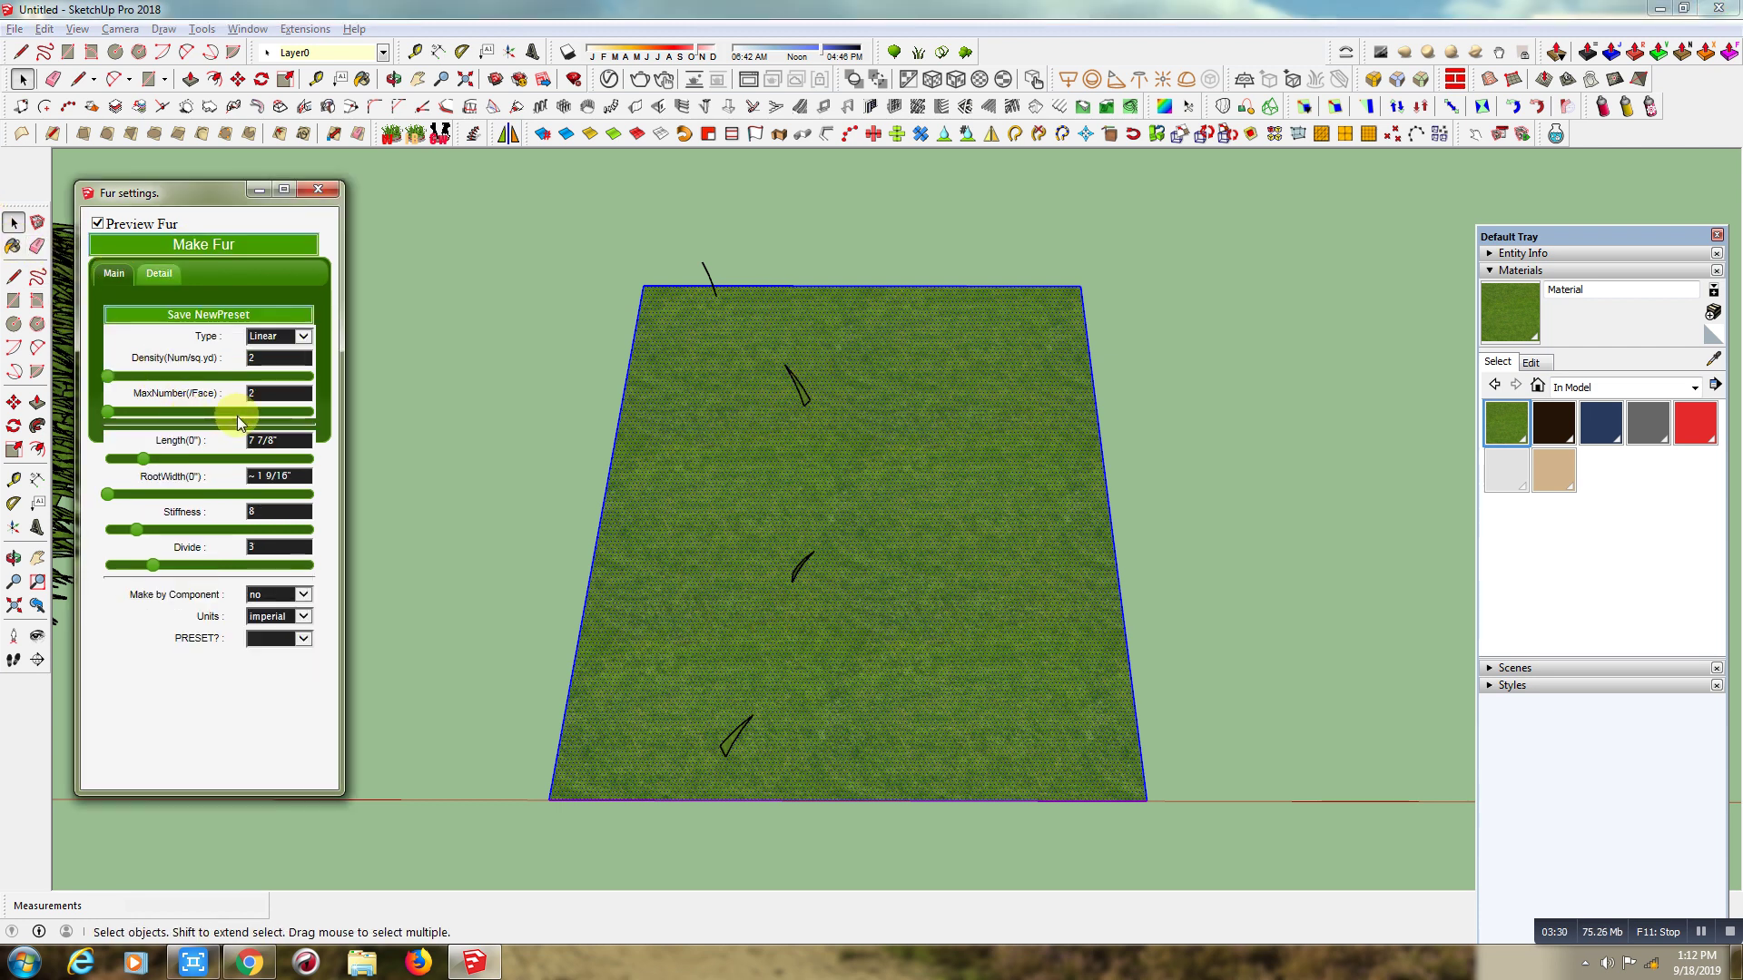
pyautogui.click(256, 389)
pyautogui.write('300')
pyautogui.click(231, 245)
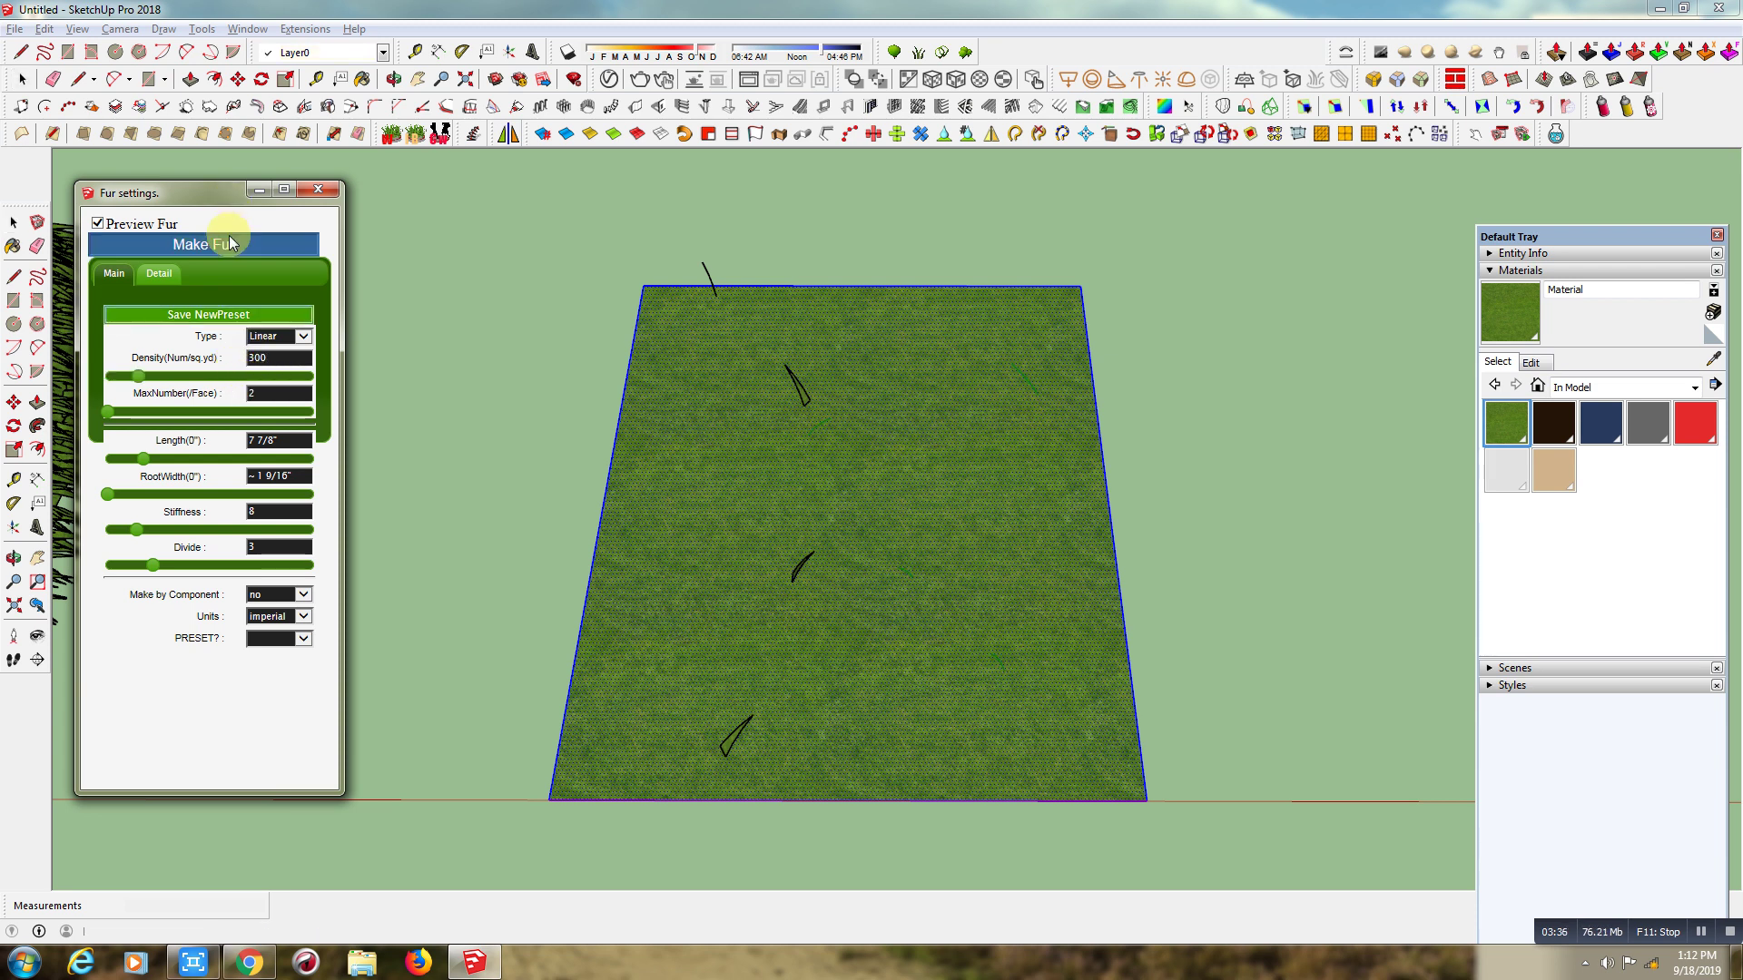
pyautogui.doubleClick(259, 393)
pyautogui.write('300')
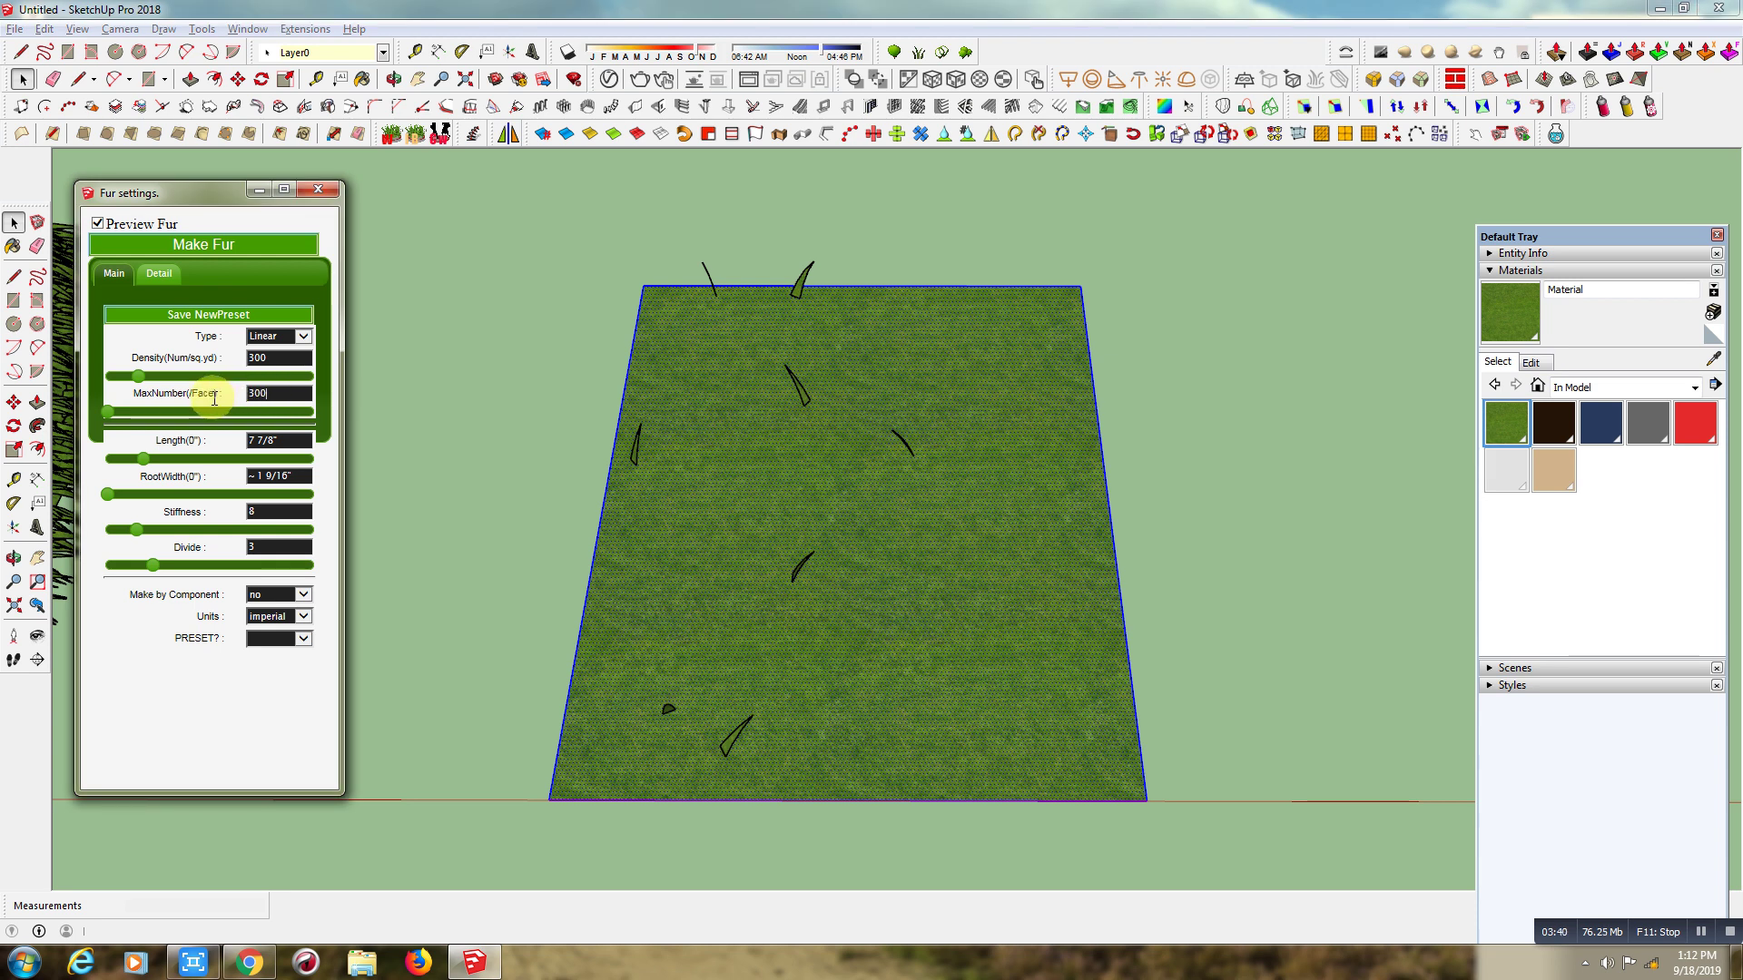
pyautogui.click(231, 247)
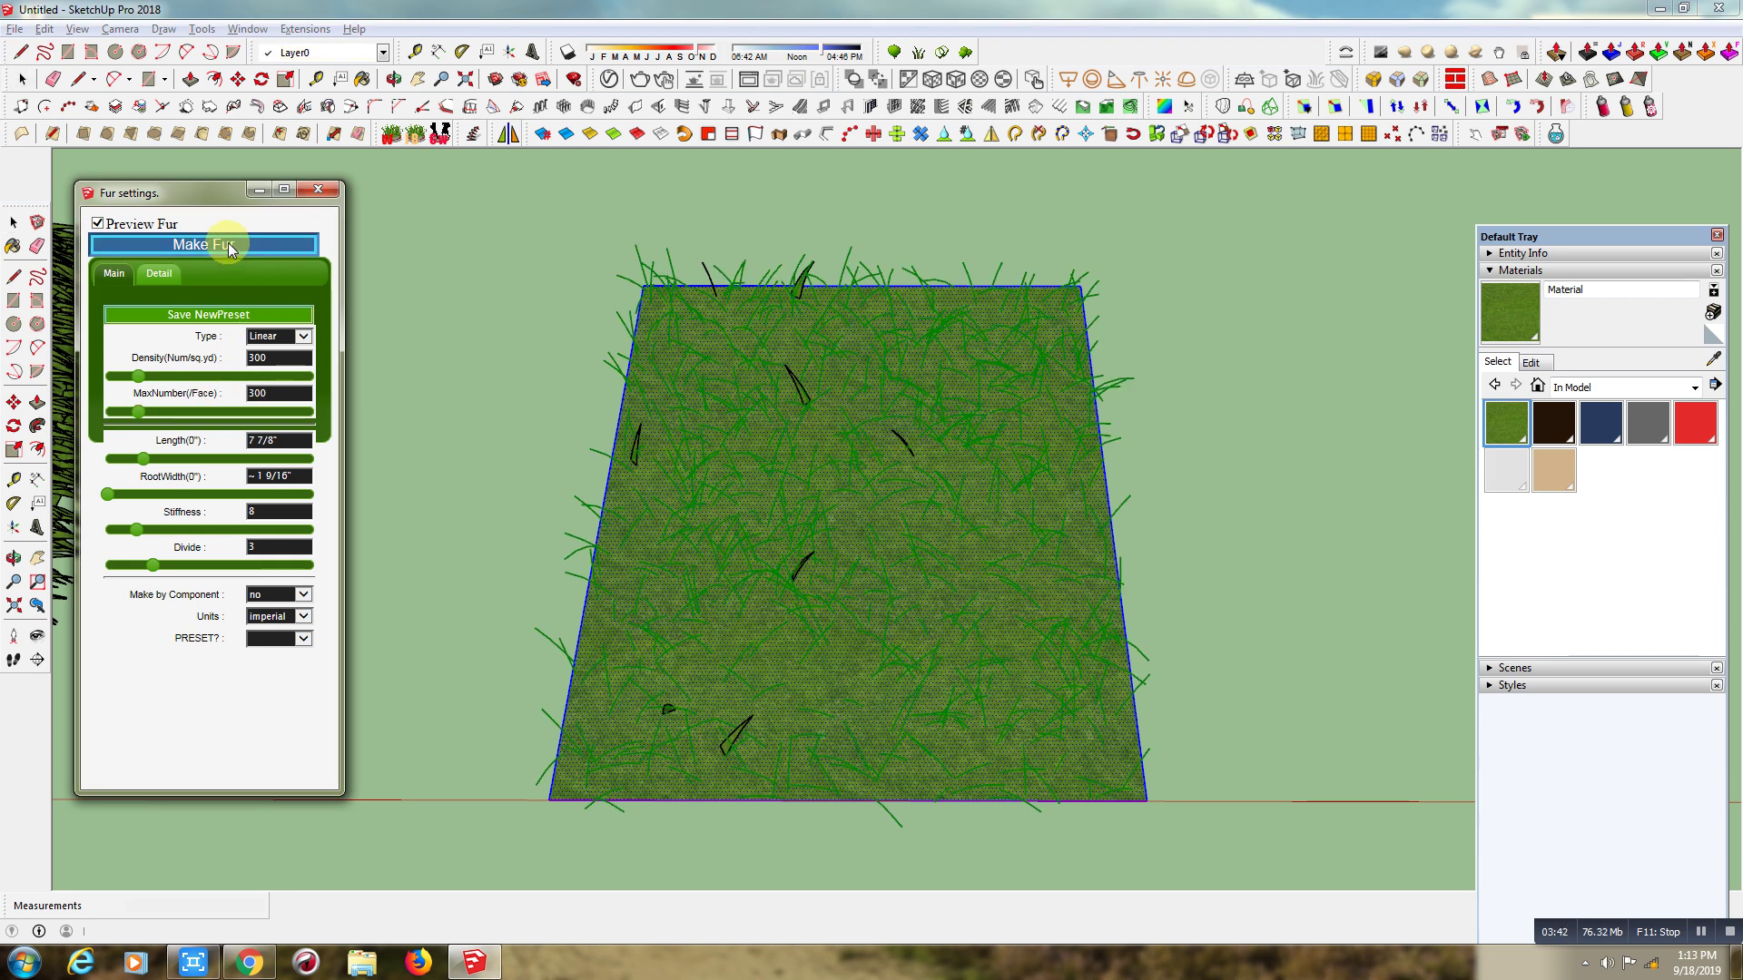
pyautogui.click(187, 244)
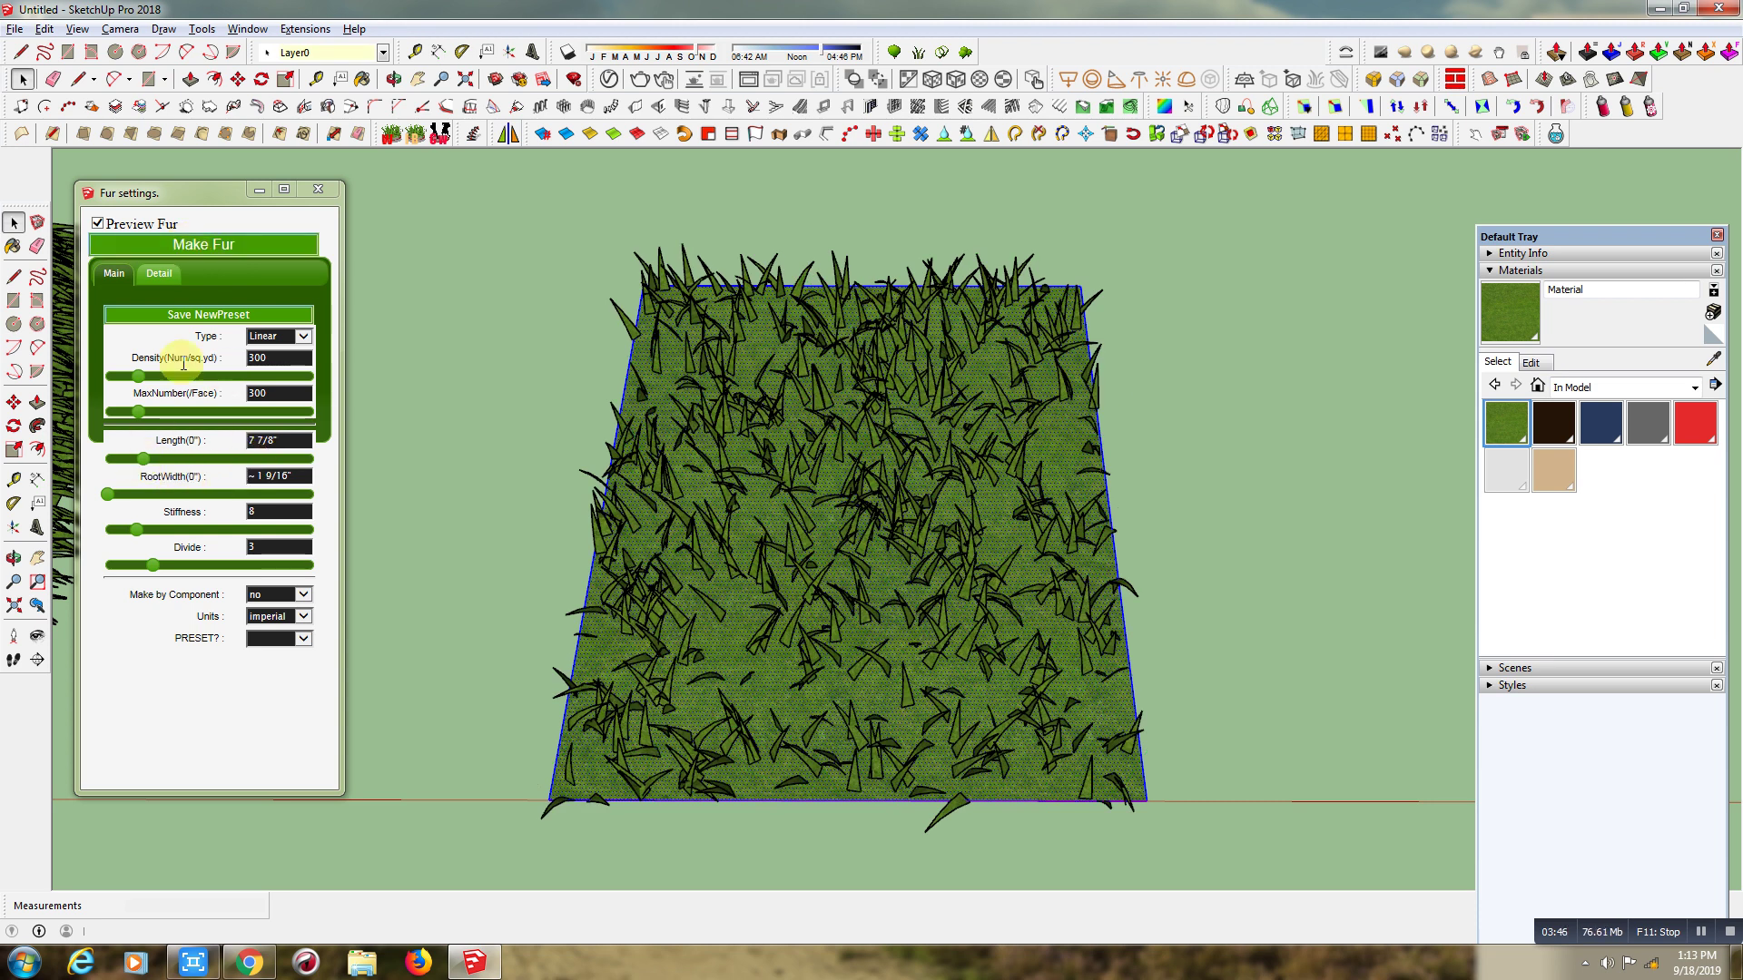
pyautogui.scroll(-3, 676, 570)
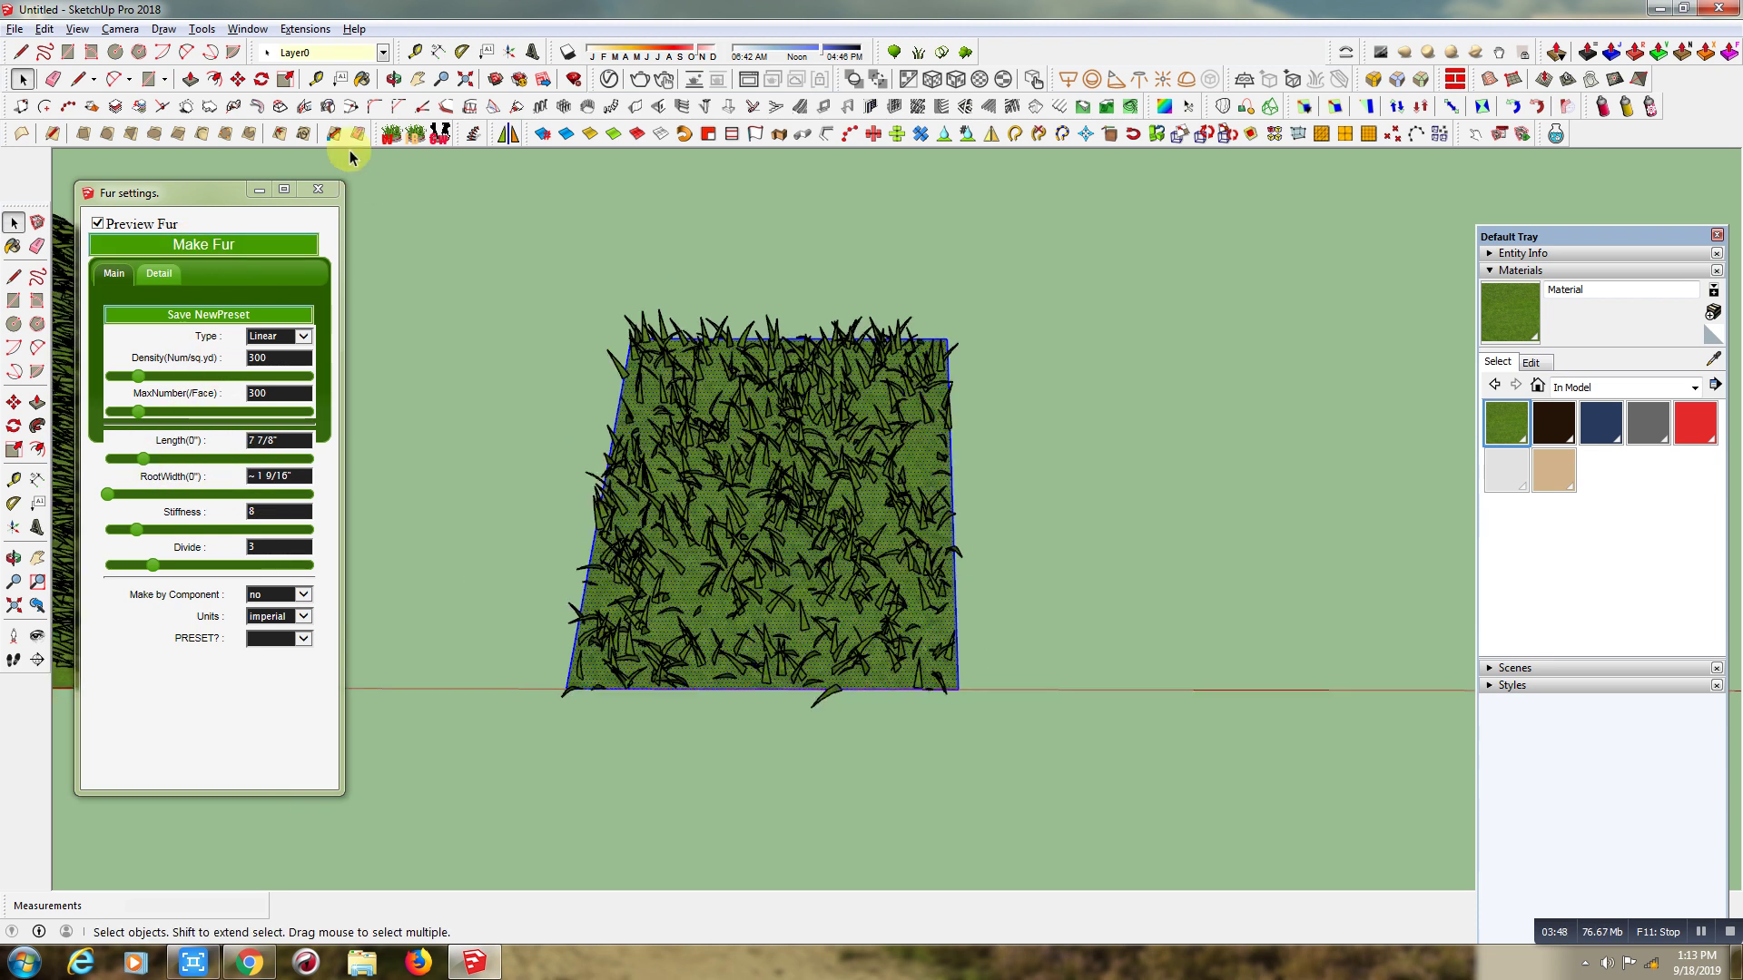
# - Copy the grass patch to the right using Move with Ctrl
pyautogui.click(238, 79)
pyautogui.scroll(-3, 371, 382)
pyautogui.press('ctrl')
pyautogui.click(635, 706)
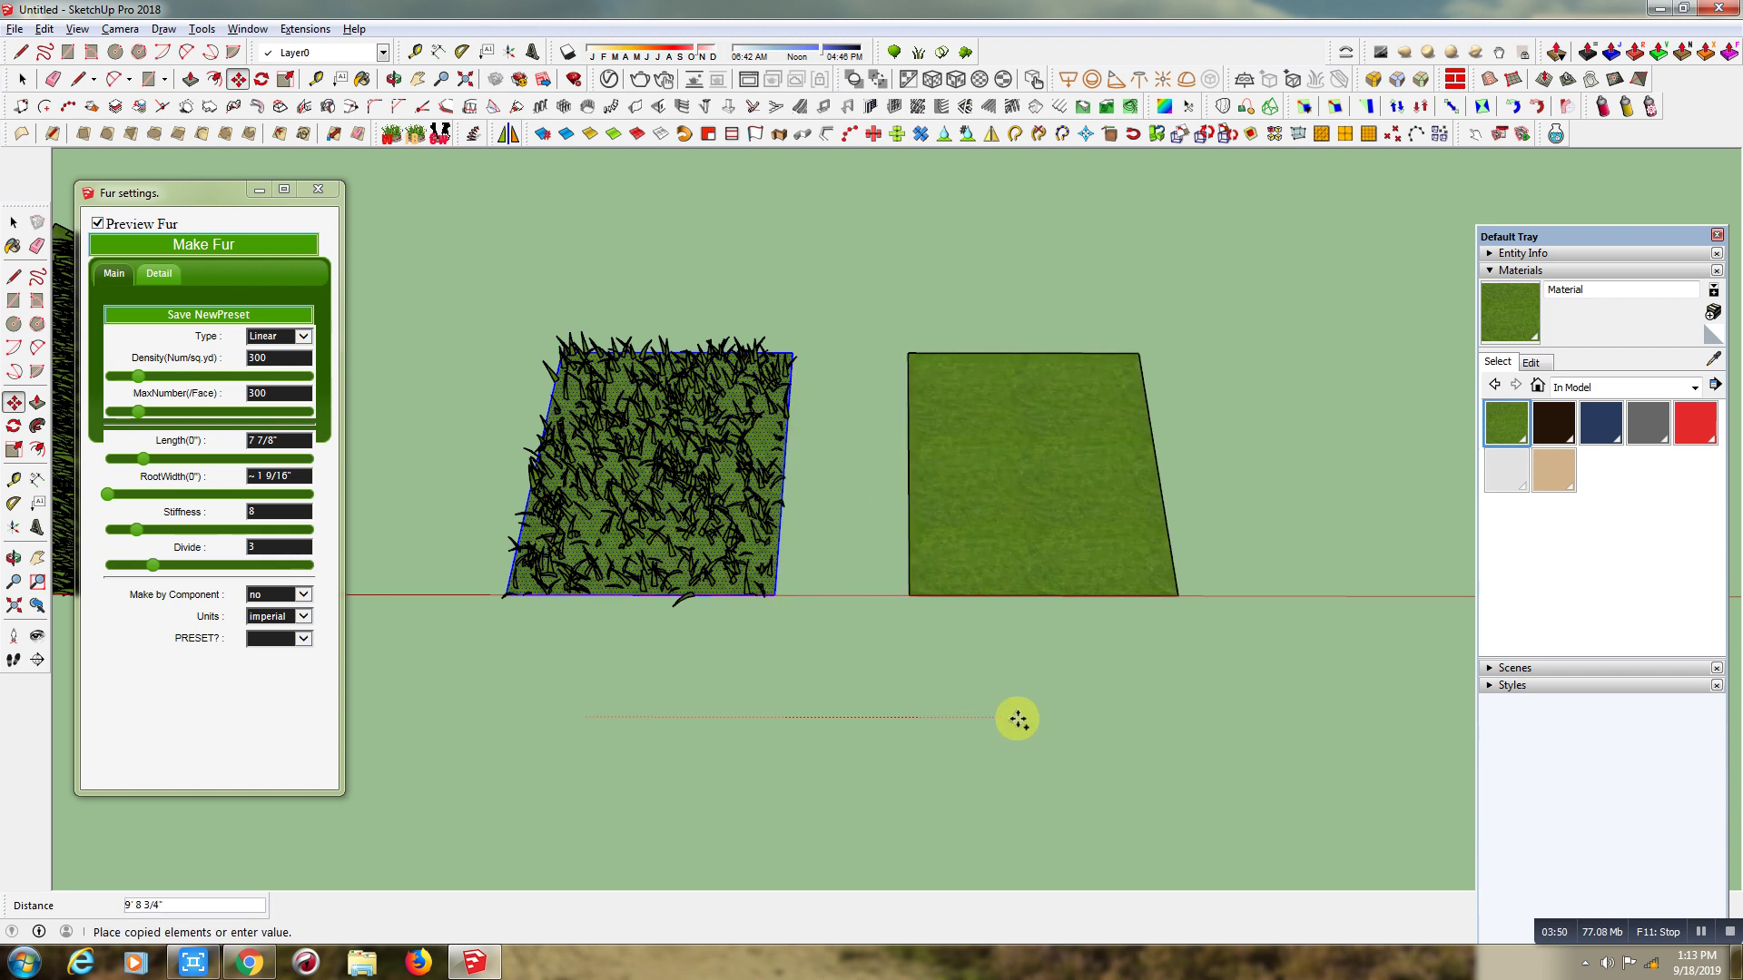
pyautogui.click(1015, 720)
pyautogui.scroll(1, 61, 444)
pyautogui.scroll(1, 63, 454)
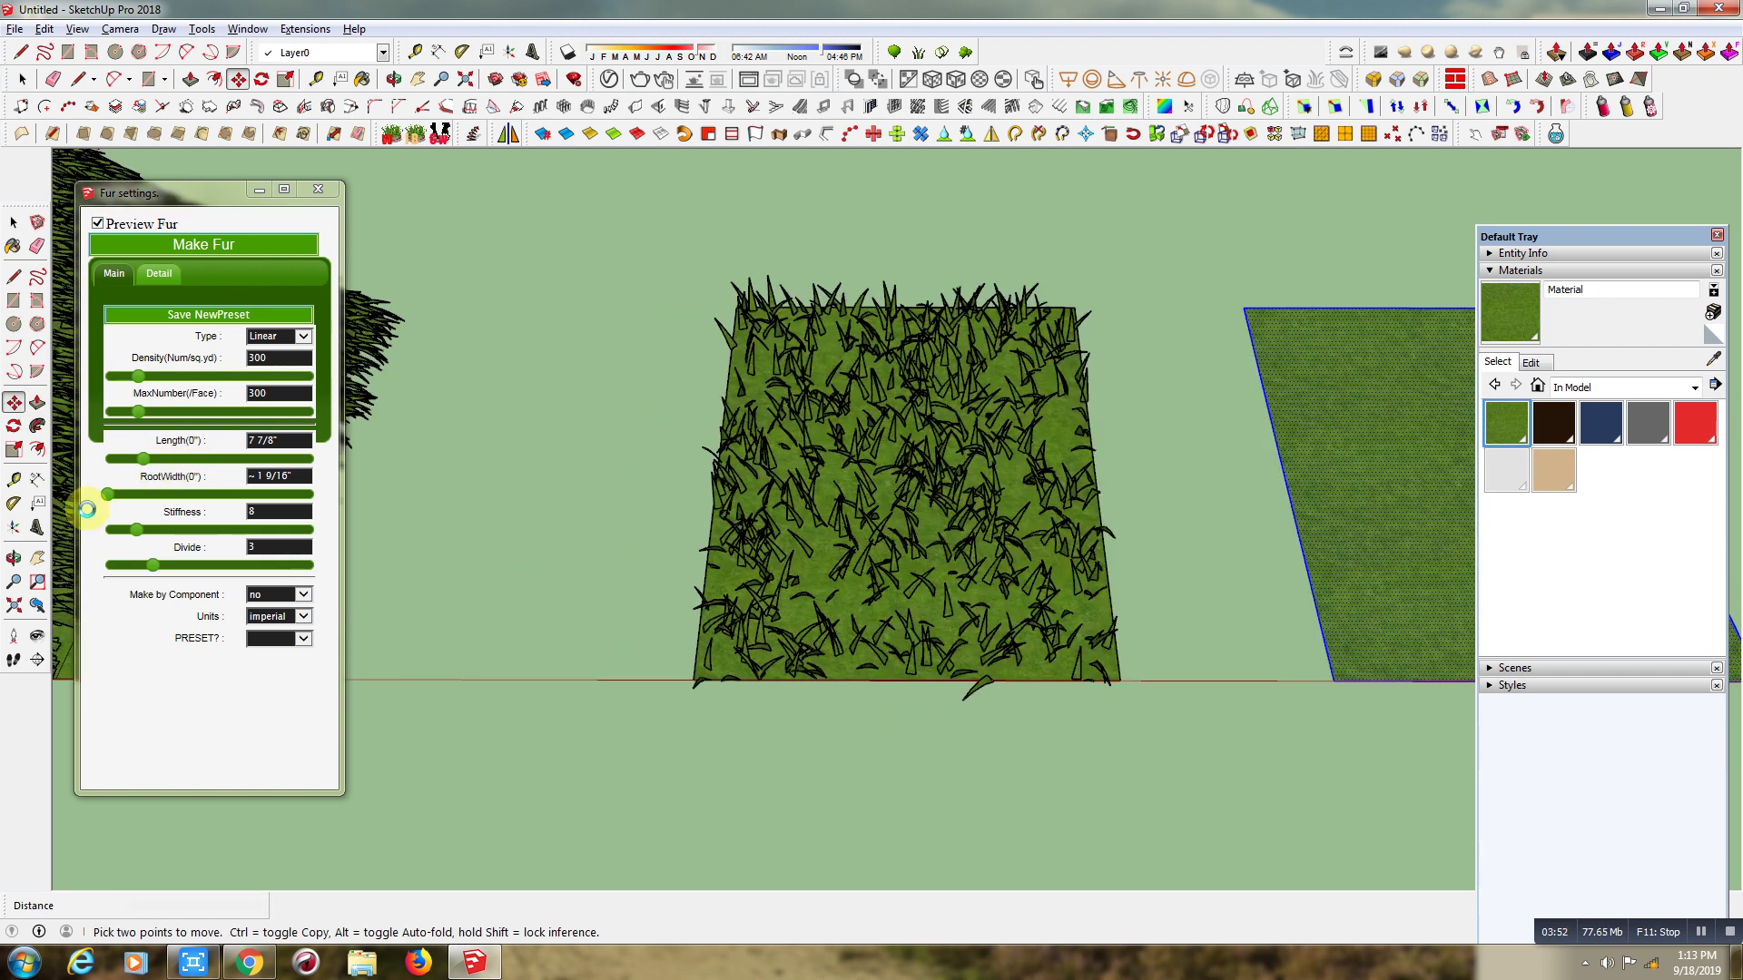
pyautogui.scroll(-1, 97, 508)
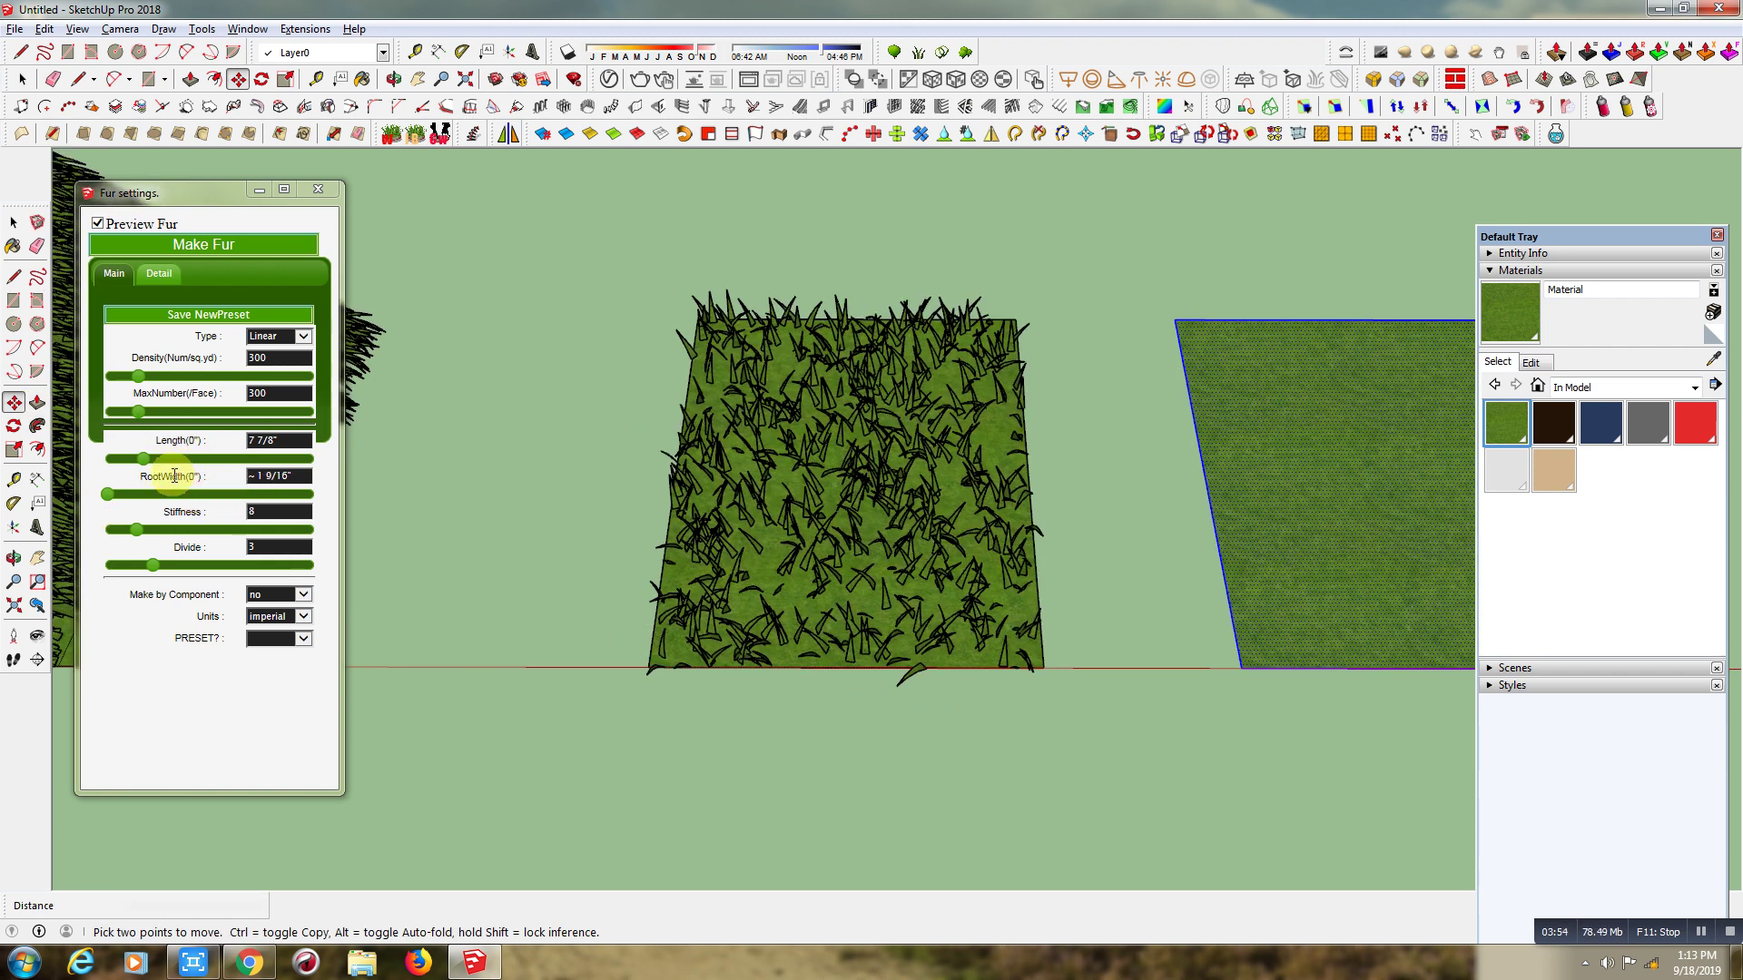
# - Make the grass blades much longer and pan the right-hand rectangle to the centre
pyautogui.moveTo(150, 467); pyautogui.dragTo(249, 460)
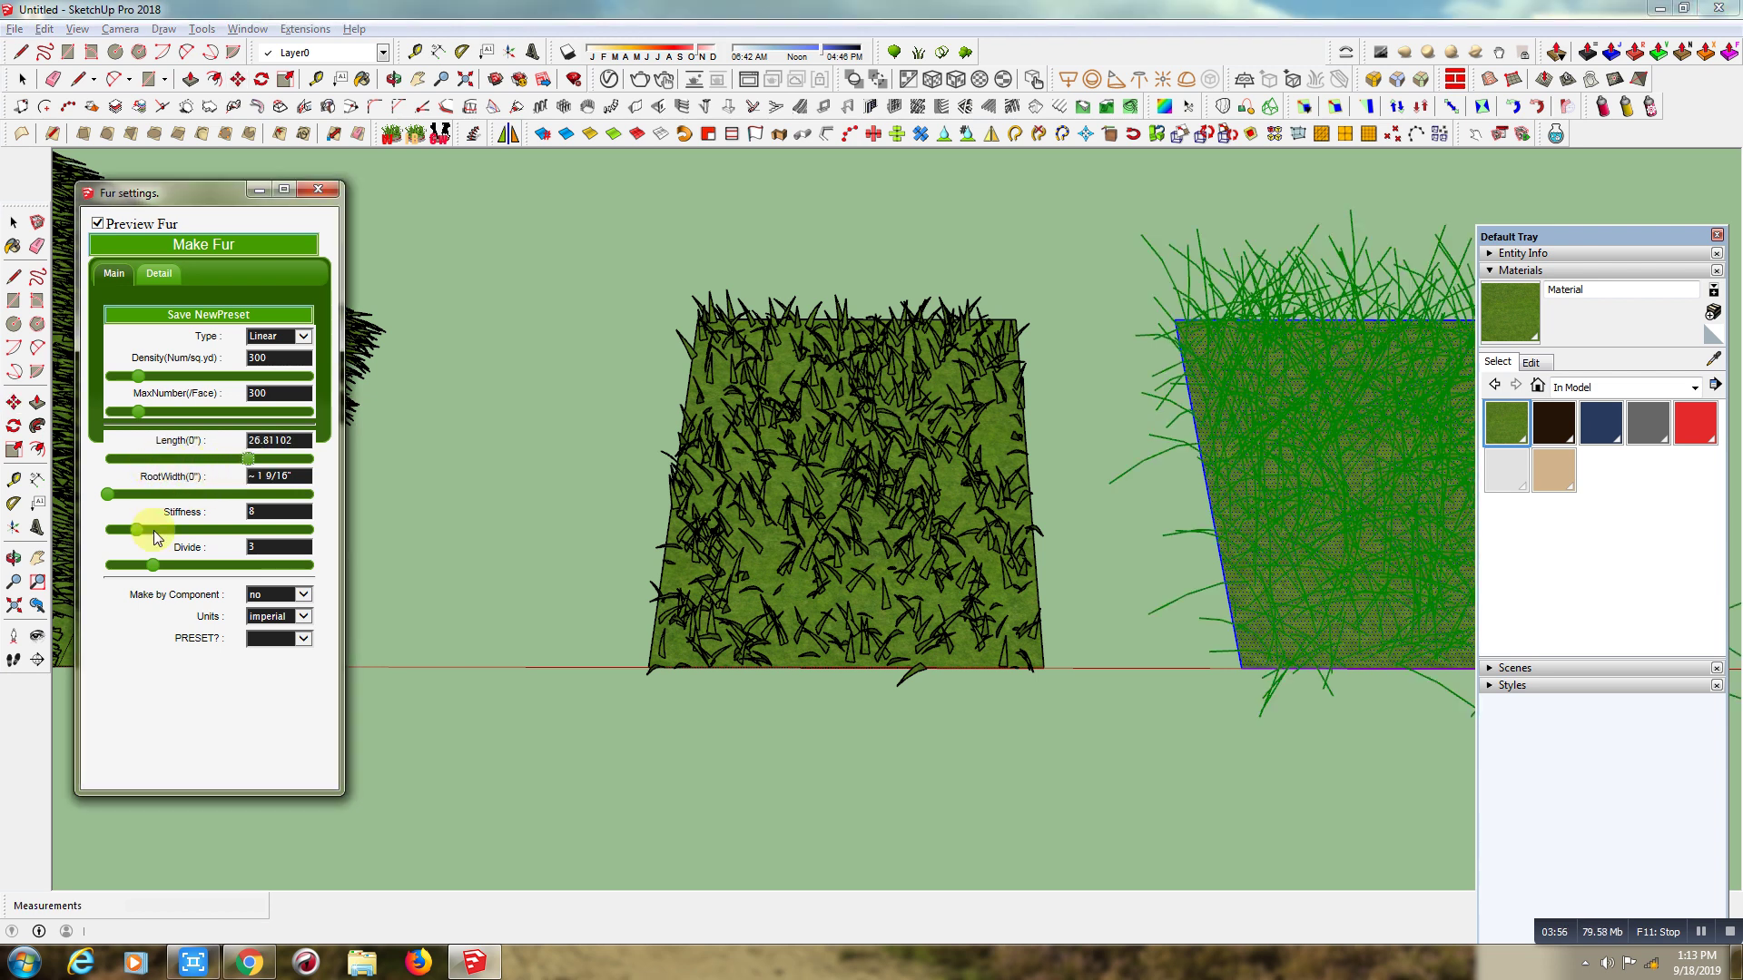
pyautogui.click(417, 79)
pyautogui.moveTo(1274, 529); pyautogui.dragTo(778, 502)
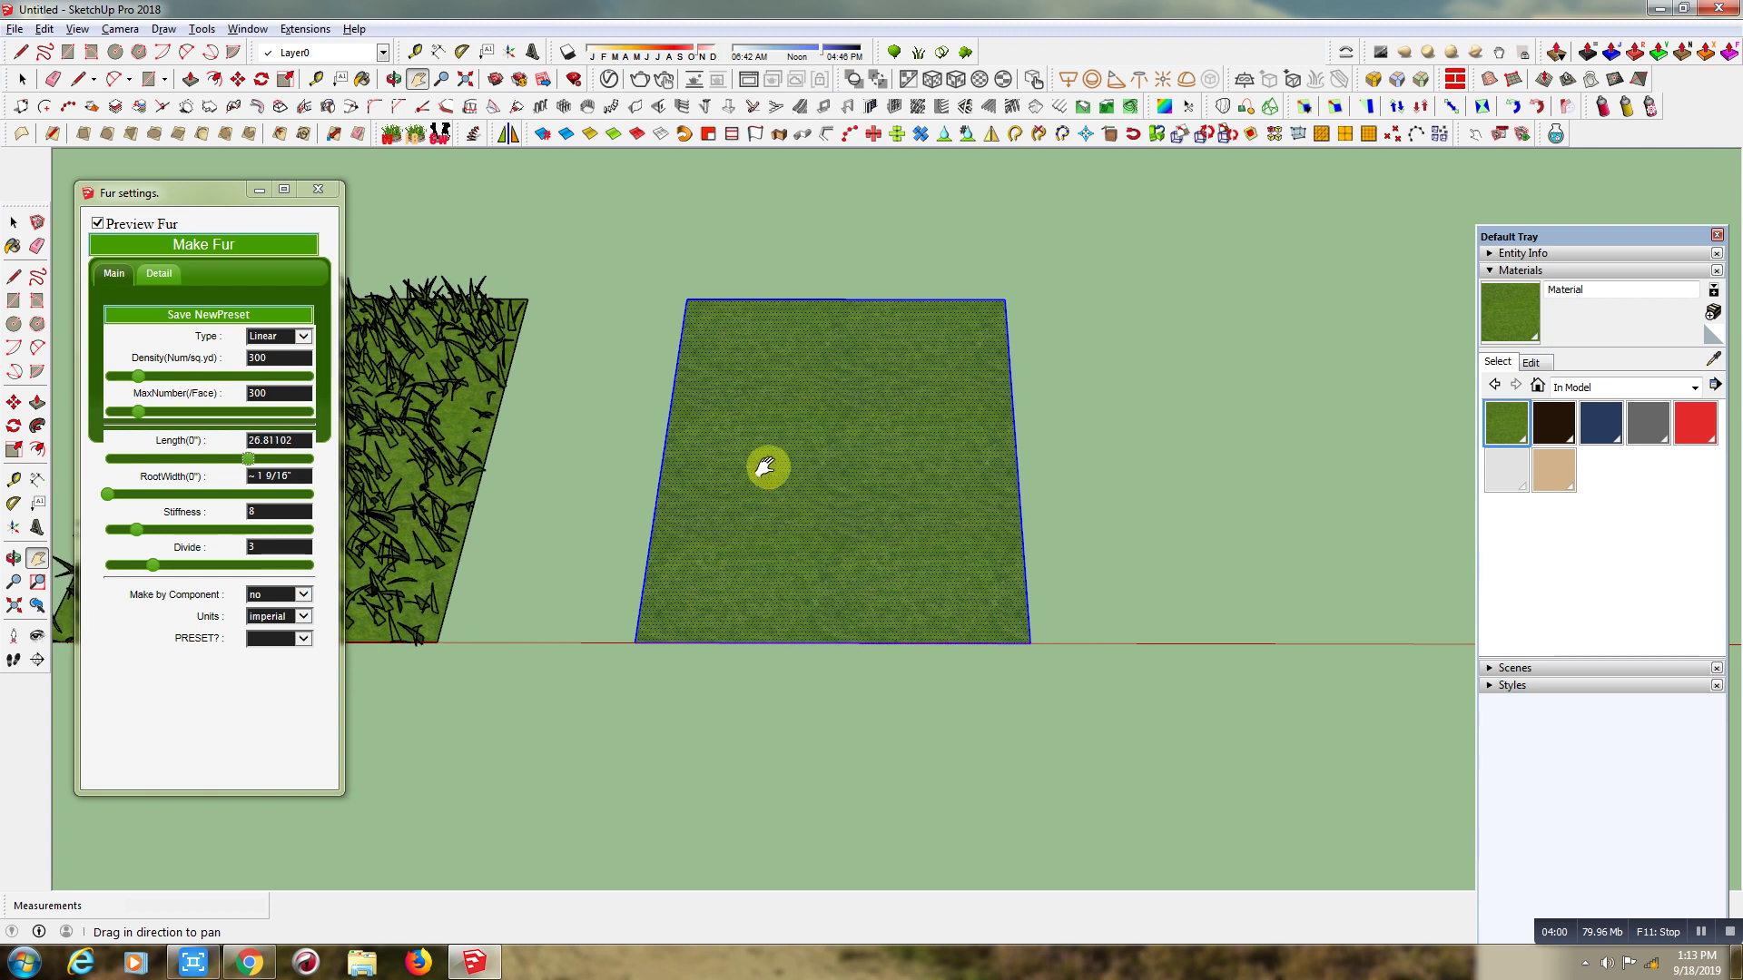
pyautogui.scroll(3, 856, 490)
pyautogui.rightClick(873, 496)
pyautogui.click(875, 502)
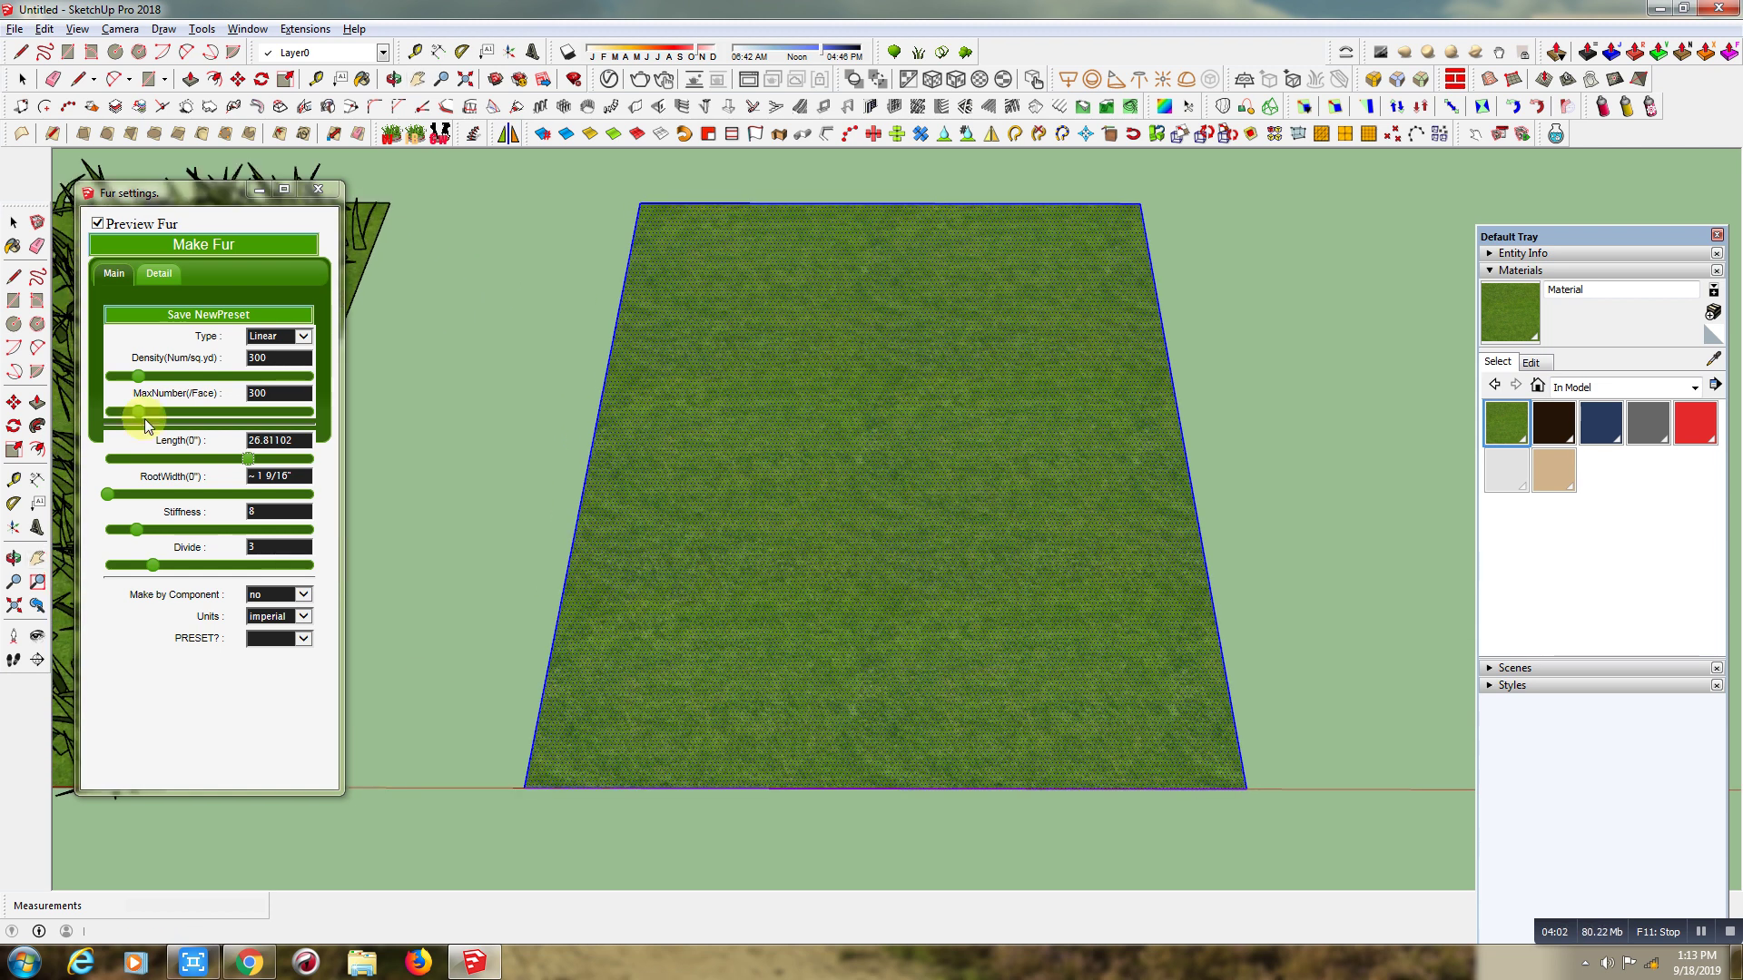
# - Shorten the blade length slightly to 25.63 and make the fur into real grass geometry
pyautogui.moveTo(251, 459); pyautogui.dragTo(244, 460)
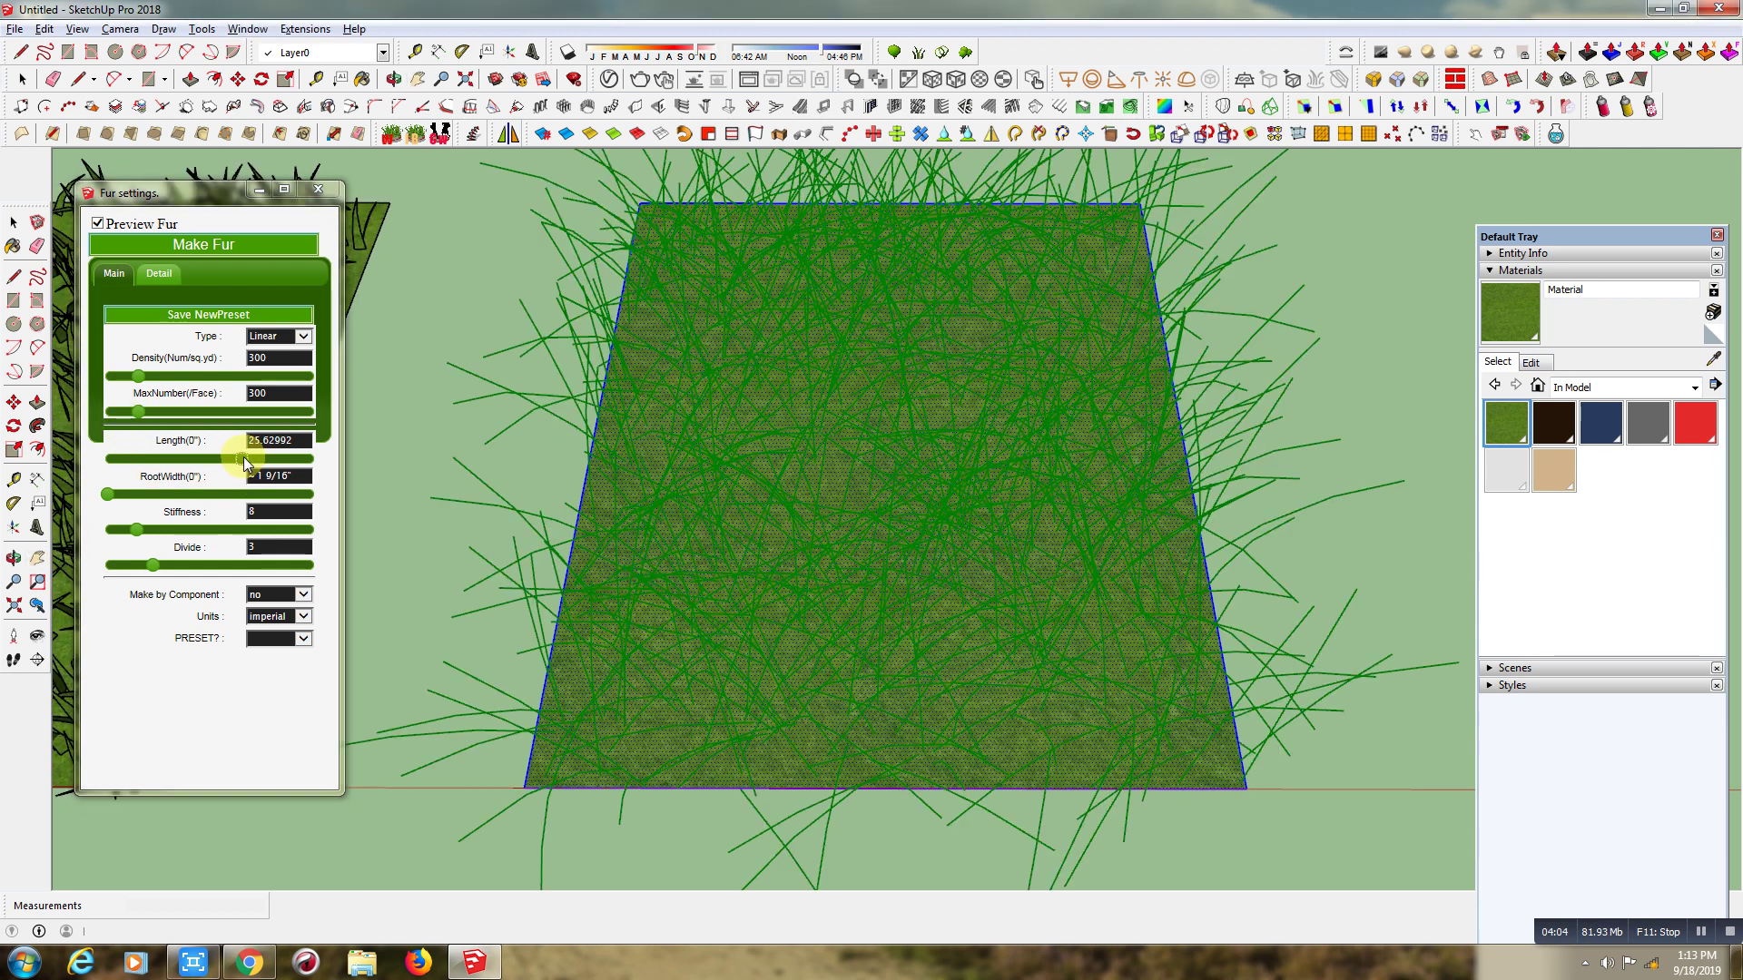
pyautogui.click(204, 244)
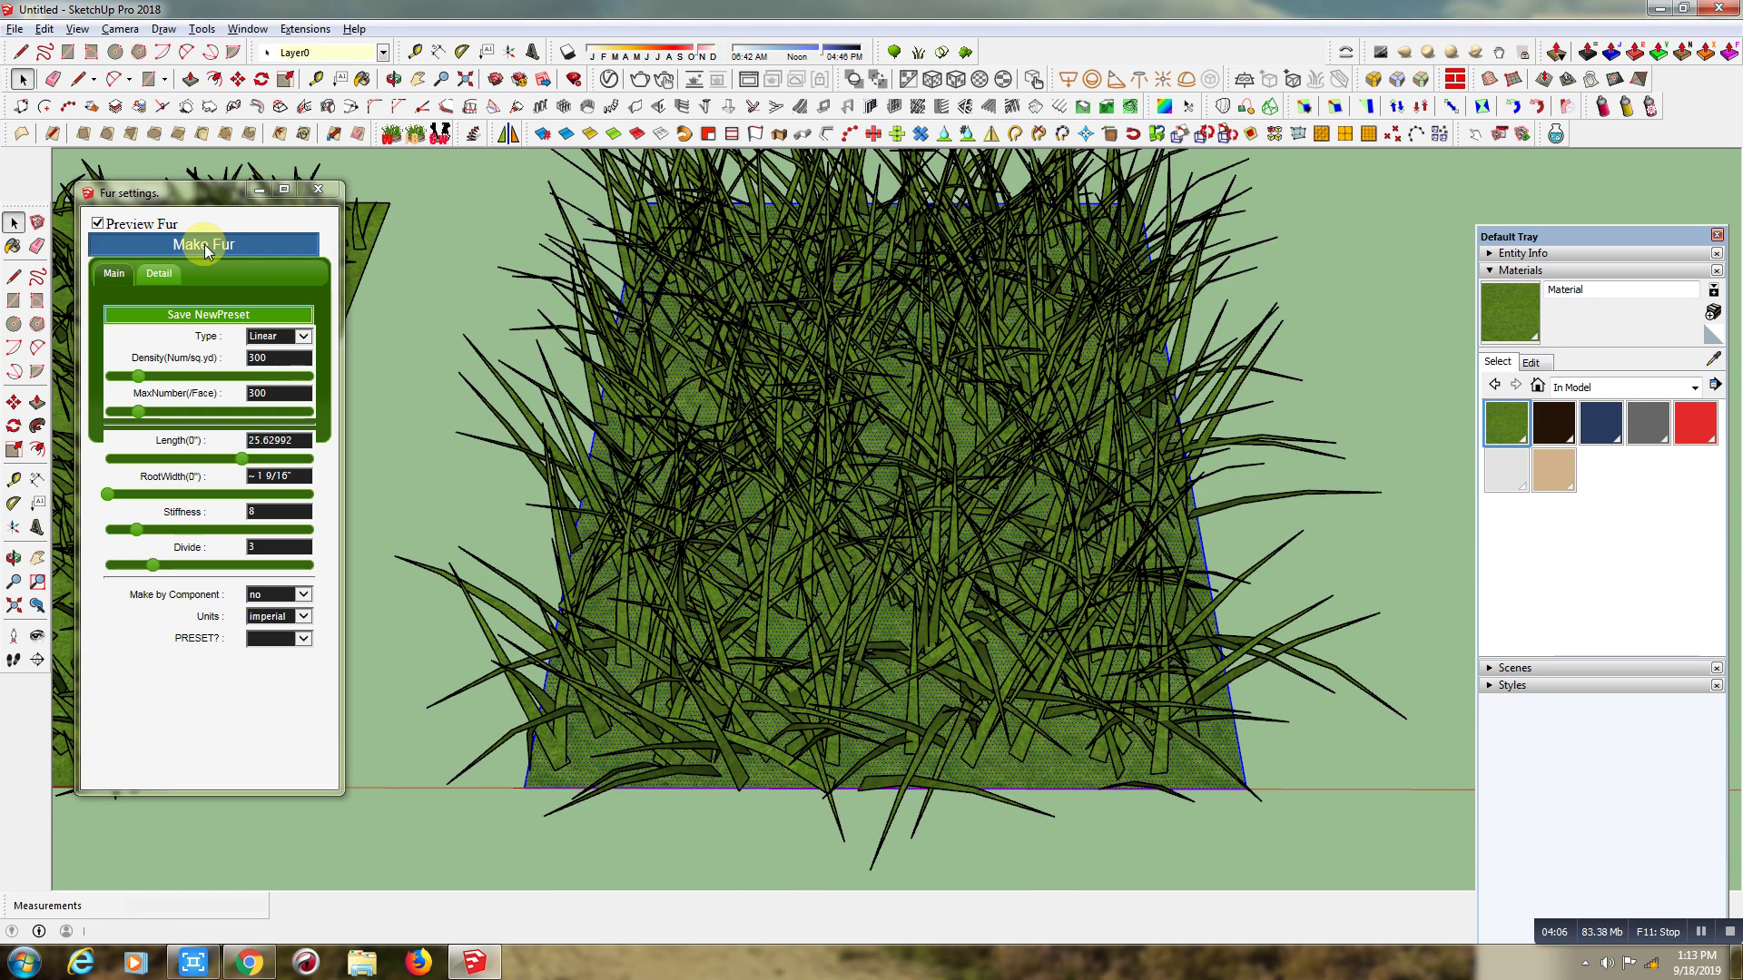
pyautogui.scroll(-2, 759, 505)
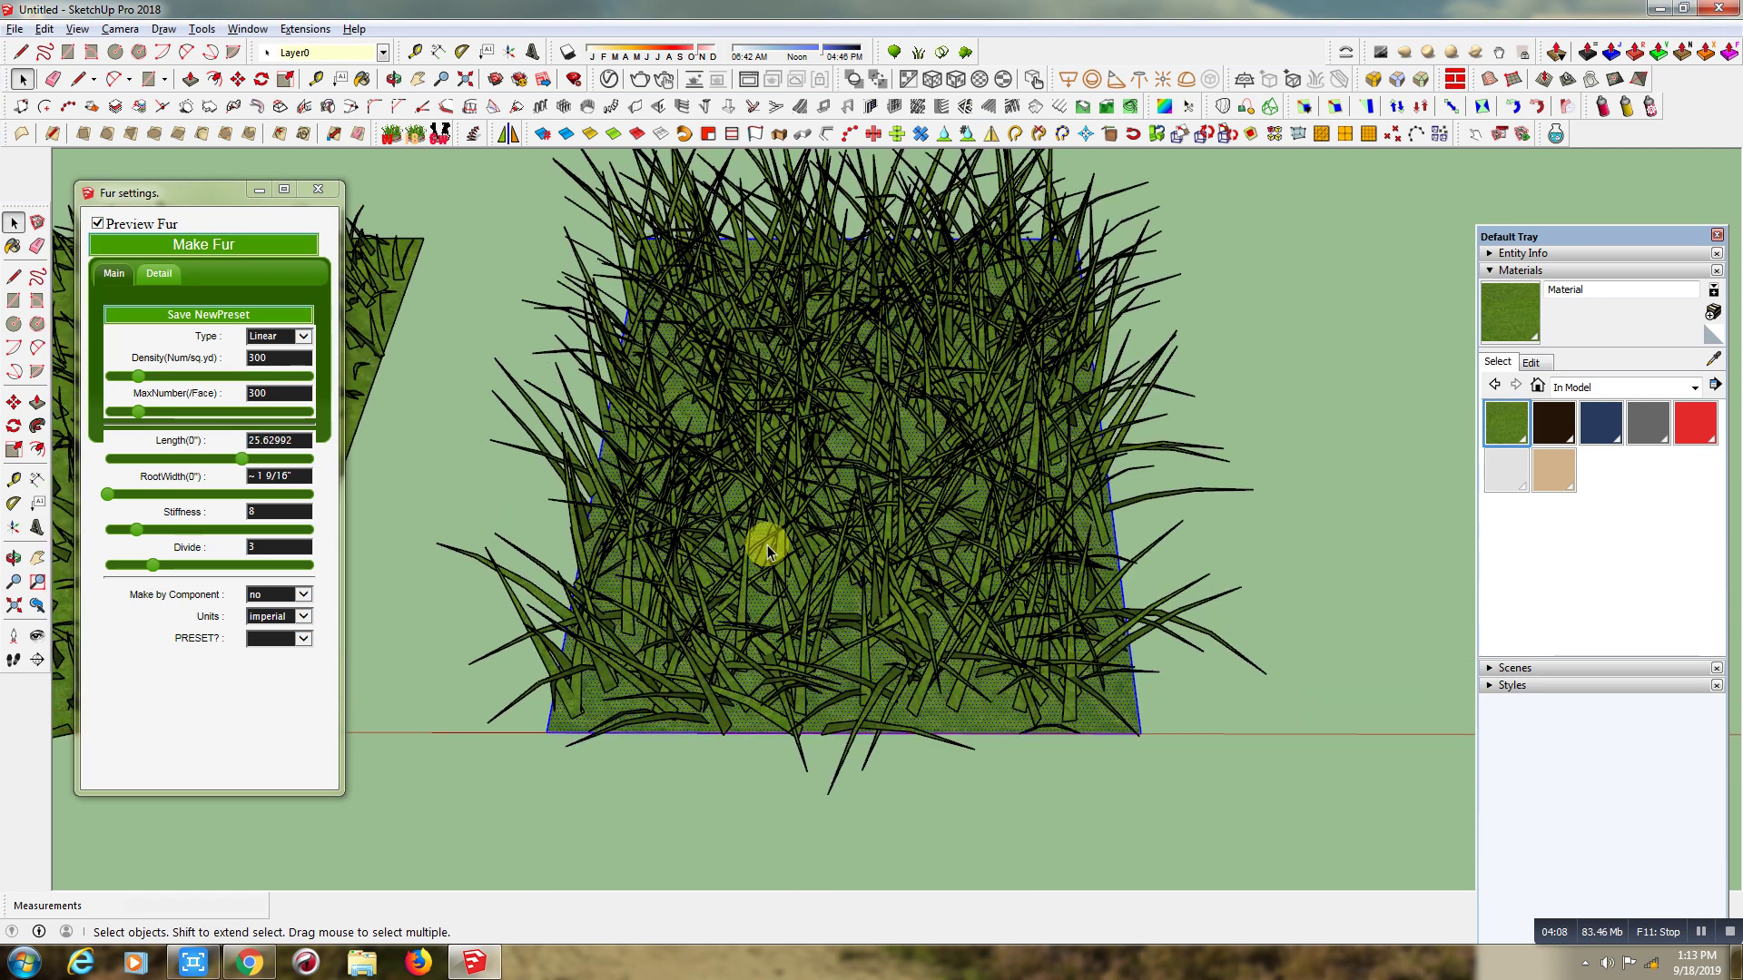
pyautogui.scroll(-2, 767, 551)
pyautogui.scroll(-2, 617, 562)
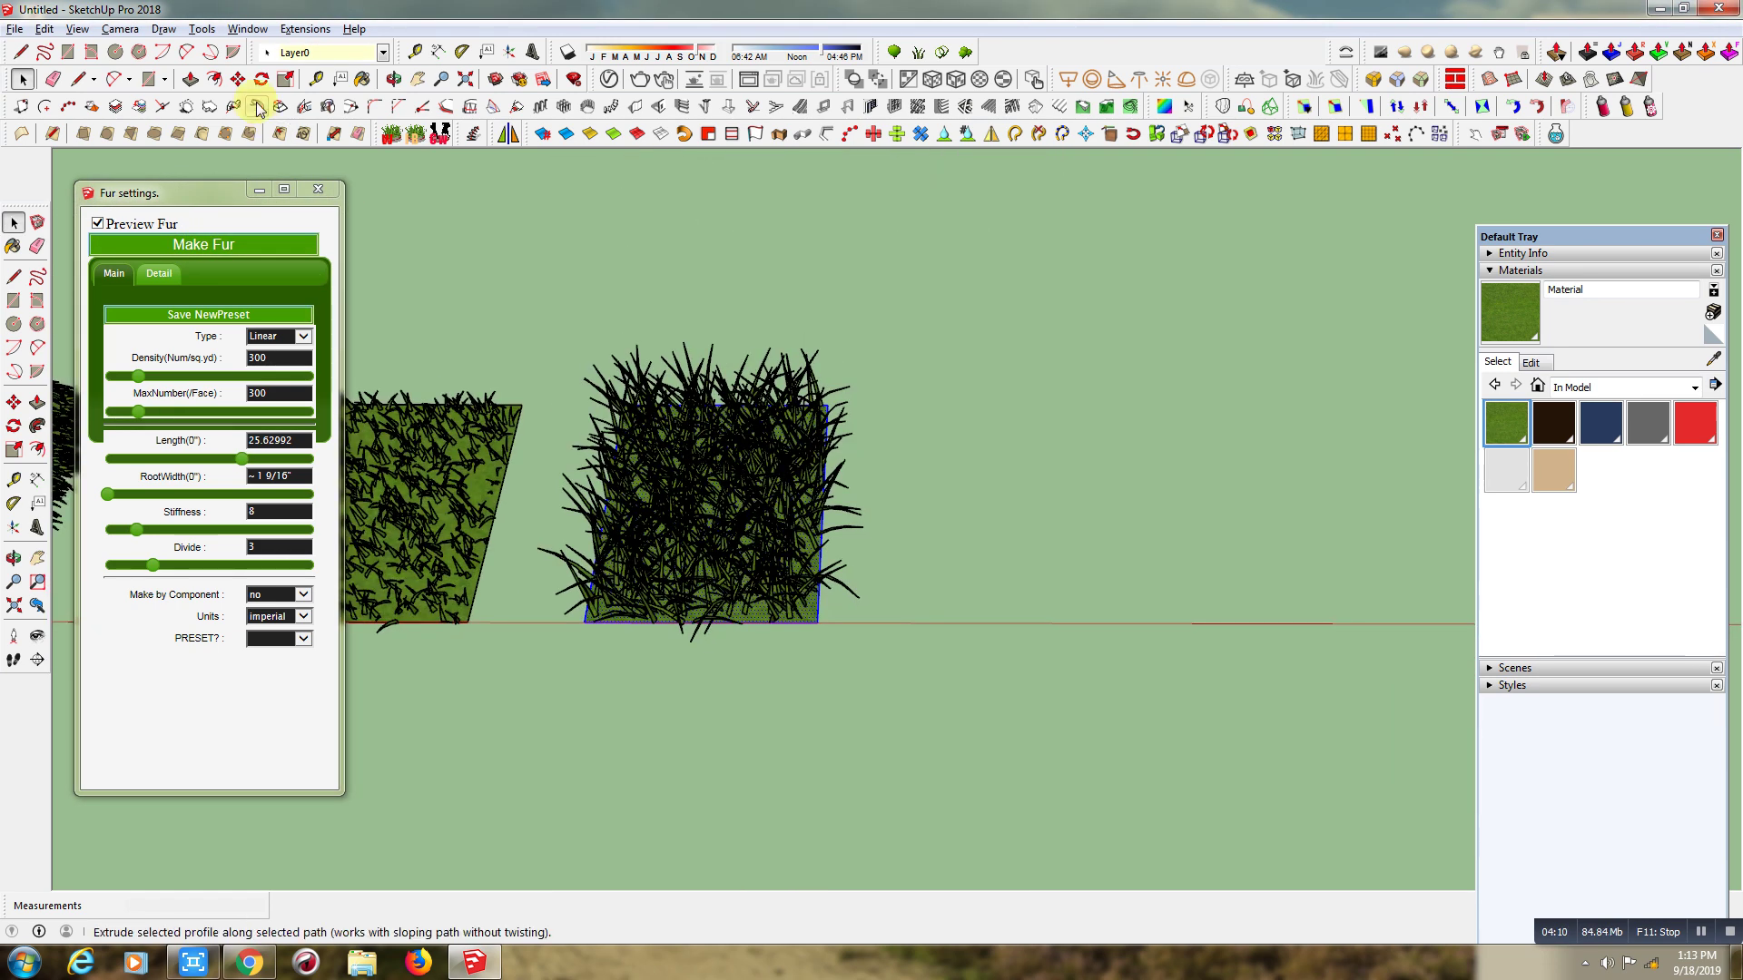
# - Copy the green square to the right of the patches using Move with Ctrl
pyautogui.click(238, 80)
pyautogui.press('ctrl')
pyautogui.click(701, 711)
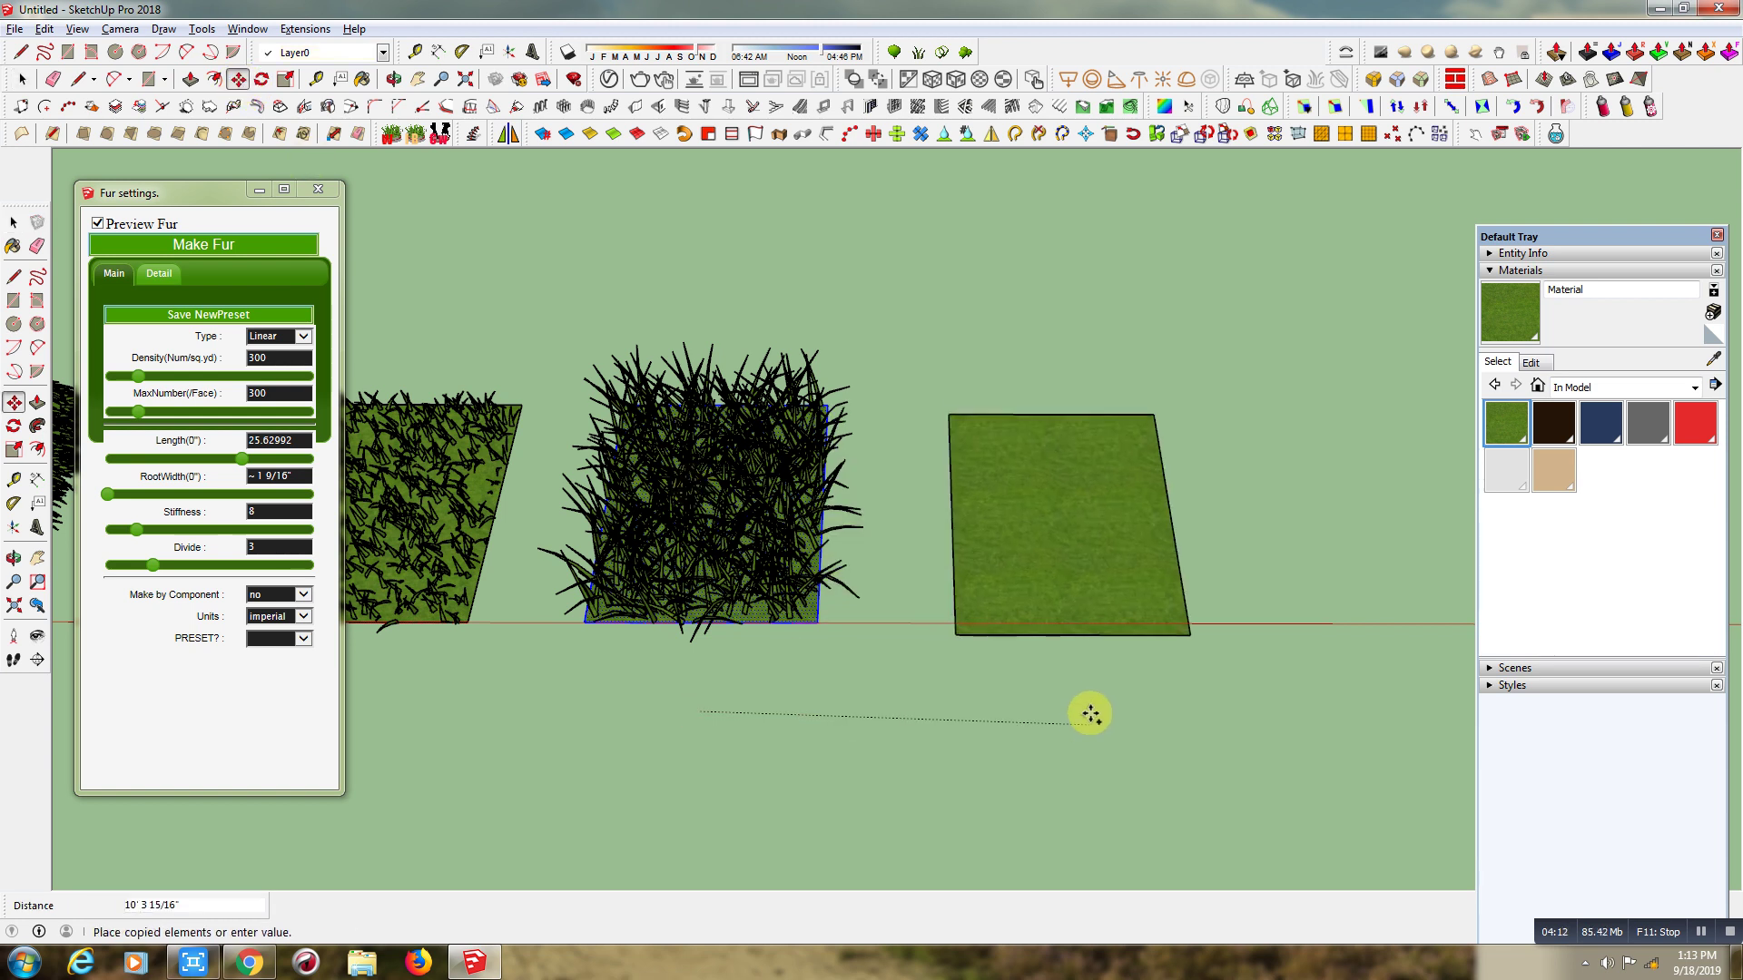
pyautogui.click(1093, 707)
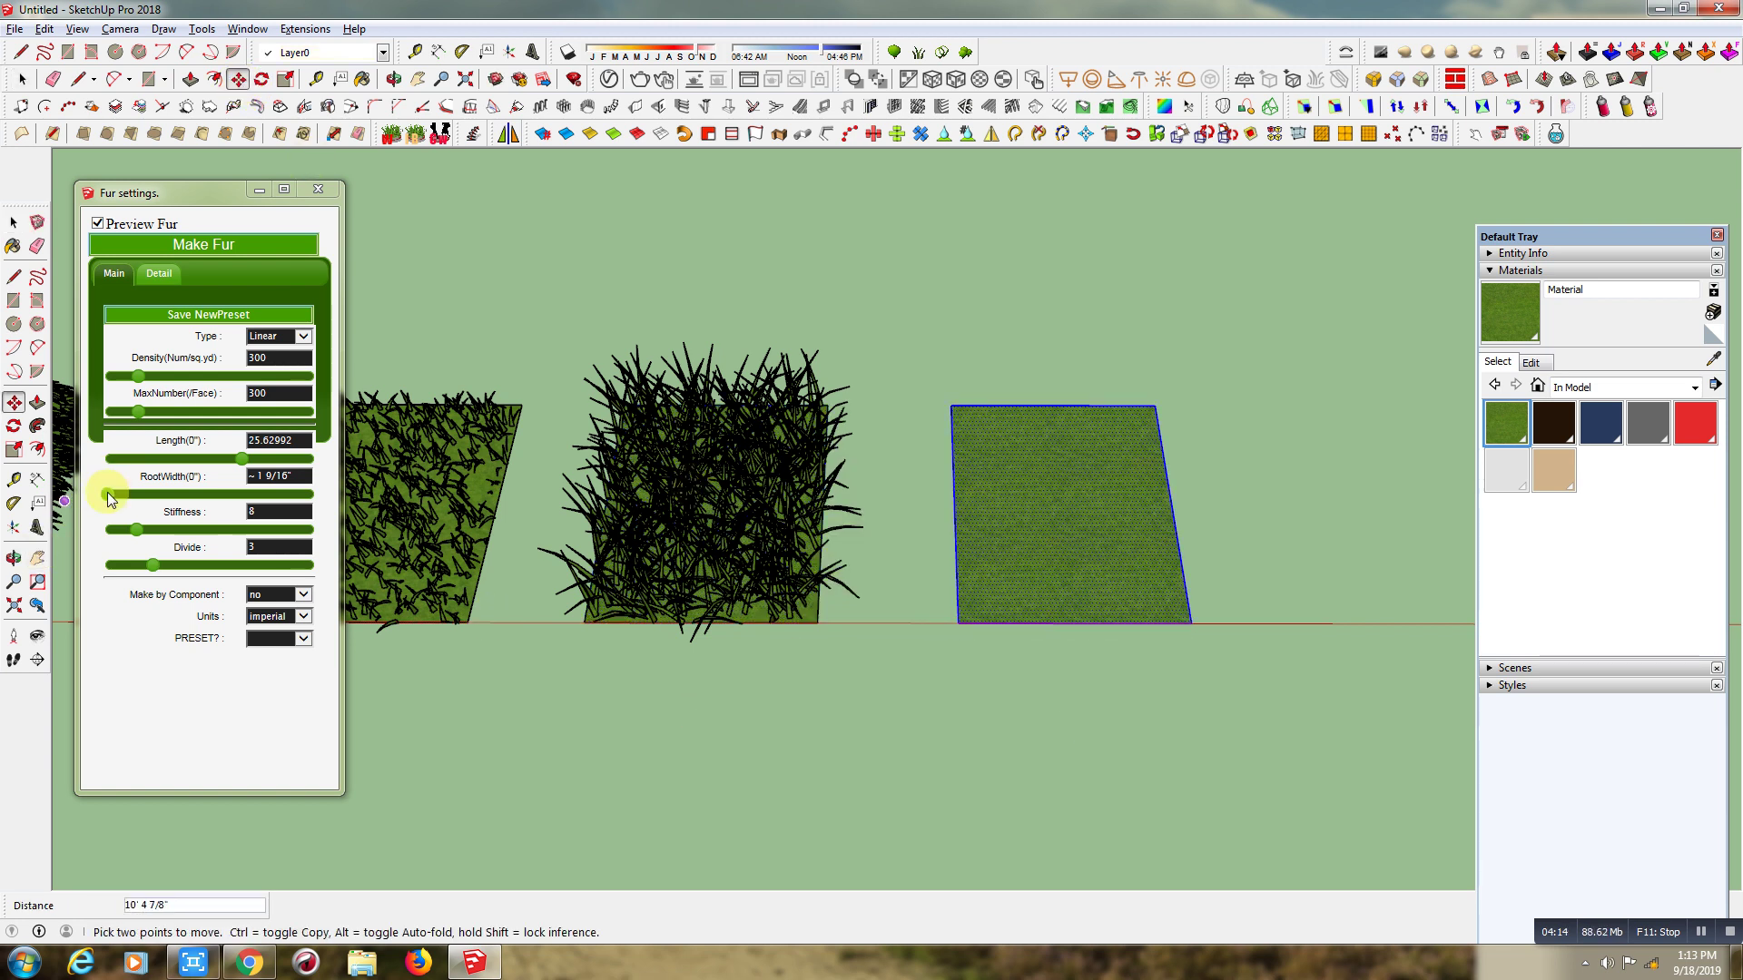
# - Raise RootWidth to 15.98 and generate broad, leaf-shaped grass on the copied square
pyautogui.moveTo(108, 494)
pyautogui.mouseDown()
pyautogui.moveTo(296, 514)
pyautogui.moveTo(274, 520)
pyautogui.mouseUp()
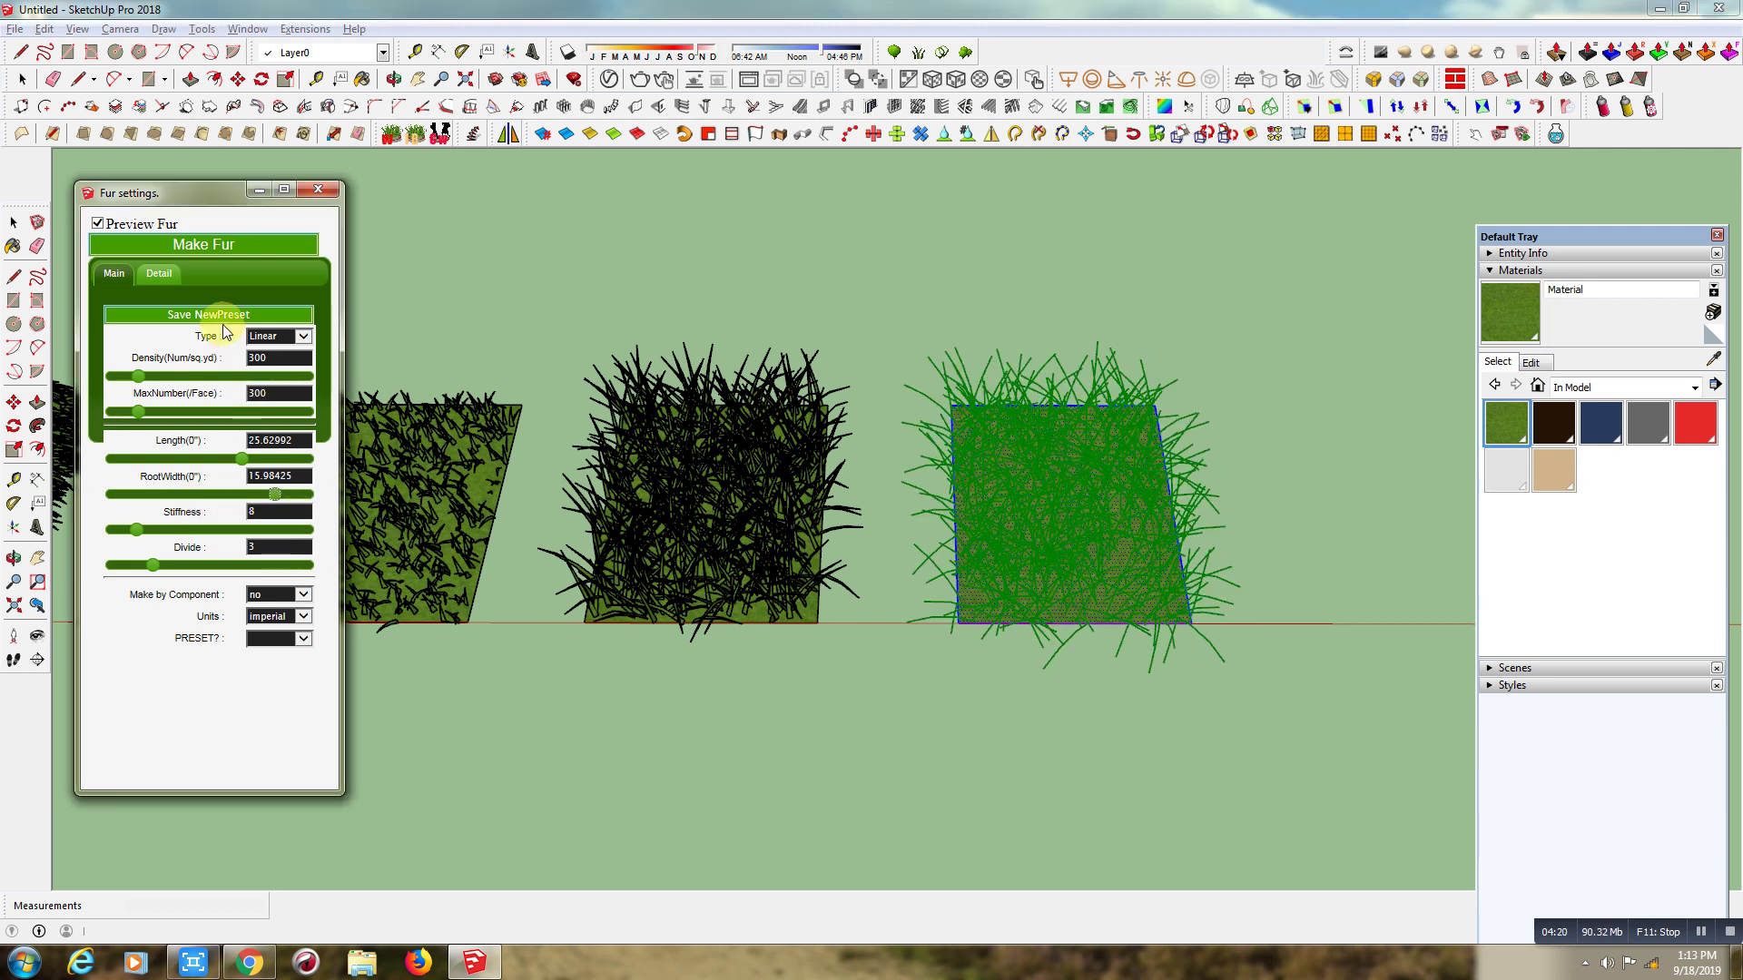
pyautogui.click(221, 248)
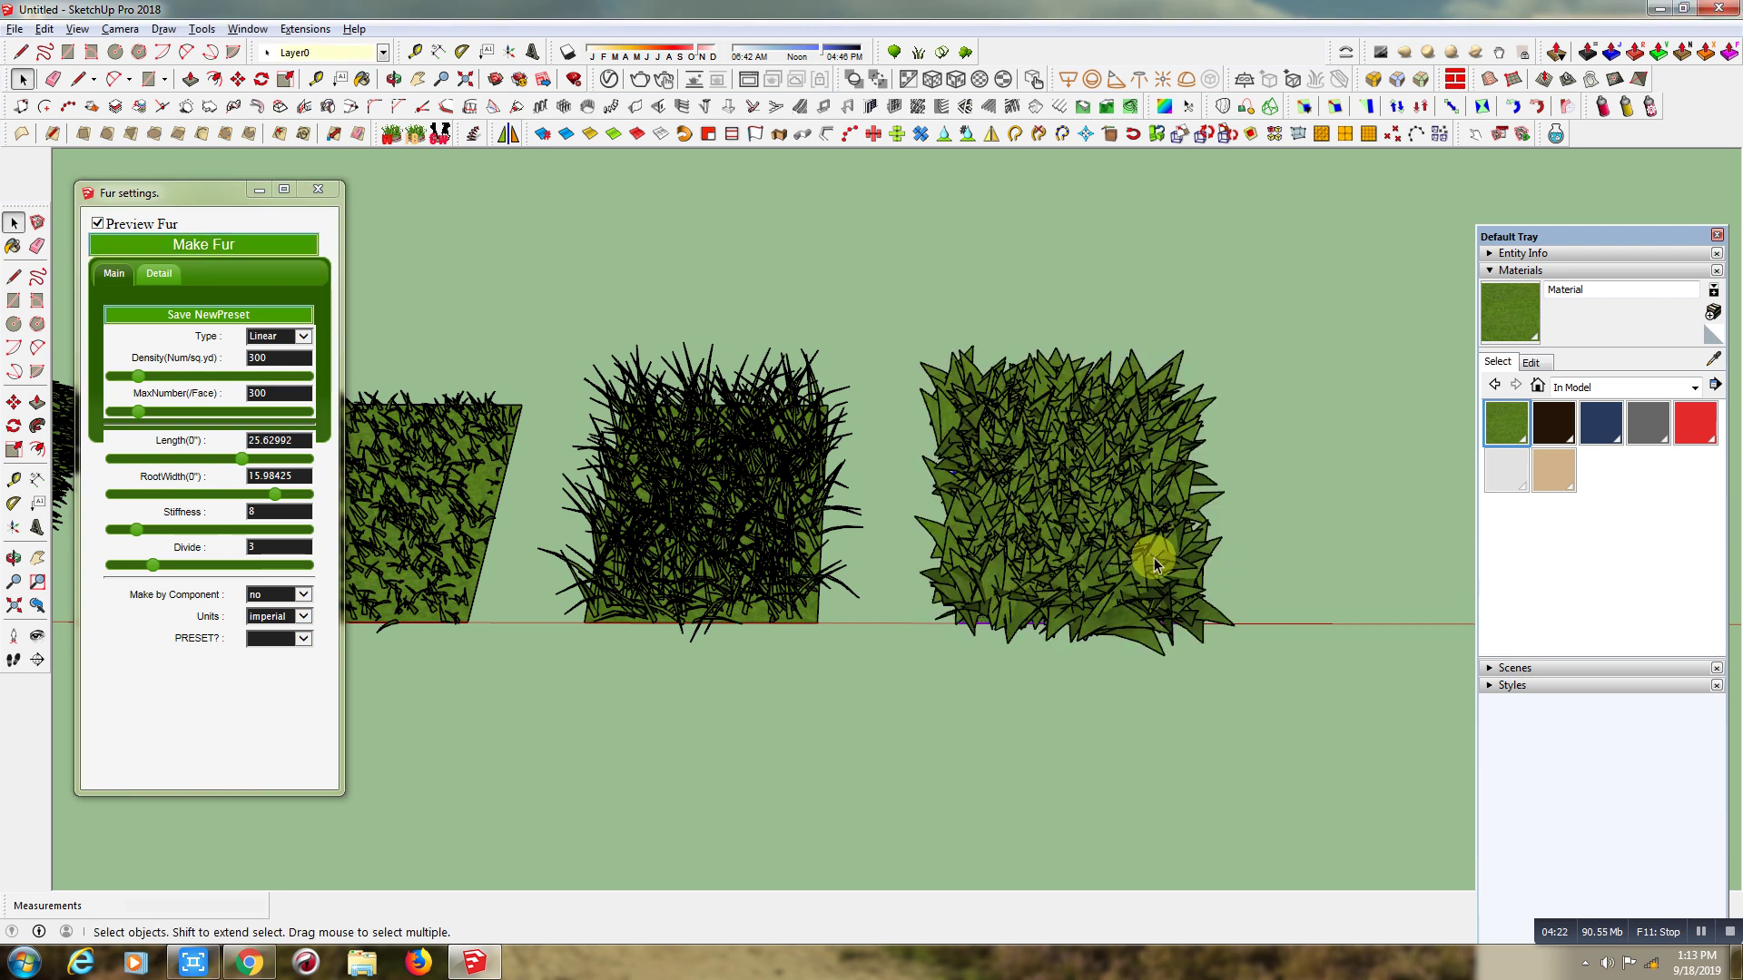
pyautogui.scroll(2, 1172, 577)
pyautogui.scroll(2, 1172, 577)
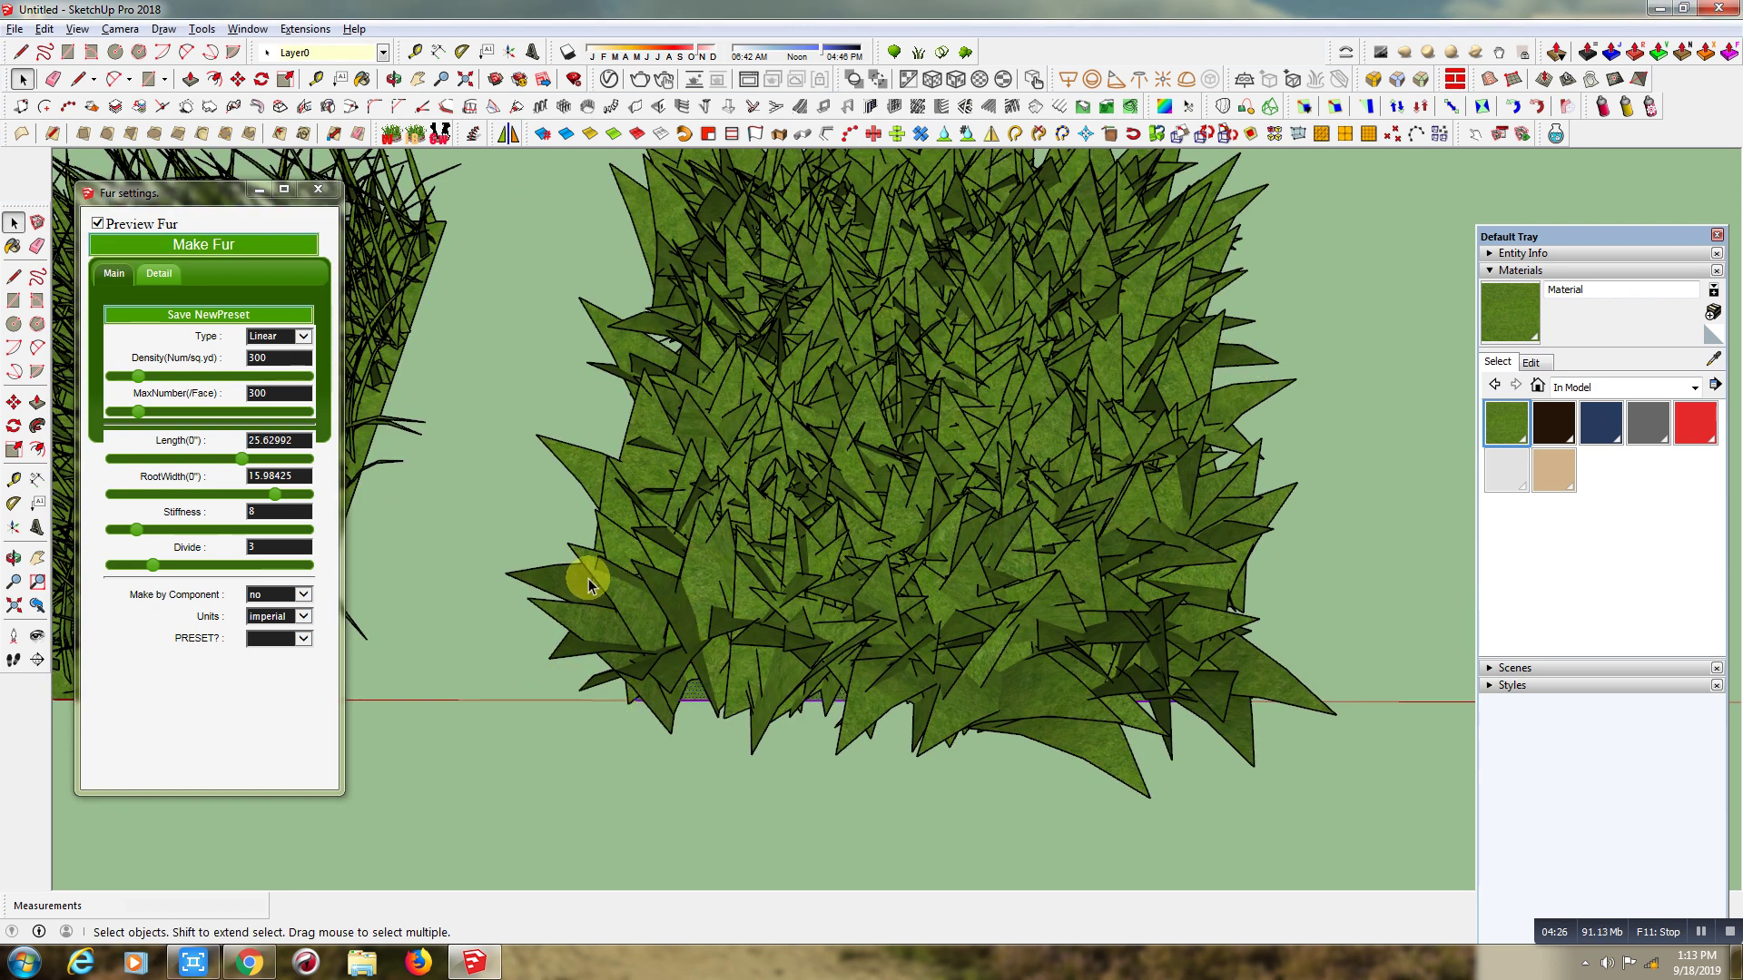
pyautogui.scroll(-2, 589, 579)
pyautogui.scroll(-2, 589, 580)
pyautogui.scroll(-2, 587, 578)
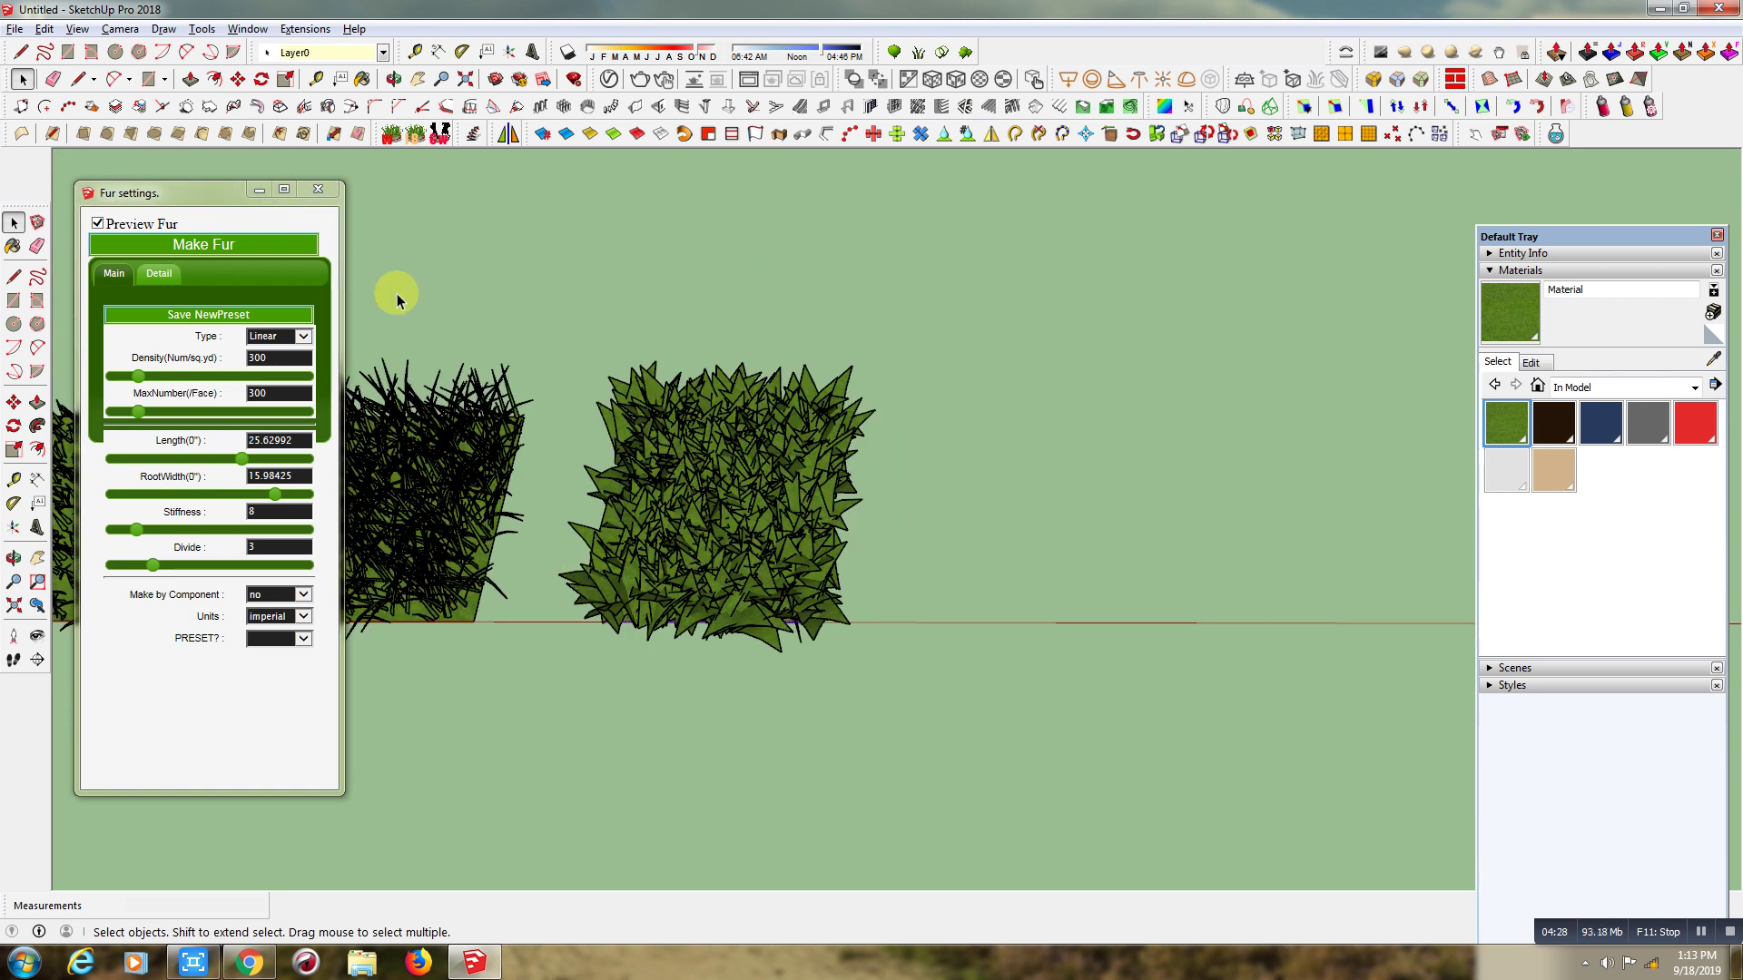
# - Copy the green square further to the right using Move with Ctrl
pyautogui.click(238, 79)
pyautogui.scroll(-2, 506, 553)
pyautogui.scroll(-1, 508, 558)
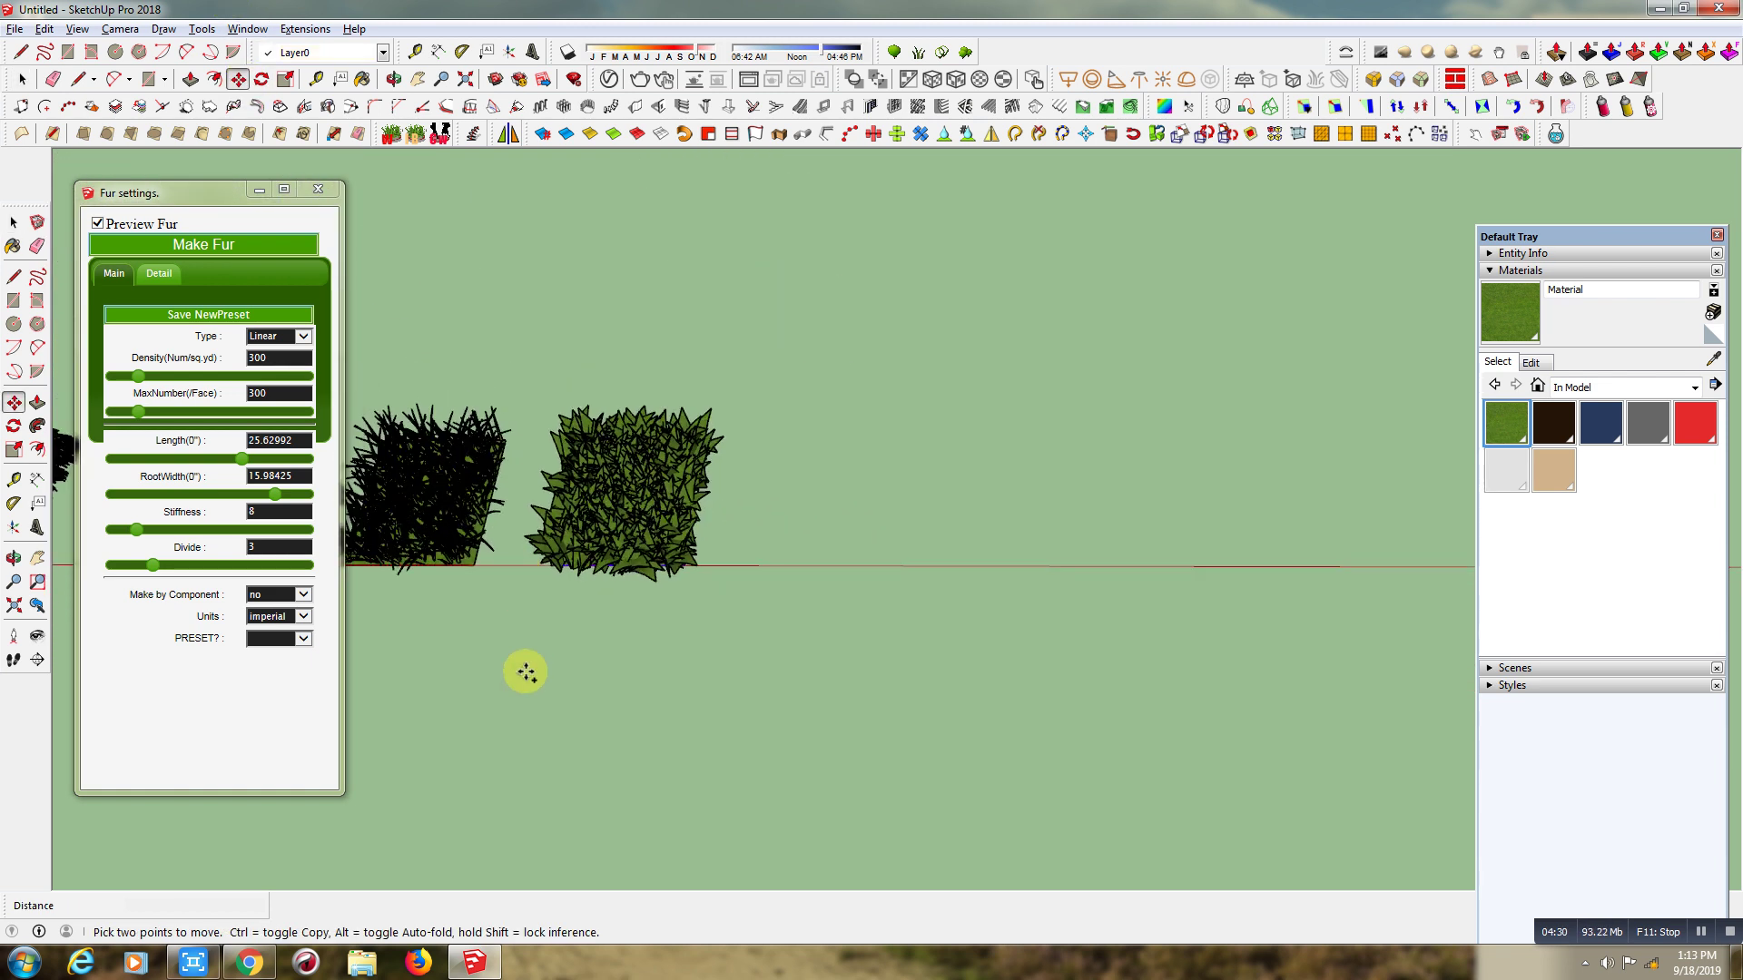
pyautogui.click(525, 671)
pyautogui.press('ctrl')
pyautogui.click(919, 663)
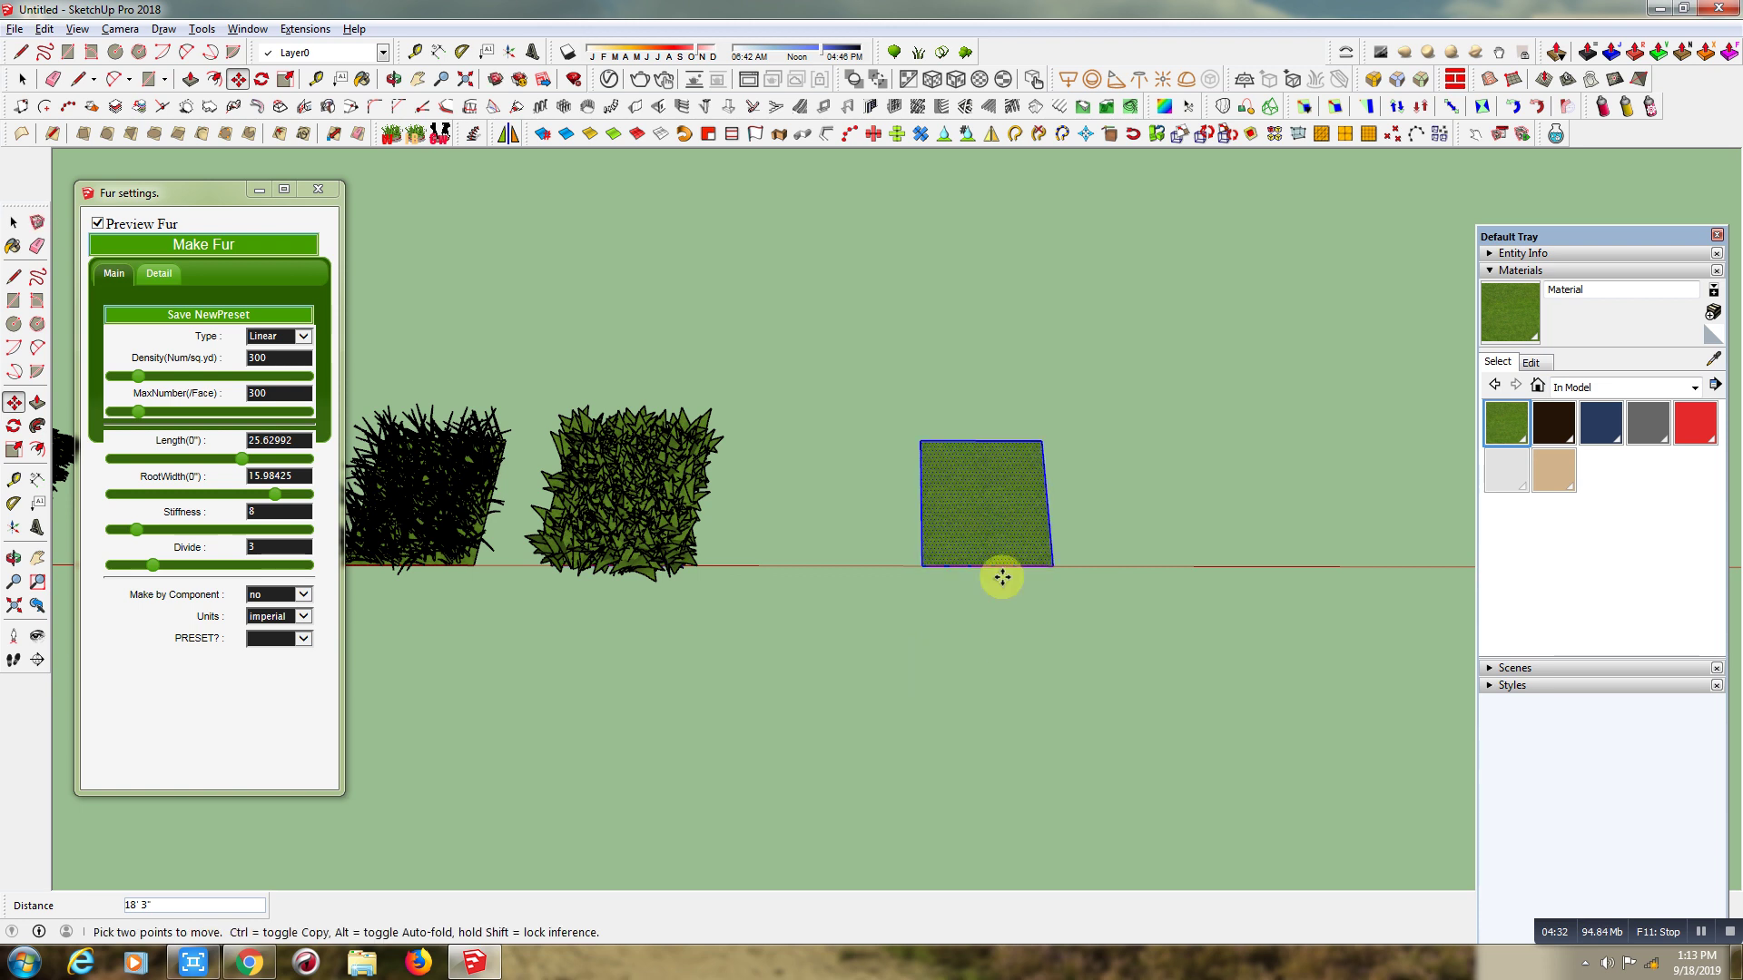
pyautogui.scroll(2, 1093, 482)
pyautogui.scroll(3, 1093, 485)
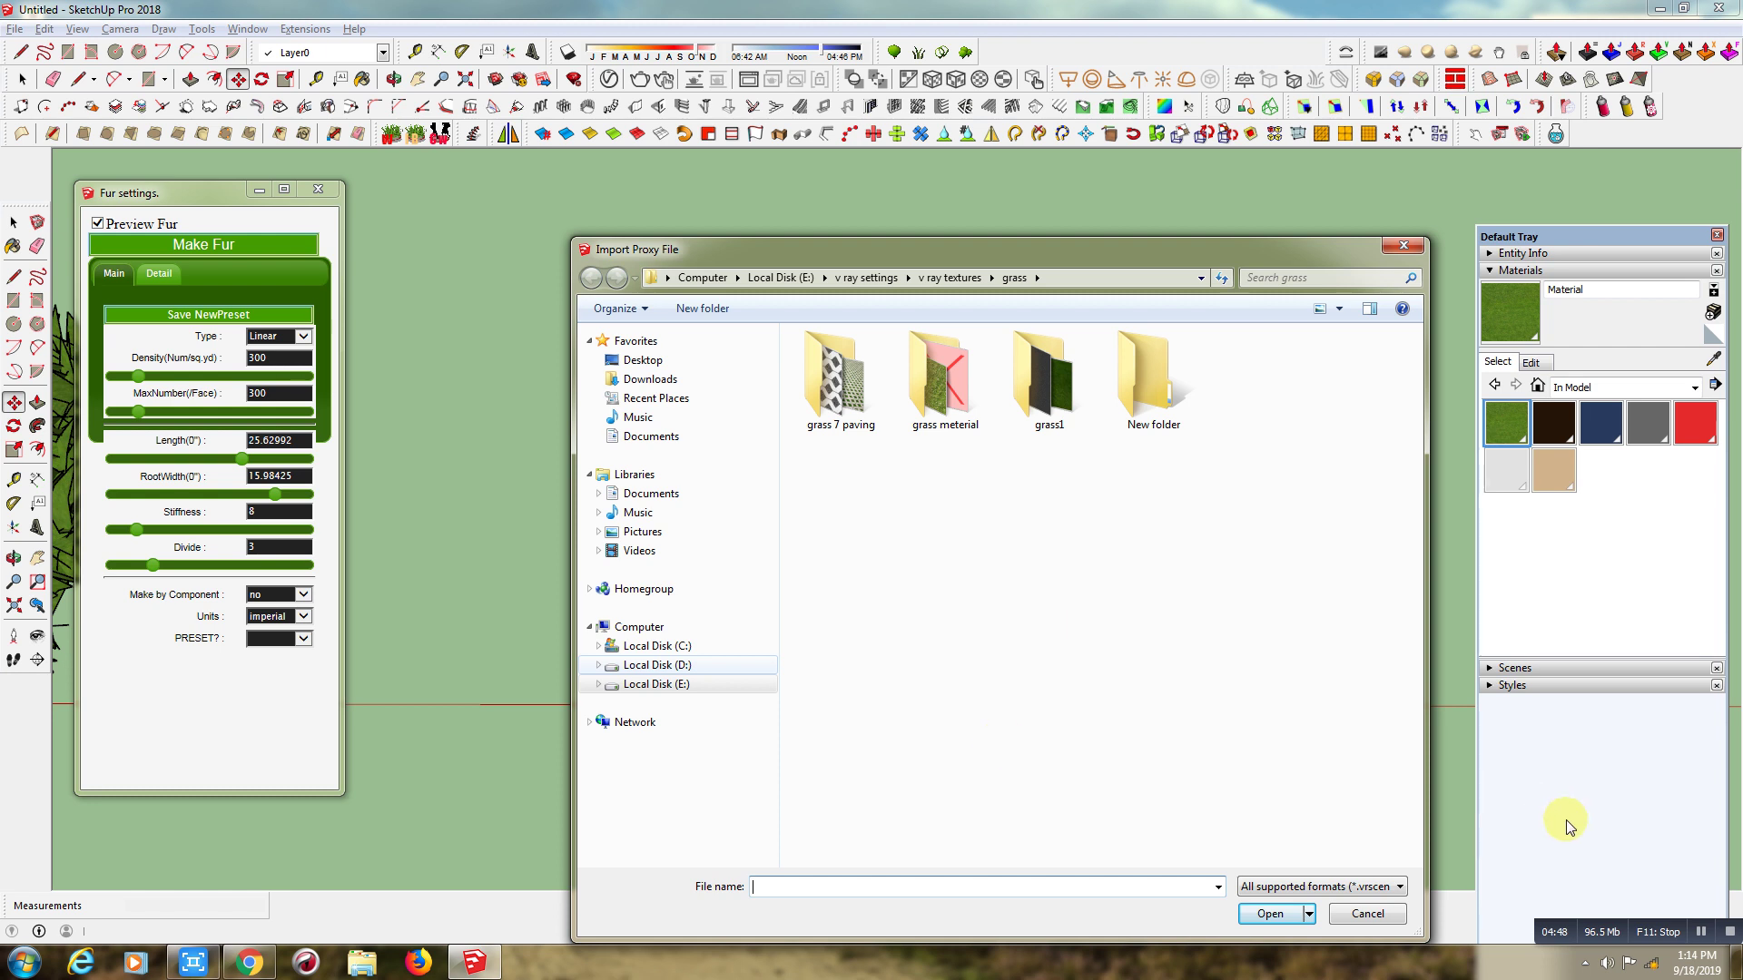
# - Browse drive E: into skp models > warehouse > trees & stones
pyautogui.moveTo(657, 684)
pyautogui.click(709, 687)
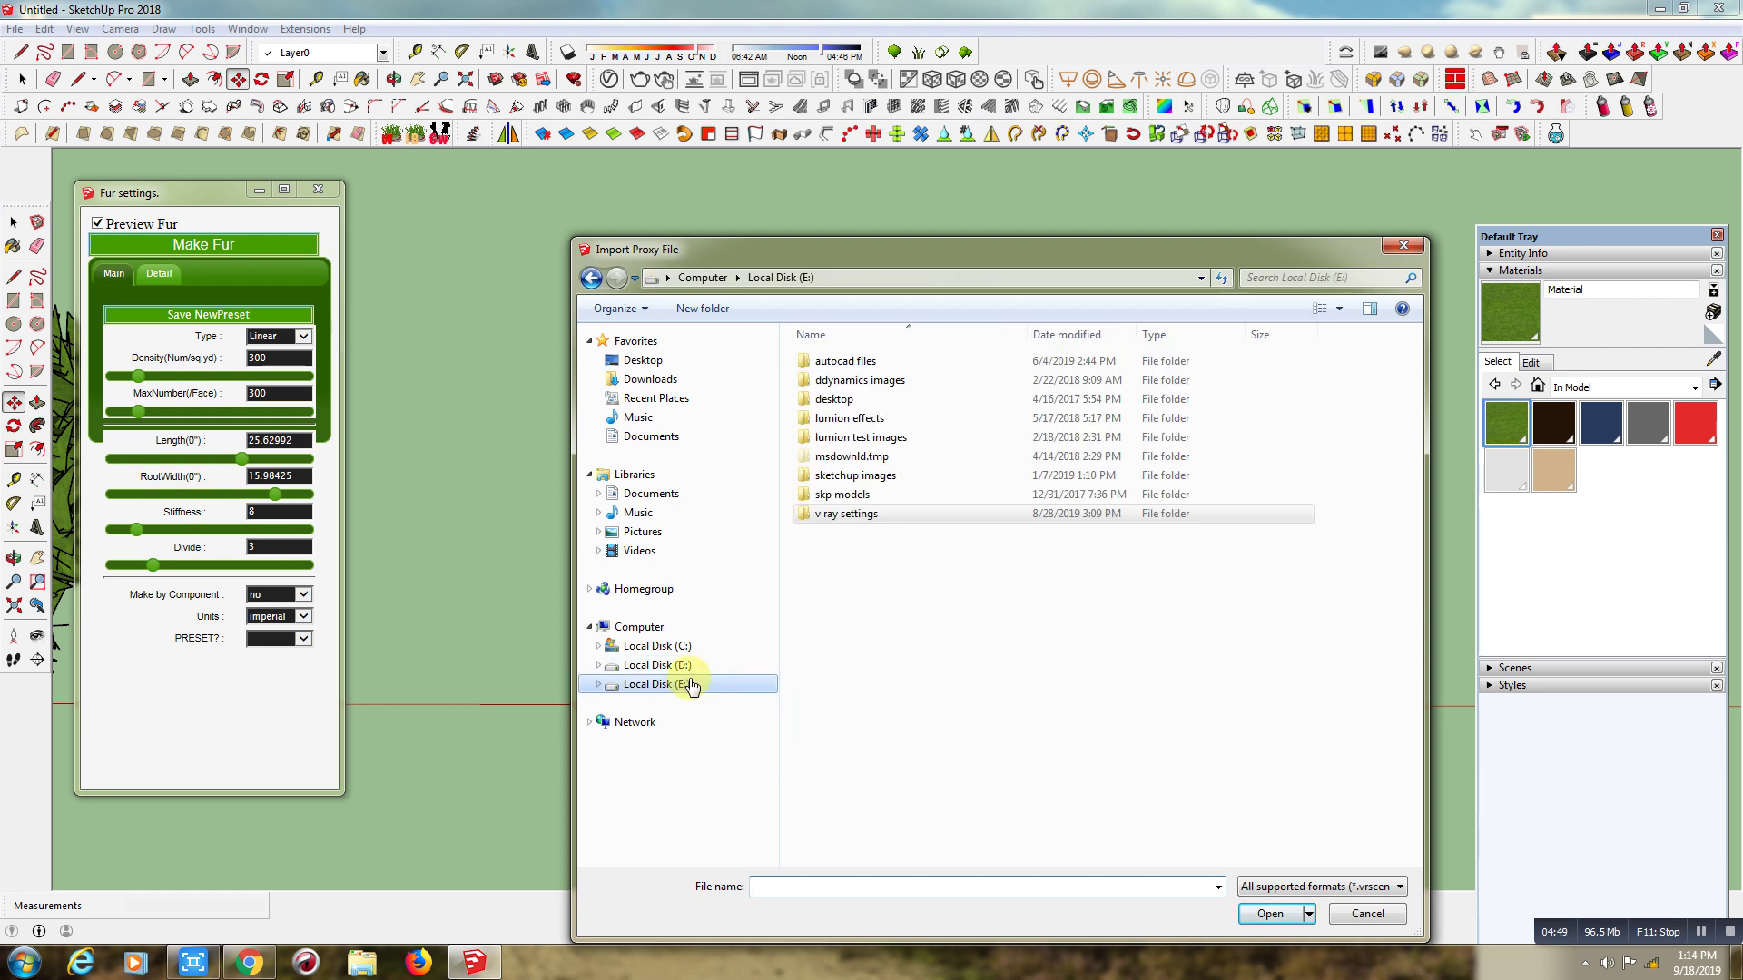
pyautogui.doubleClick(871, 495)
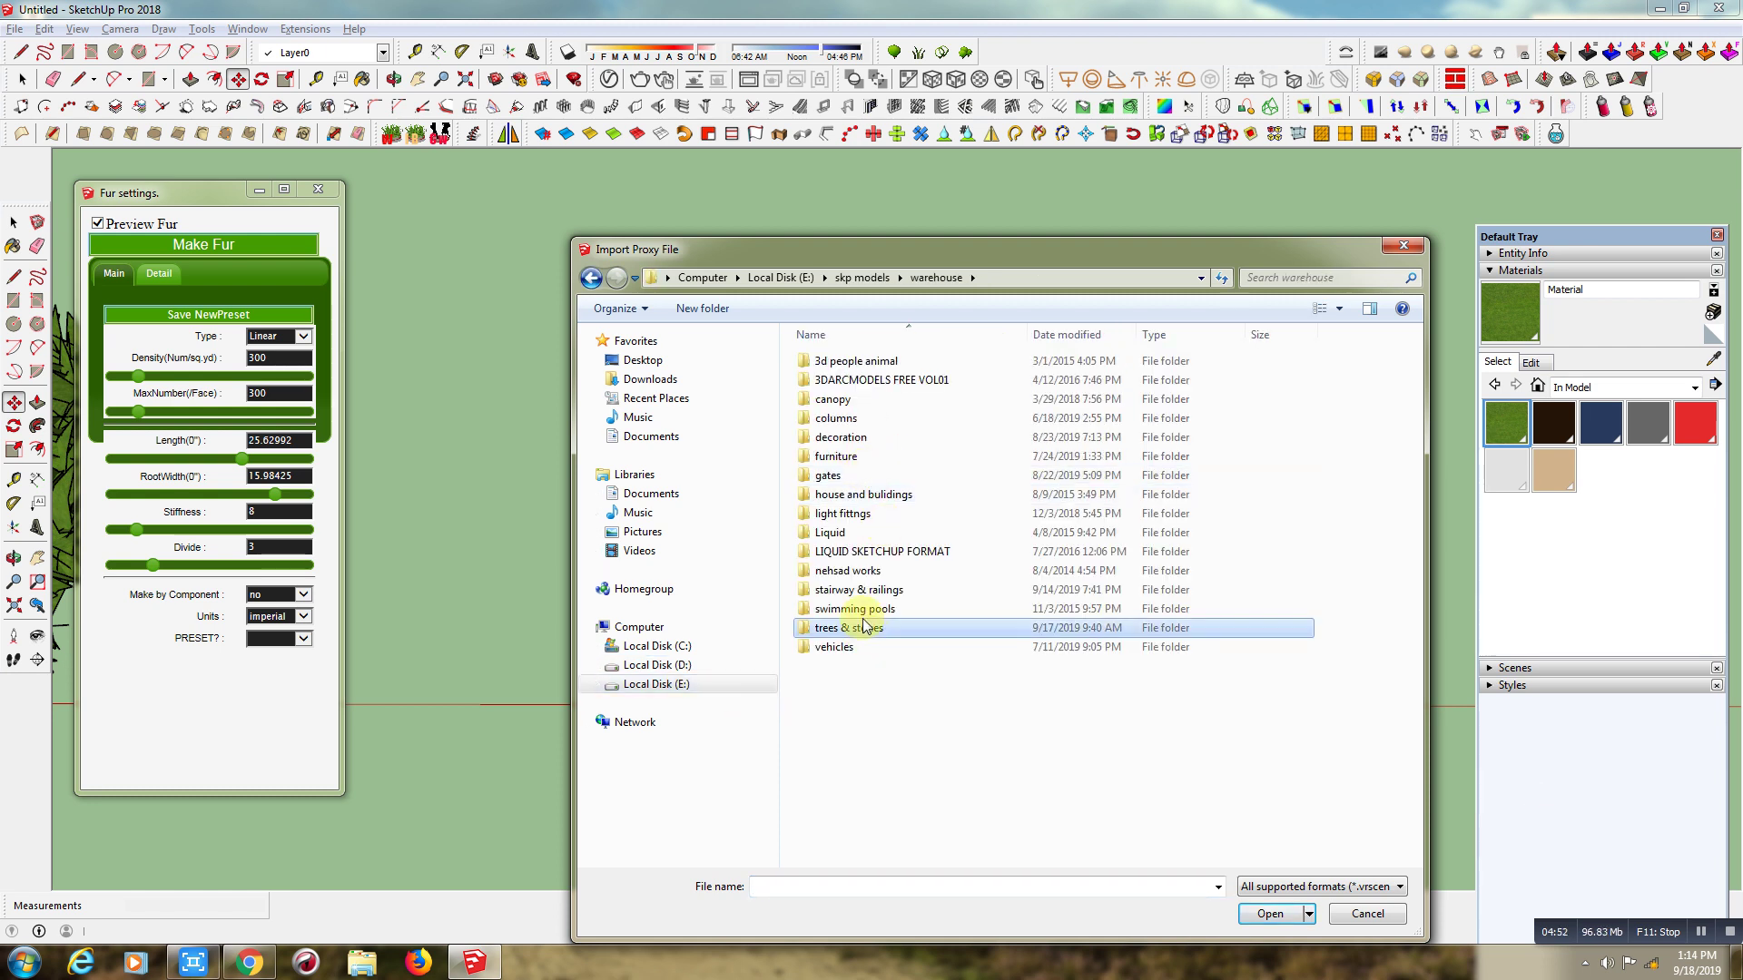
pyautogui.doubleClick(862, 624)
pyautogui.scroll(-5, 990, 590)
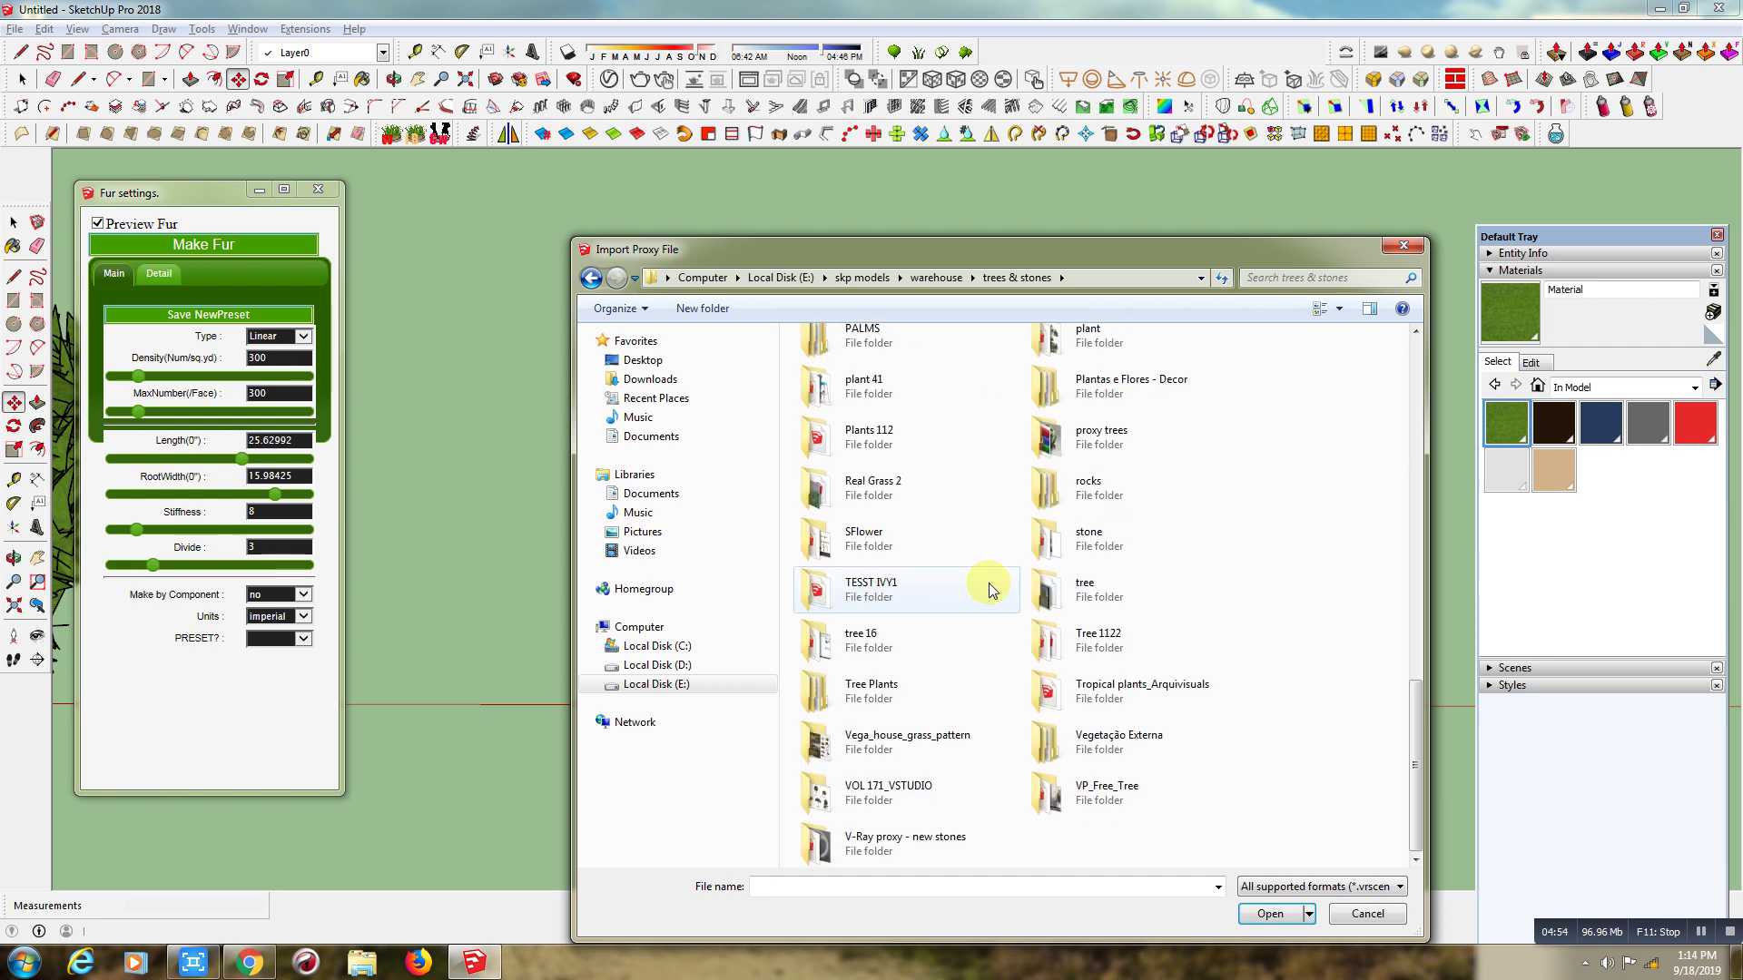
pyautogui.scroll(5, 992, 636)
pyautogui.scroll(2, 992, 671)
pyautogui.scroll(2, 989, 671)
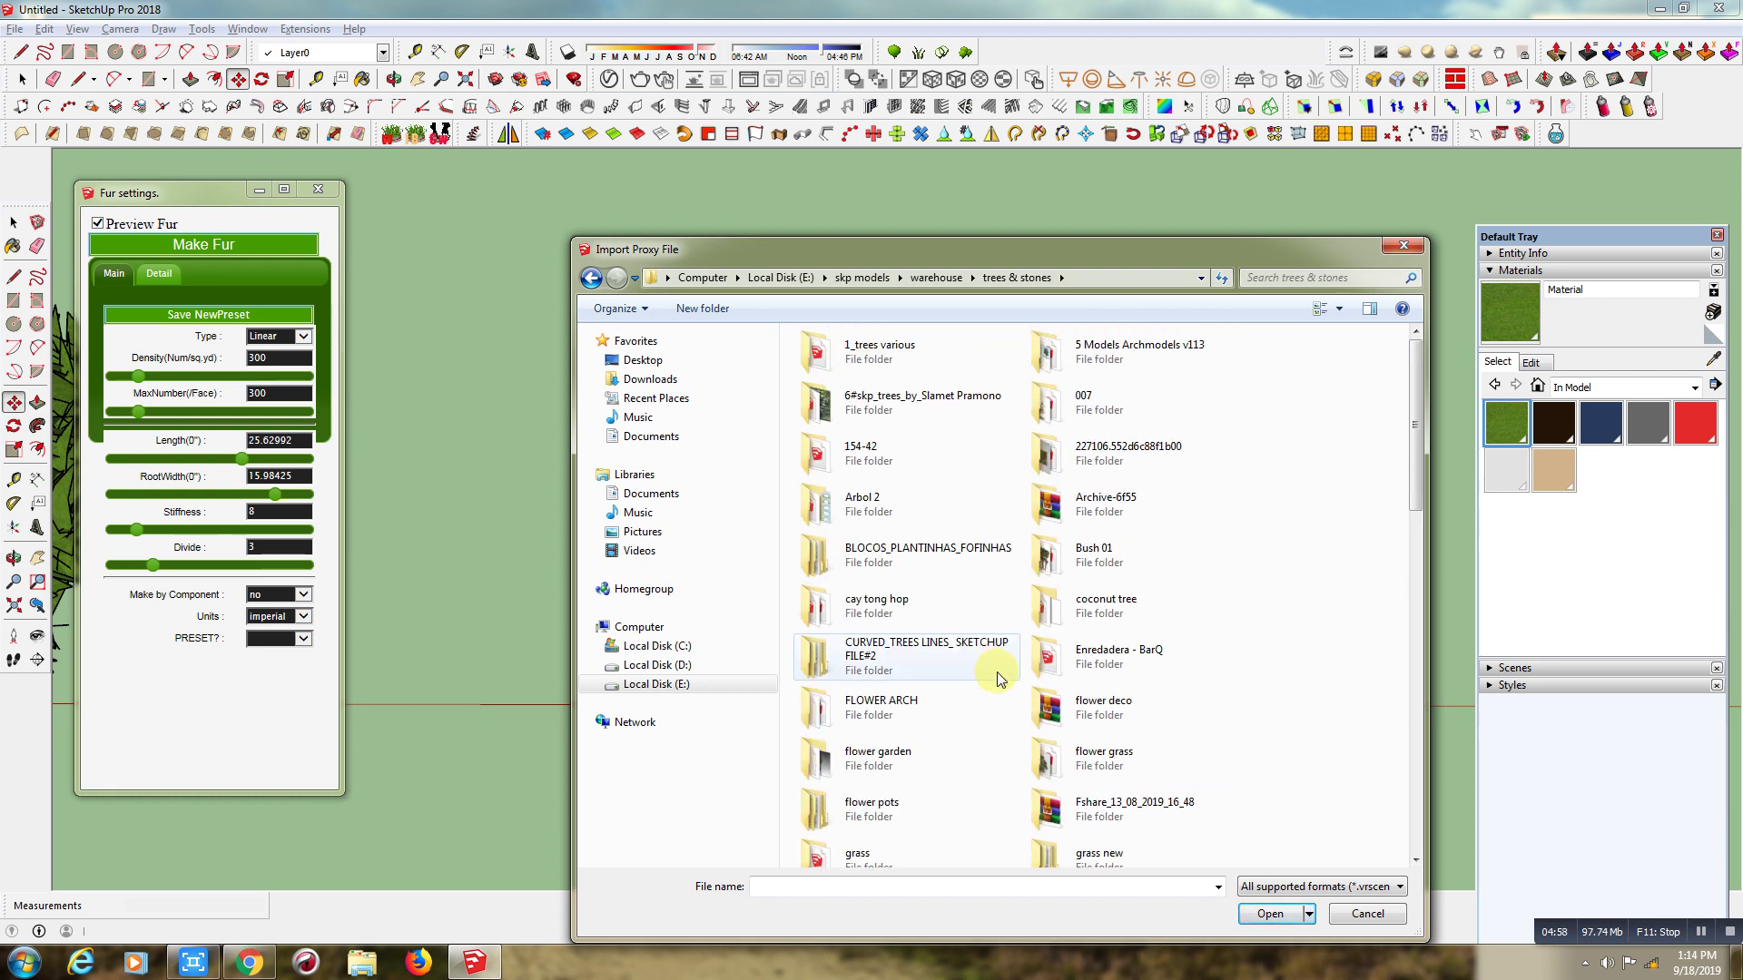
pyautogui.scroll(-9, 999, 679)
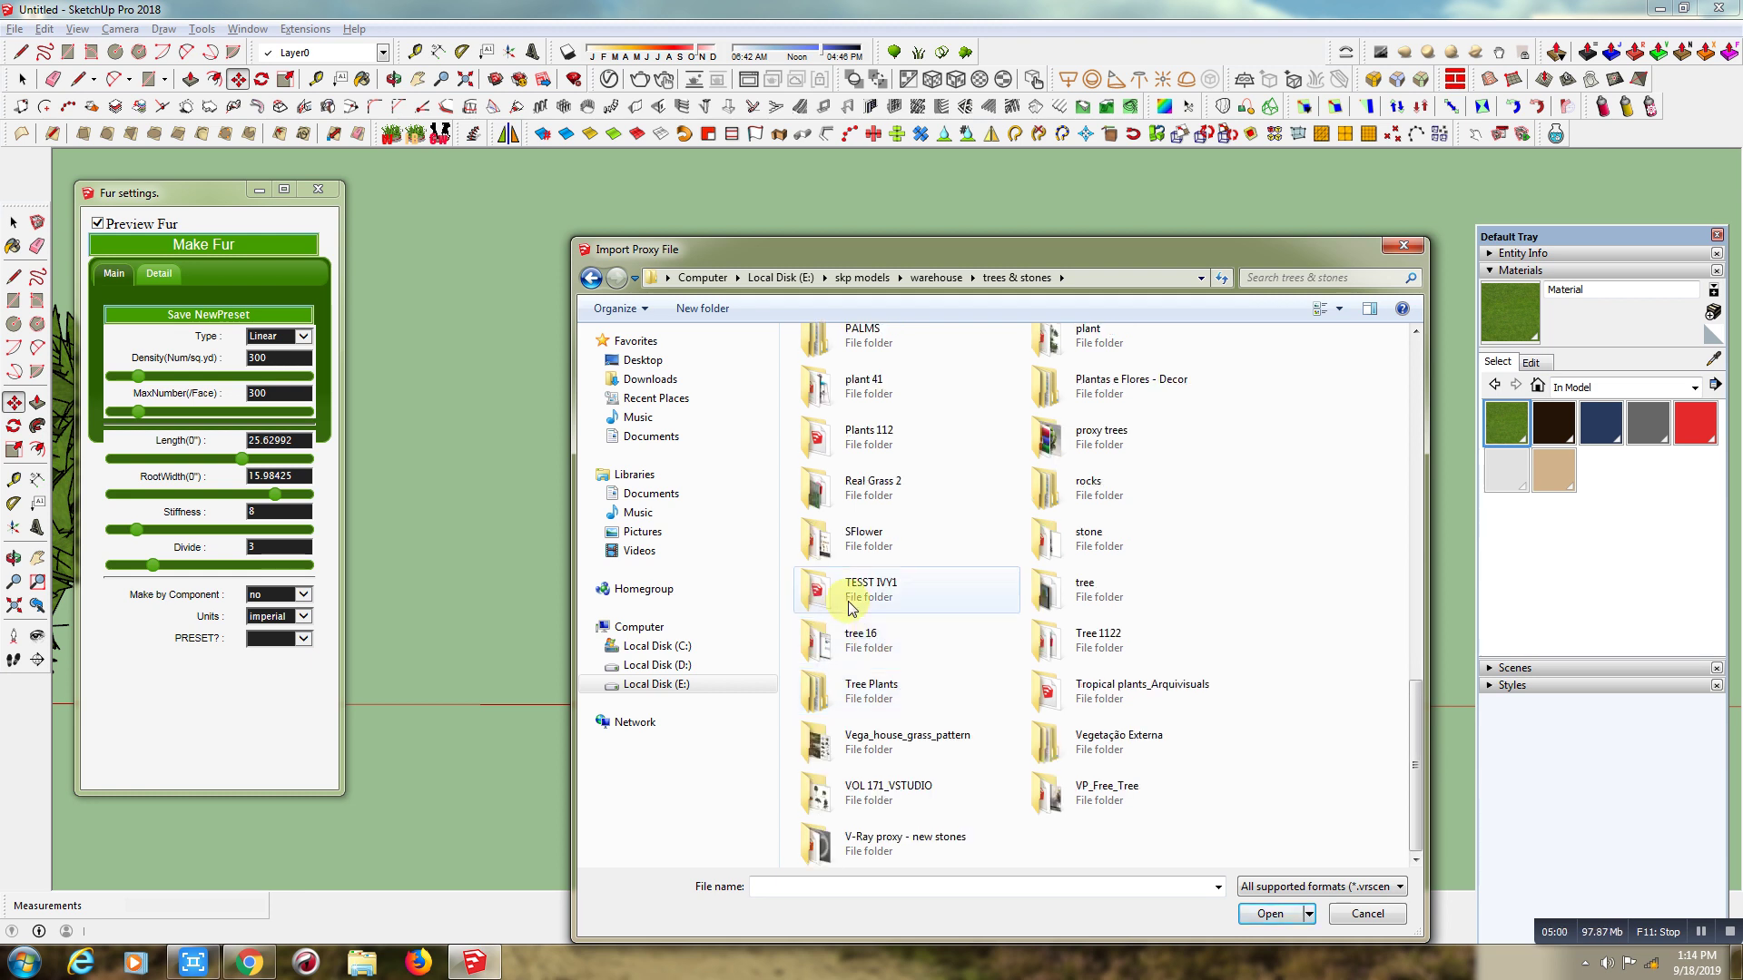
# - Open proxy trees\41\41 and import the co1bui.vrmesh proxy
pyautogui.doubleClick(1095, 441)
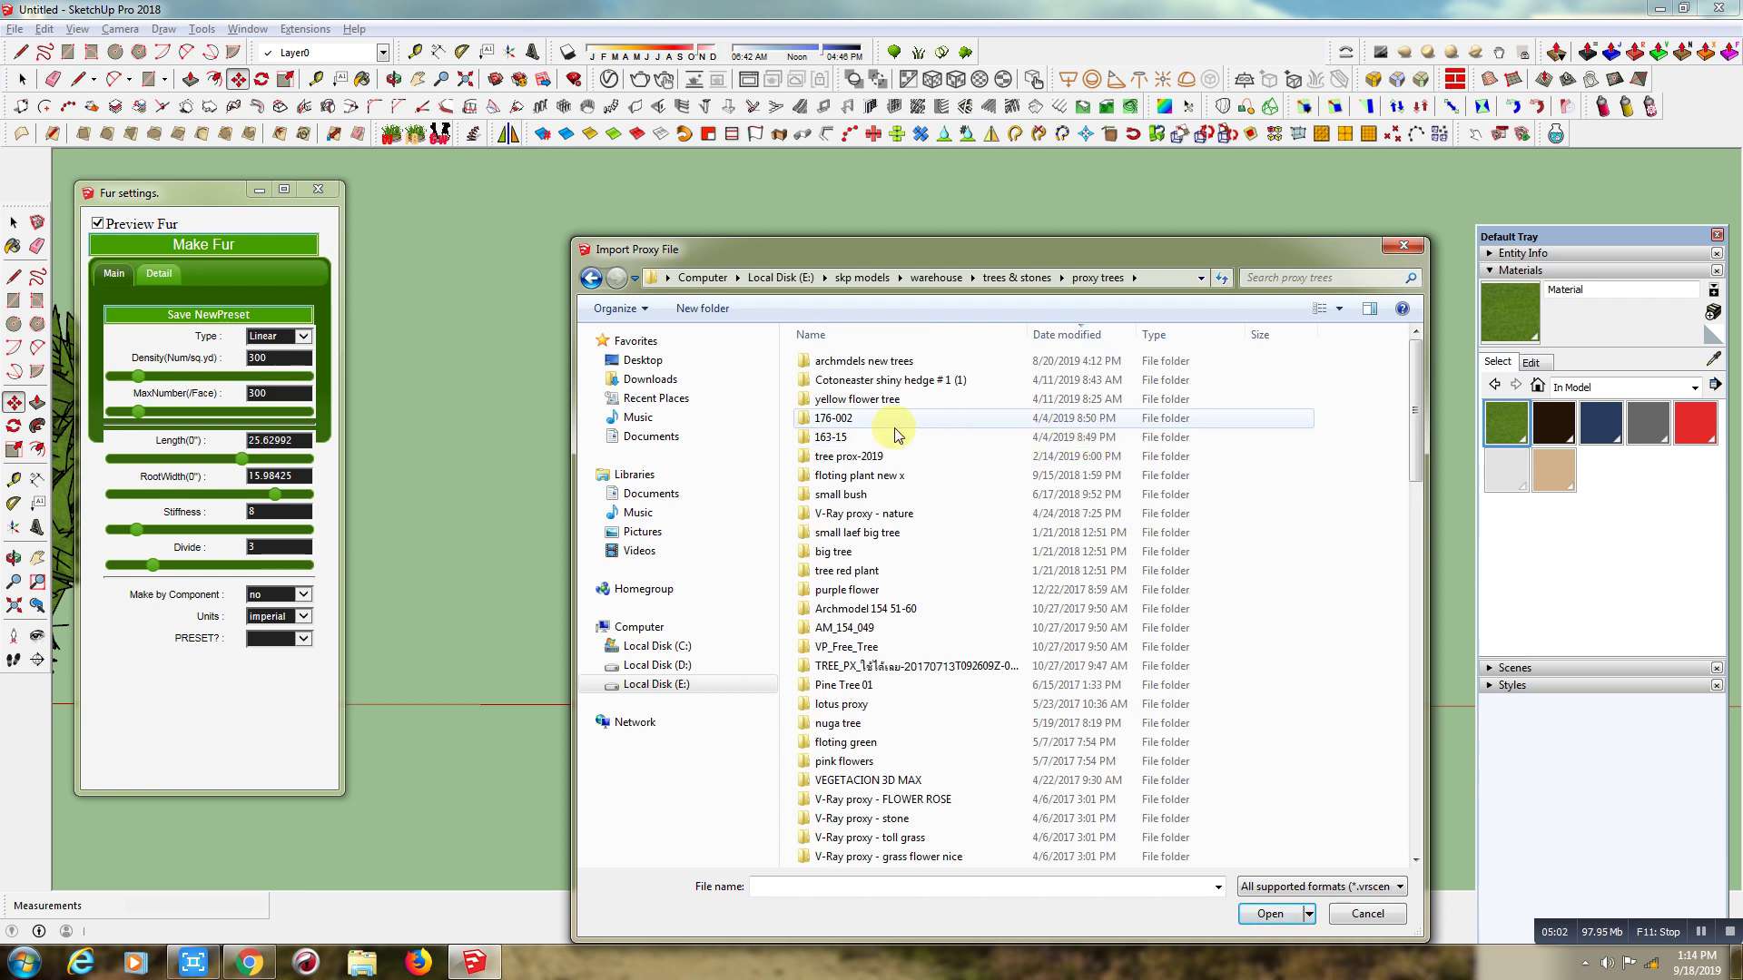
pyautogui.scroll(-7, 872, 485)
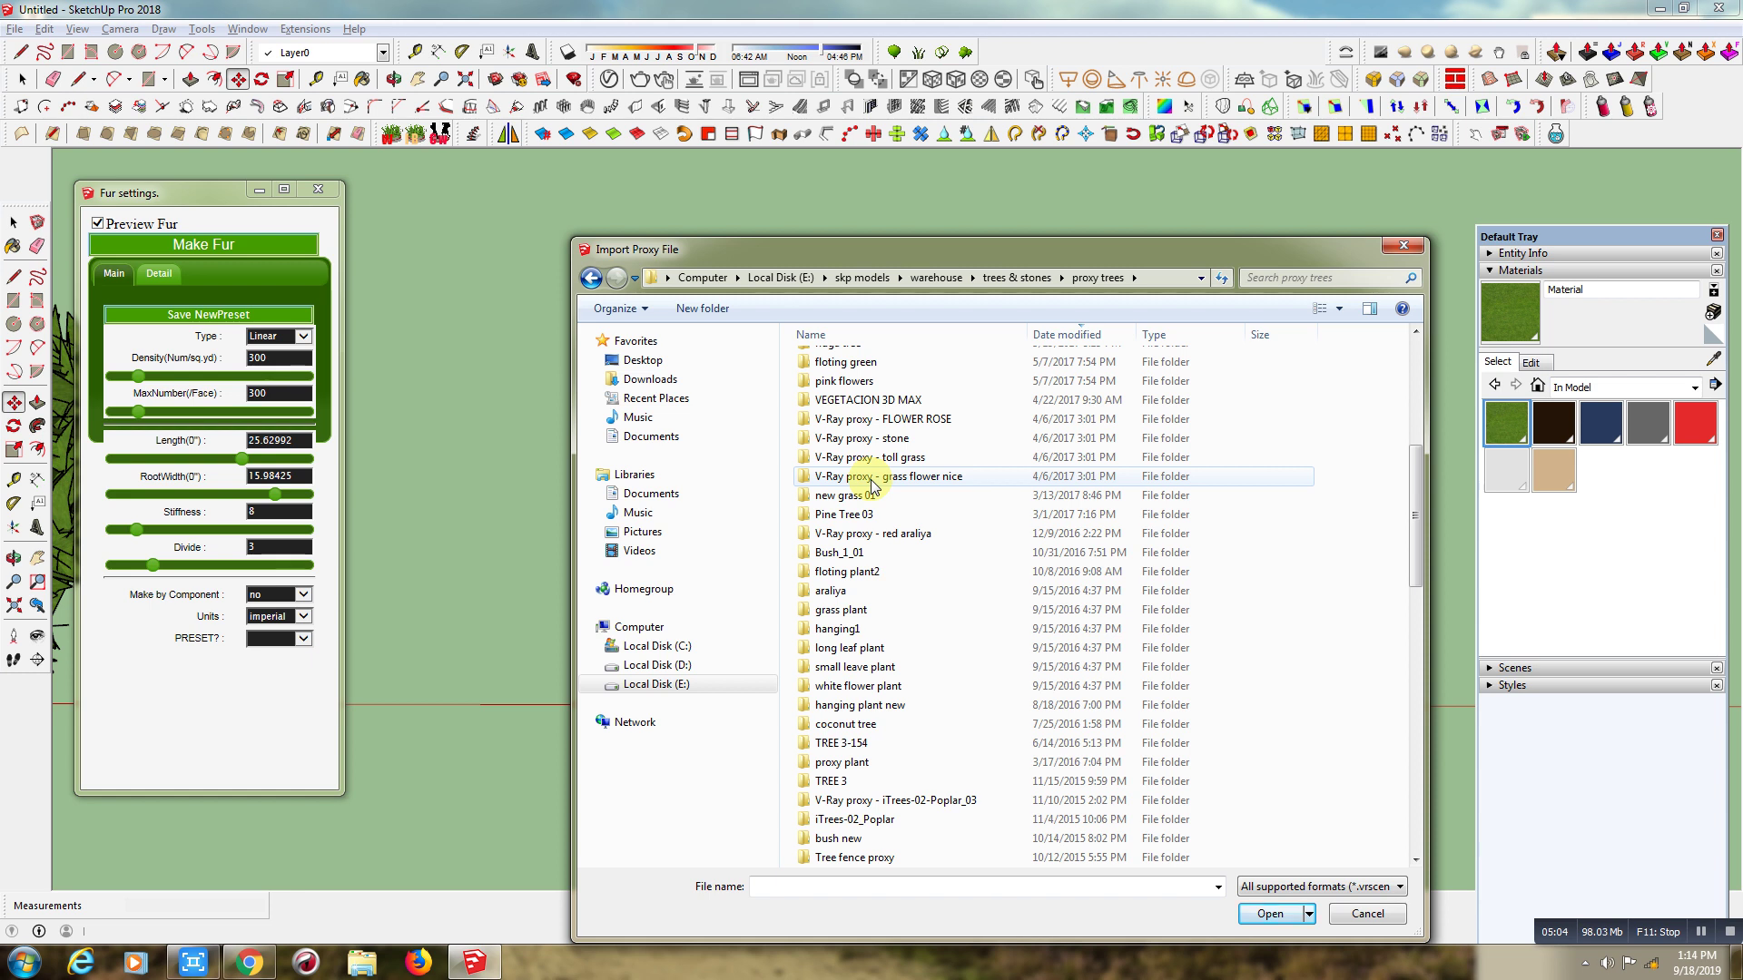
pyautogui.click(872, 486)
pyautogui.write('41')
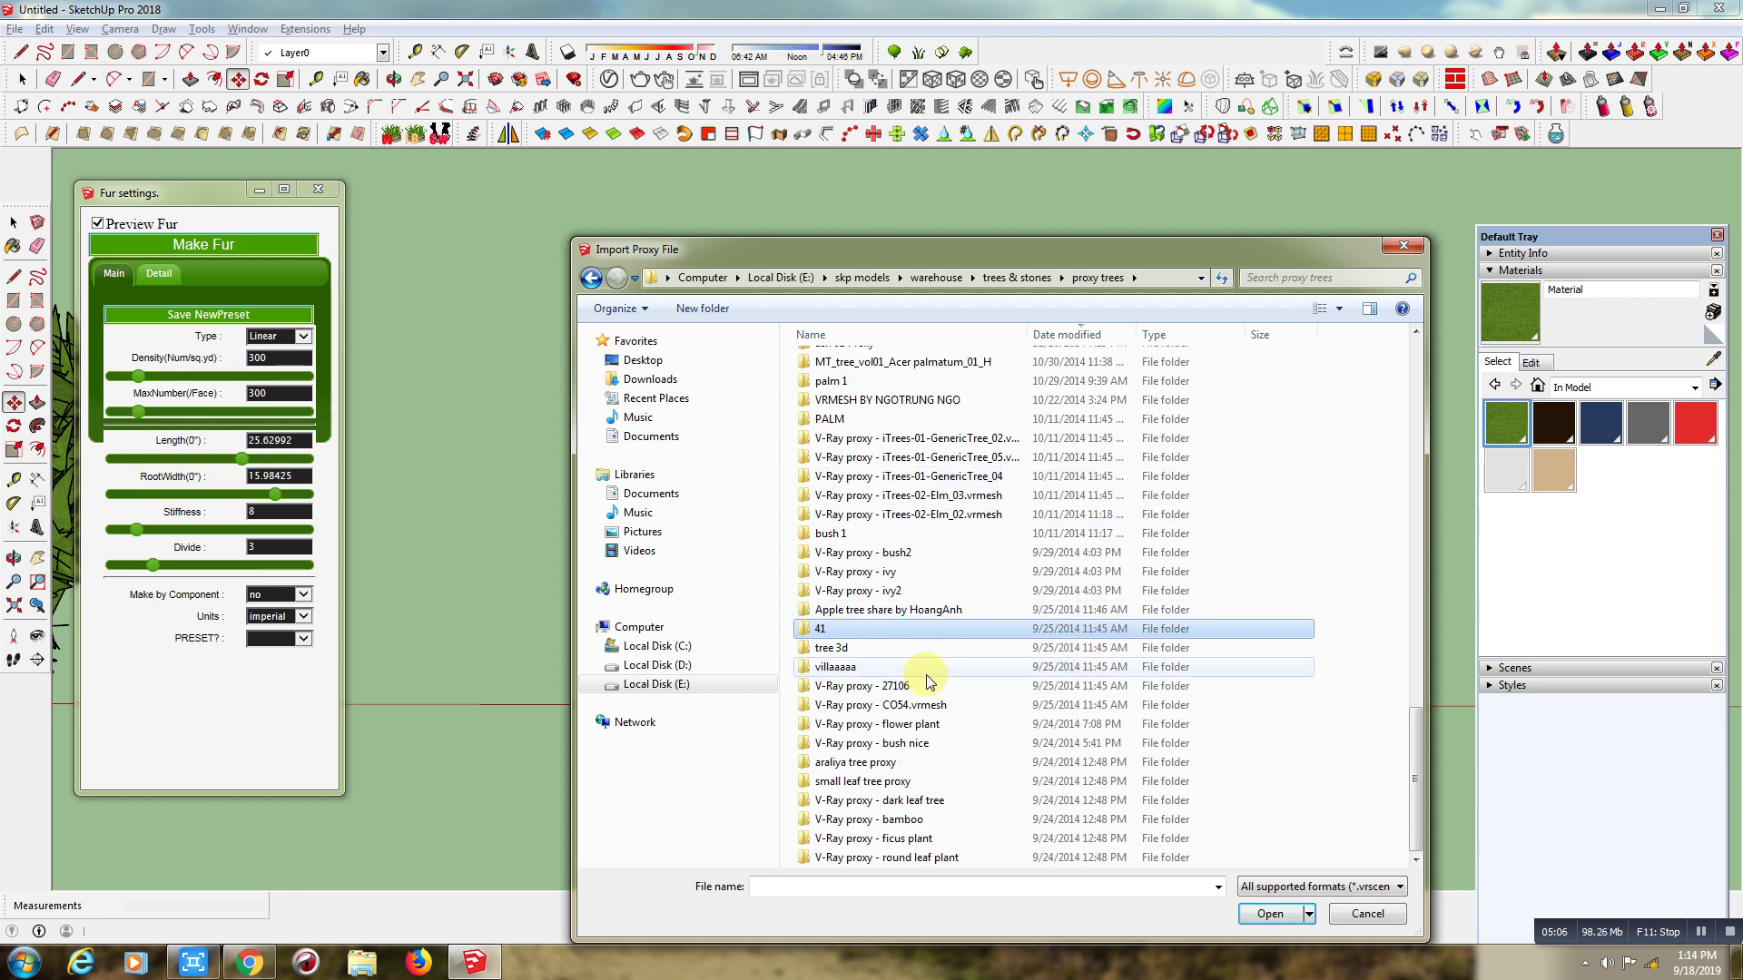
pyautogui.press('Return')
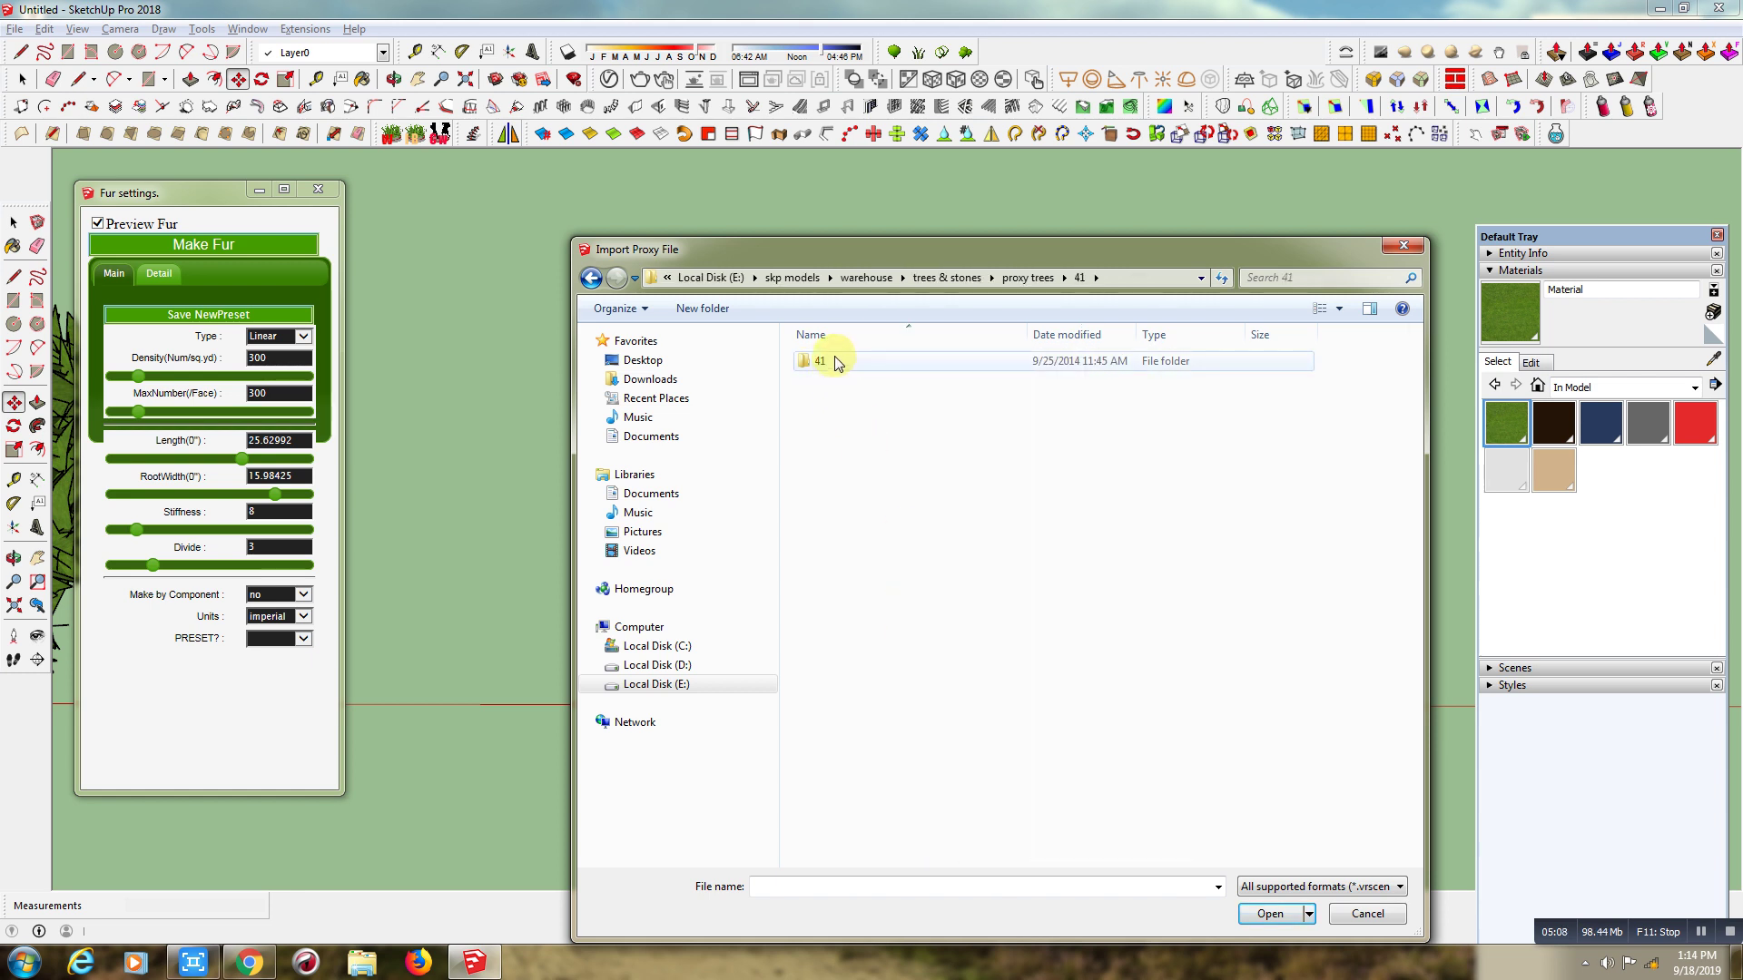
pyautogui.doubleClick(822, 362)
pyautogui.doubleClick(842, 386)
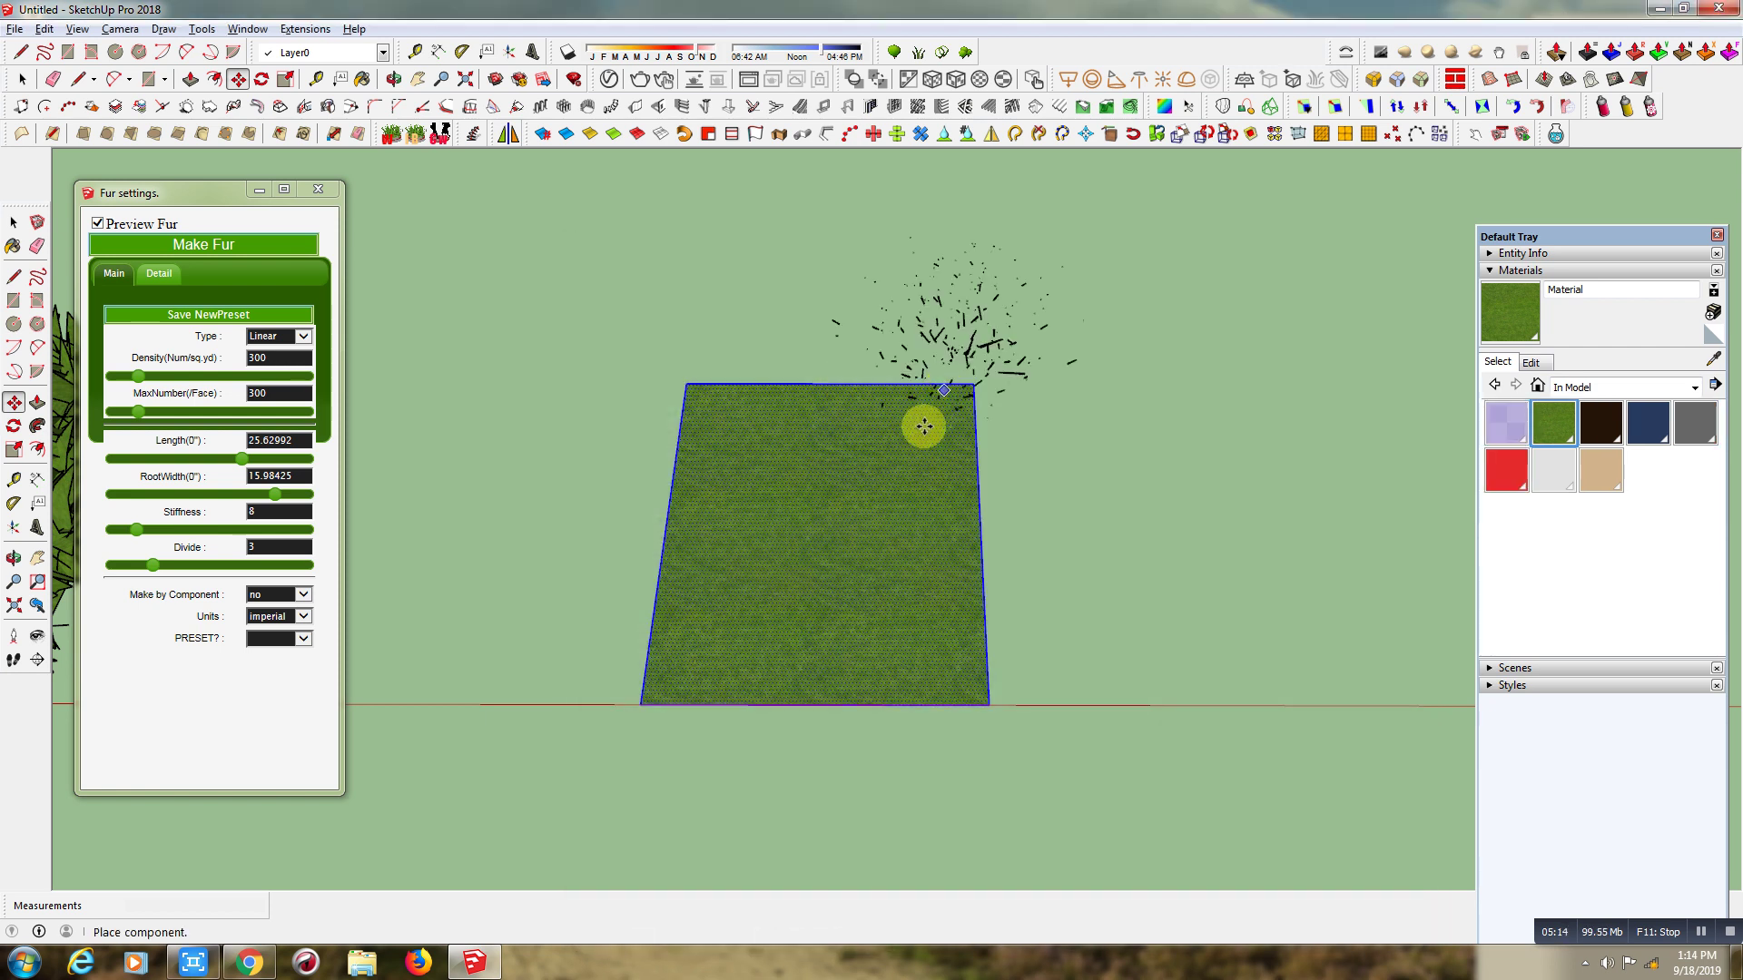
# - Place the grass proxy and set the first corner of a large rectangle
pyautogui.scroll(-2, 508, 635)
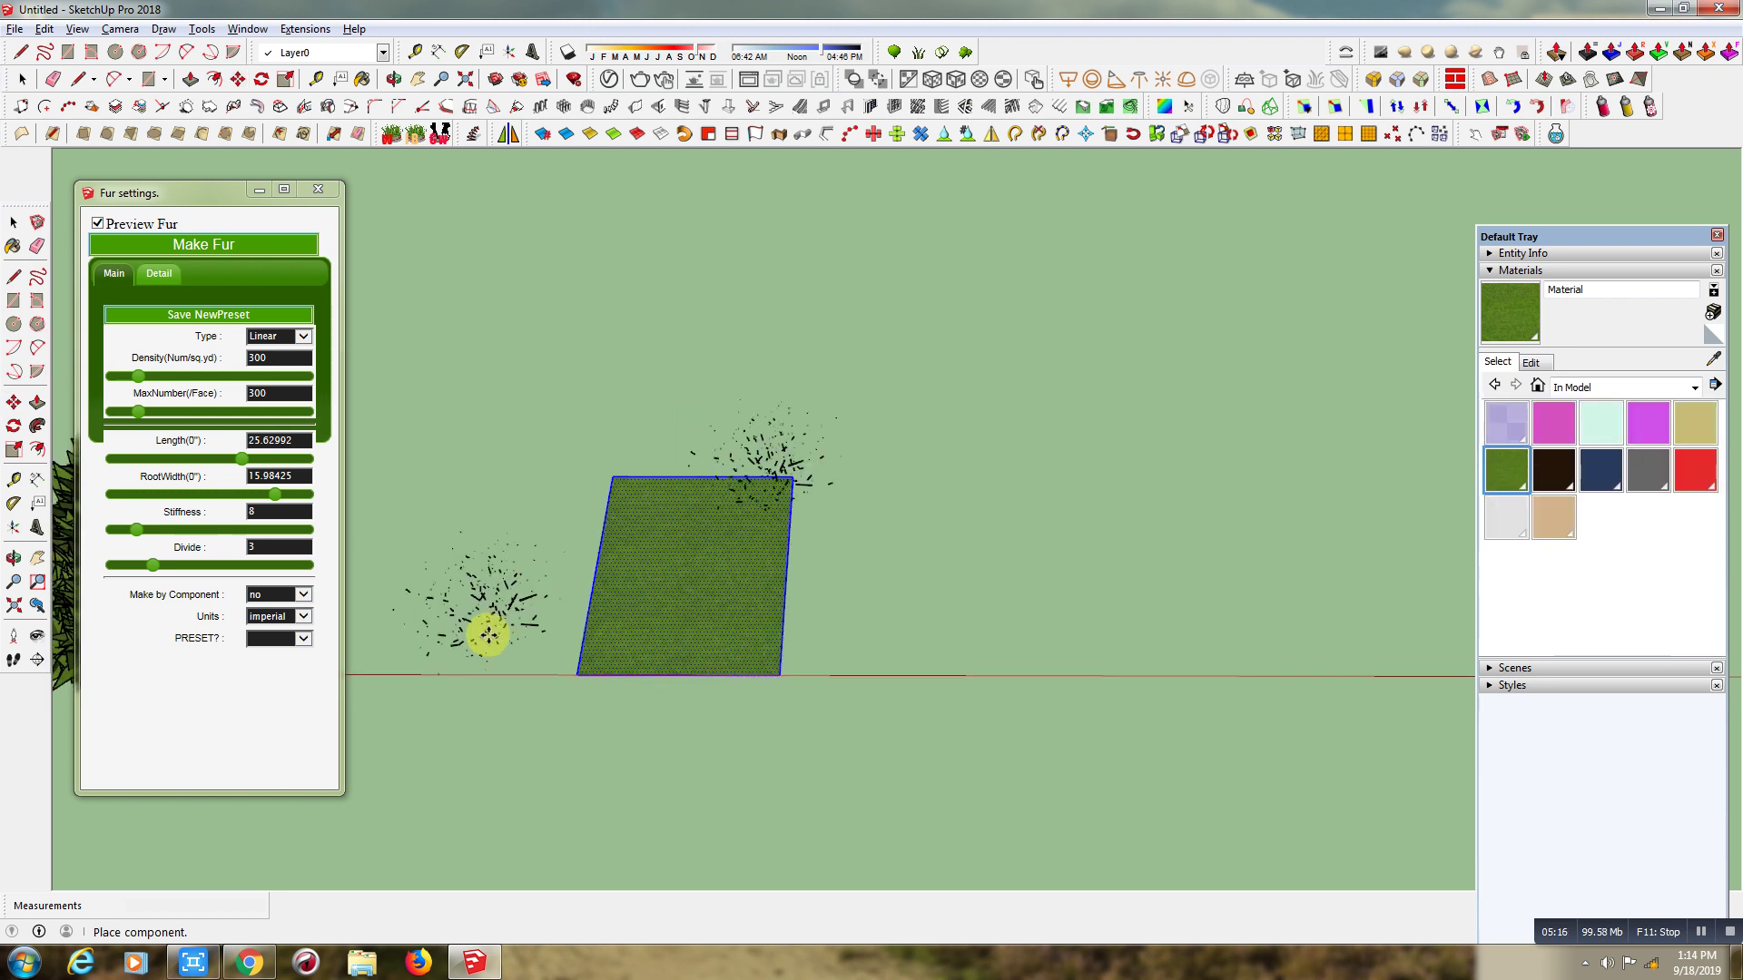
pyautogui.scroll(-1, 577, 670)
pyautogui.click(149, 79)
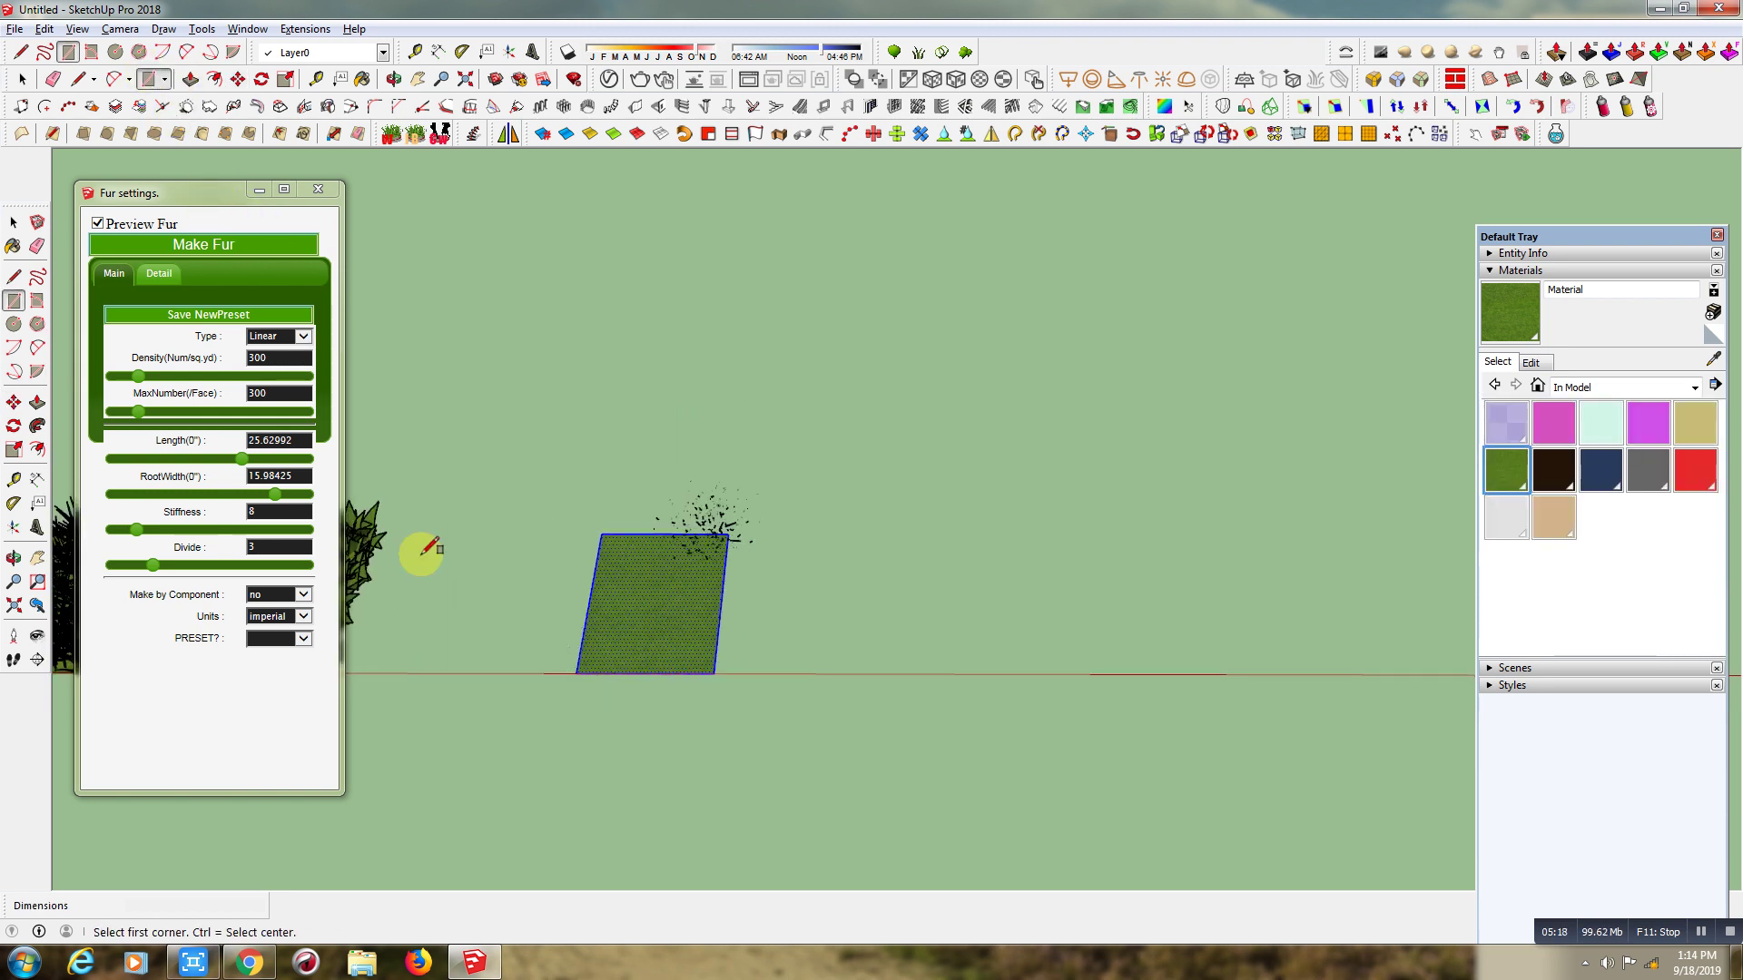
pyautogui.scroll(-1, 420, 553)
pyautogui.click(739, 394)
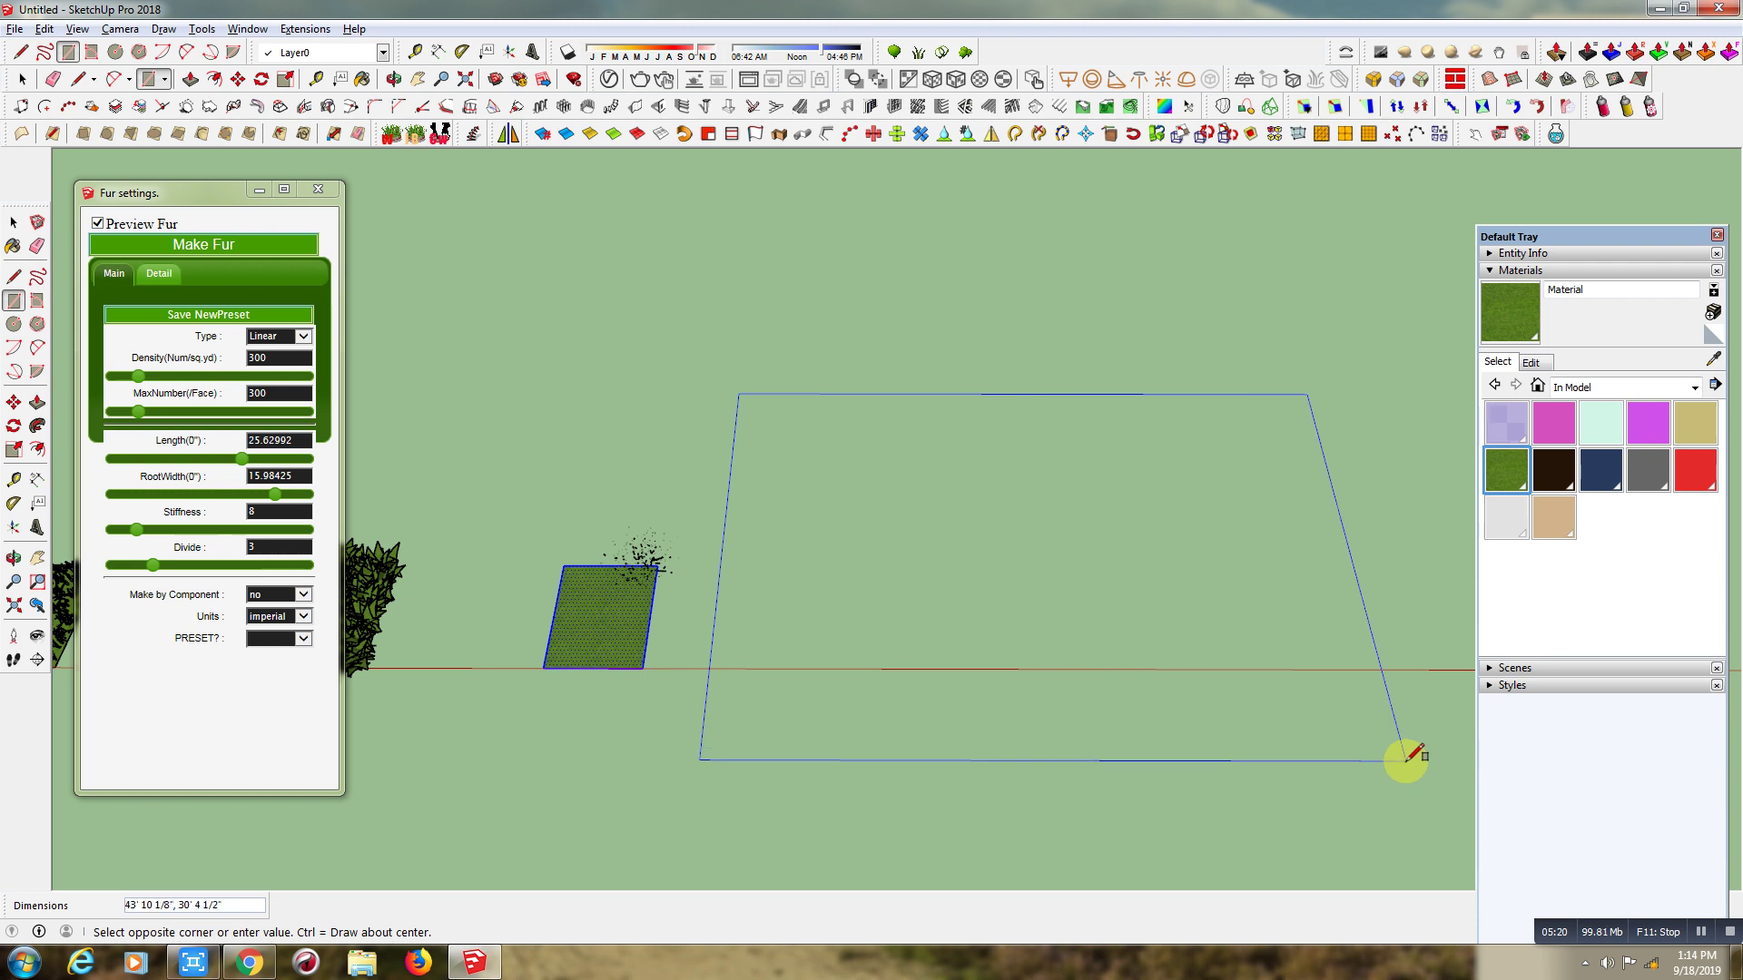
# - Finish the large rectangle and reverse its faces so the front side is up
pyautogui.click(1398, 763)
pyautogui.click(23, 79)
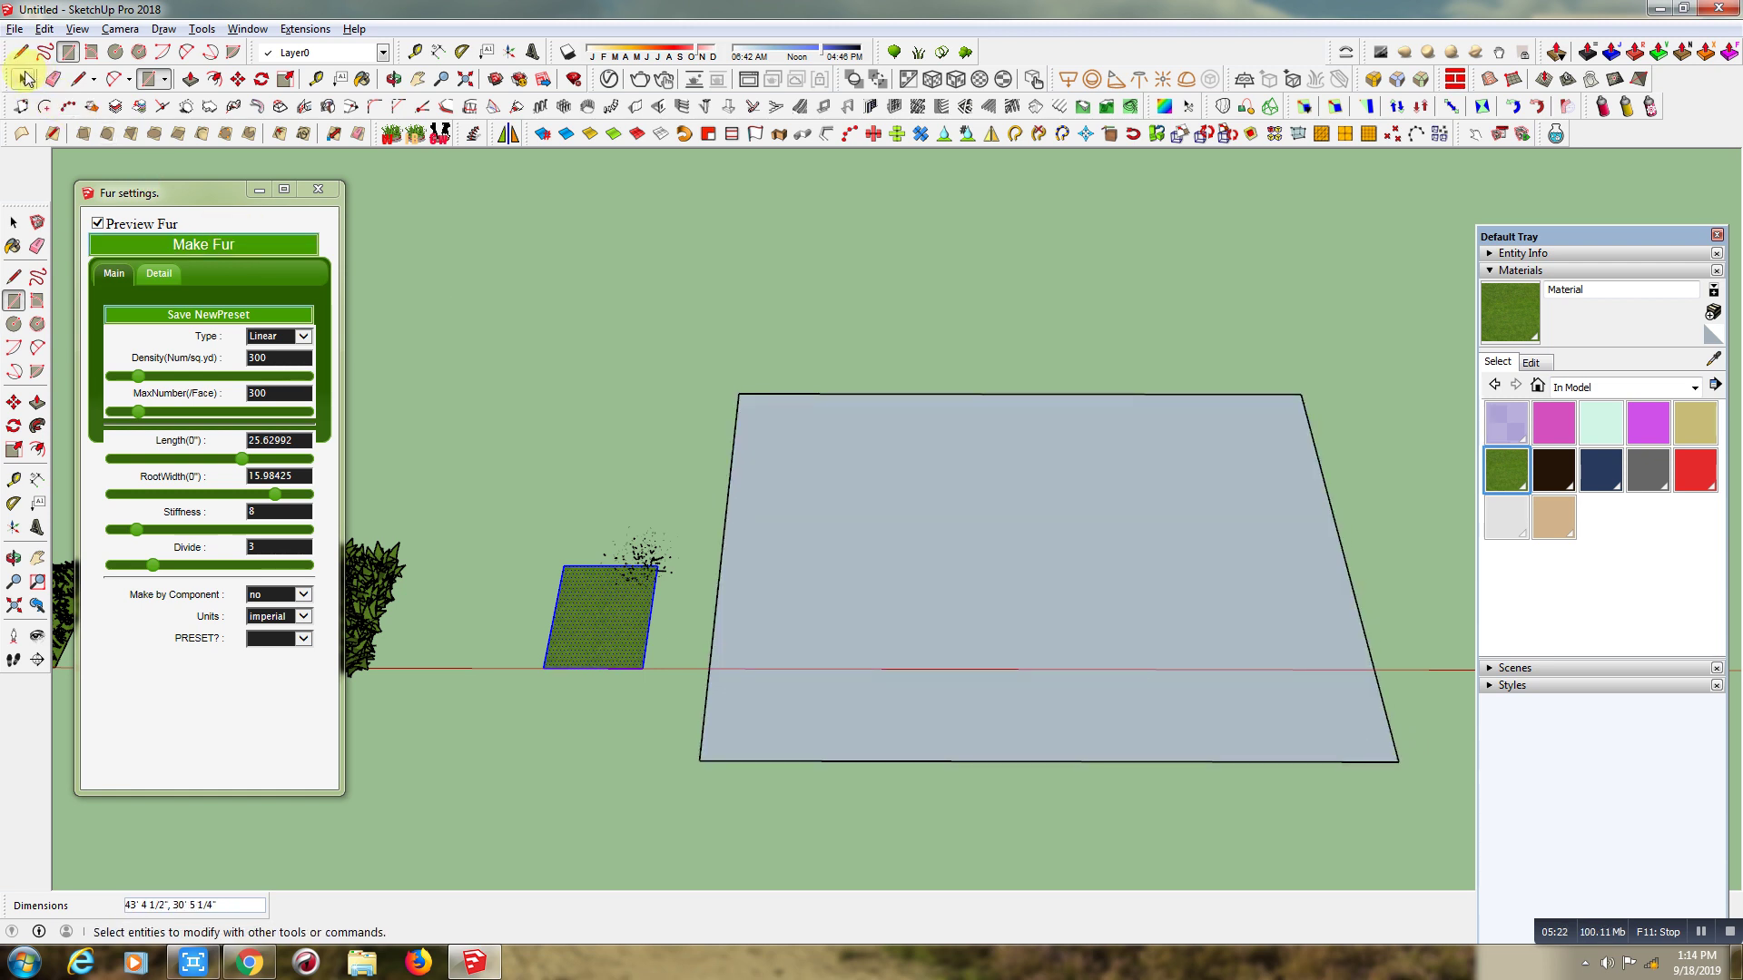
pyautogui.rightClick(1040, 491)
pyautogui.click(1102, 394)
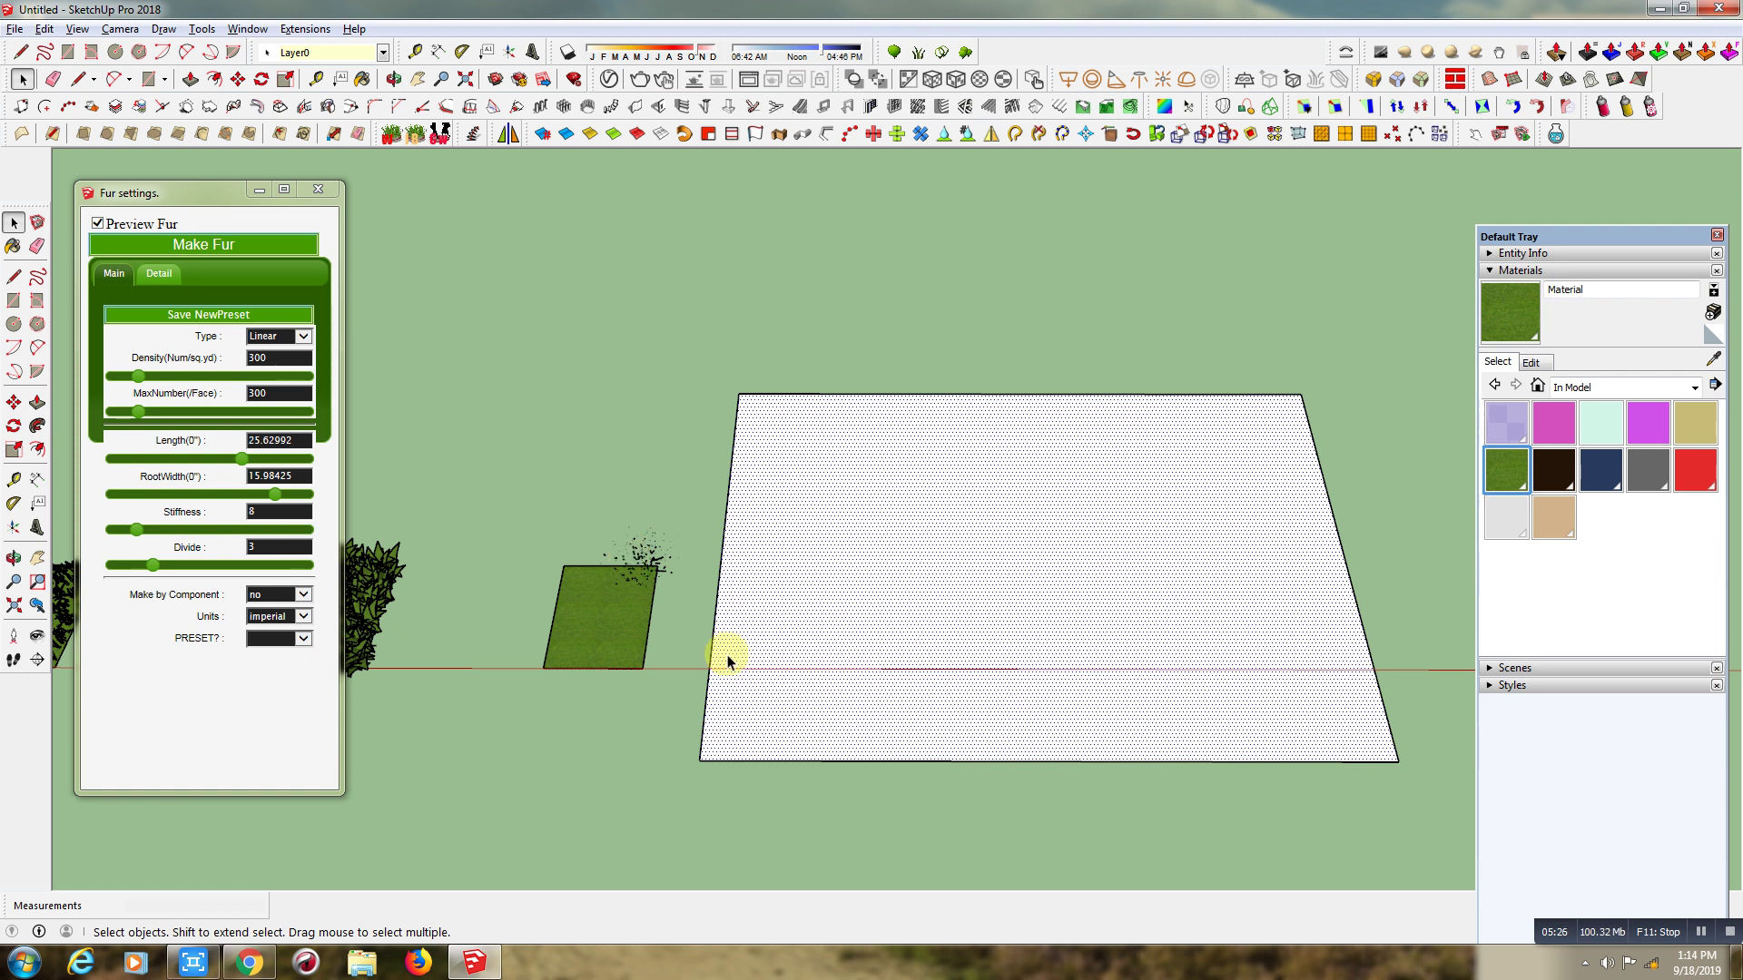
# - Choose co1bui as the fur component and enter a Density of 33
pyautogui.click(303, 593)
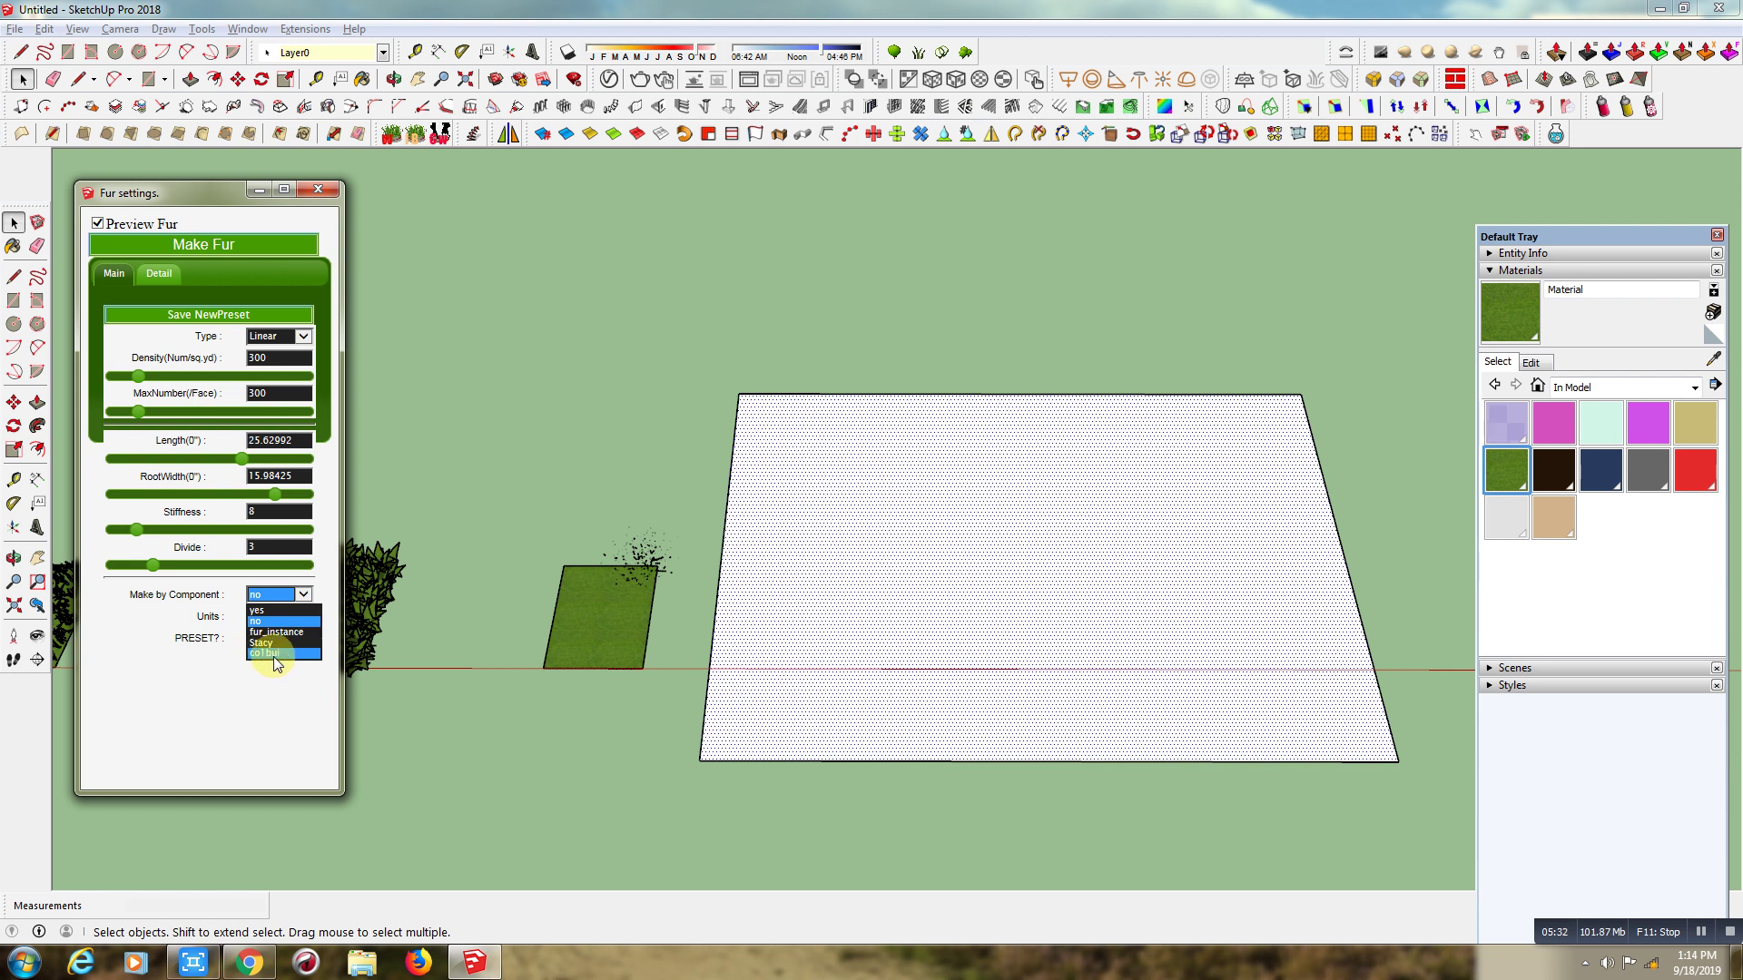
pyautogui.click(264, 653)
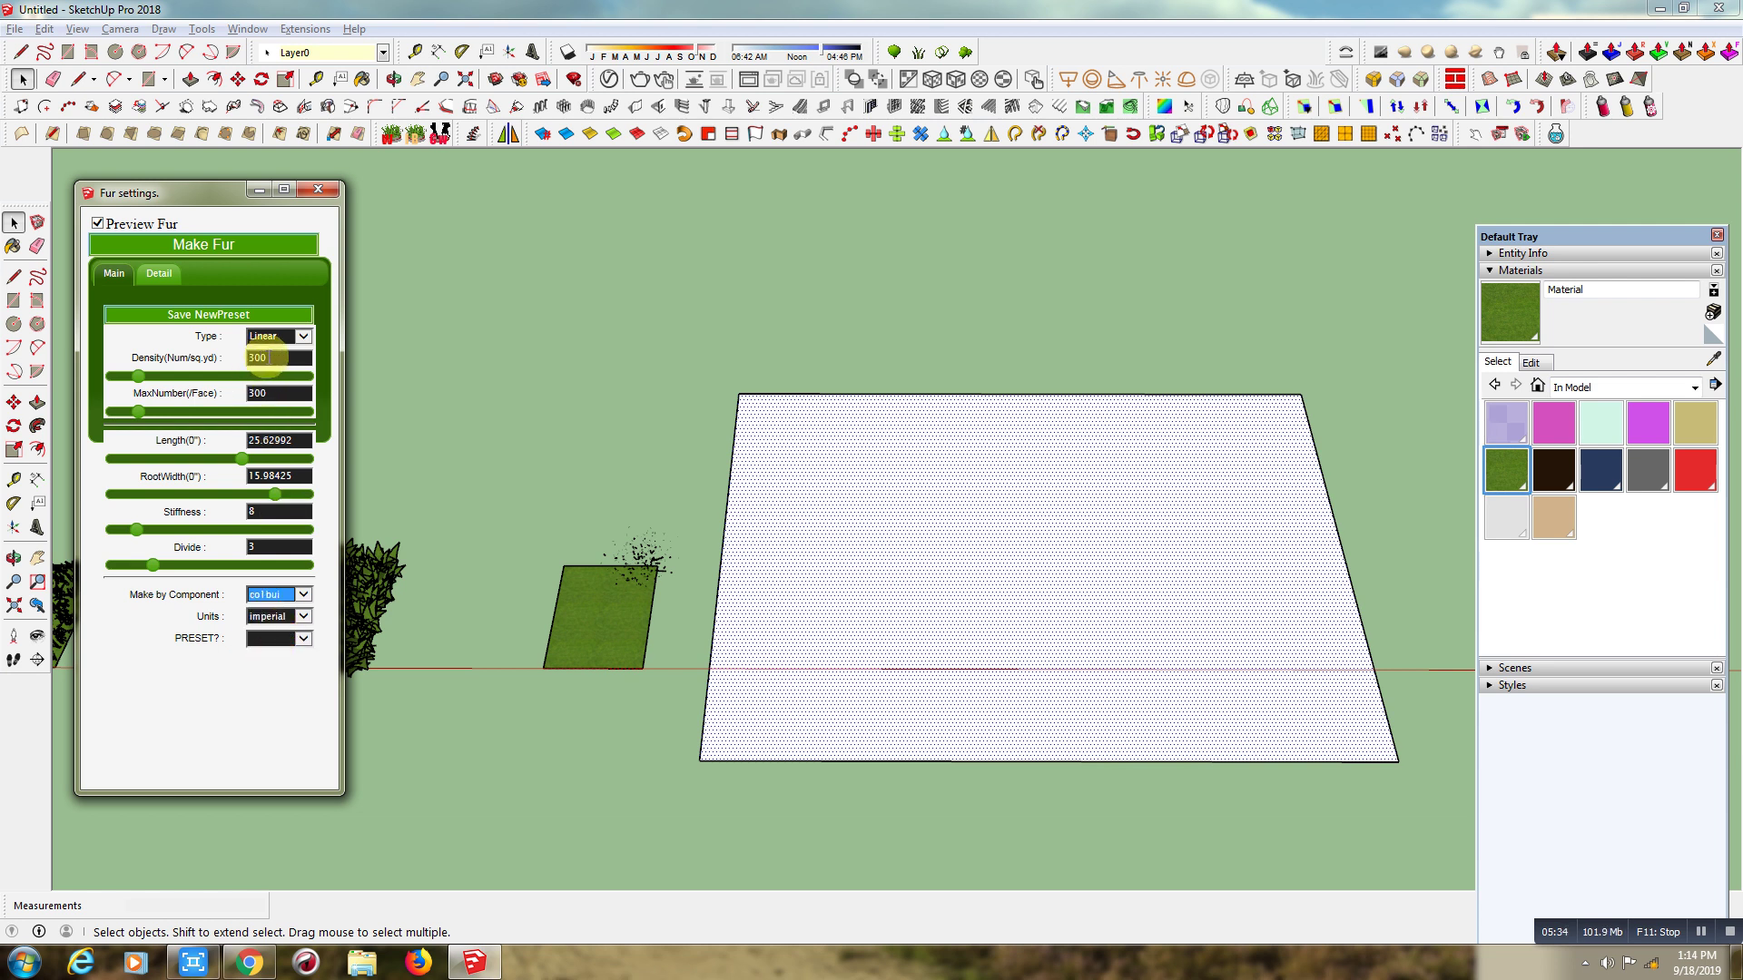
pyautogui.moveTo(270, 357)
pyautogui.mouseDown()
pyautogui.moveTo(234, 367)
pyautogui.moveTo(253, 399)
pyautogui.mouseUp()
pyautogui.write('33')
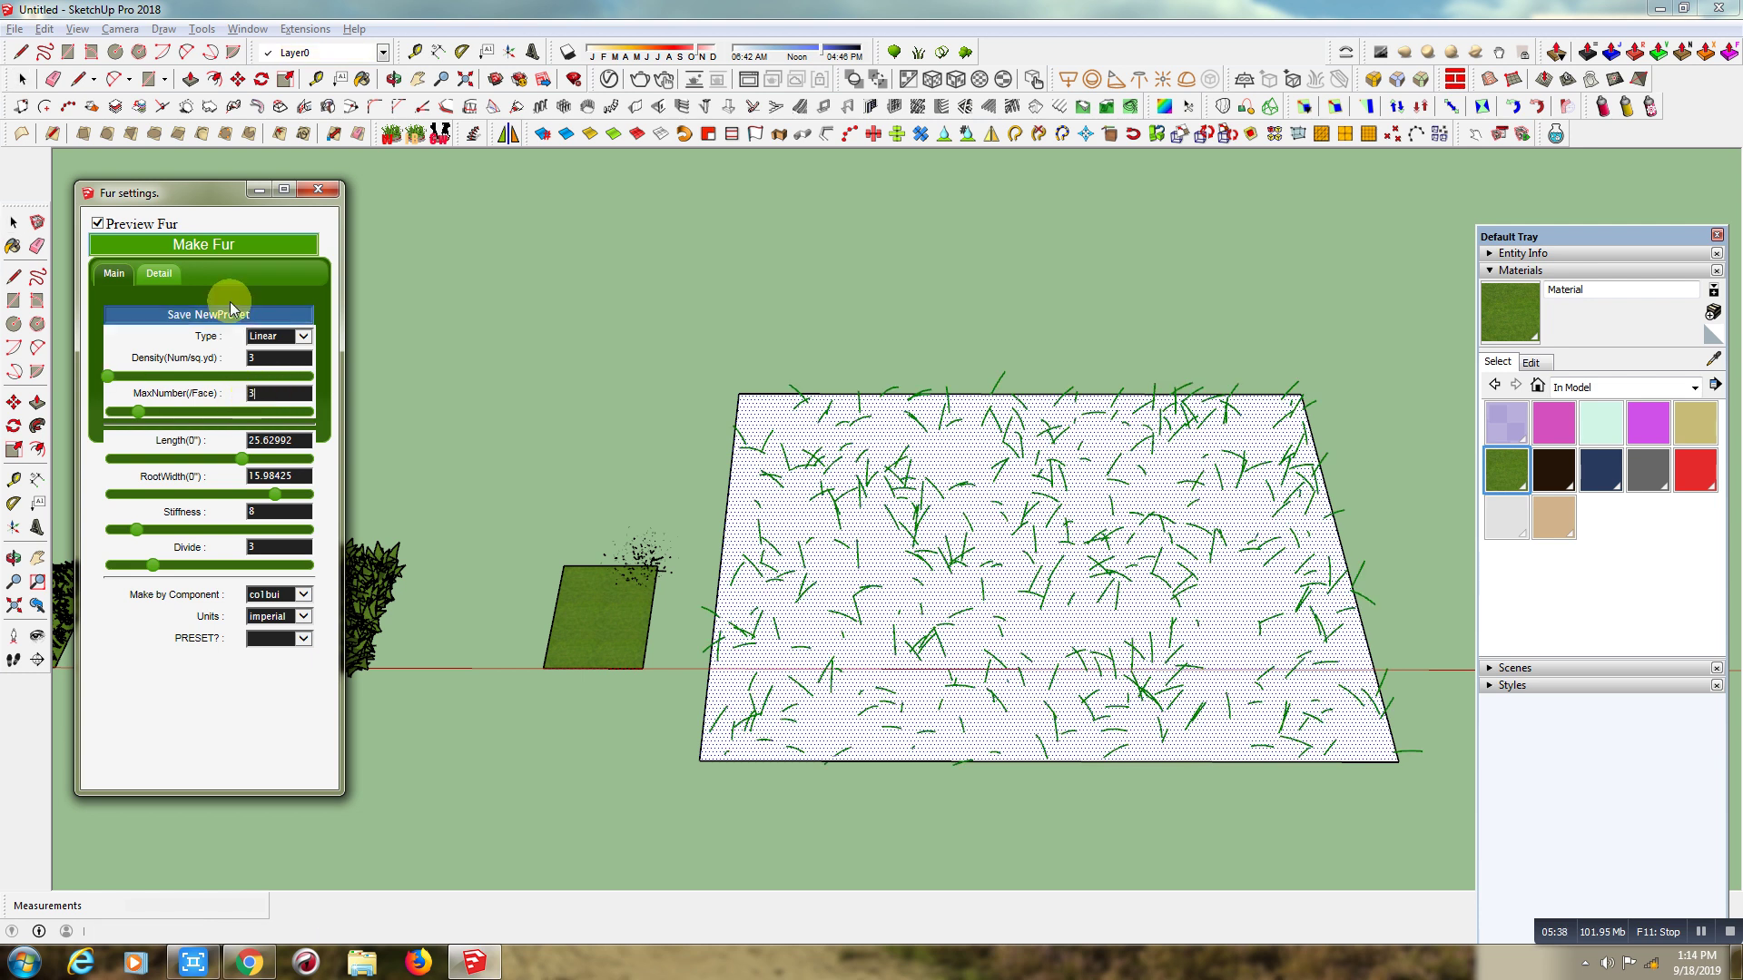
# - Grow co1bui grass on the large plane at Density and MaxNumber 33, viewed from low
pyautogui.click(231, 242)
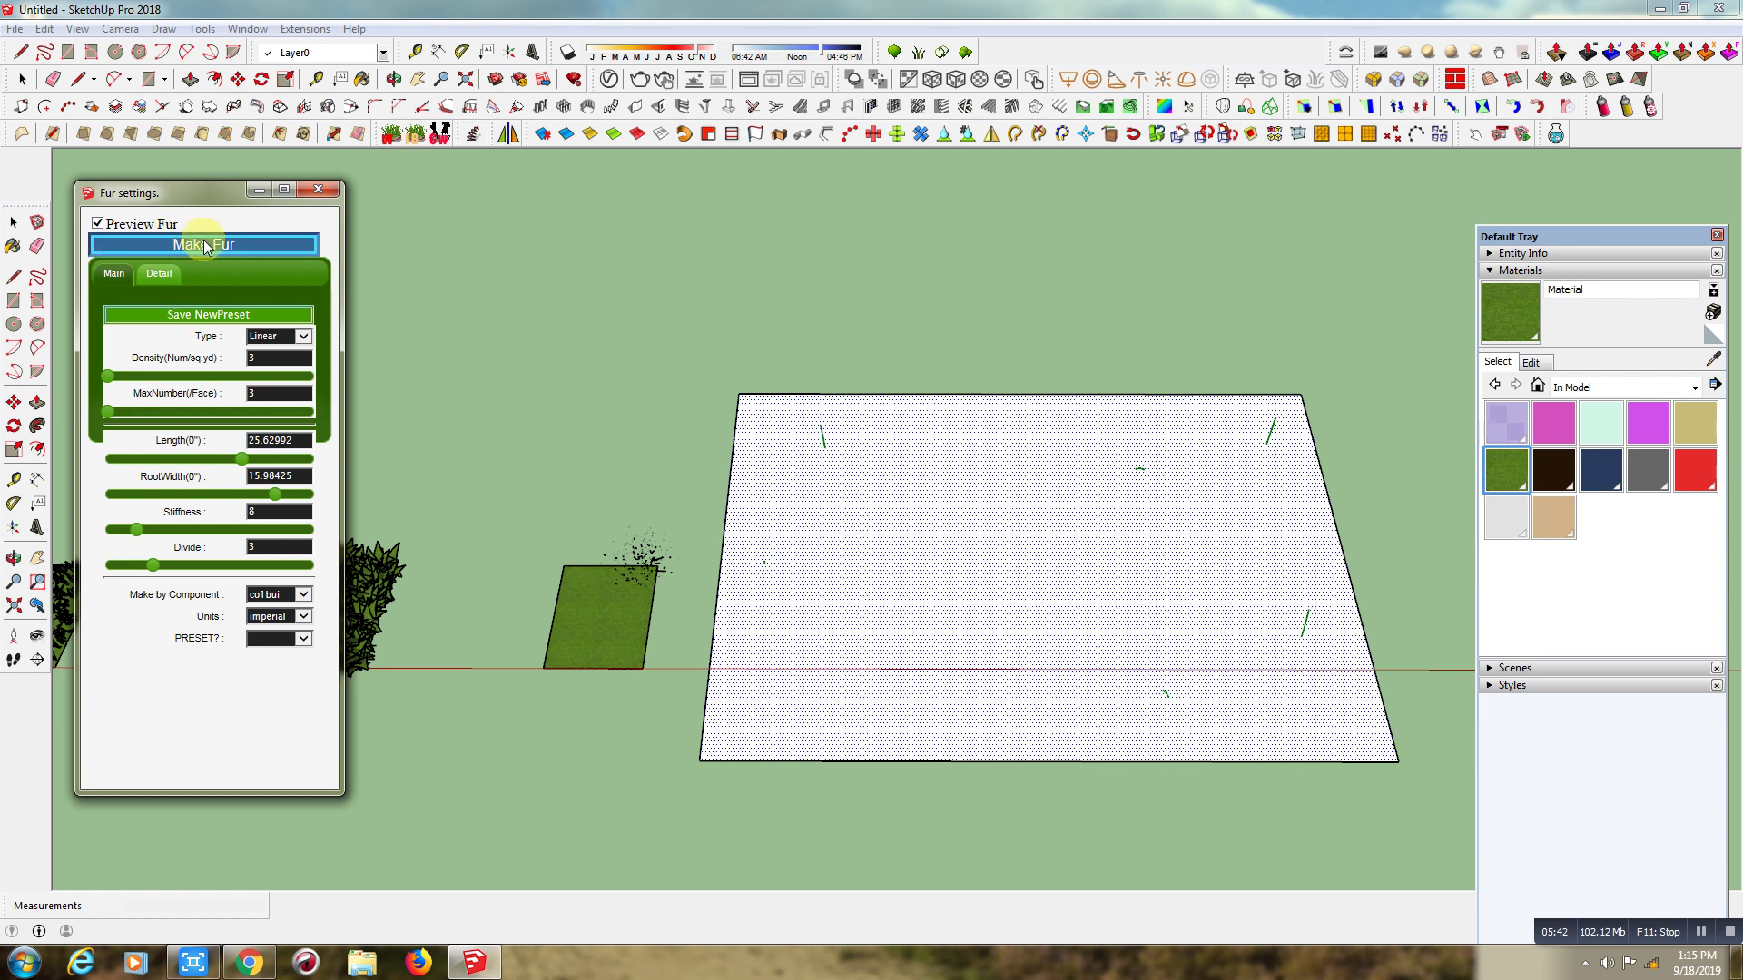
pyautogui.click(206, 247)
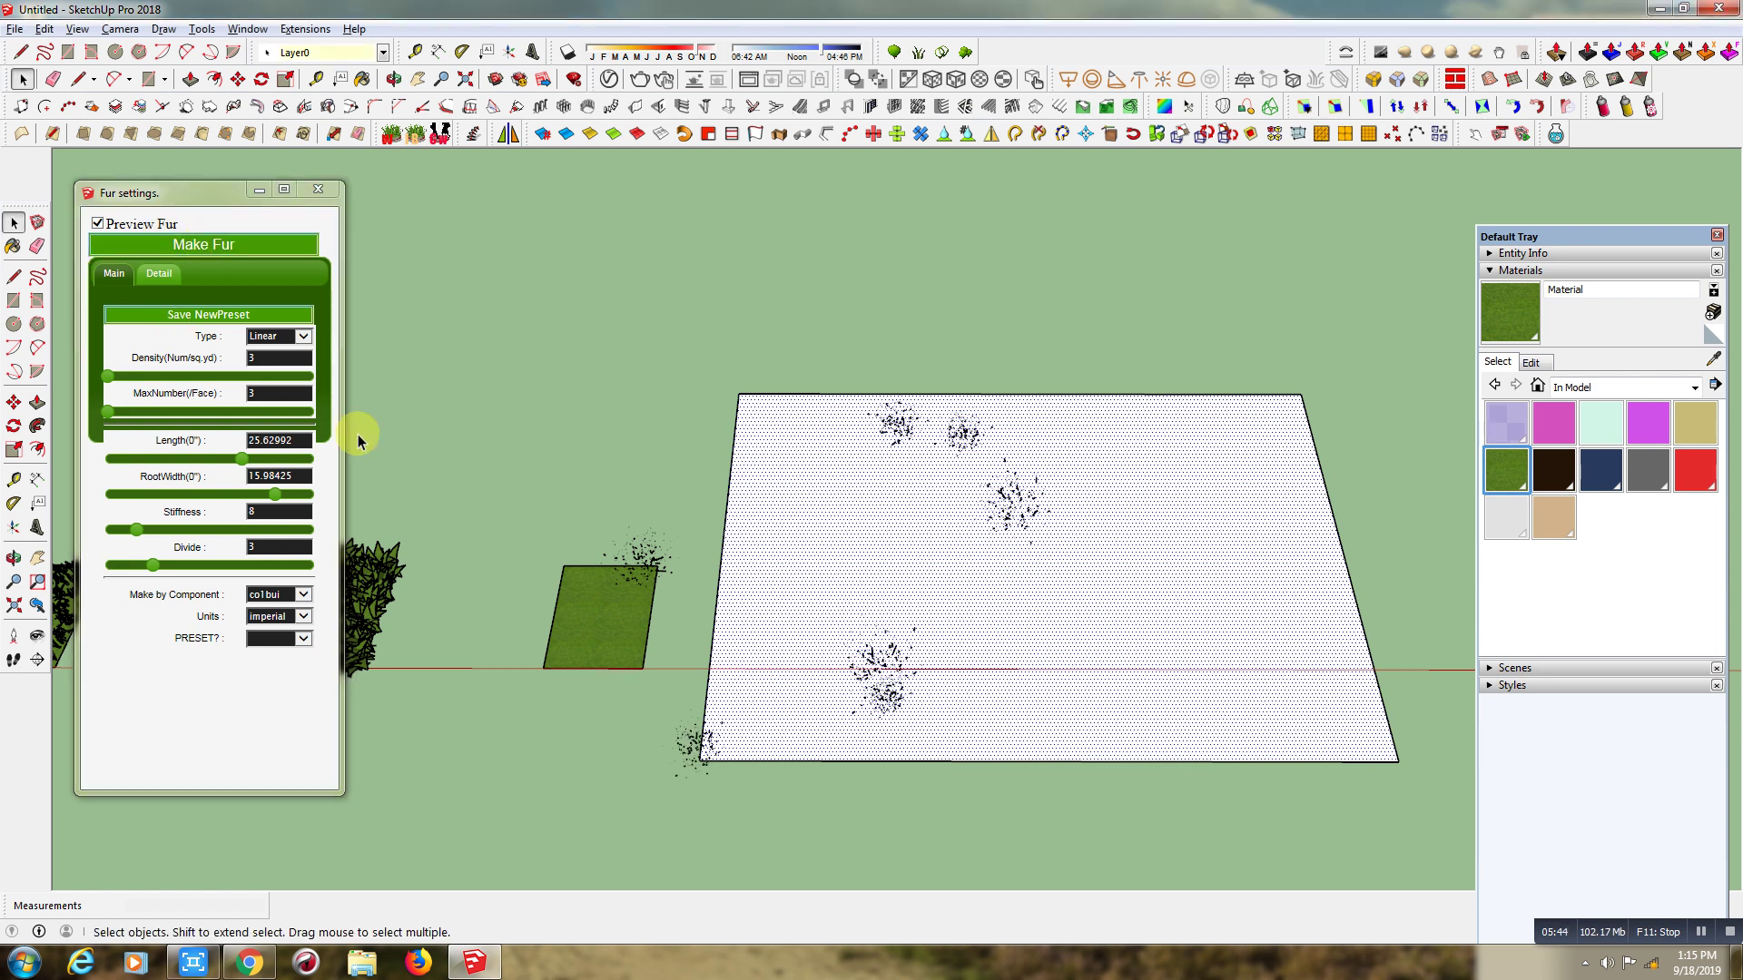
pyautogui.click(264, 398)
pyautogui.write('3')
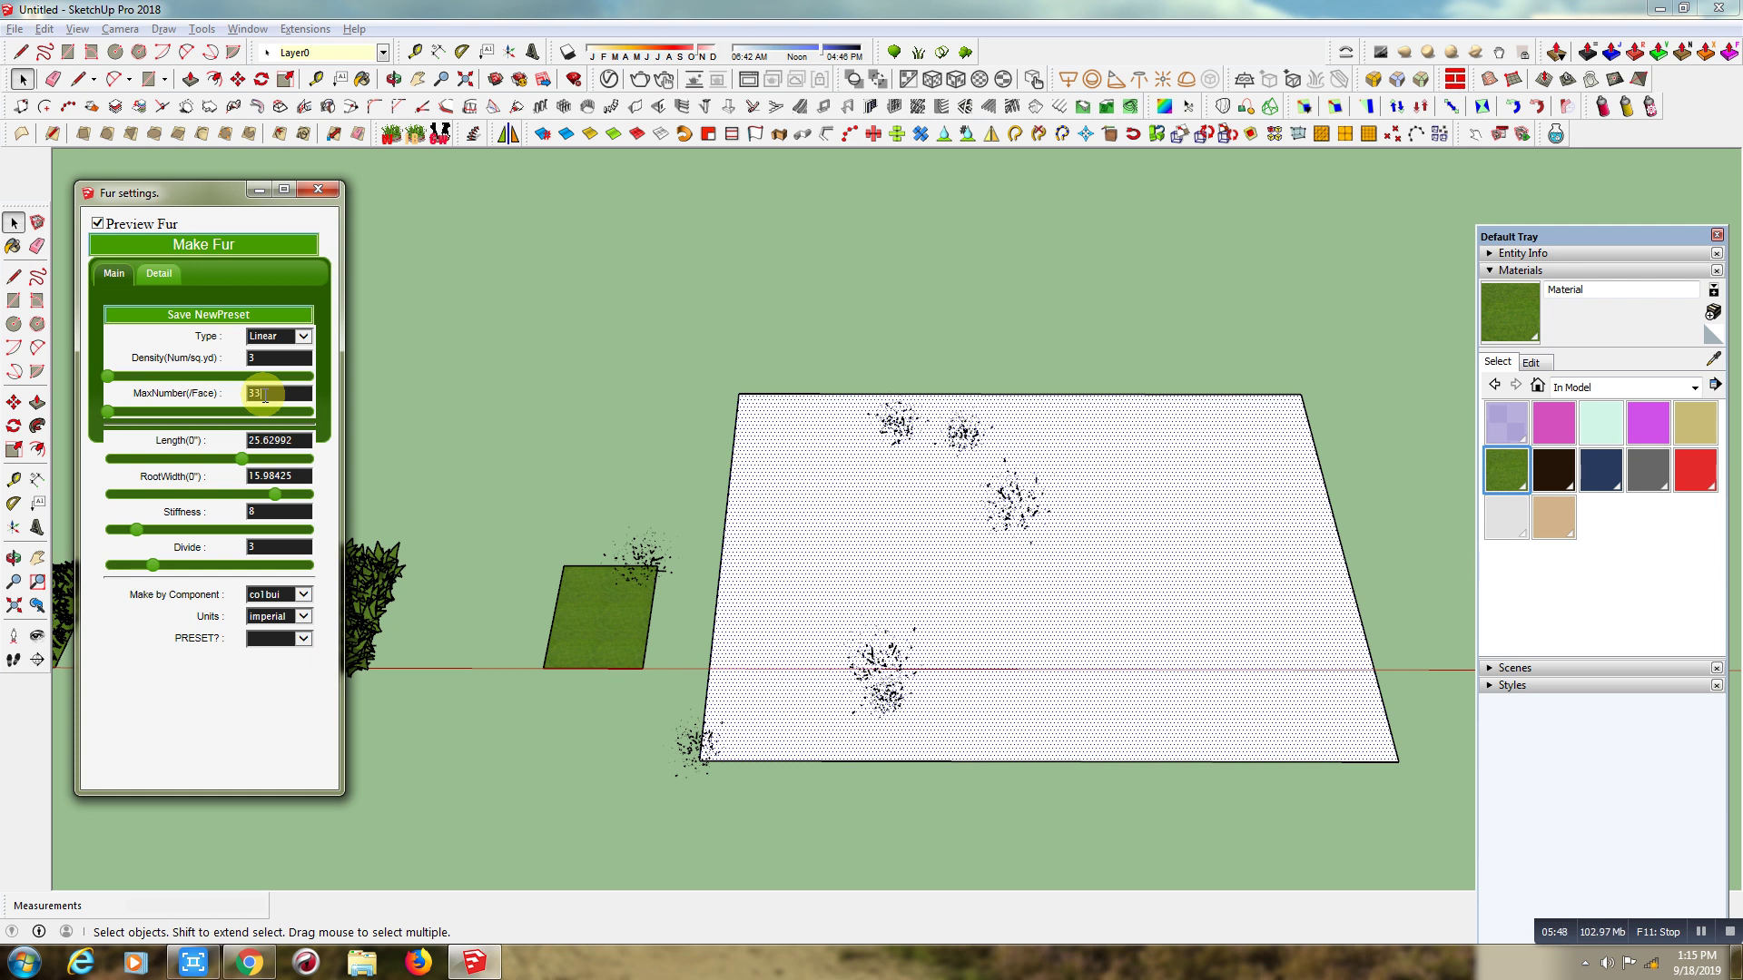
pyautogui.write('3')
pyautogui.press('Return')
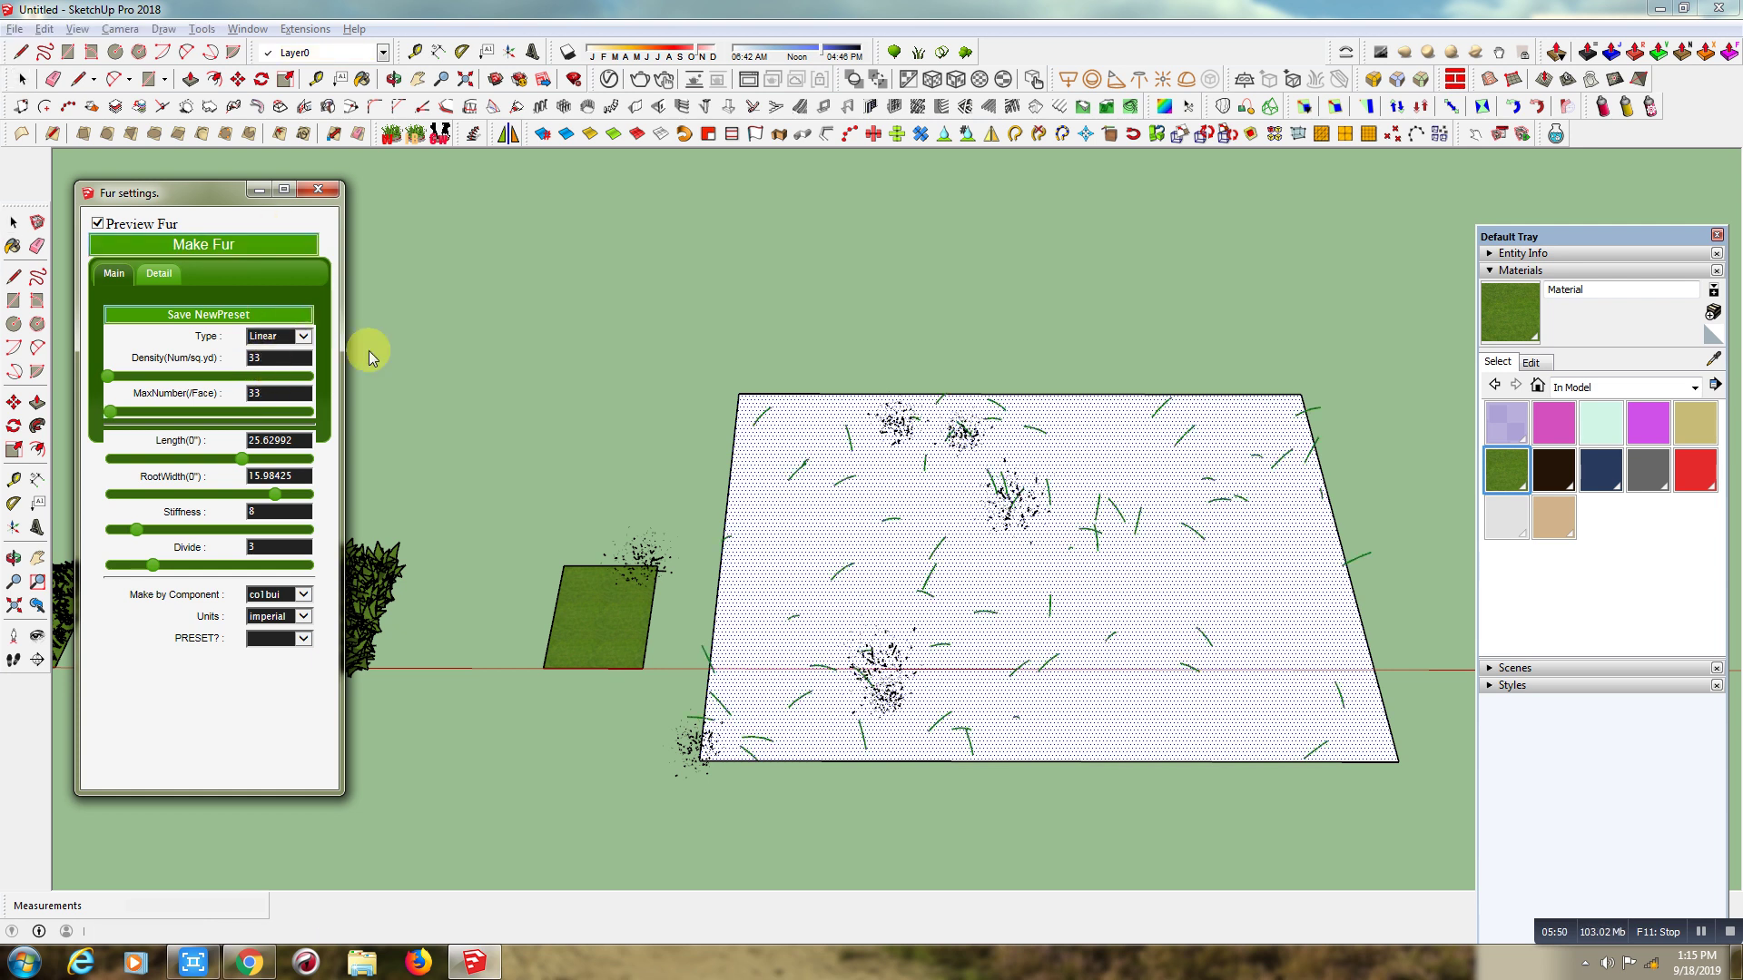
pyautogui.click(247, 243)
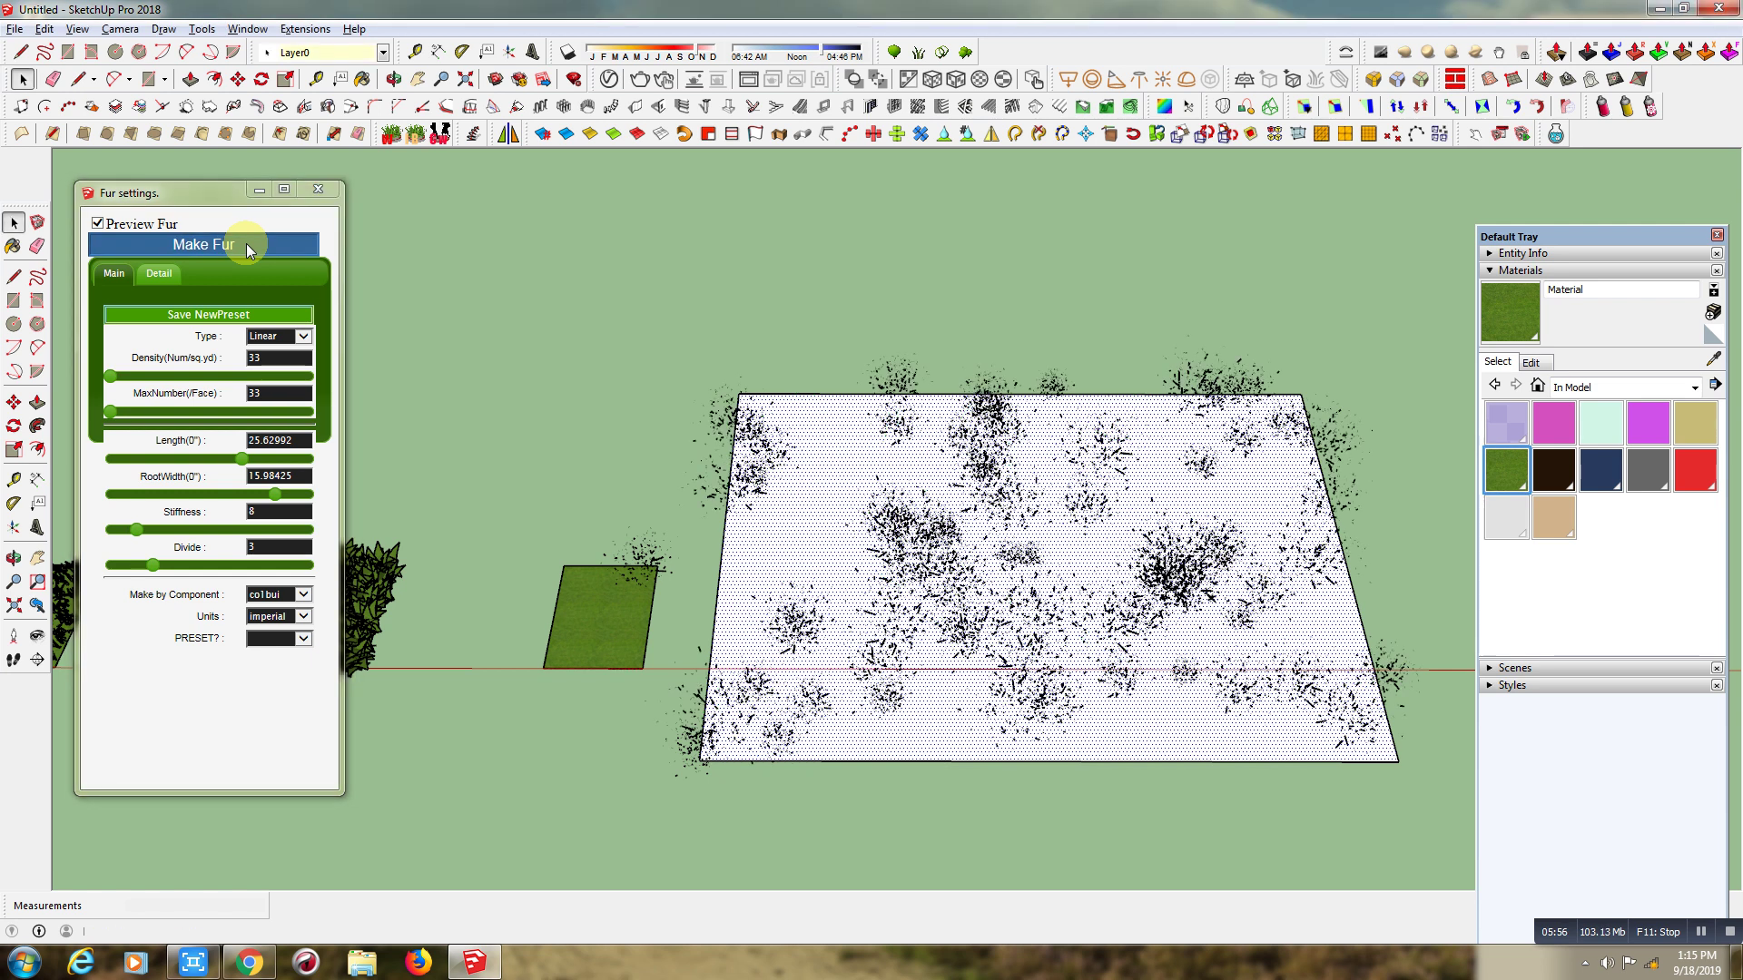
pyautogui.click(394, 79)
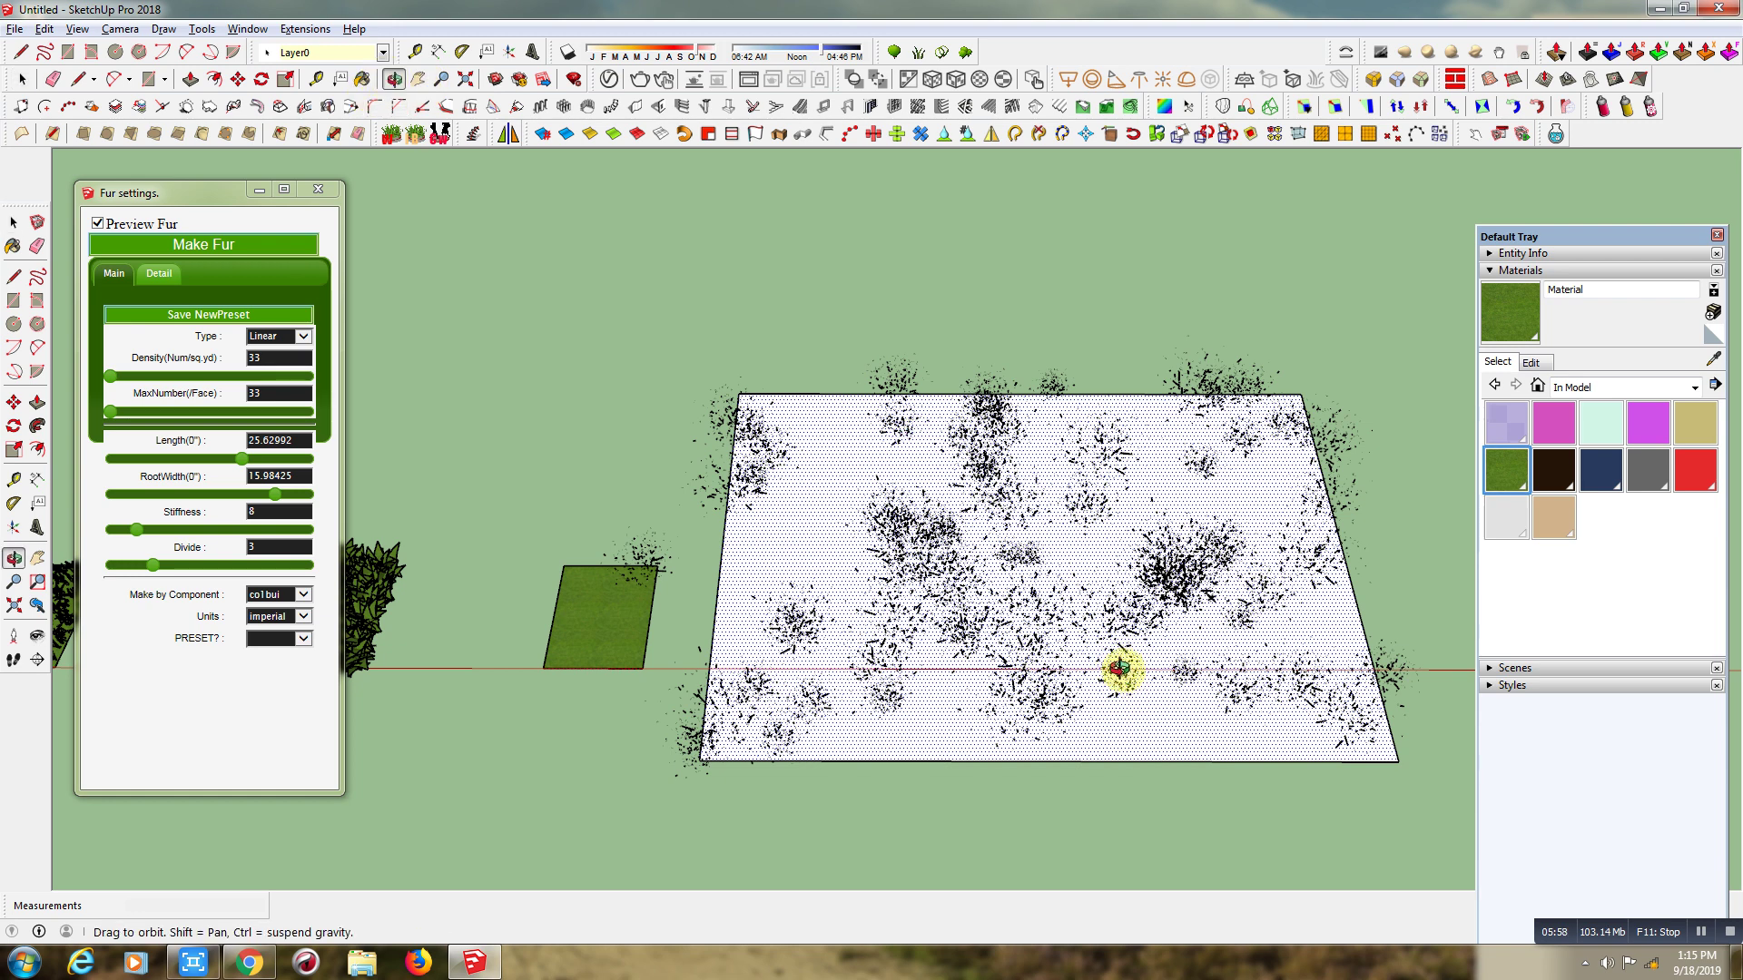
pyautogui.moveTo(1122, 670)
pyautogui.mouseDown()
pyautogui.moveTo(1049, 206)
pyautogui.moveTo(965, 630)
pyautogui.moveTo(401, 439)
pyautogui.moveTo(401, 420)
pyautogui.moveTo(603, 534)
pyautogui.moveTo(845, 737)
pyautogui.moveTo(686, 690)
pyautogui.mouseUp()
# - Copy the large plane to the right and offset an inner rectangle inside it
pyautogui.click(237, 79)
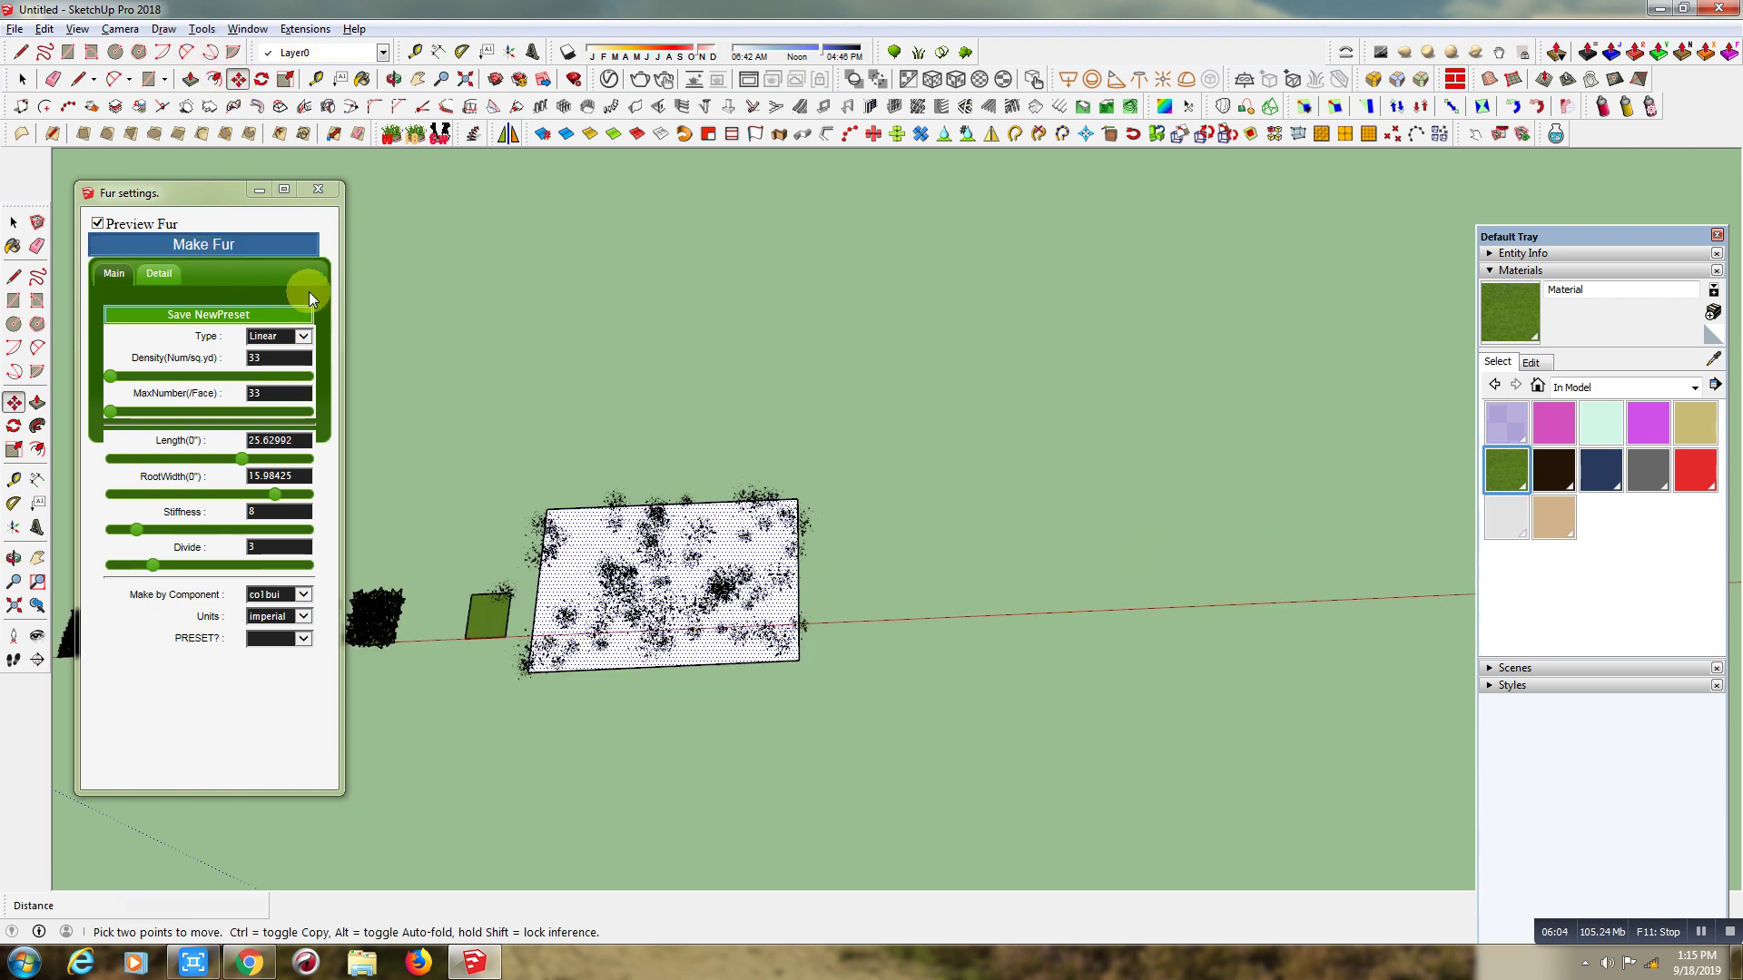
pyautogui.scroll(-1, 309, 292)
pyautogui.click(758, 784)
pyautogui.press('ctrl')
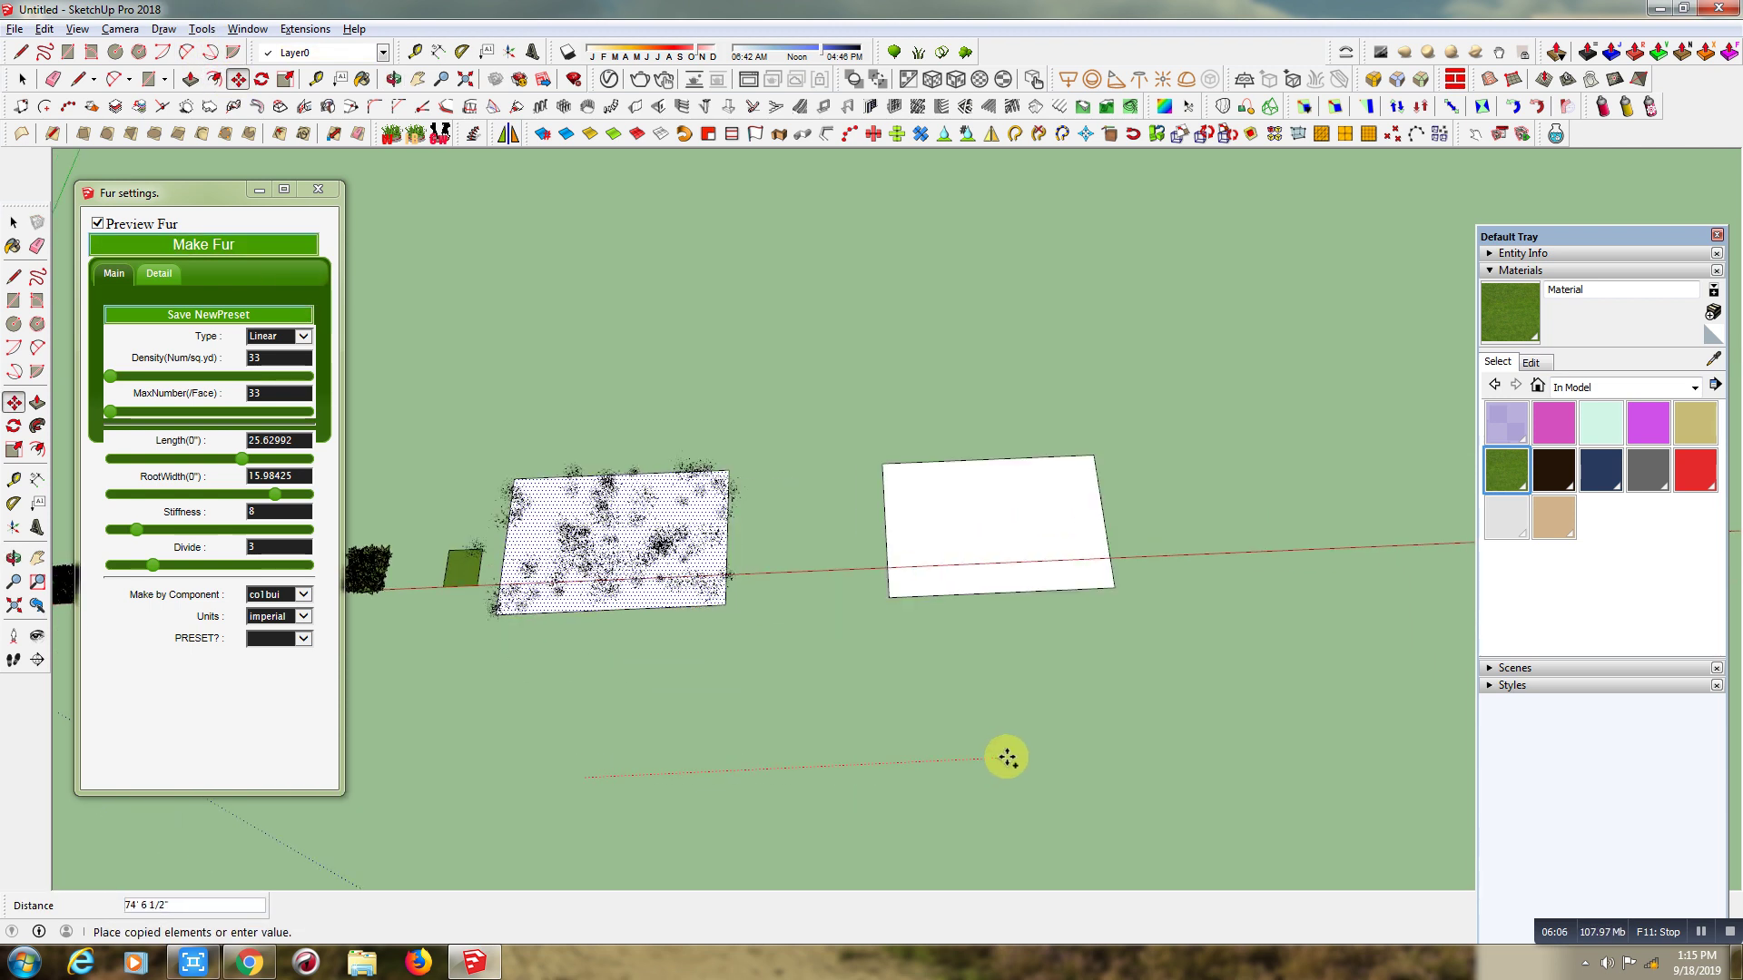
pyautogui.click(1002, 759)
pyautogui.click(214, 79)
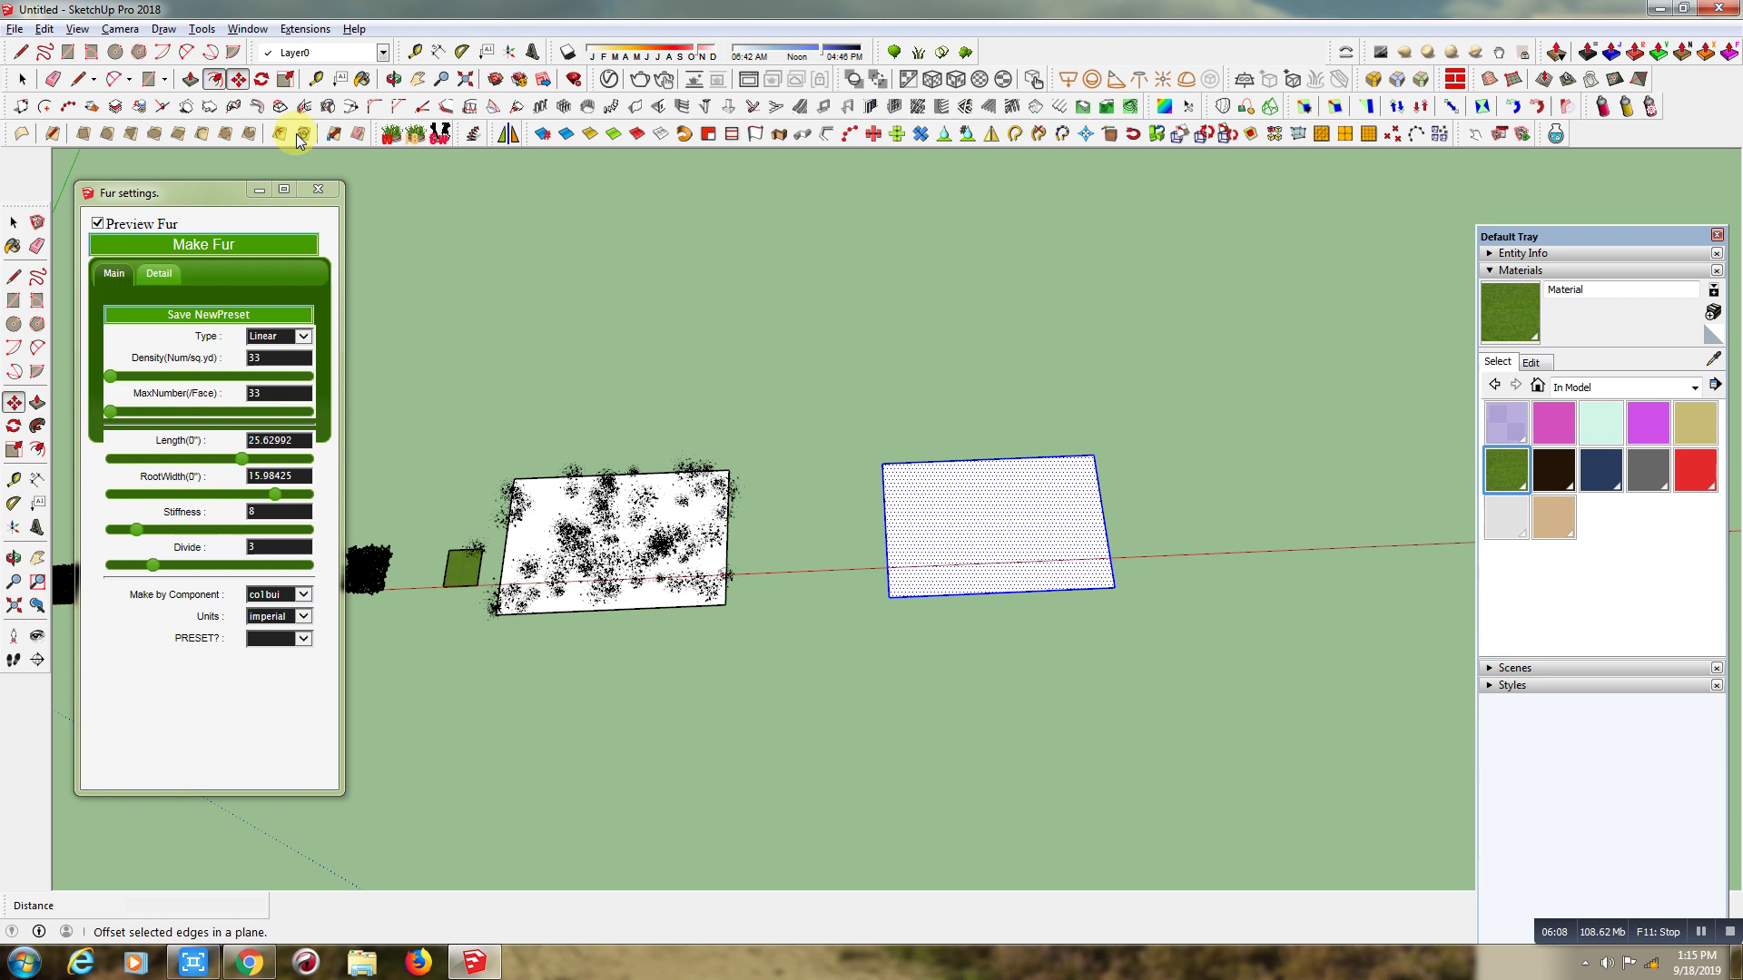
pyautogui.click(939, 509)
pyautogui.click(930, 498)
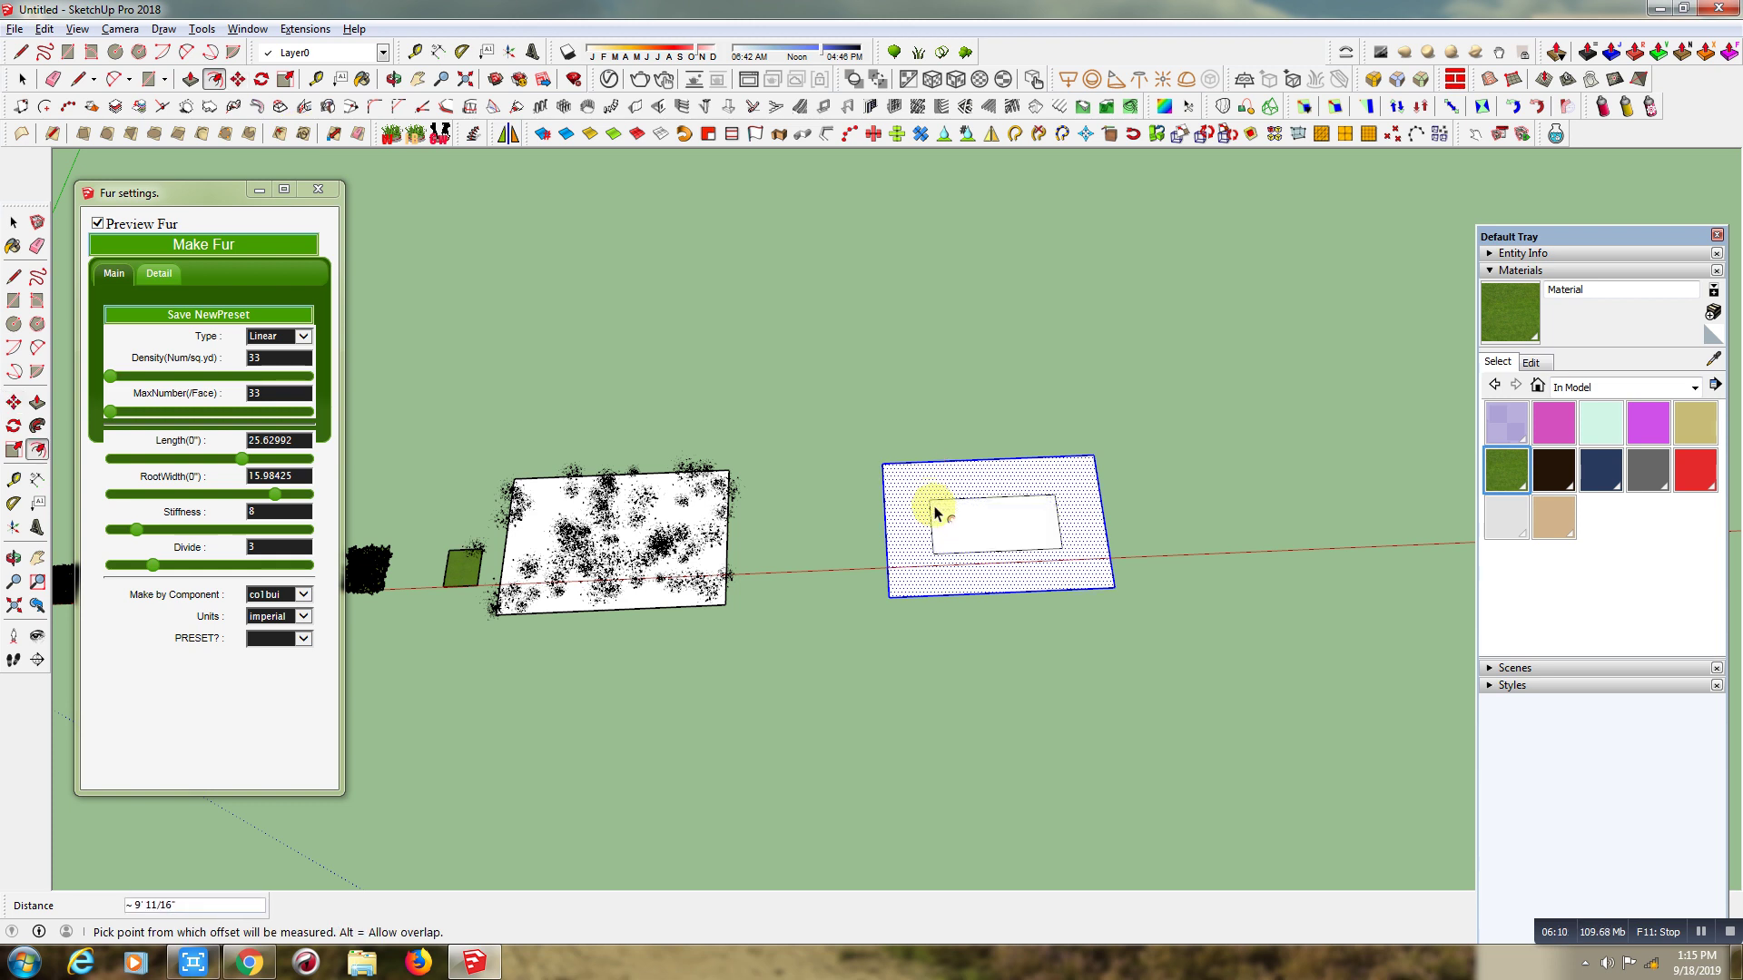
# - Grow co1bui grass over the copied plane's border
pyautogui.click(23, 79)
pyautogui.click(159, 280)
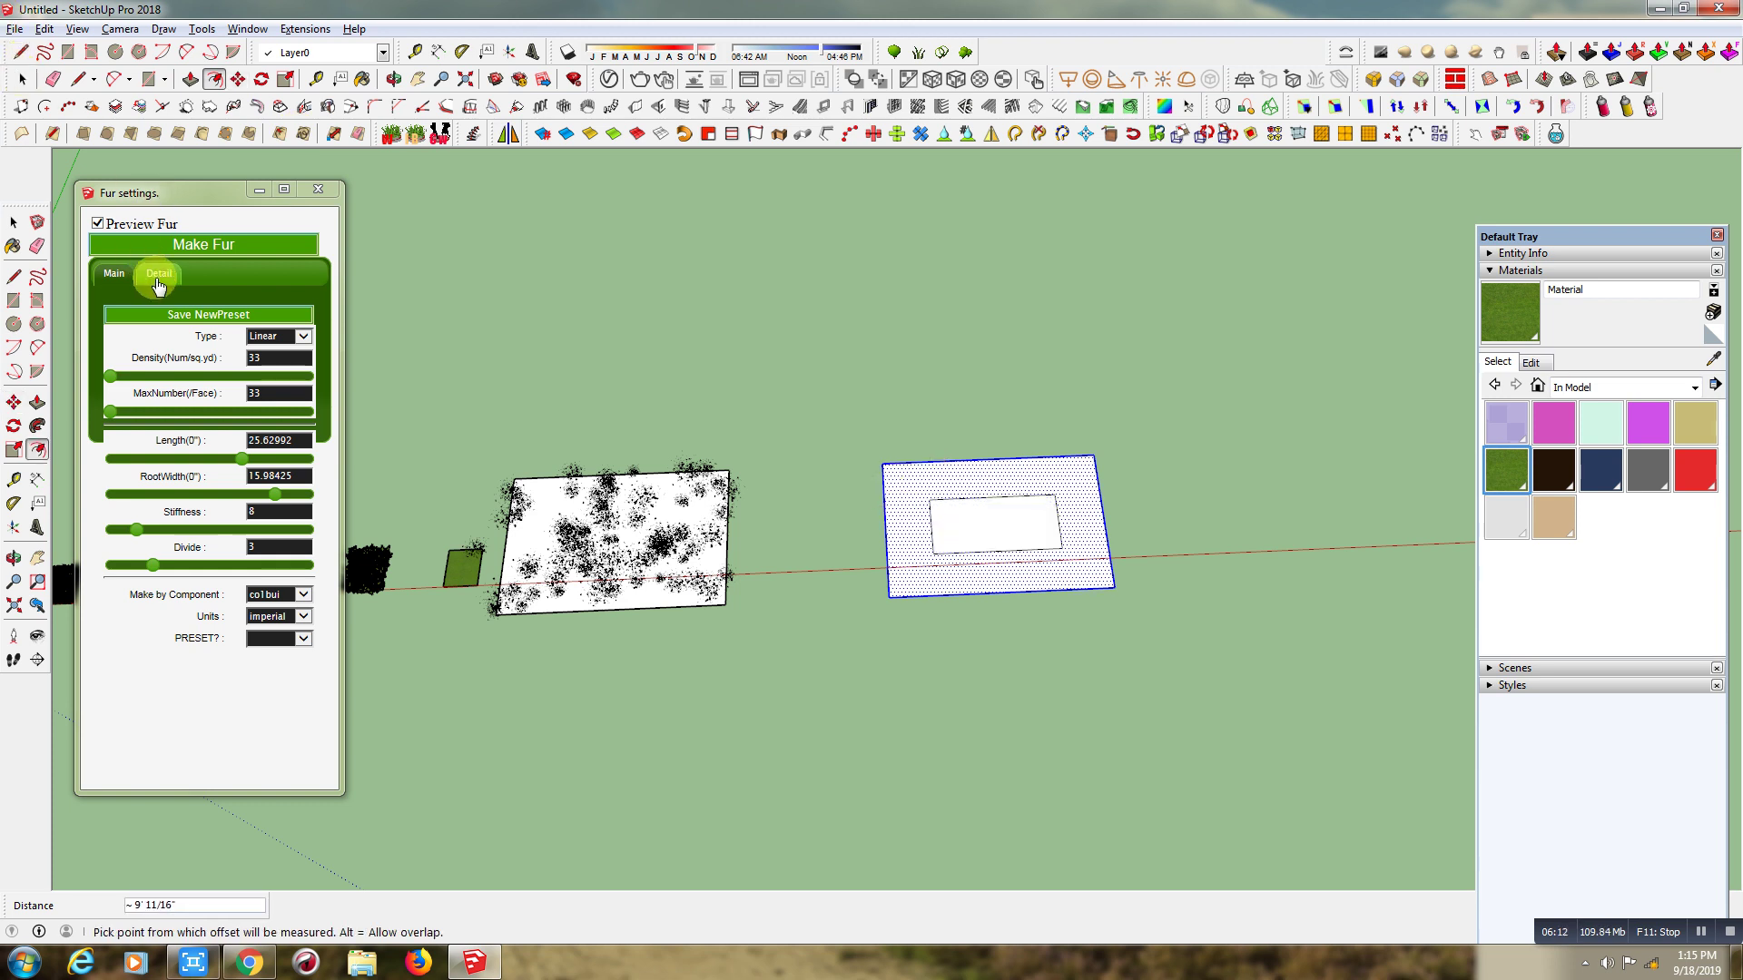
pyautogui.click(204, 245)
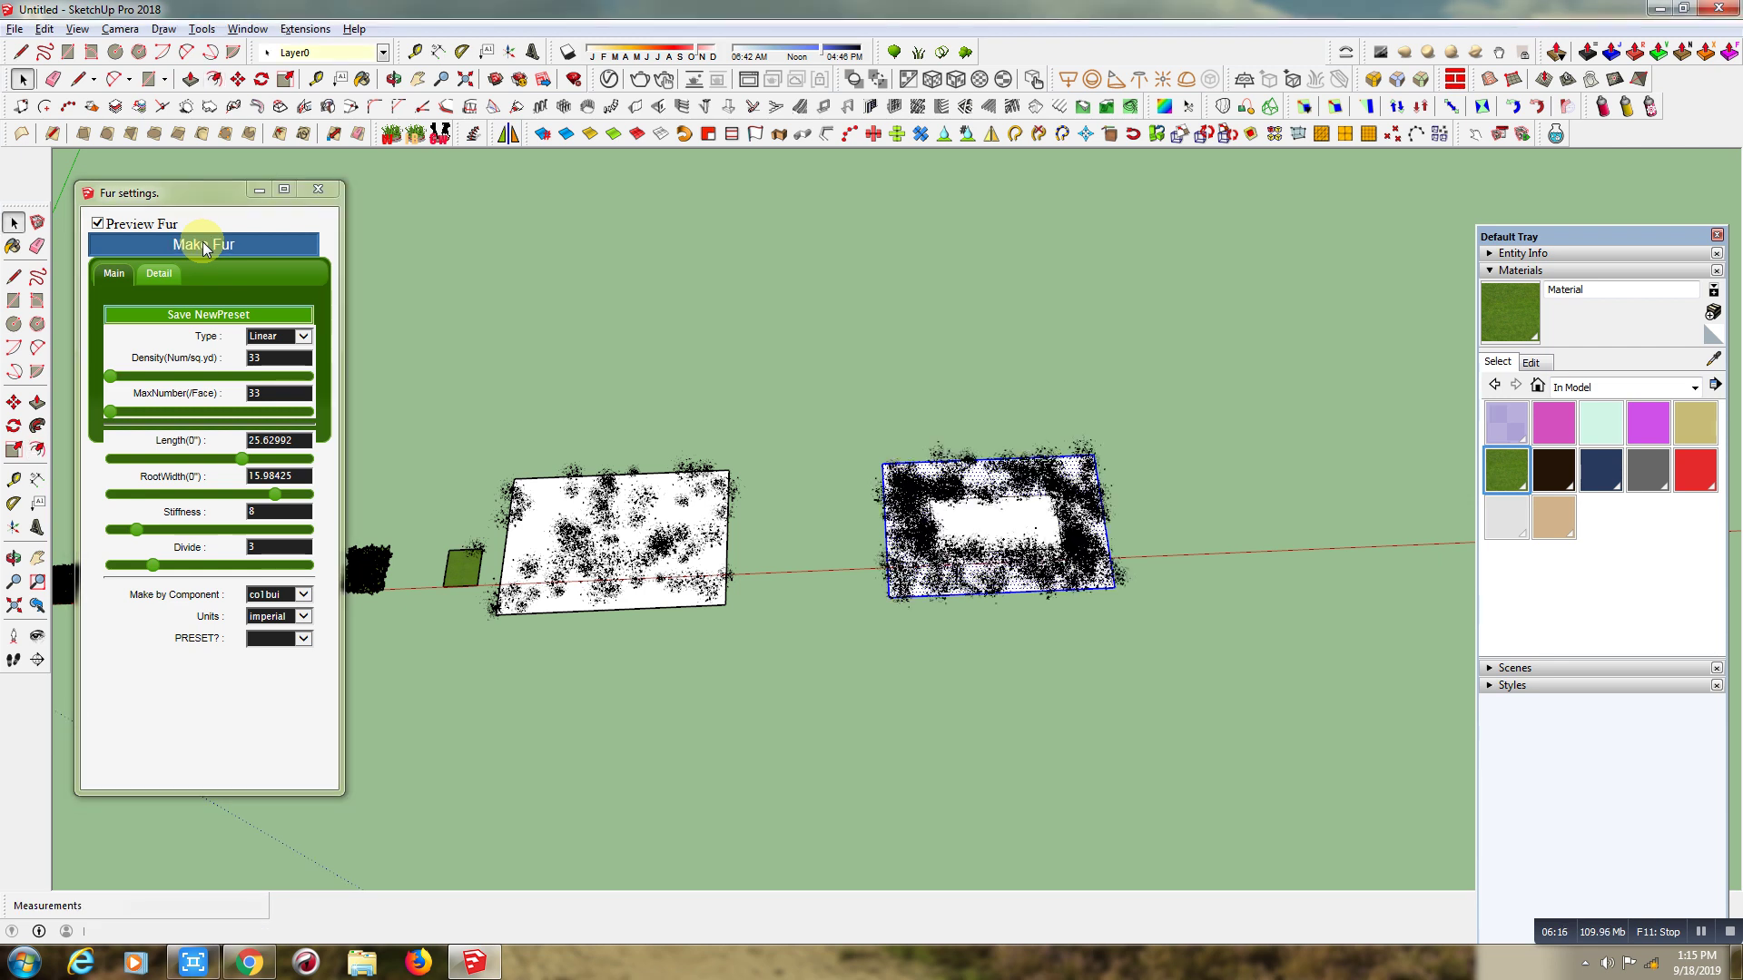
pyautogui.click(1029, 536)
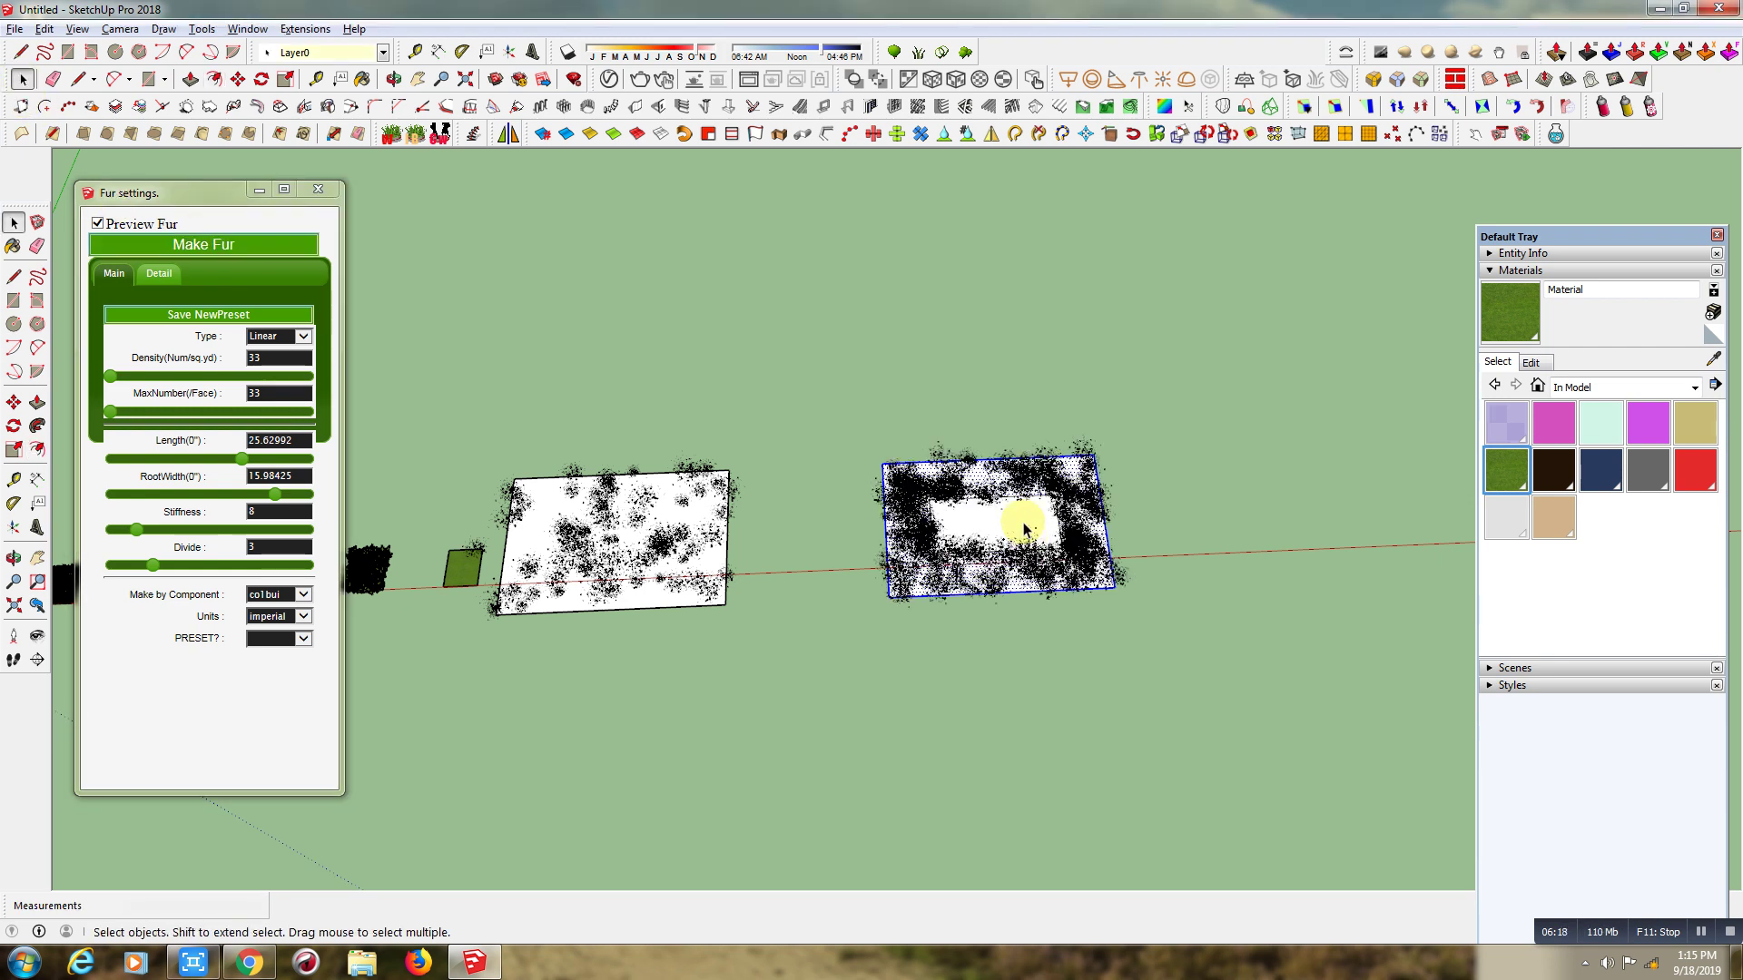
pyautogui.scroll(4, 1024, 528)
pyautogui.scroll(1, 1022, 523)
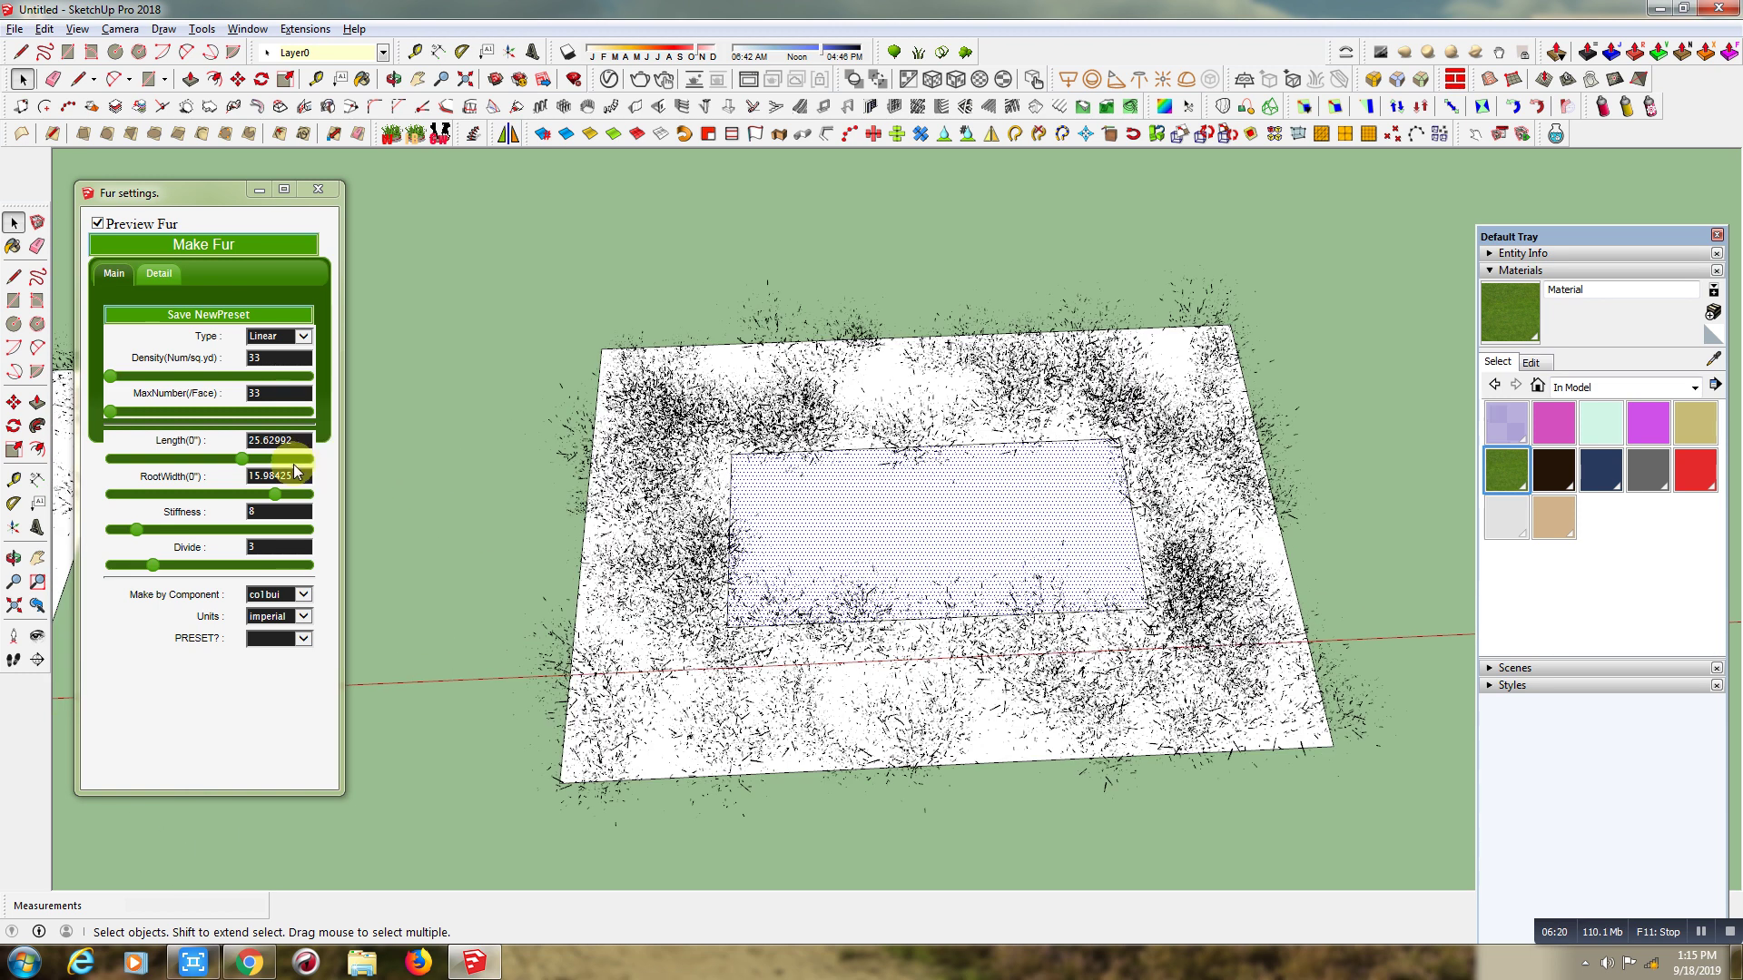
# - Regrow the grass at Density and MaxNumber 60, then orbit to view the row of patches
pyautogui.click(252, 356)
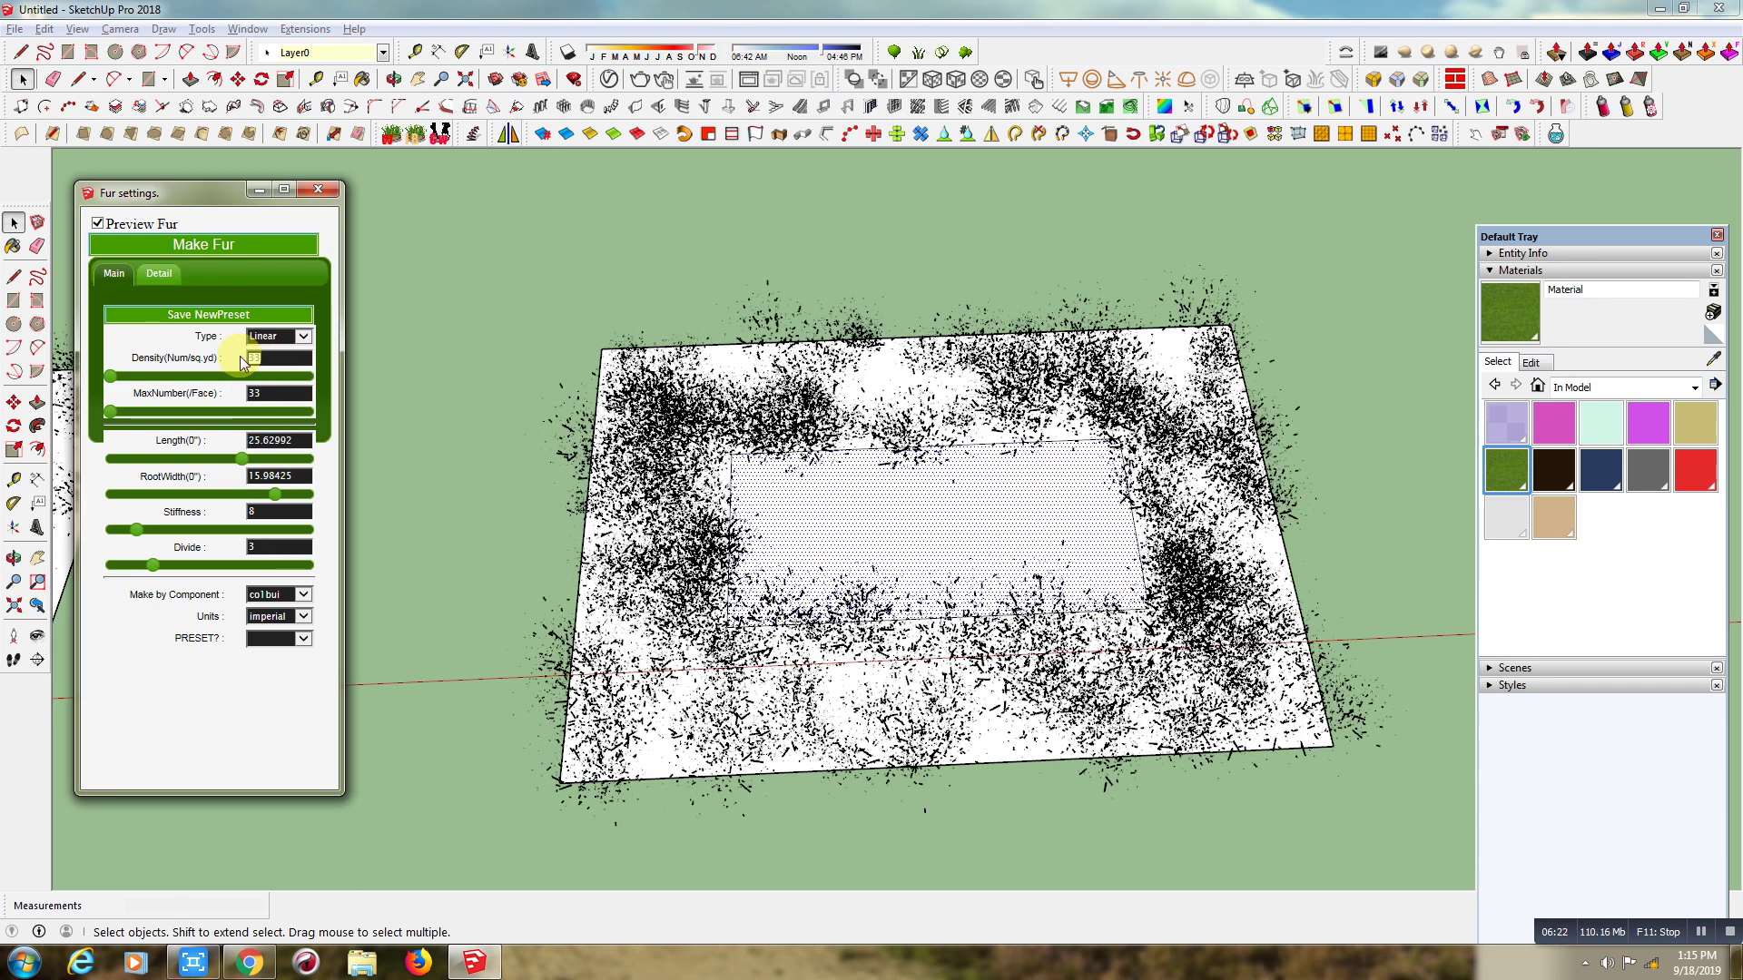
pyautogui.write('60')
pyautogui.moveTo(265, 390); pyautogui.dragTo(226, 399)
pyautogui.write('60')
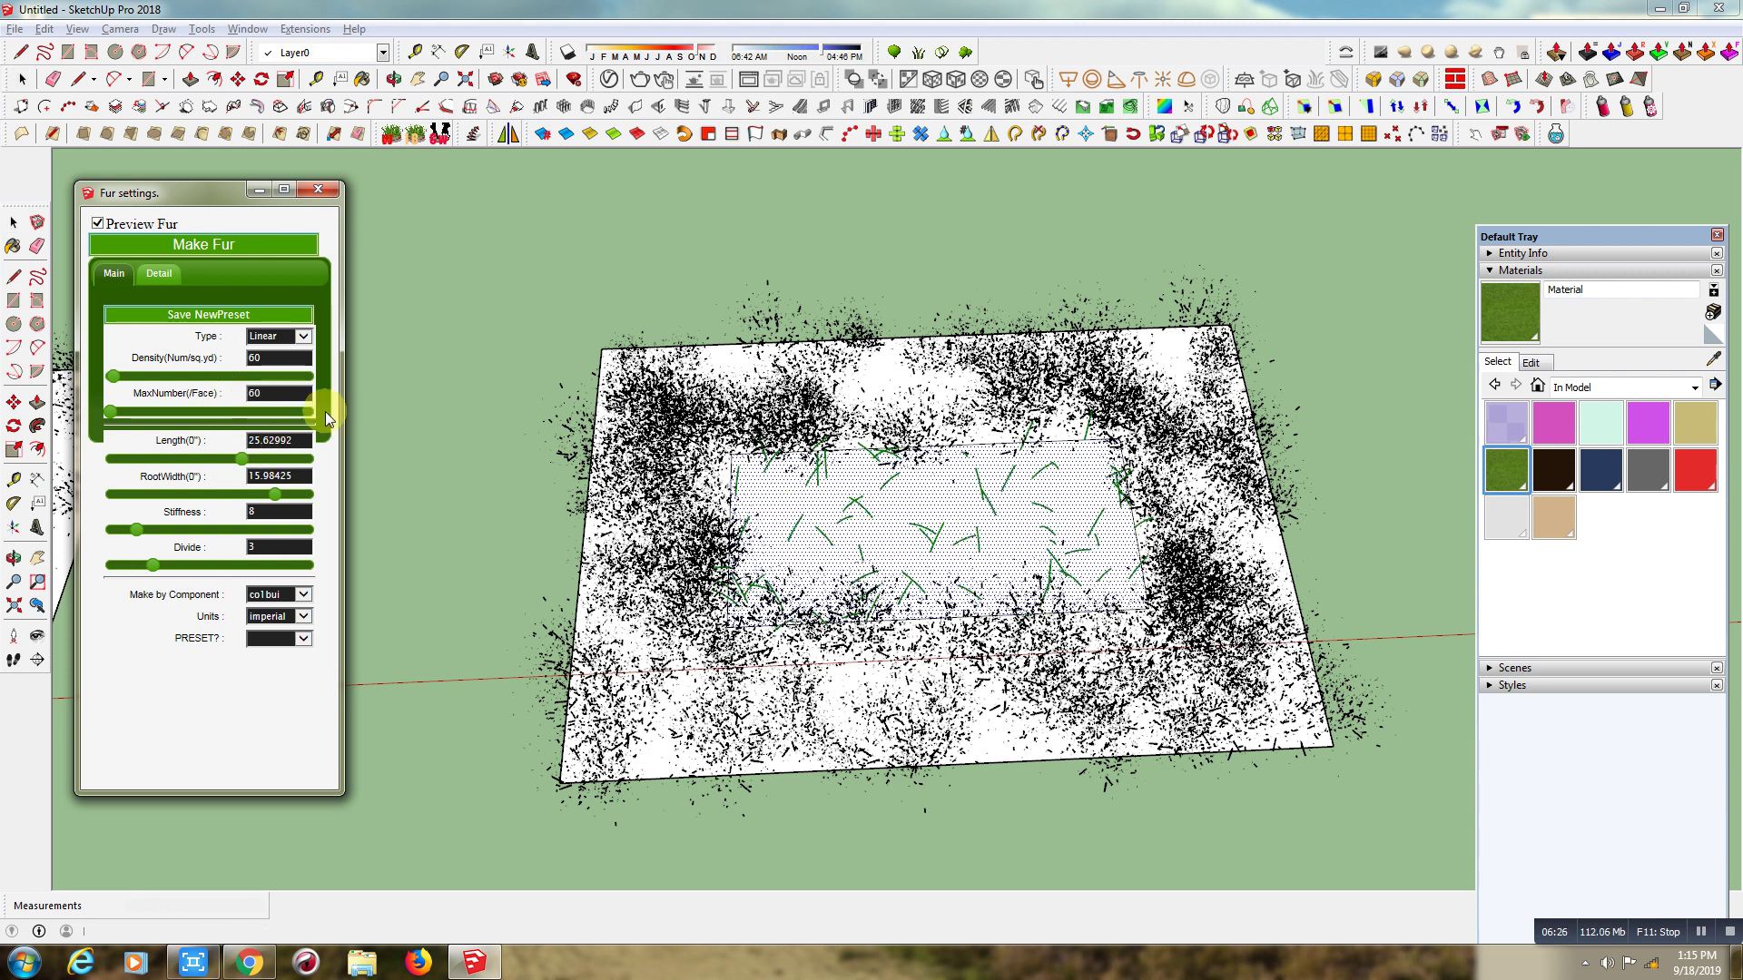
pyautogui.click(243, 246)
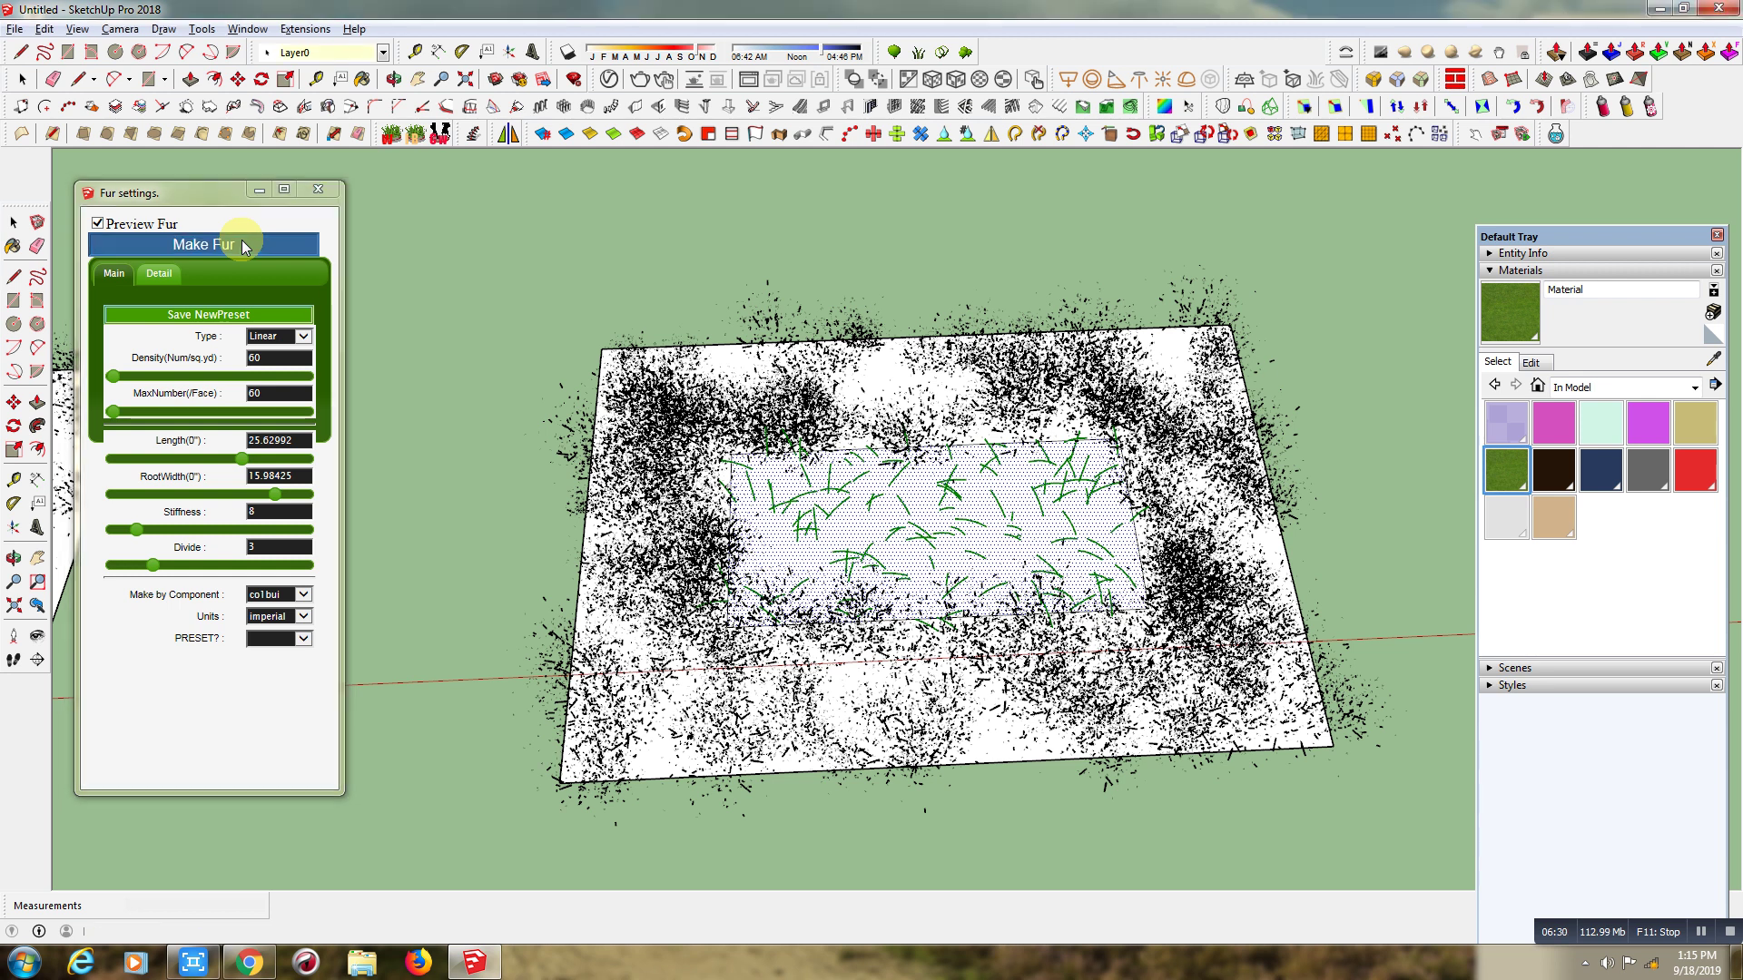
pyautogui.click(394, 82)
pyautogui.moveTo(1006, 548)
pyautogui.mouseDown()
pyautogui.moveTo(1007, 175)
pyautogui.moveTo(623, 455)
pyautogui.moveTo(490, 396)
pyautogui.moveTo(595, 563)
pyautogui.moveTo(750, 595)
pyautogui.moveTo(517, 448)
pyautogui.moveTo(564, 467)
pyautogui.moveTo(738, 648)
pyautogui.moveTo(662, 501)
pyautogui.moveTo(662, 535)
pyautogui.mouseUp()
pyautogui.moveTo(1130, 500)
pyautogui.mouseDown()
pyautogui.moveTo(398, 465)
pyautogui.moveTo(505, 517)
pyautogui.moveTo(747, 475)
pyautogui.moveTo(624, 475)
pyautogui.moveTo(447, 524)
pyautogui.moveTo(1194, 427)
pyautogui.moveTo(1175, 452)
pyautogui.mouseUp()
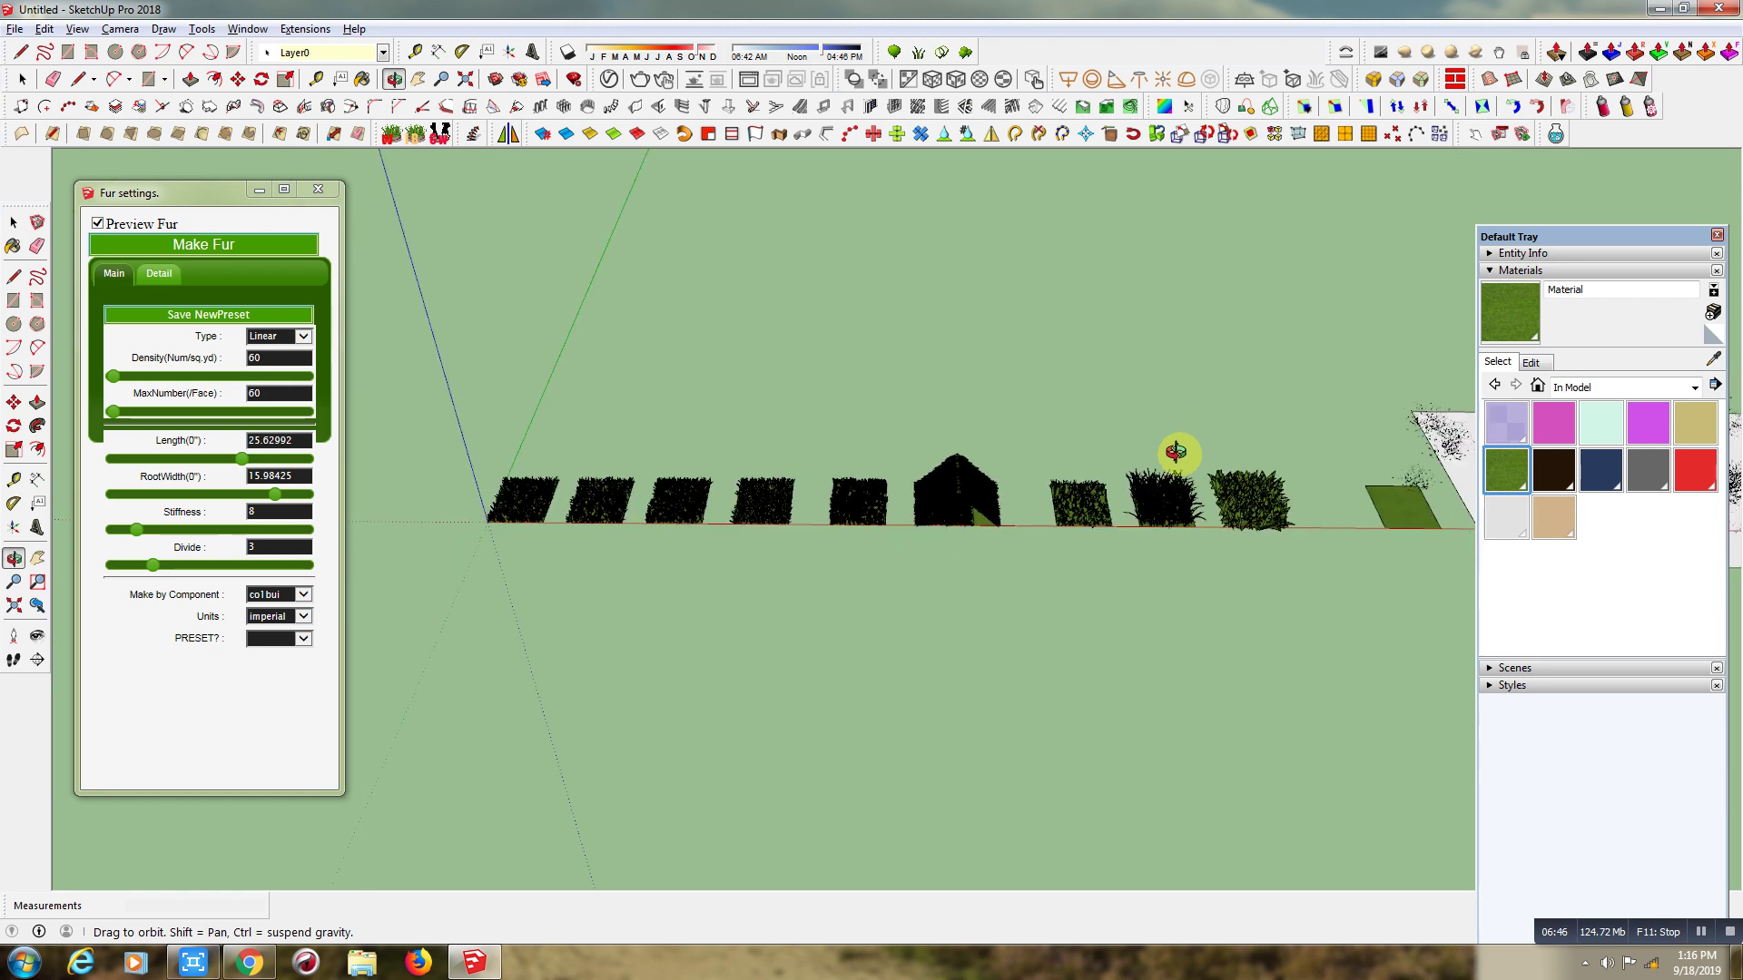
pyautogui.scroll(2, 505, 517)
pyautogui.scroll(2, 506, 514)
pyautogui.scroll(3, 505, 513)
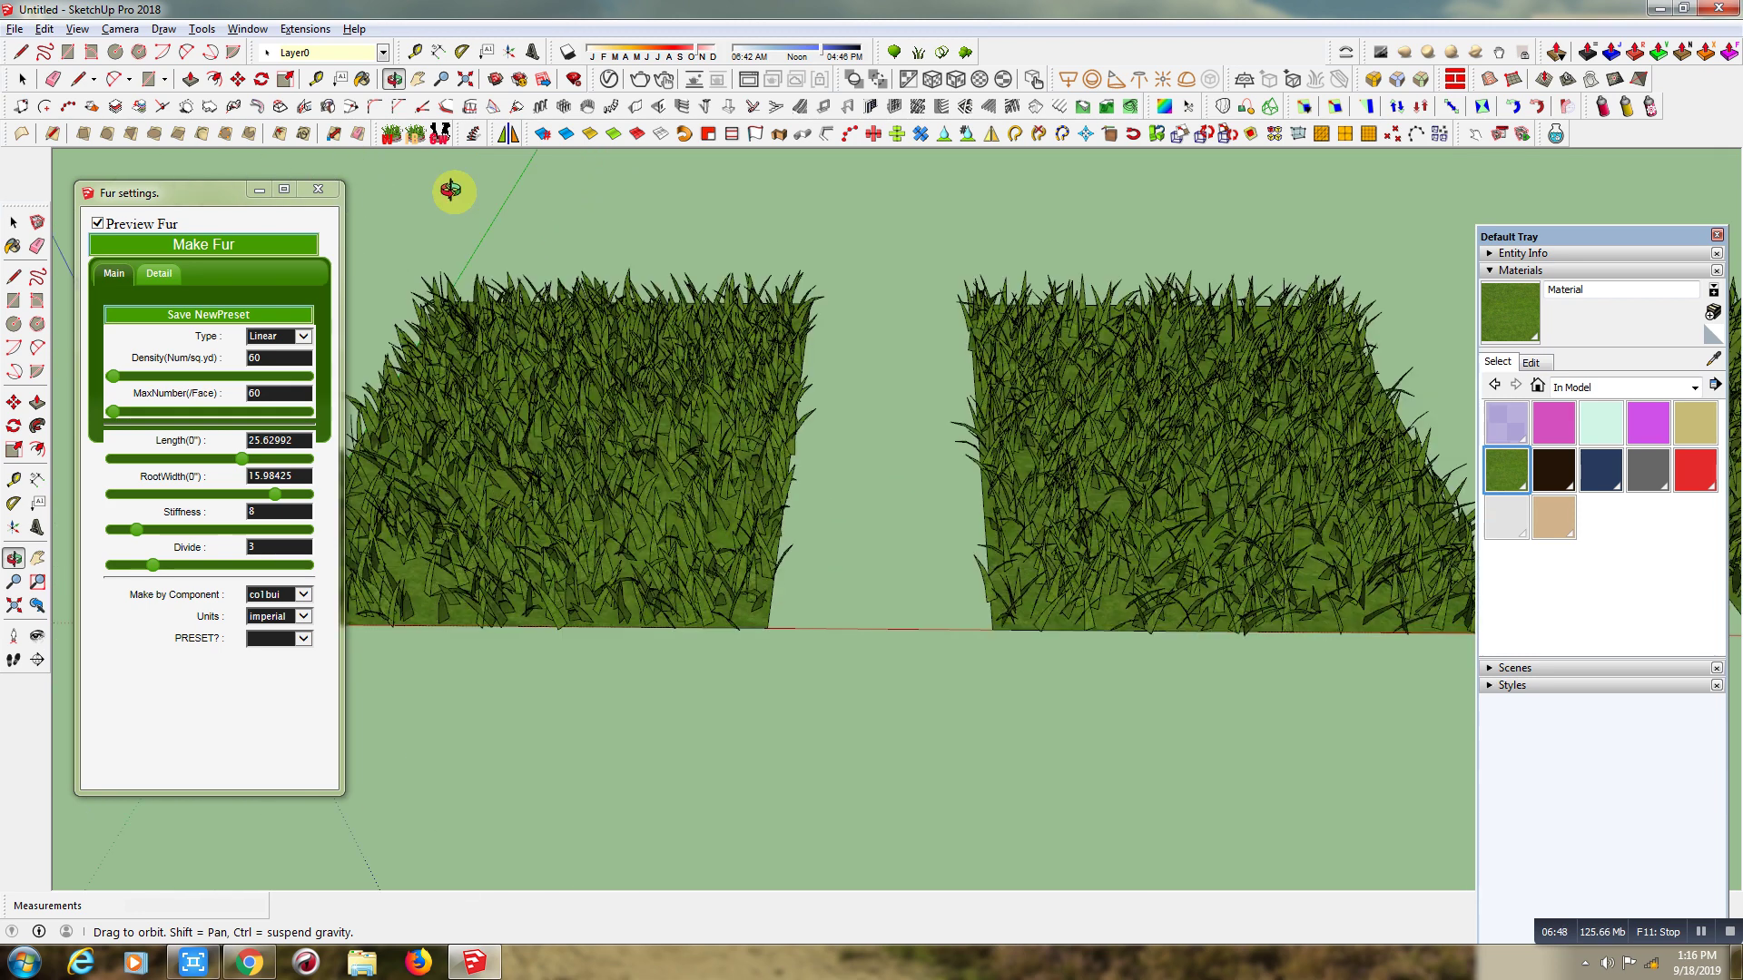
pyautogui.click(416, 79)
pyautogui.moveTo(1218, 556); pyautogui.dragTo(525, 583)
pyautogui.moveTo(1283, 677); pyautogui.dragTo(689, 662)
pyautogui.moveTo(1311, 614)
pyautogui.mouseDown()
pyautogui.moveTo(750, 584)
pyautogui.moveTo(1194, 545)
pyautogui.moveTo(526, 536)
pyautogui.mouseUp()
pyautogui.moveTo(1178, 497); pyautogui.dragTo(1007, 513)
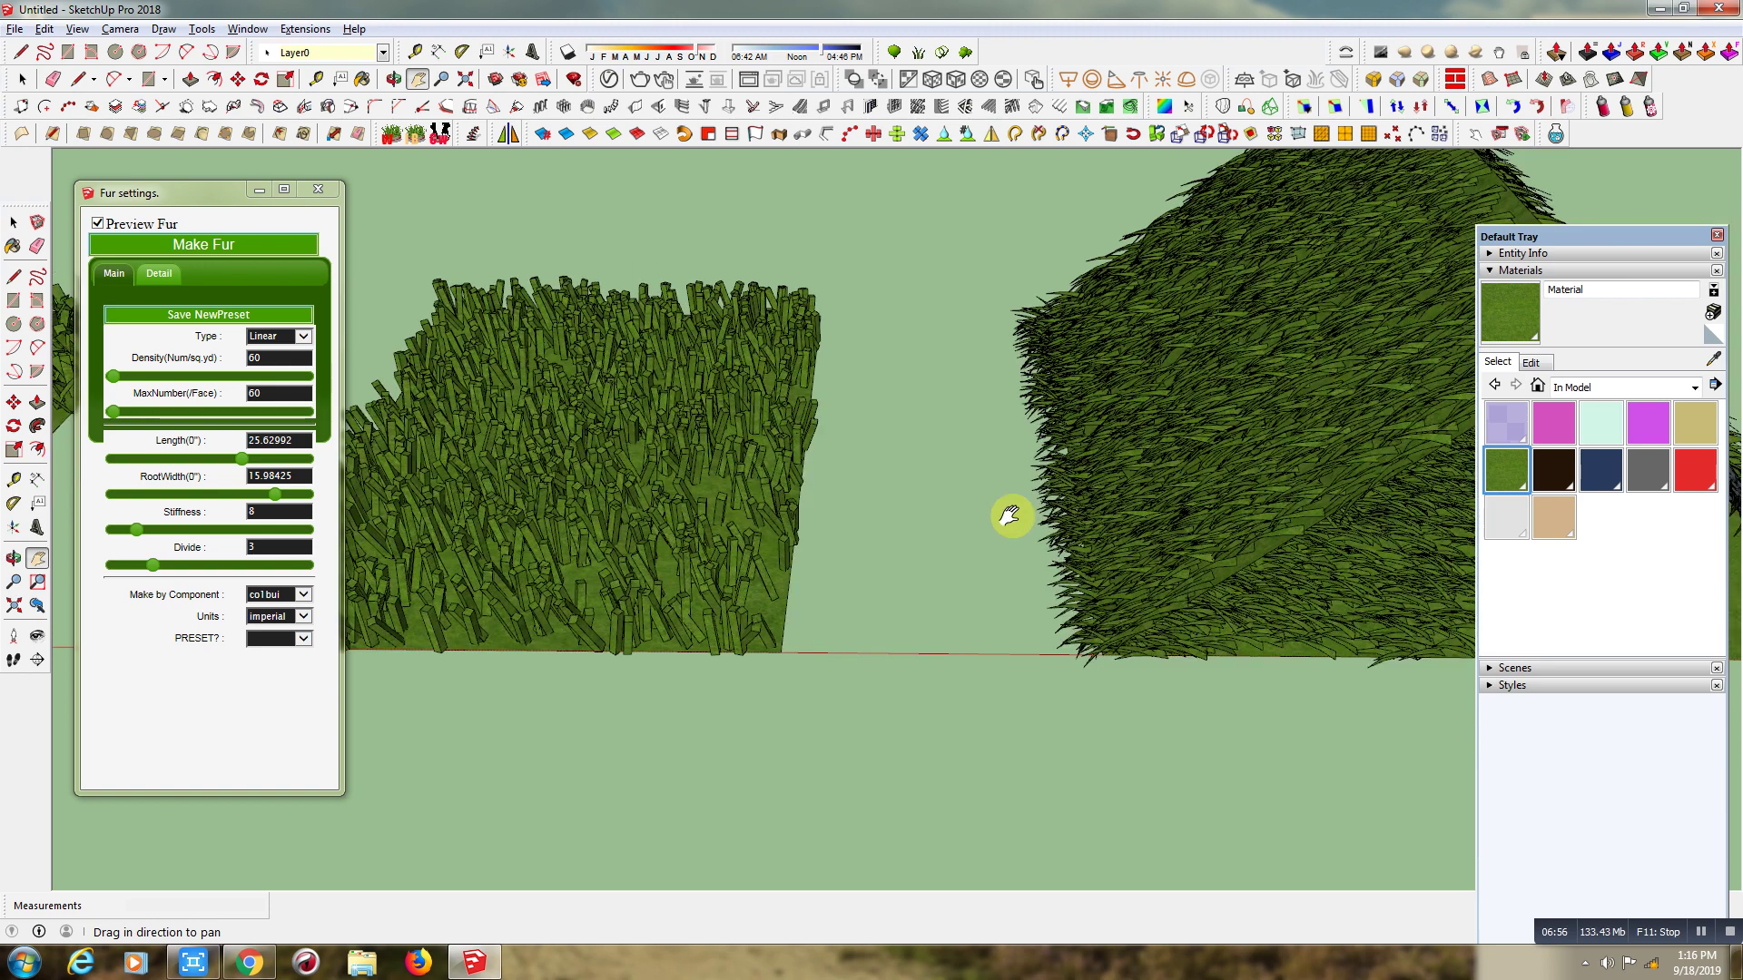
pyautogui.moveTo(1453, 527)
pyautogui.mouseDown()
pyautogui.moveTo(1038, 518)
pyautogui.moveTo(580, 563)
pyautogui.mouseUp()
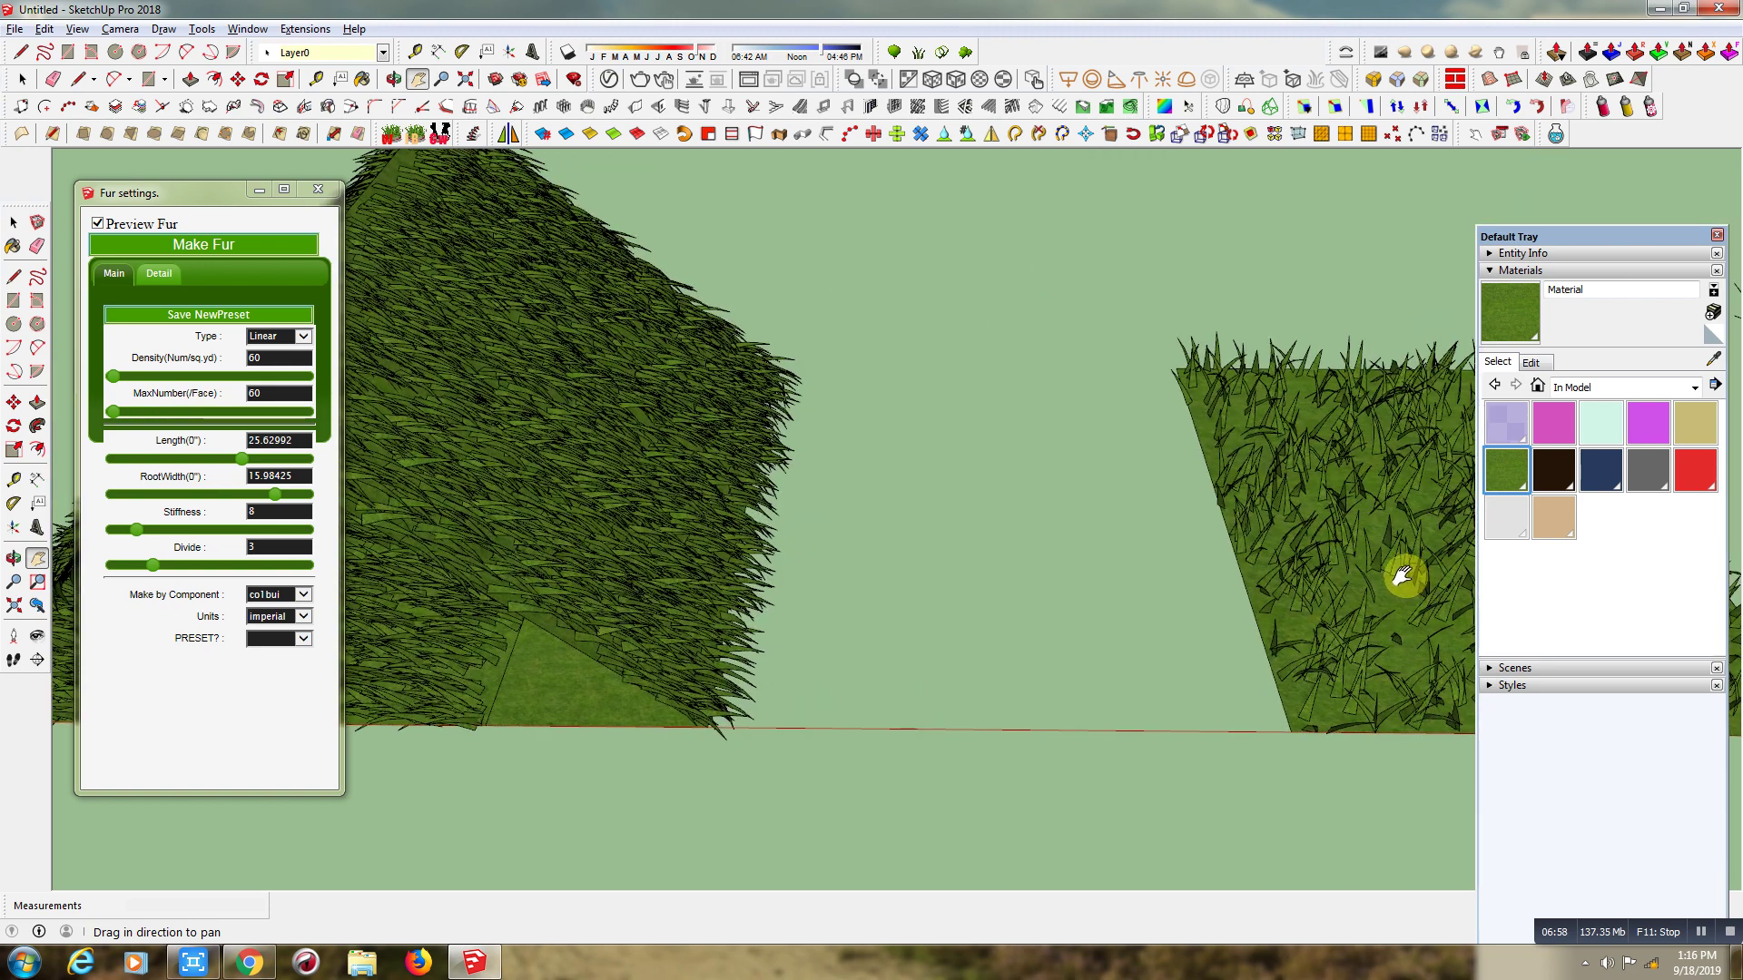
pyautogui.moveTo(1401, 575); pyautogui.dragTo(791, 537)
pyautogui.moveTo(1029, 540); pyautogui.dragTo(1197, 542)
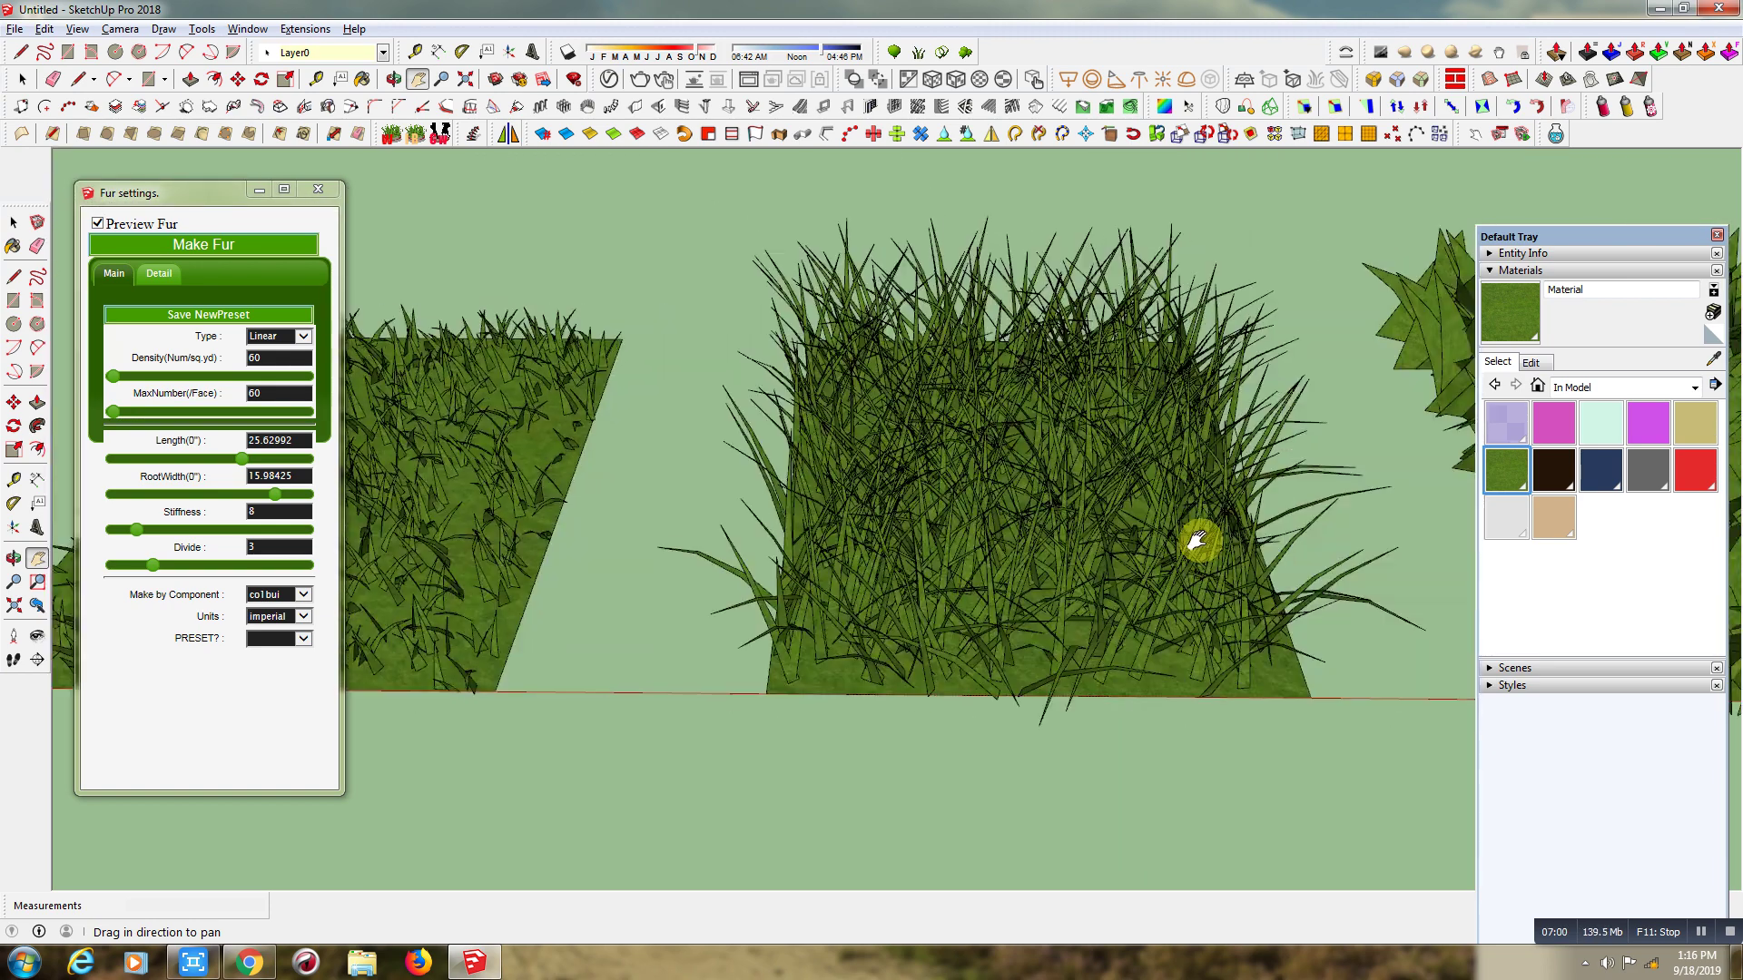
pyautogui.moveTo(1414, 524); pyautogui.dragTo(609, 526)
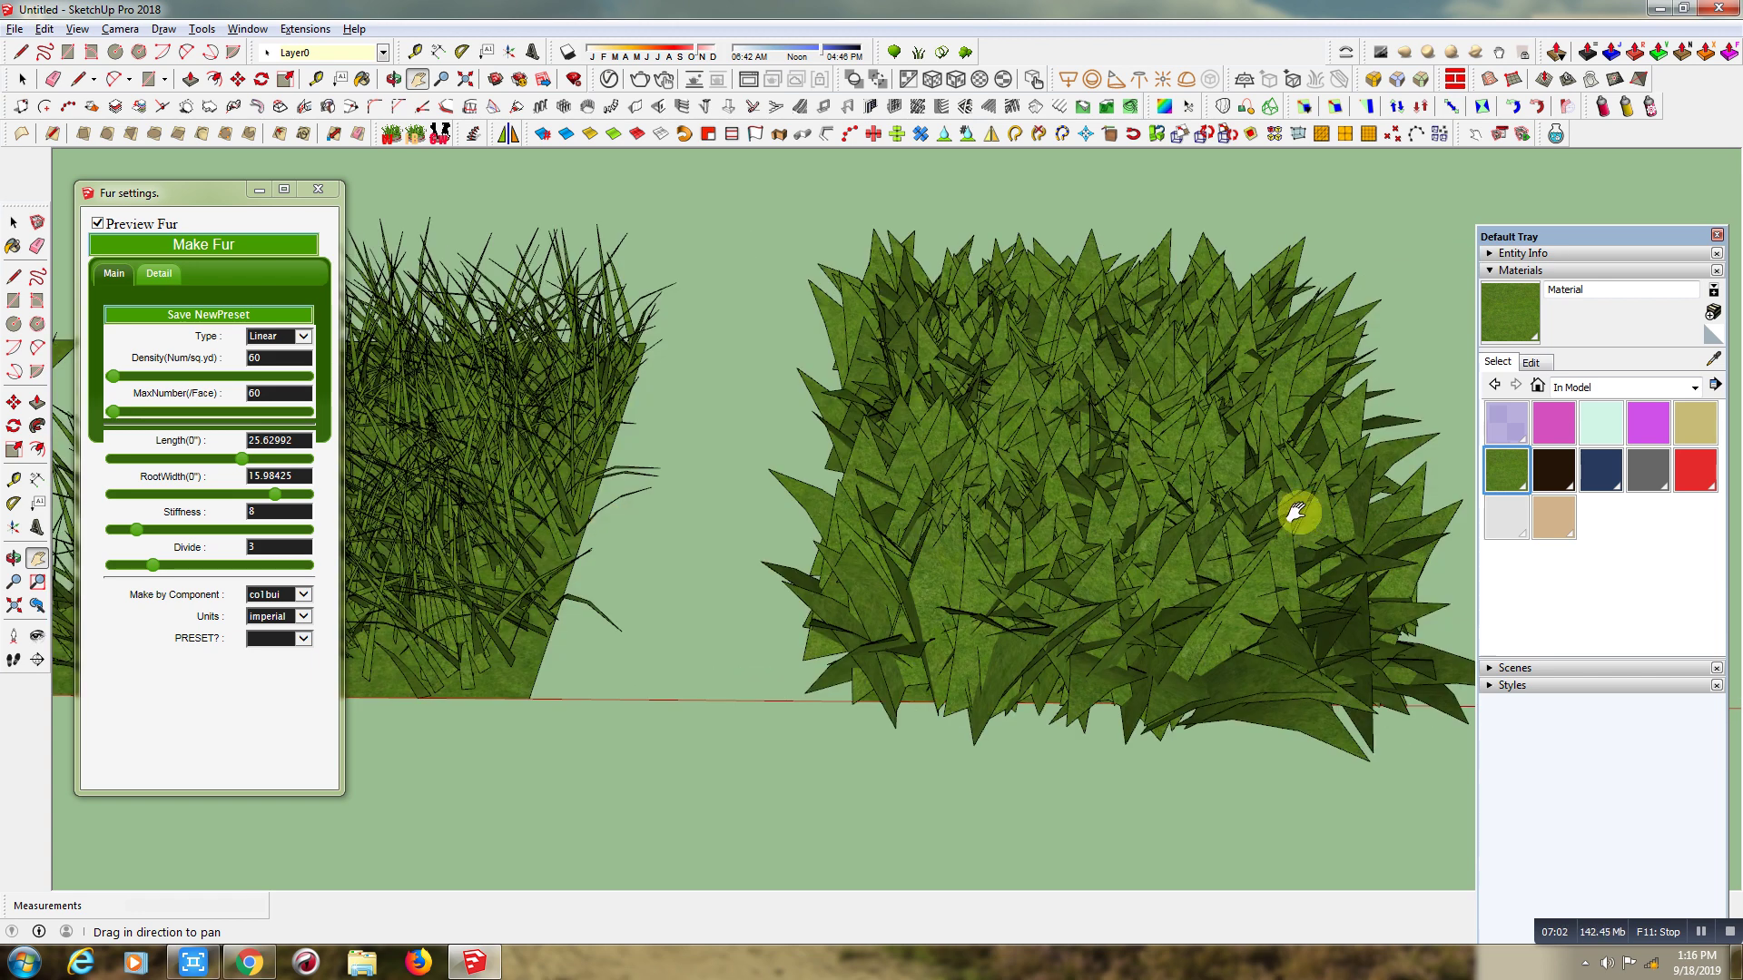
pyautogui.moveTo(1297, 513); pyautogui.dragTo(634, 502)
pyautogui.moveTo(1186, 518)
pyautogui.mouseDown()
pyautogui.moveTo(1459, 544)
pyautogui.moveTo(746, 572)
pyautogui.moveTo(1342, 482)
pyautogui.moveTo(887, 506)
pyautogui.moveTo(926, 556)
pyautogui.moveTo(912, 570)
pyautogui.mouseUp()
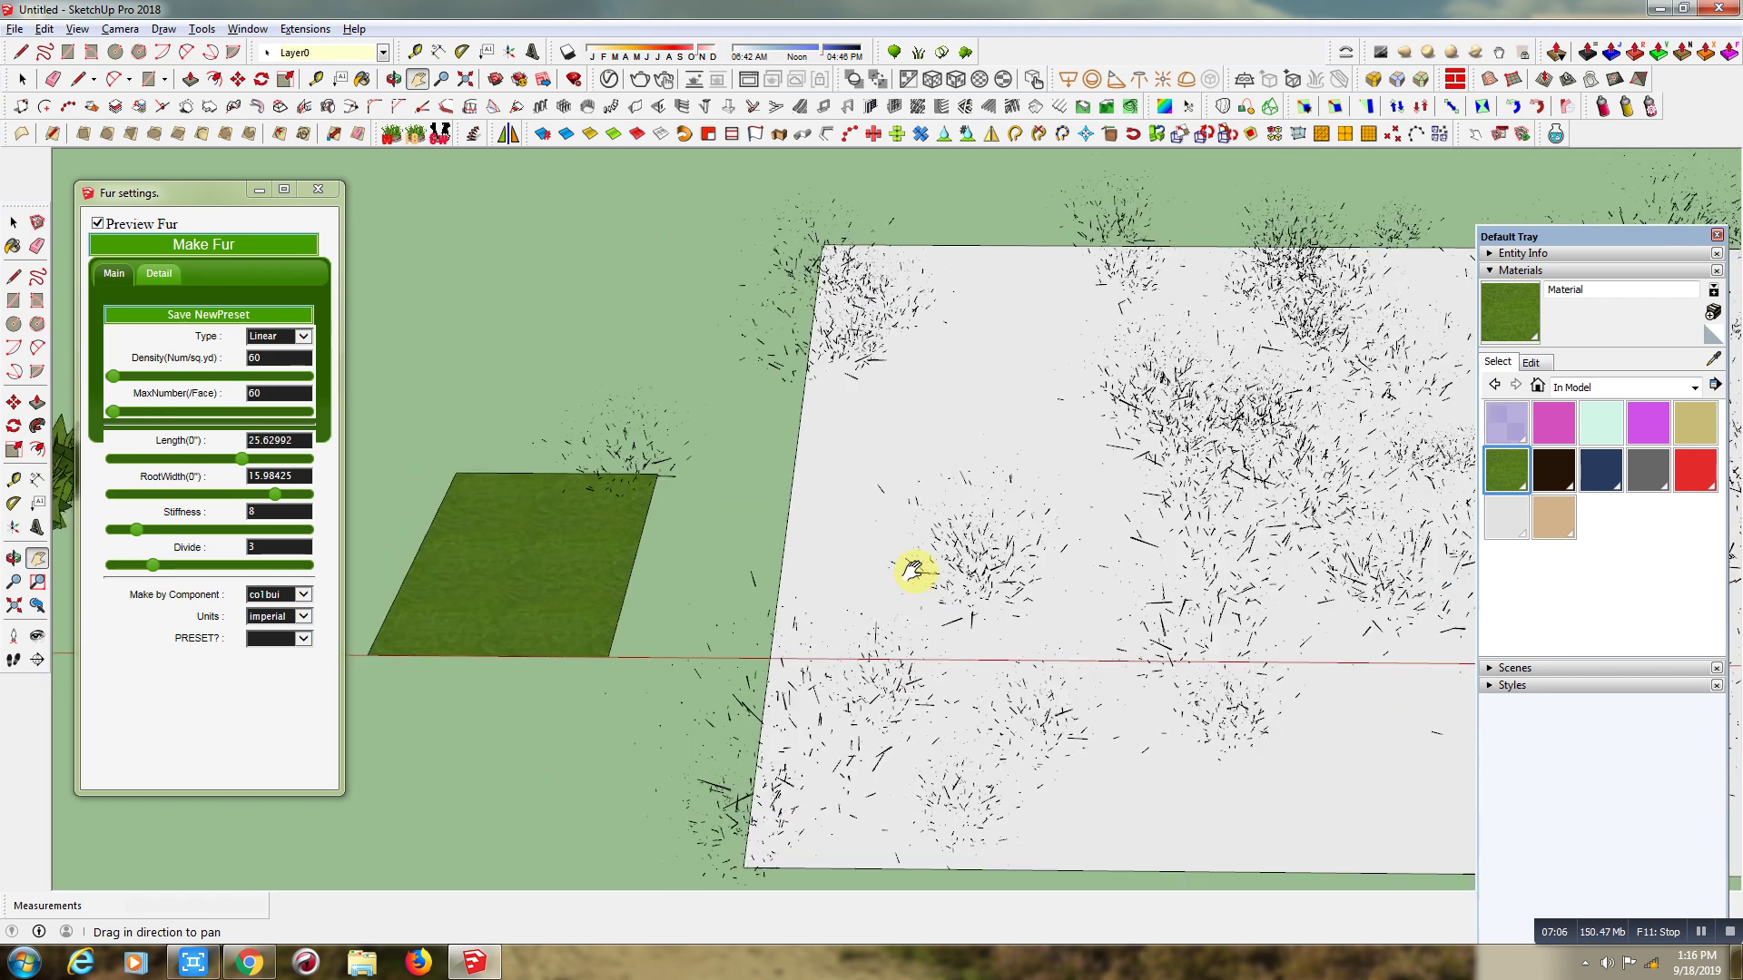
pyautogui.moveTo(1155, 545); pyautogui.dragTo(1272, 591)
pyautogui.moveTo(1093, 541); pyautogui.dragTo(1289, 497)
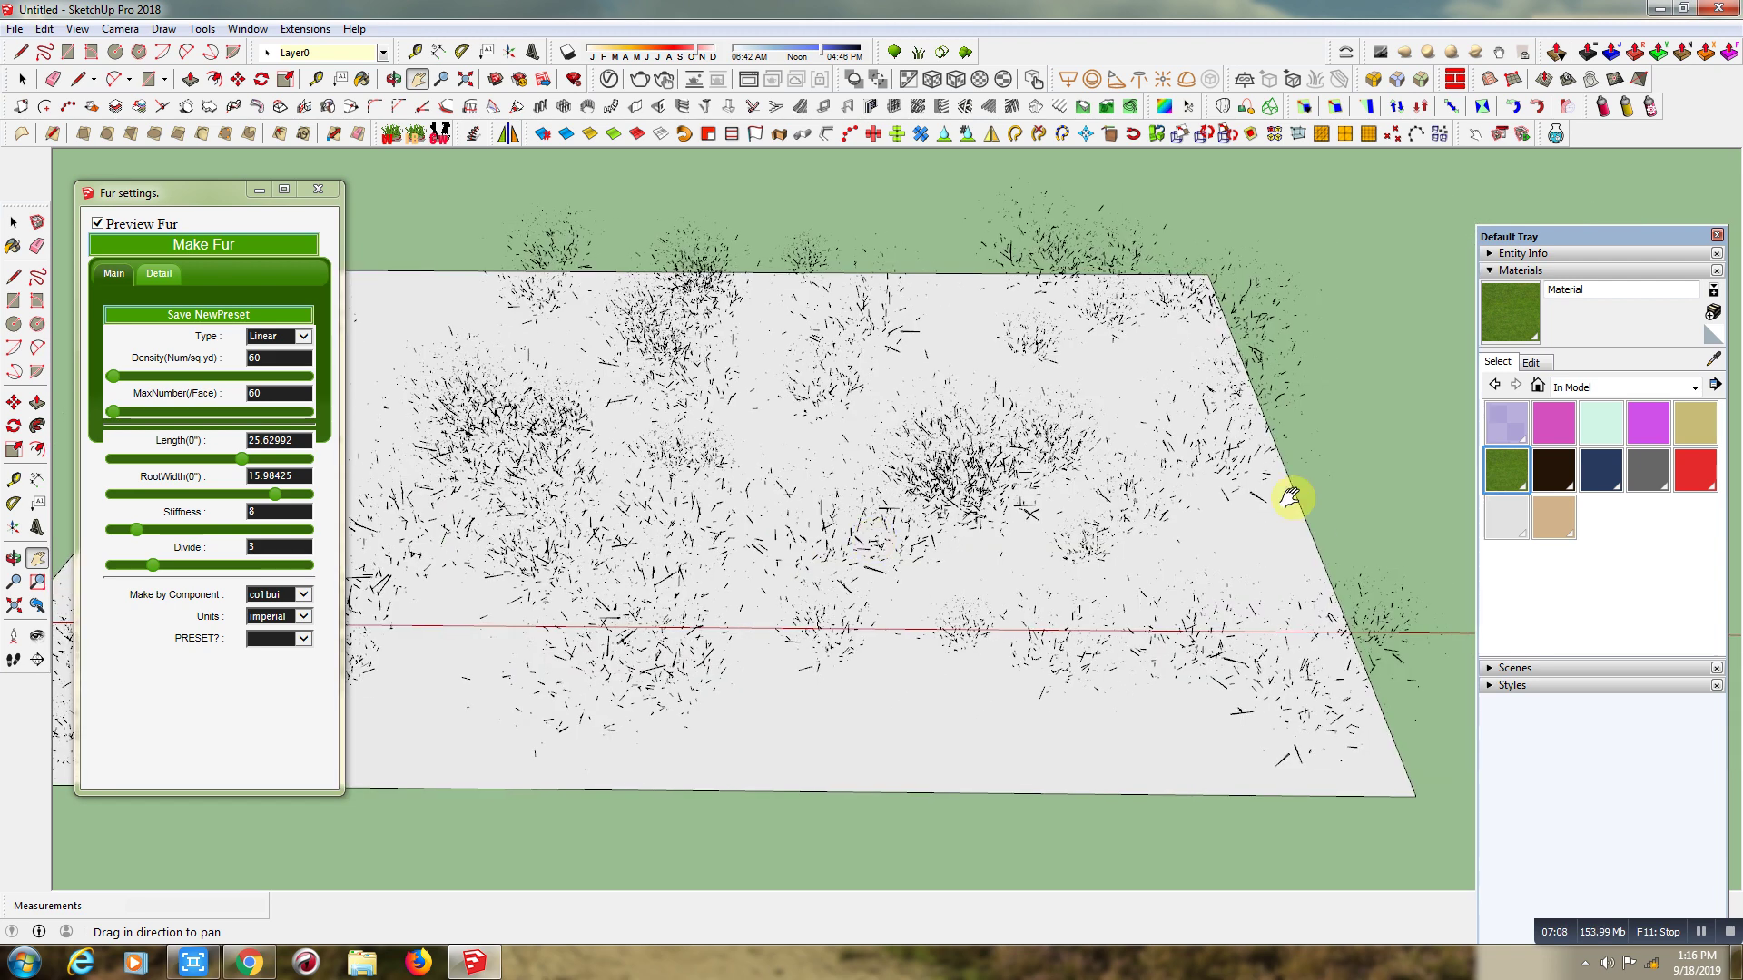
pyautogui.scroll(-2, 1291, 497)
pyautogui.scroll(-1, 1062, 487)
pyautogui.scroll(-1, 1063, 487)
pyautogui.scroll(-2, 1183, 519)
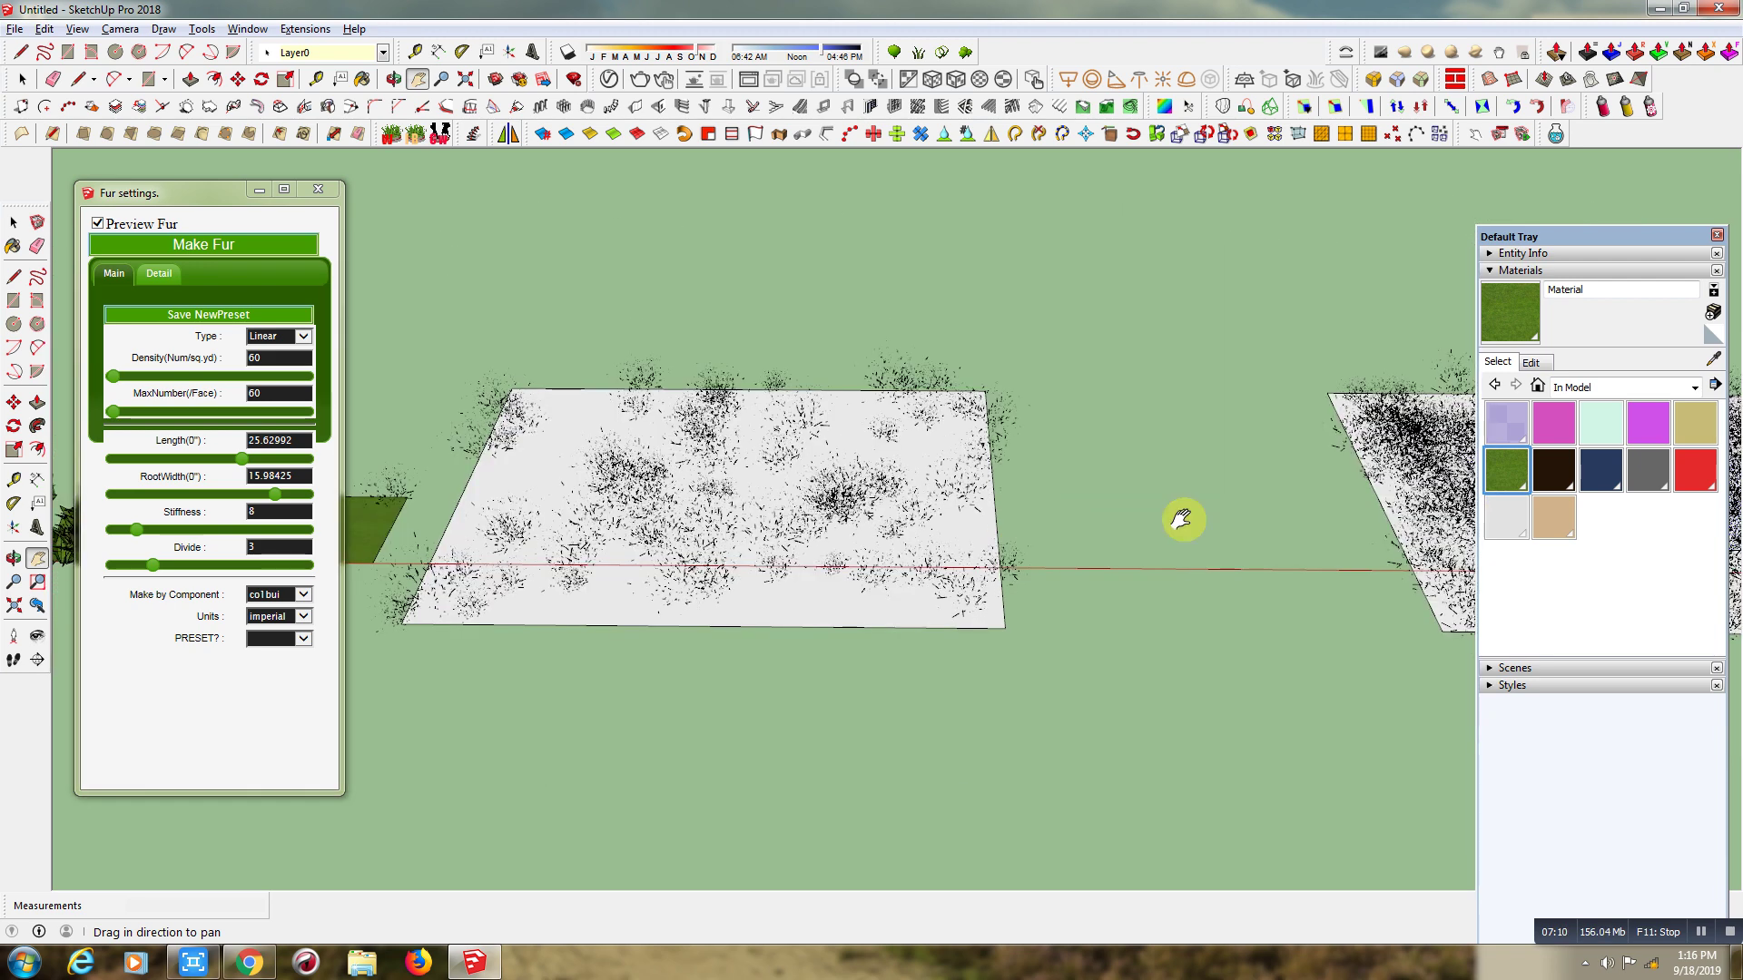
pyautogui.moveTo(1183, 520); pyautogui.dragTo(947, 514)
pyautogui.moveTo(1335, 510); pyautogui.dragTo(1120, 526)
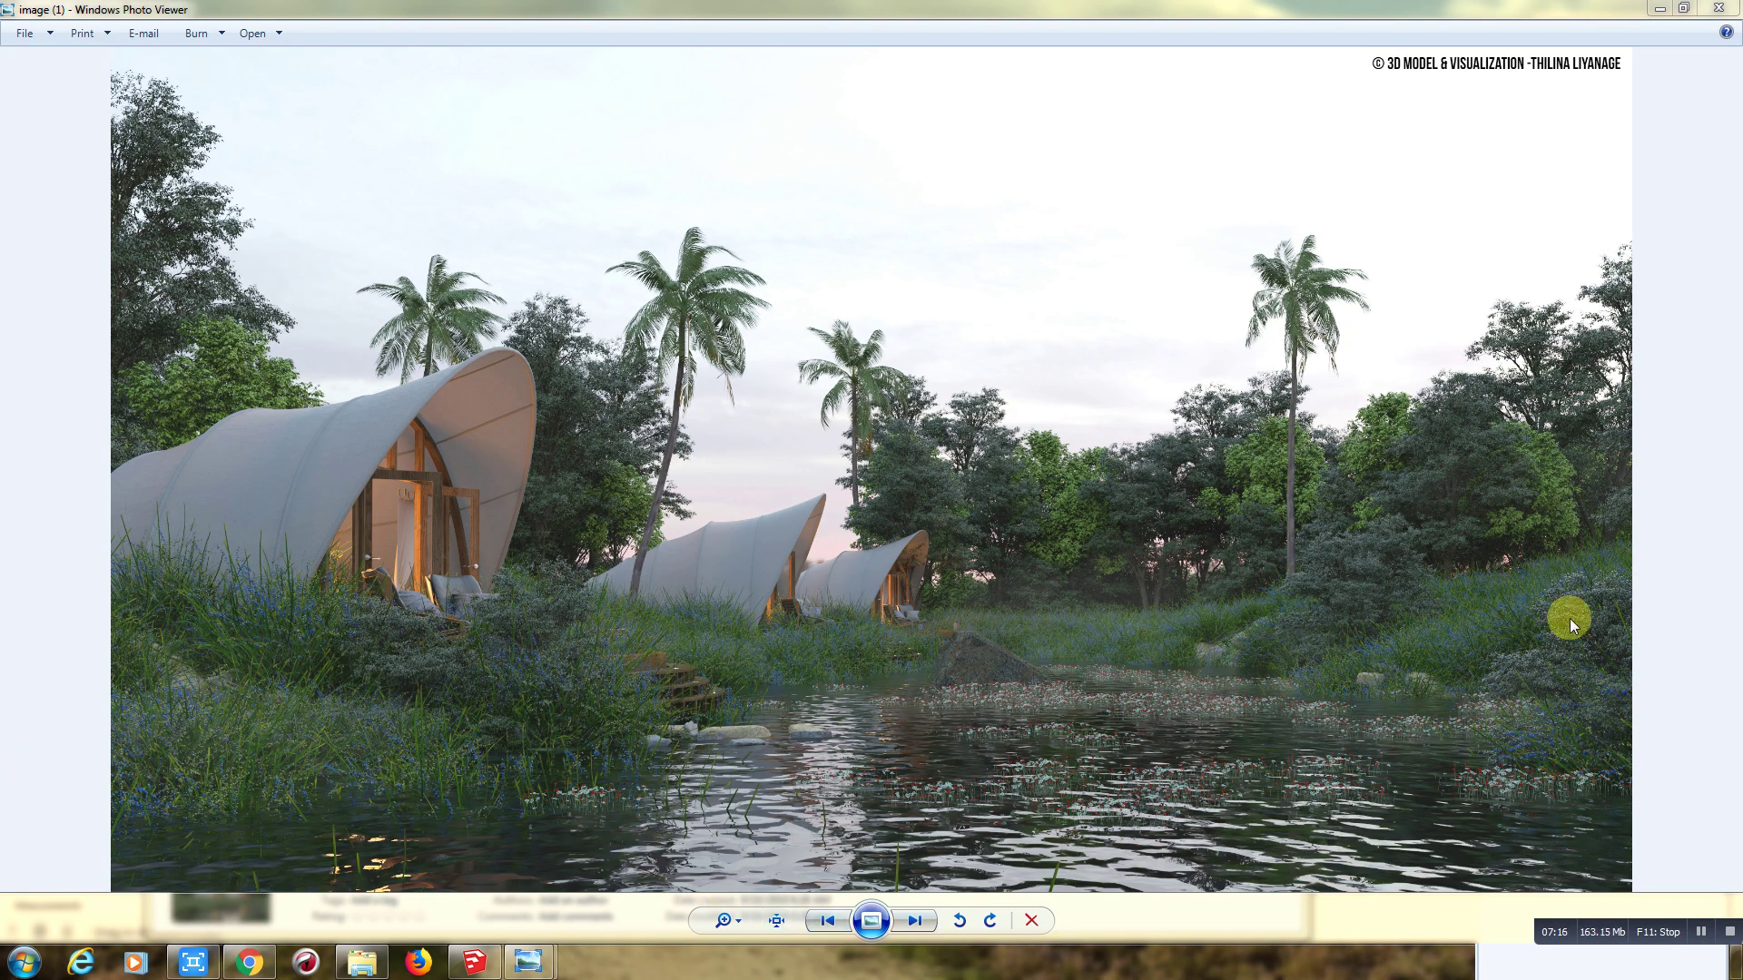
# - Zoom the current render in and out, then switch to the cabin-in-meadow render window
pyautogui.scroll(2, 1532, 626)
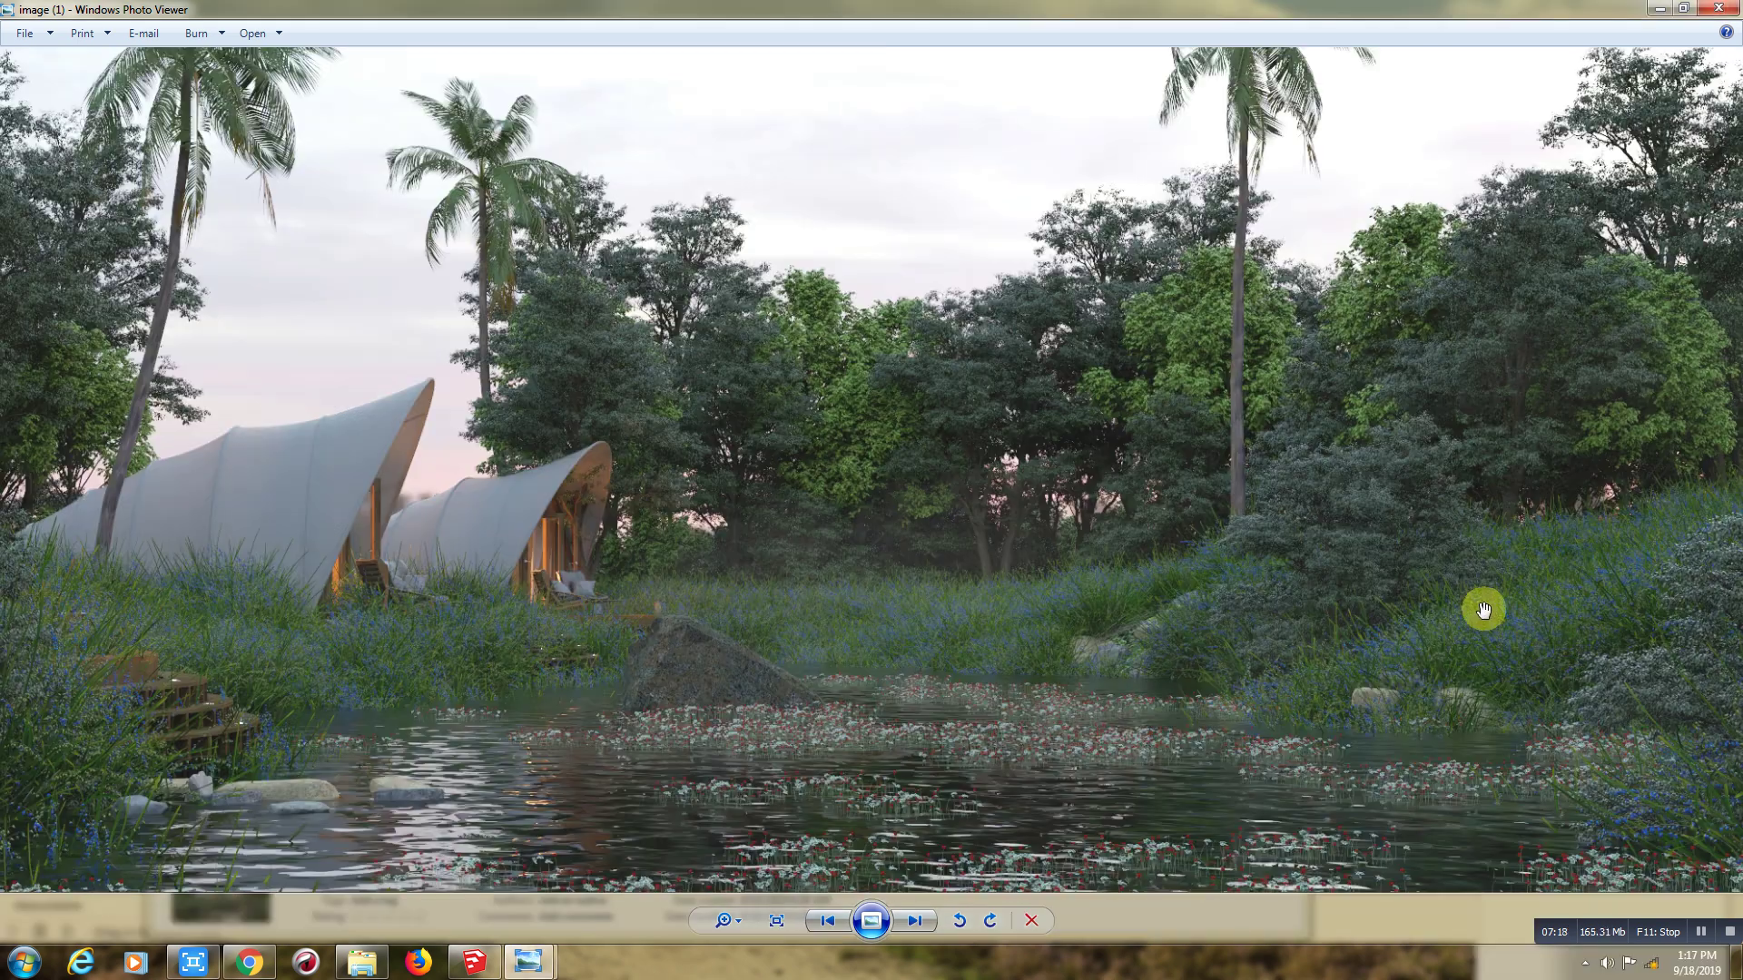
pyautogui.scroll(-3, 1451, 614)
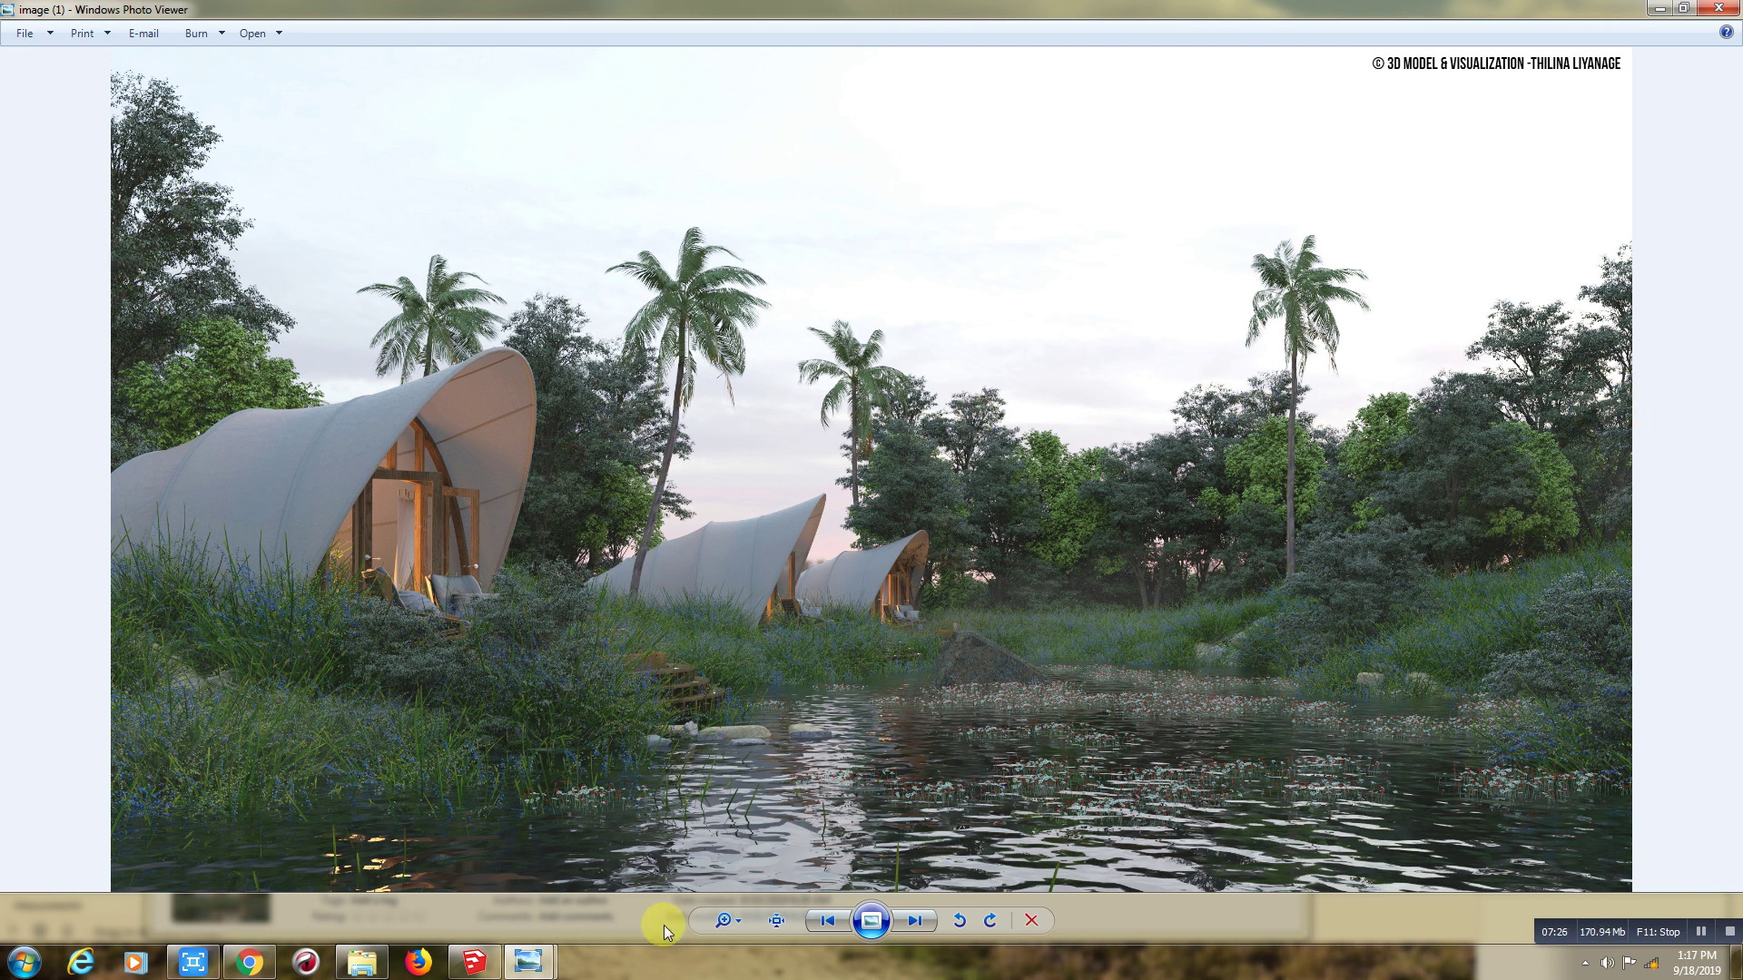
pyautogui.moveTo(527, 962)
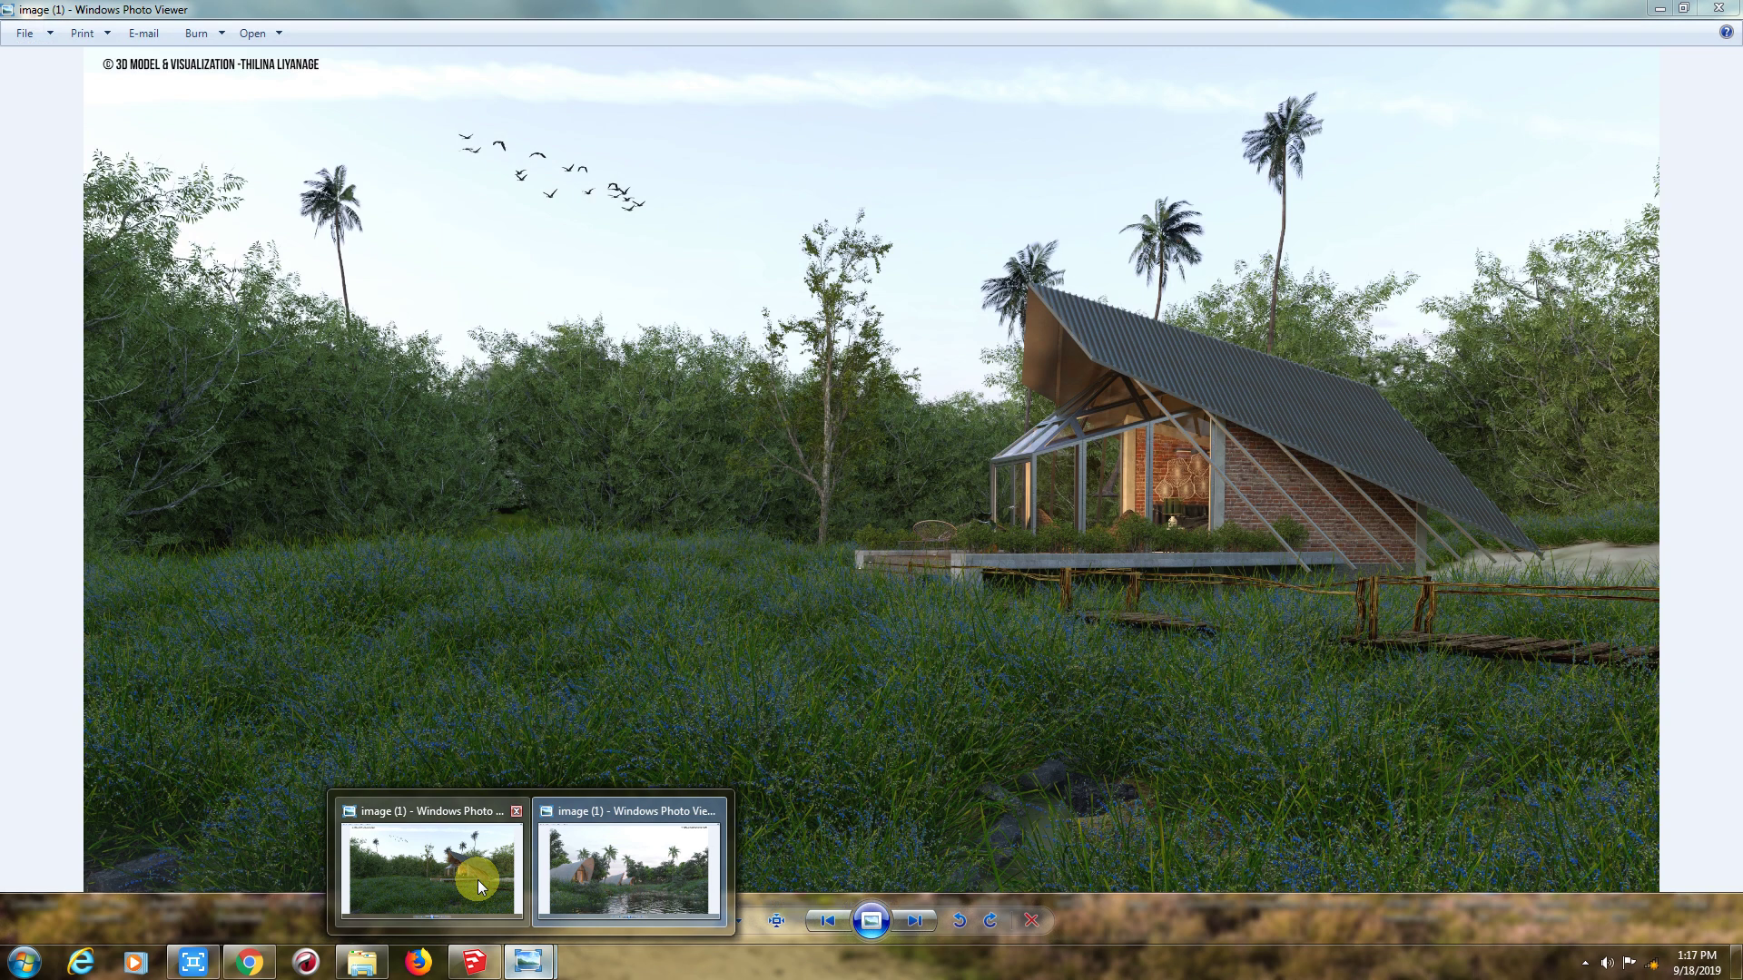
pyautogui.click(477, 880)
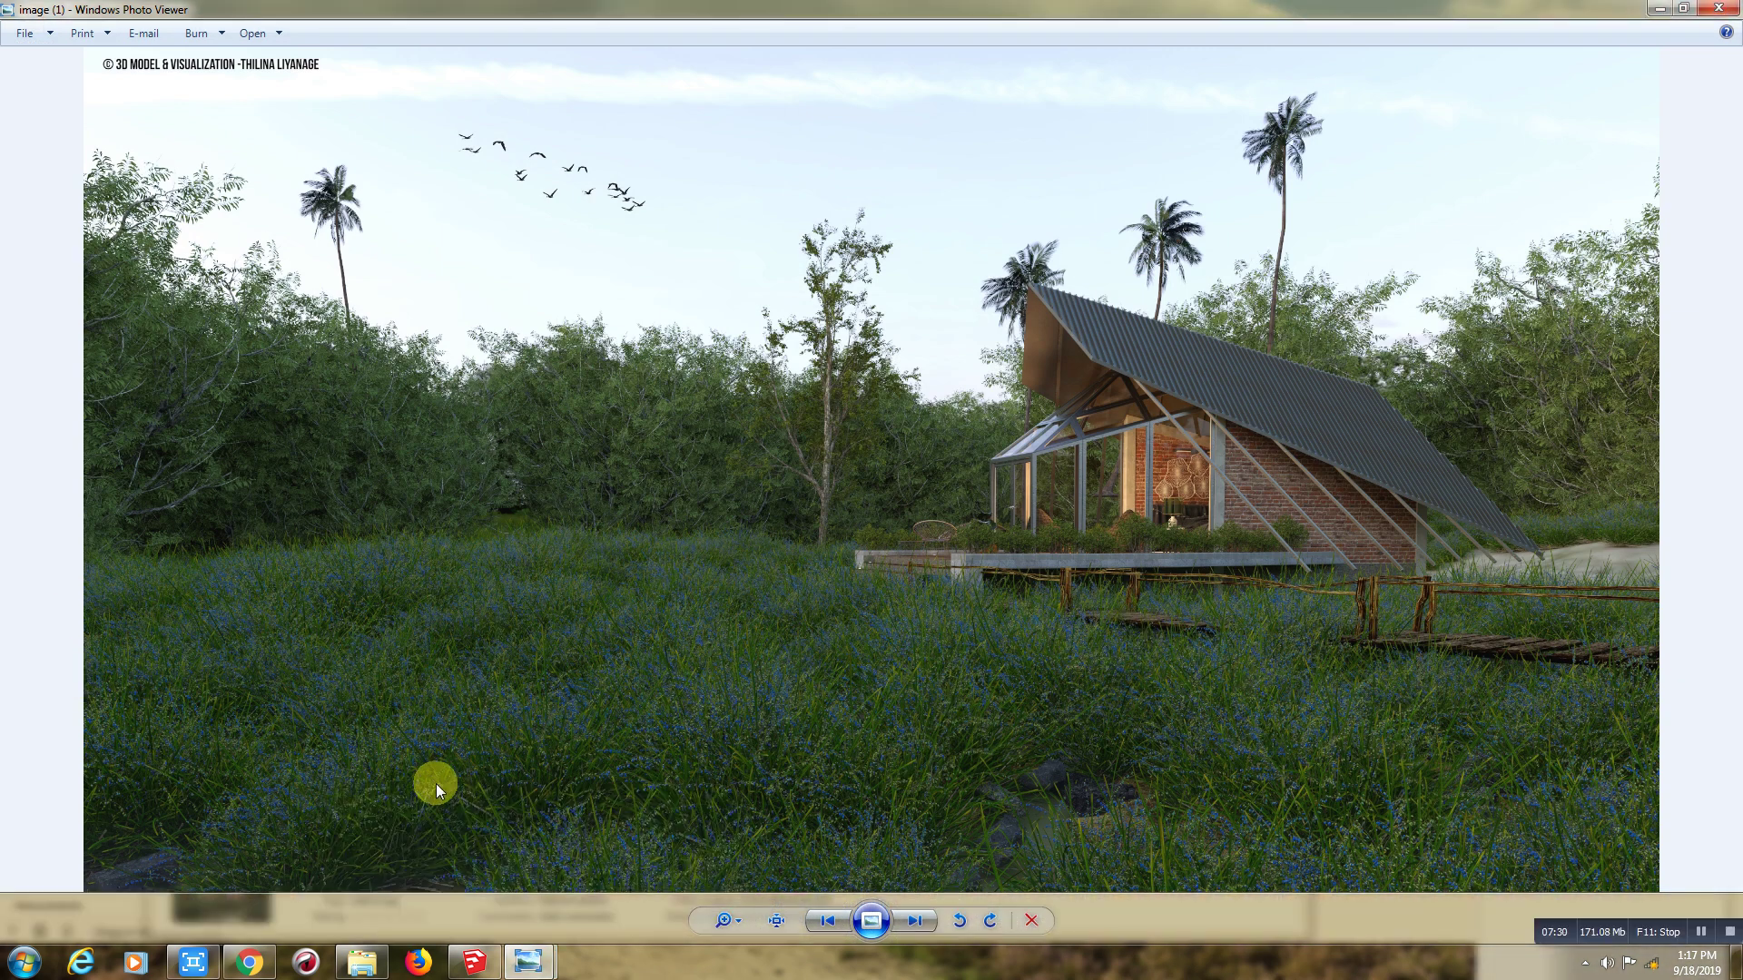